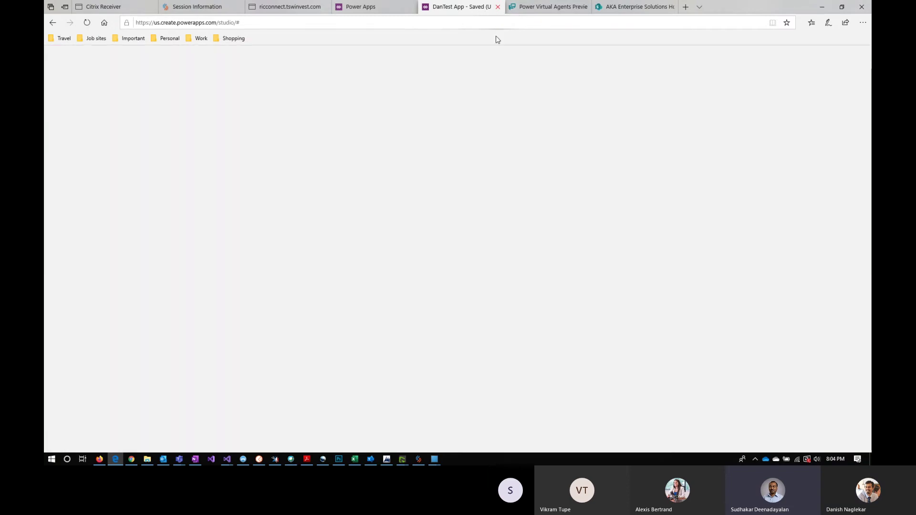
Close the stuck studio page, reopen DanTest App for editing, and sign in with the work account.
left_click(498, 6)
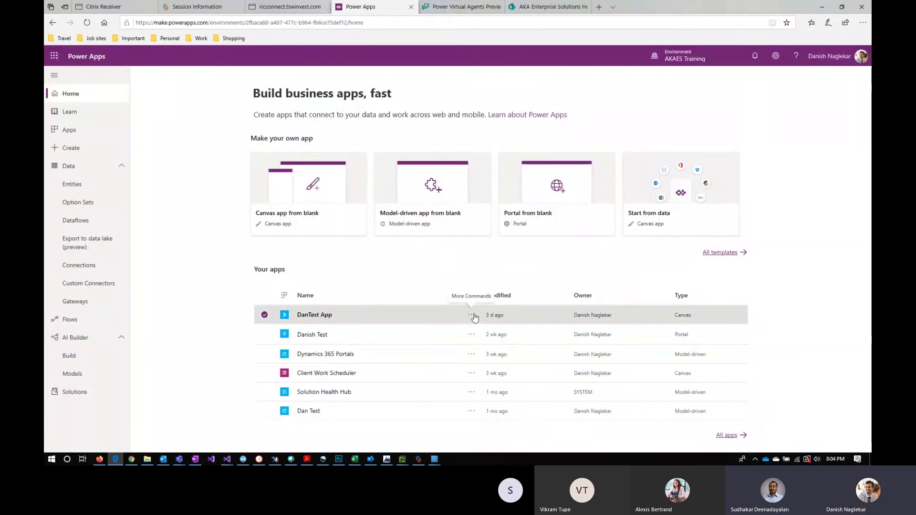
left_click(472, 314)
left_click(479, 175)
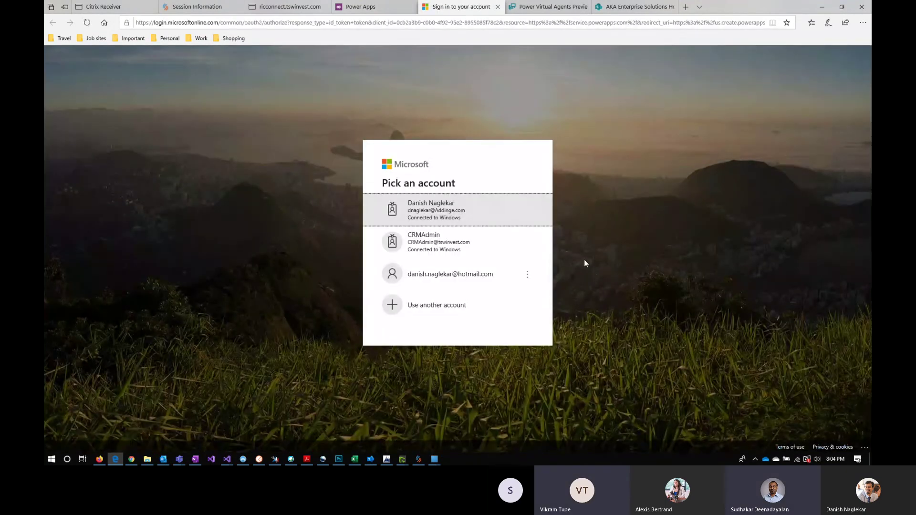
left_click(450, 207)
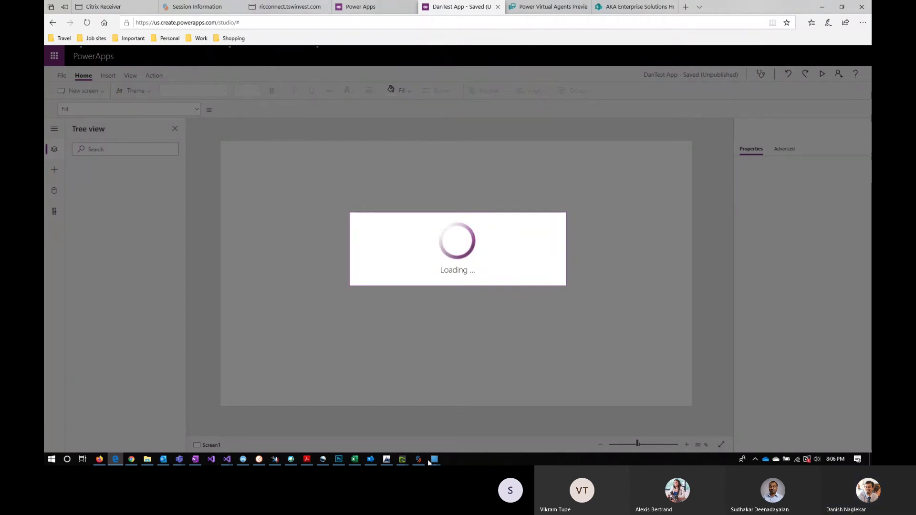
Close and disconnect the Desktop Viewer session, and skip the studio's welcome message.
mouse_move(436, 462)
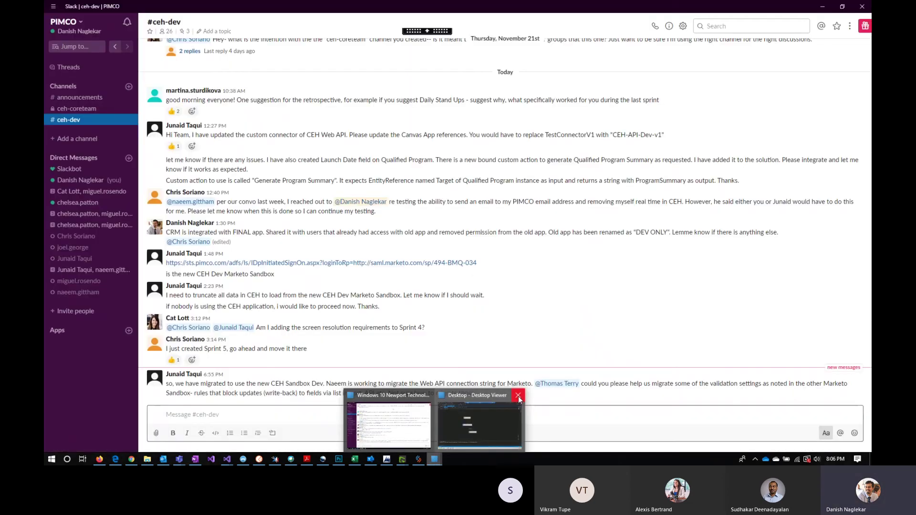
left_click(518, 396)
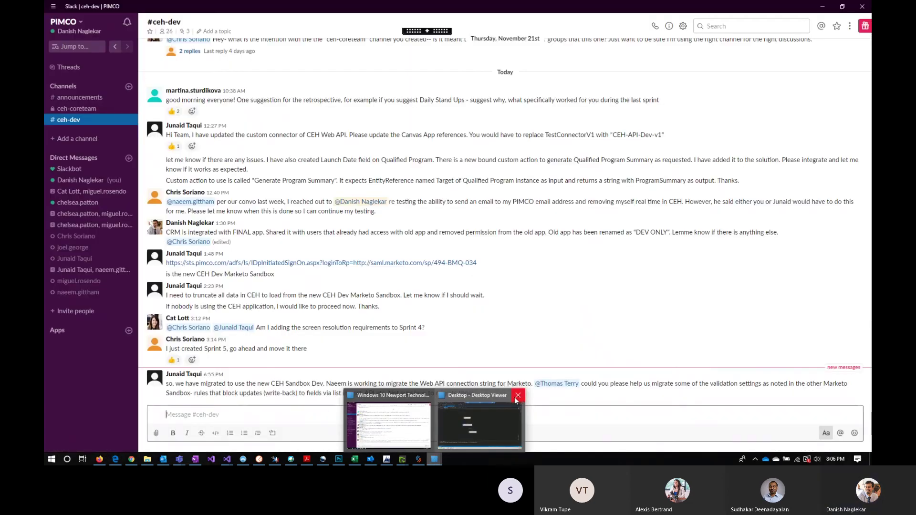
left_click(436, 434)
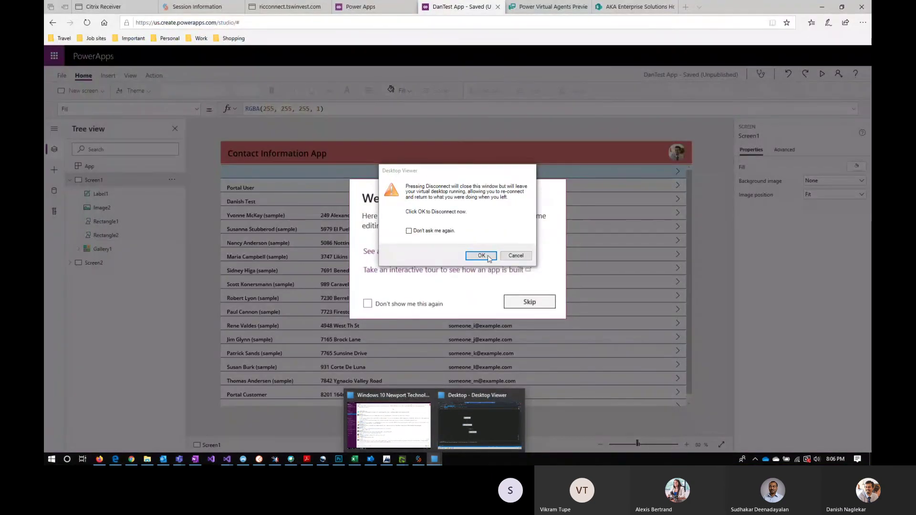
left_click(530, 302)
left_click(486, 256)
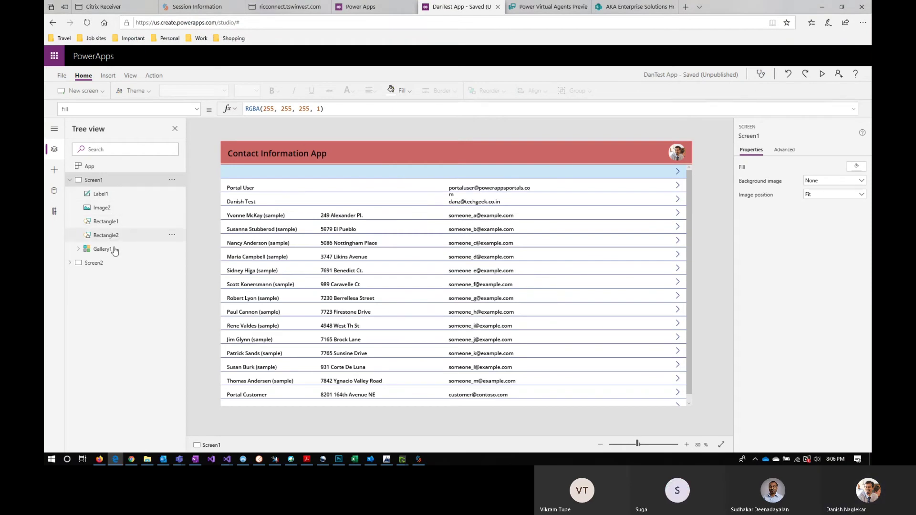
Expand Screen2 to view its controls, and rename Screen1 as scrnMain.
left_click(69, 263)
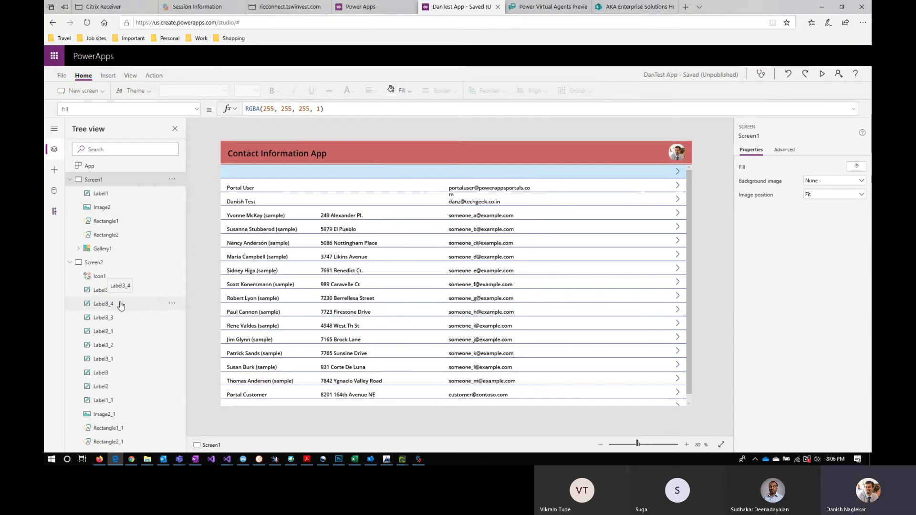
left_click(106, 263)
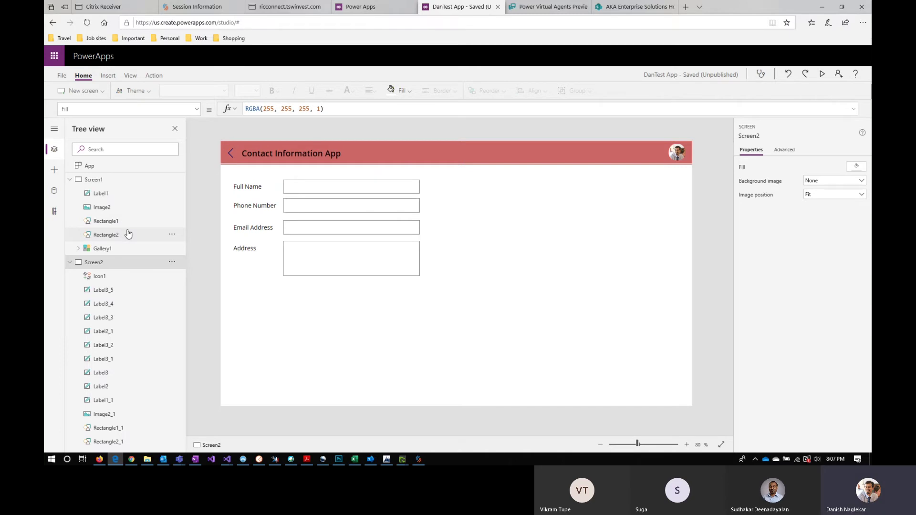
double_click(119, 182)
type("scrnMain")
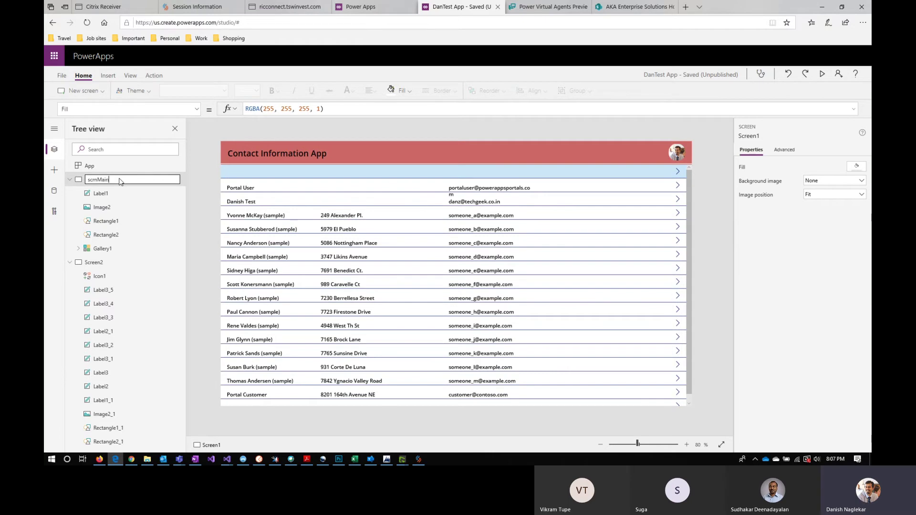
key("Return")
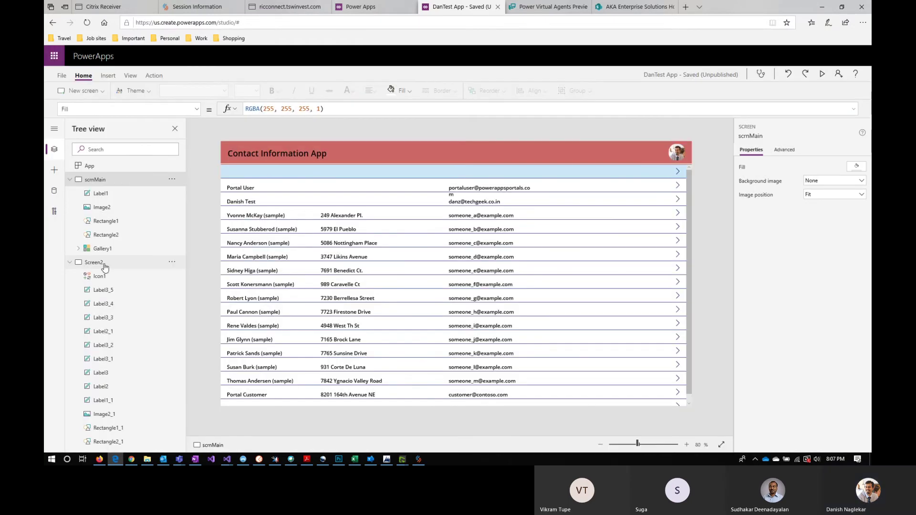
Rename Screen2 as scrnDetails.
double_click(104, 264)
type("scr")
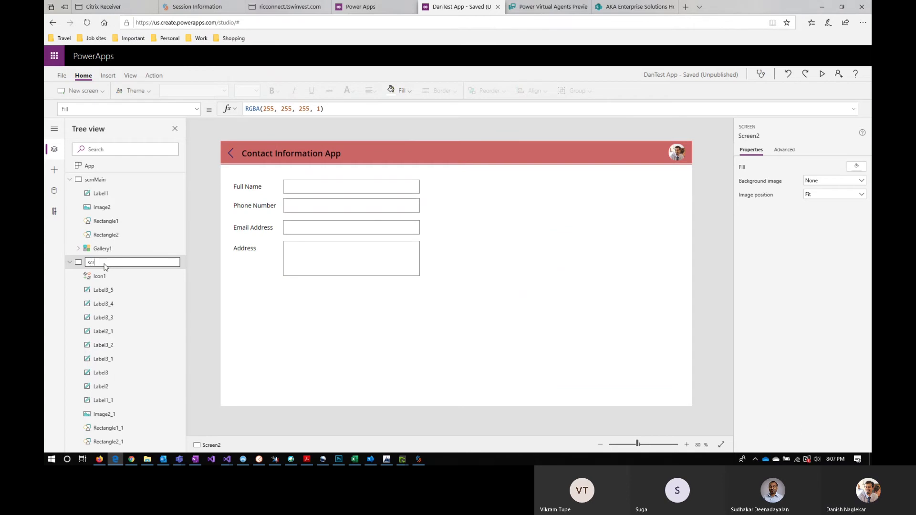
type("n")
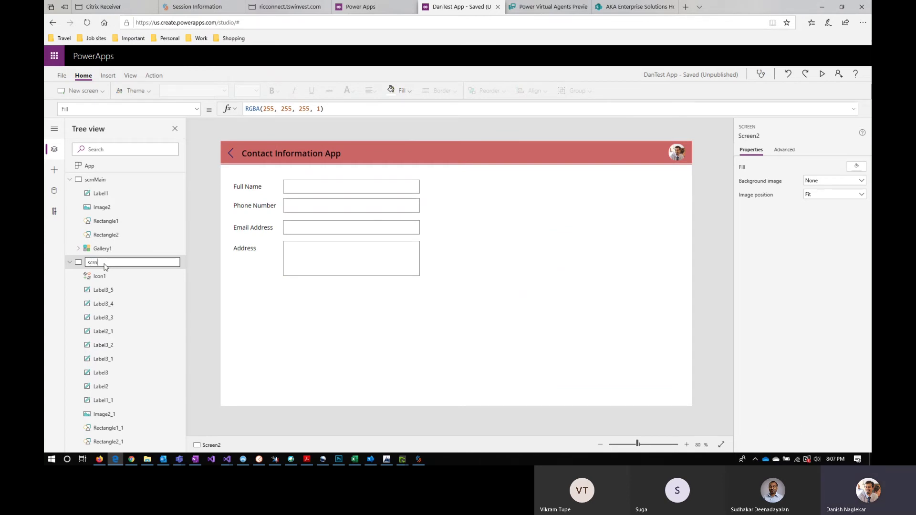
type("Details")
key("Return")
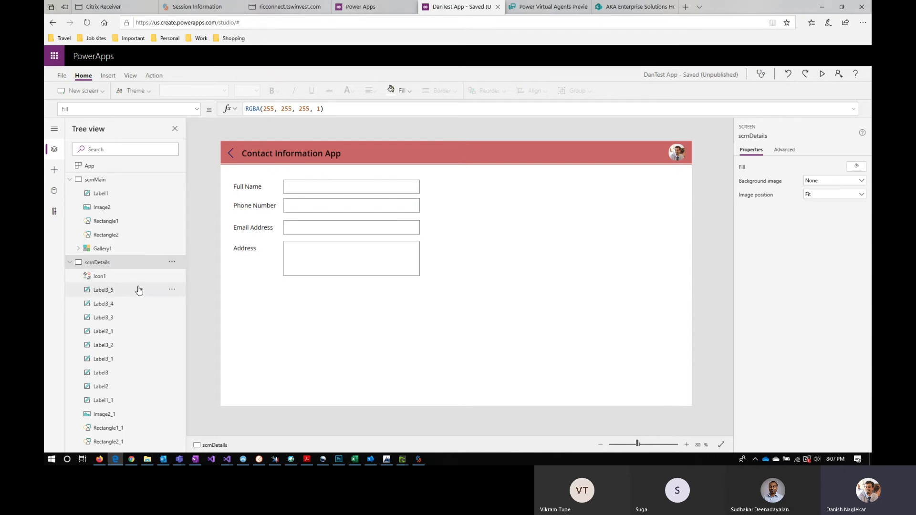
Identify the Full Name caption label on the details screen and rename it lblFullName.
left_click(122, 291)
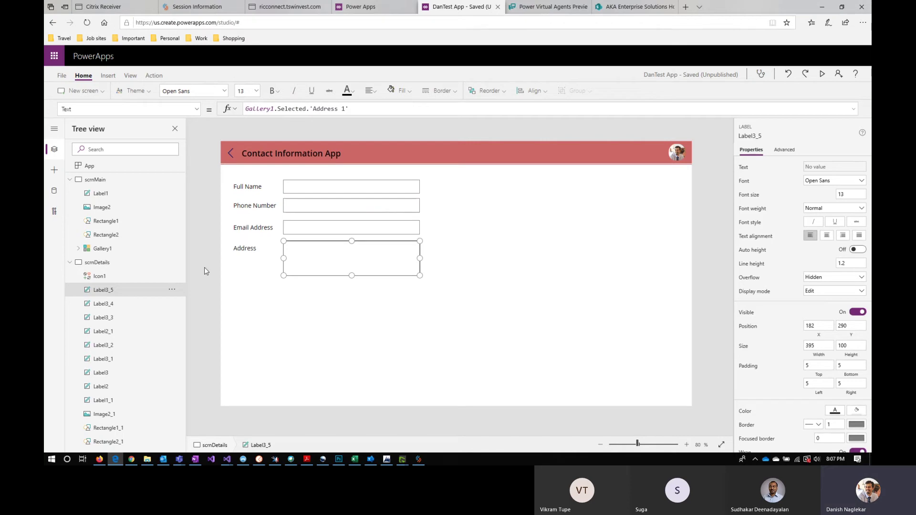
left_click(110, 403)
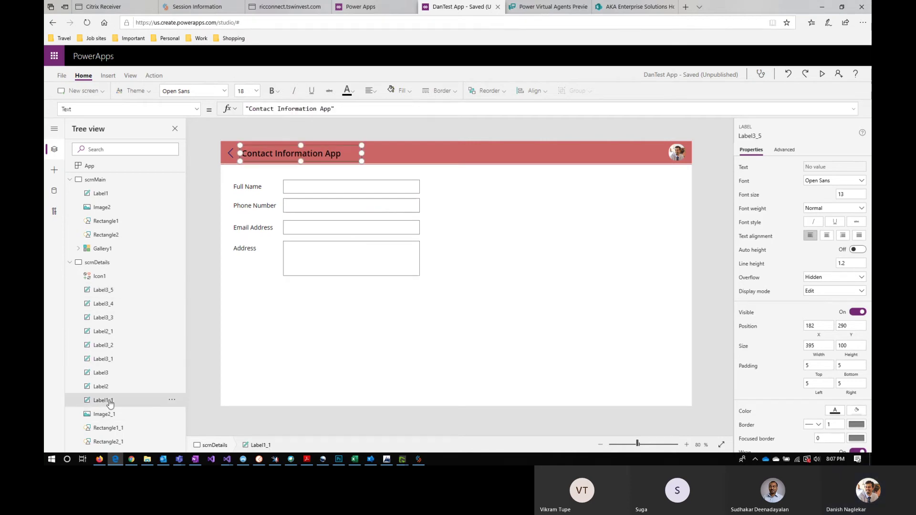
left_click(112, 387)
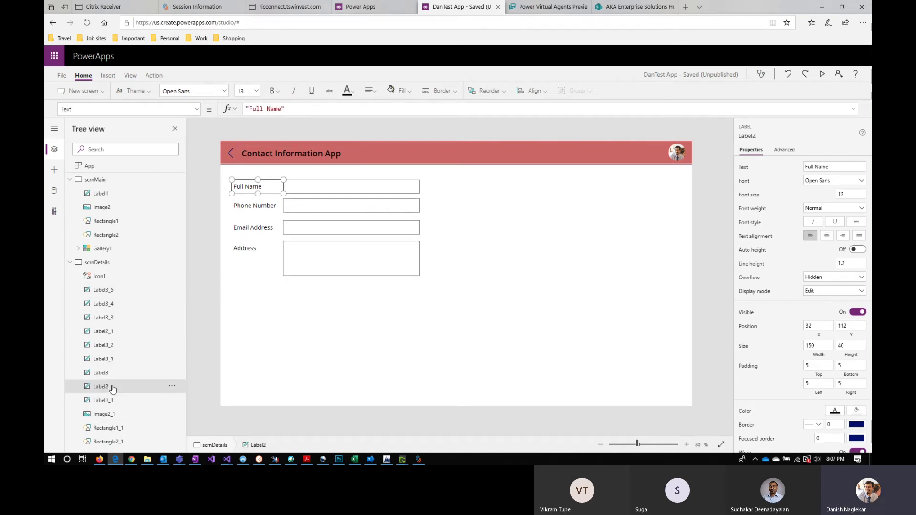
double_click(112, 387)
type("lb")
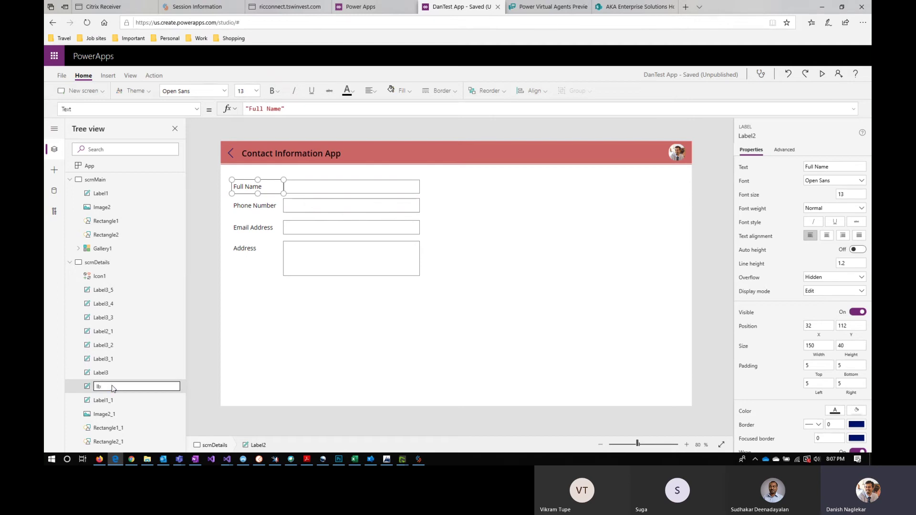
type("lFullName")
key("Return")
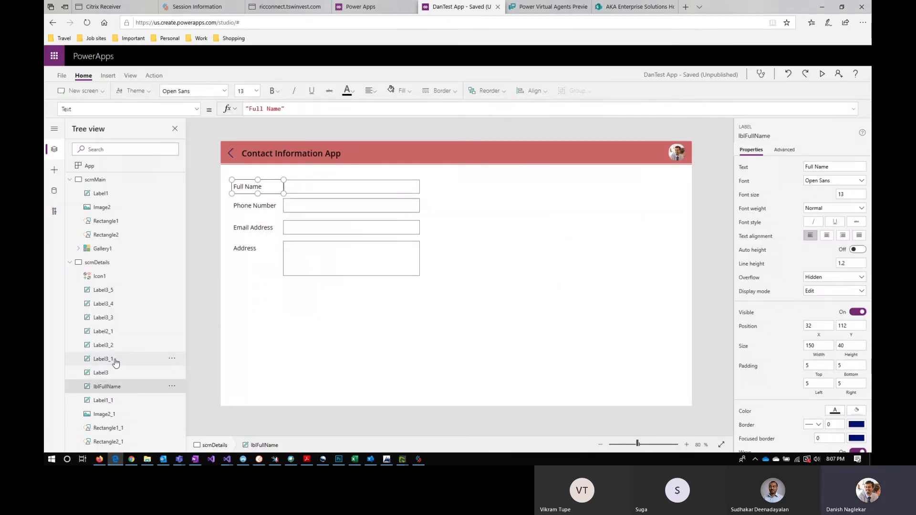
Rename the Phone Number caption label on the details screen as lblPhNo.
left_click(115, 359)
left_click(102, 372)
double_click(103, 373)
type("lbl")
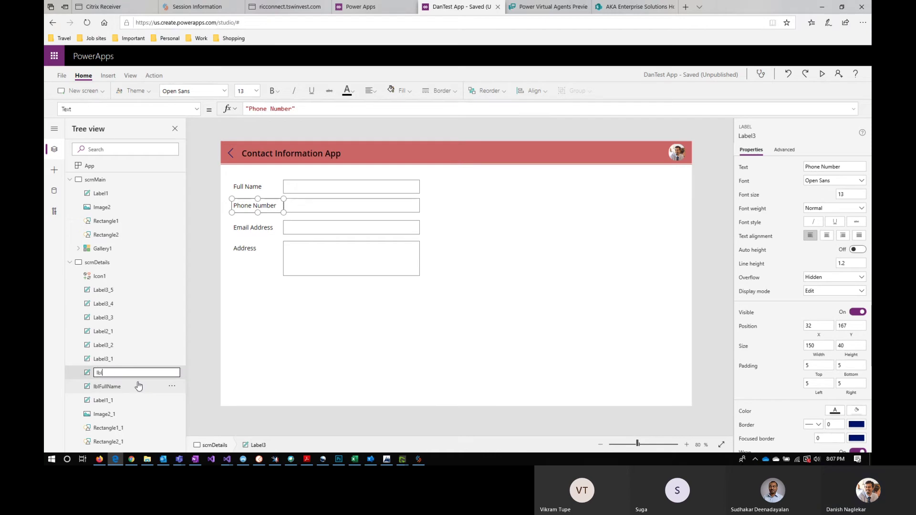
type("PhNo")
key("Escape")
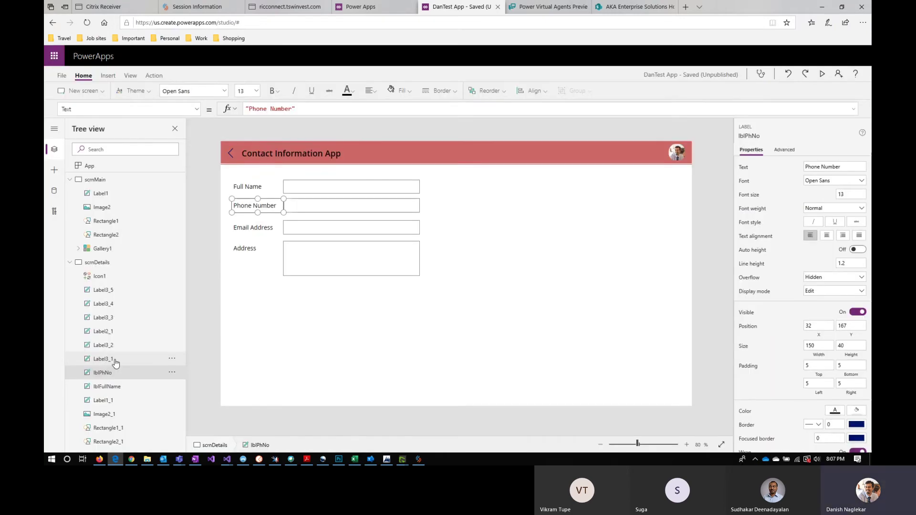
Rename the Email Address caption label on the details screen as lblEmail.
left_click(115, 362)
double_click(115, 363)
type("lblEmail")
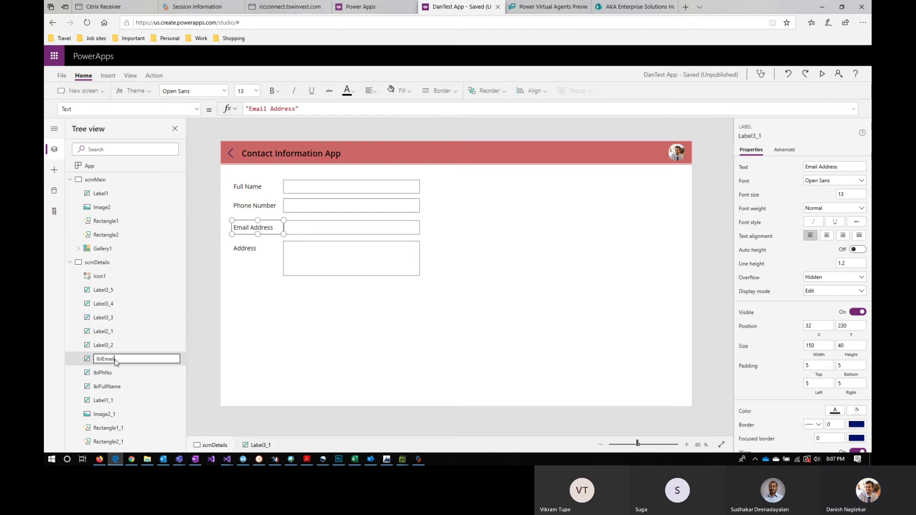
key("Return")
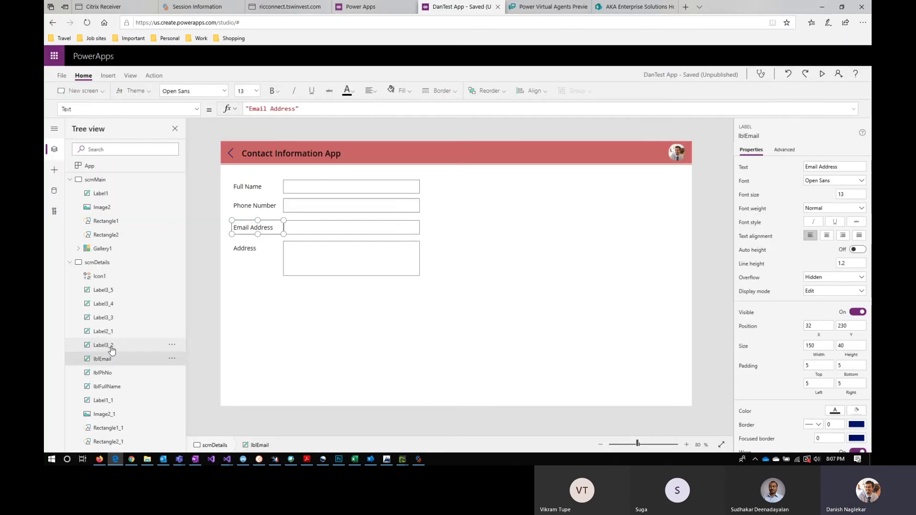
Rename the Address caption label on the details screen as lblAddress.
left_click(110, 347)
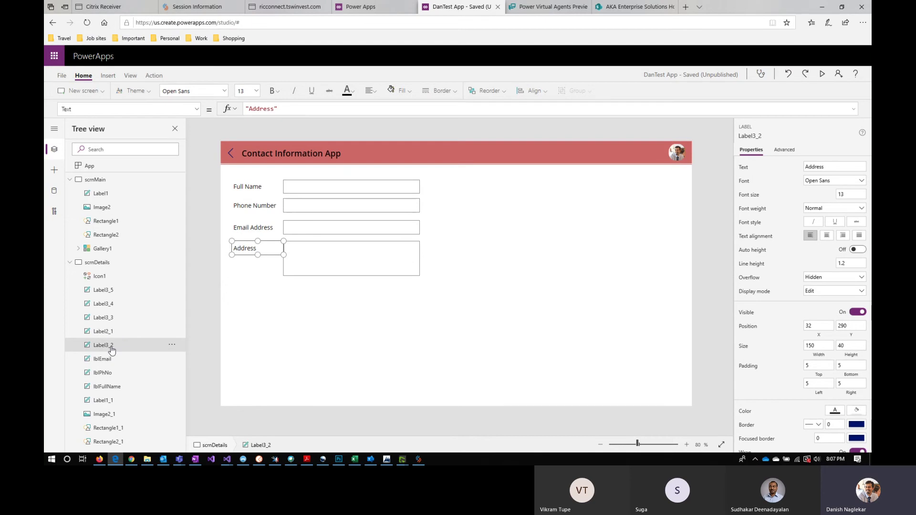
double_click(111, 349)
type("lblAddress")
key("Return")
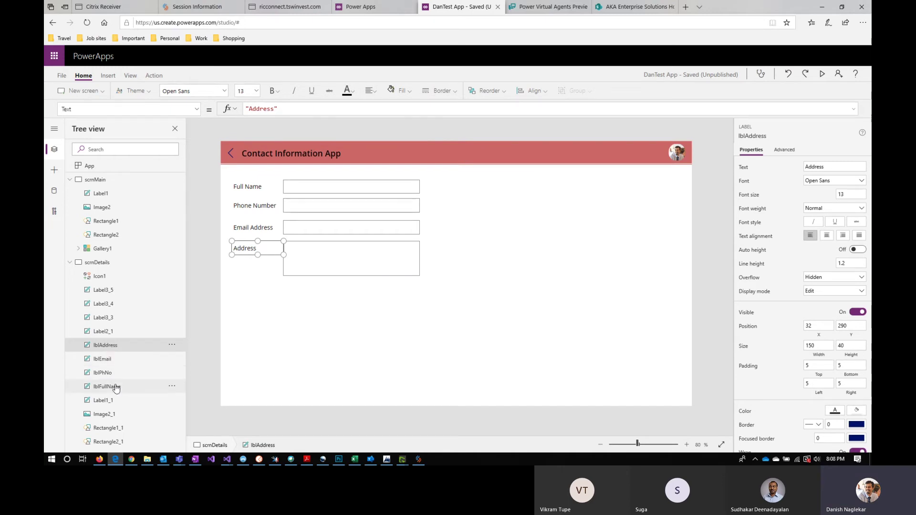
Group the four caption labels lblAddress, lblEmail, lblPhNo and lblFullName on the details screen.
left_click(117, 385, "ctrl")
left_click(117, 375, "ctrl")
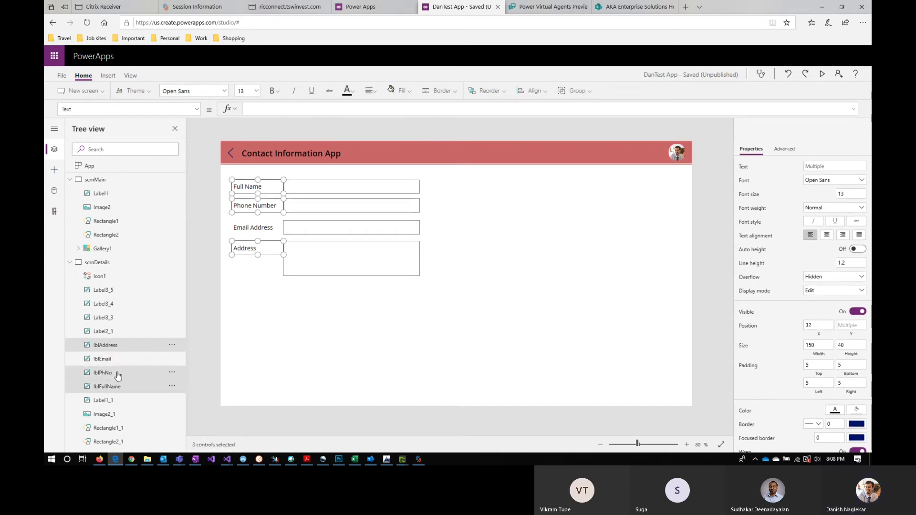
left_click(117, 361, "ctrl")
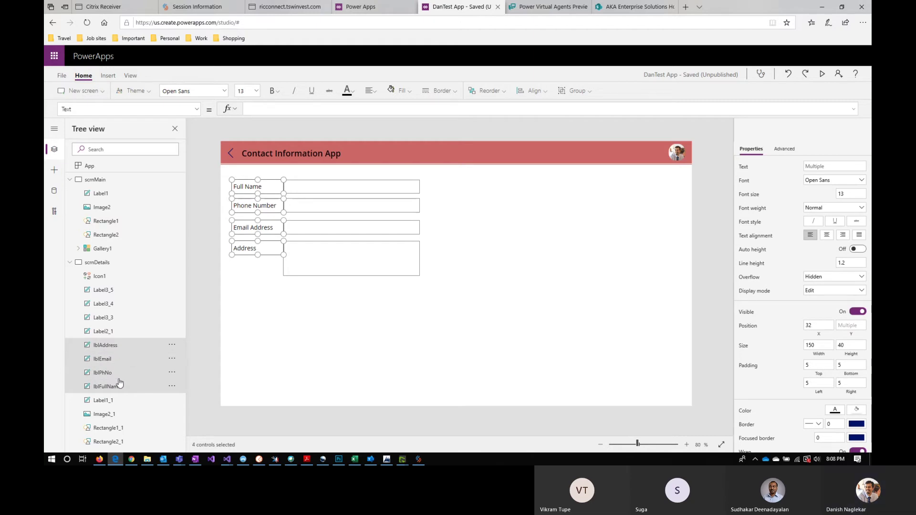
left_click(171, 346)
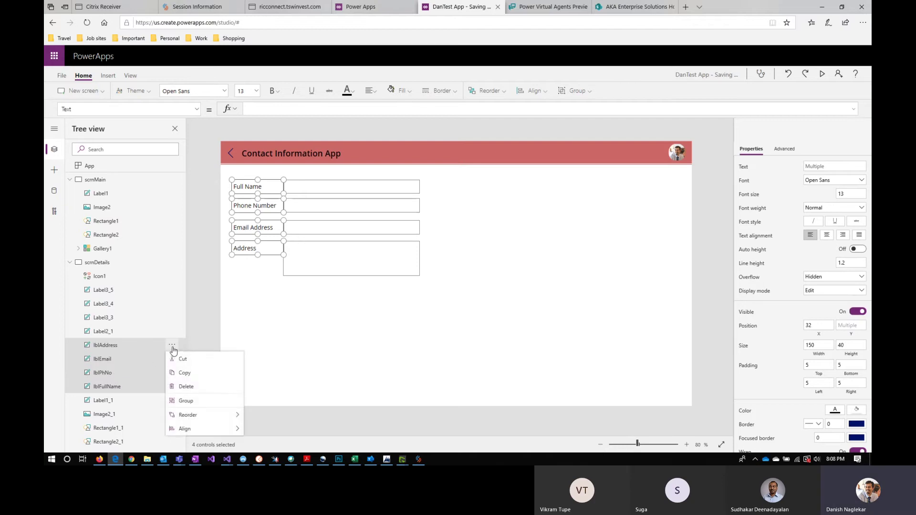
left_click(193, 404)
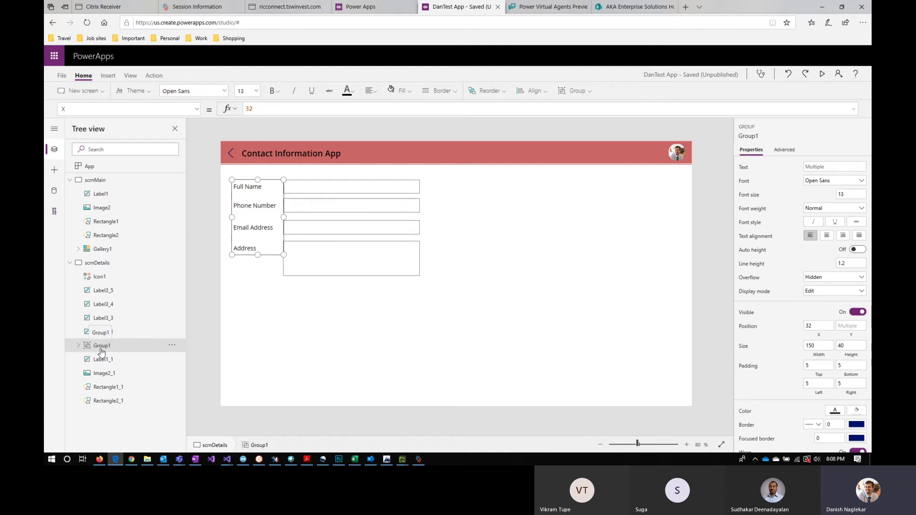
Rename the new group of caption labels as grpLabels.
double_click(101, 346)
type("grpLabels")
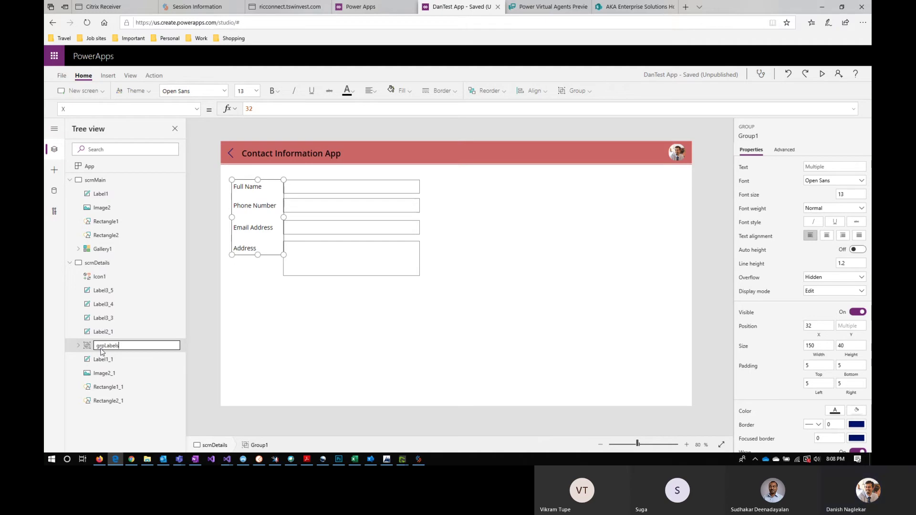
key("Return")
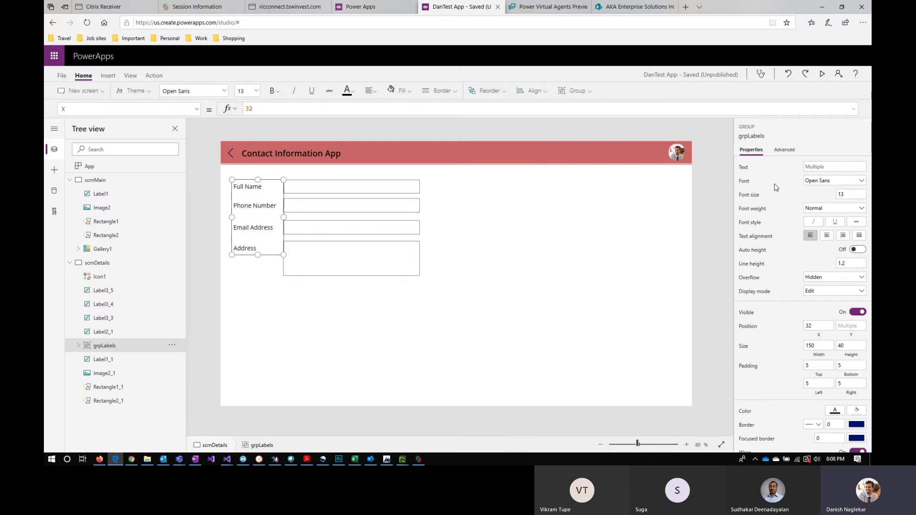
Set the text color of the grpLabels group to the dark red theme color and check it on lblAddress and lblEmail.
left_click(77, 346)
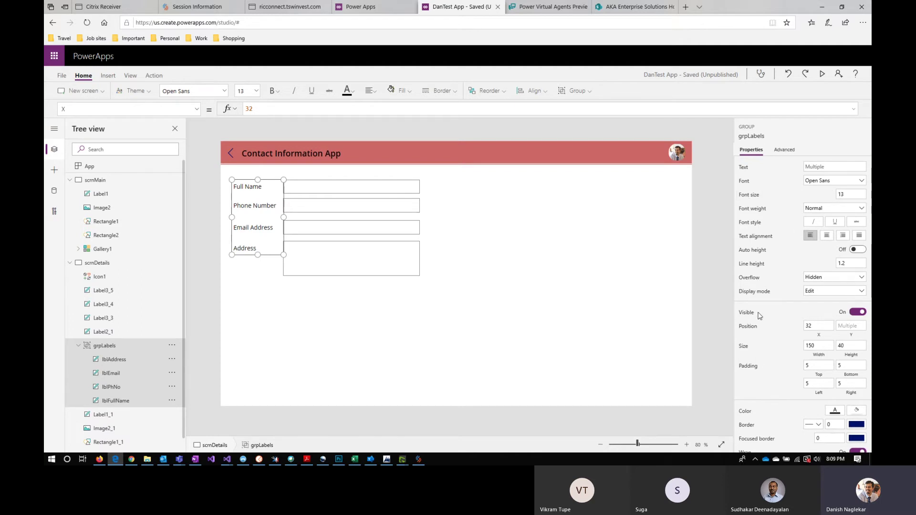
scroll(778, 396, "down", 3)
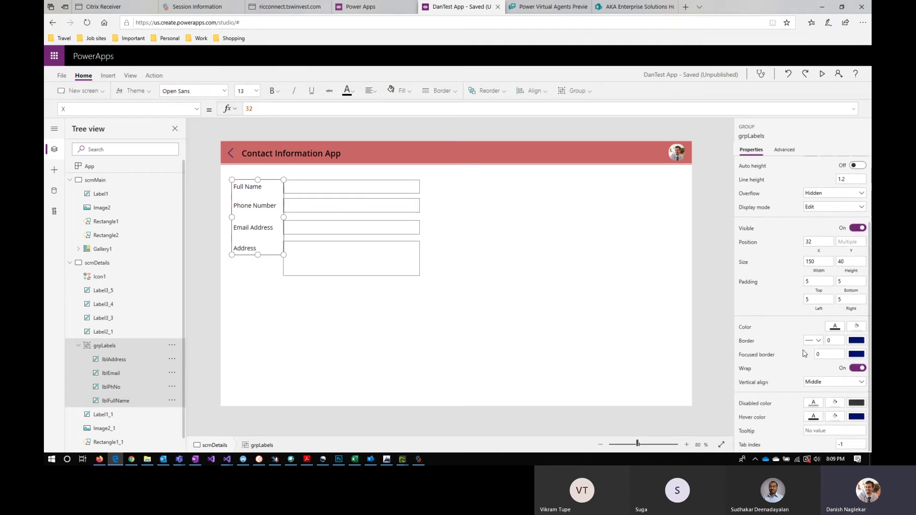
left_click(857, 328)
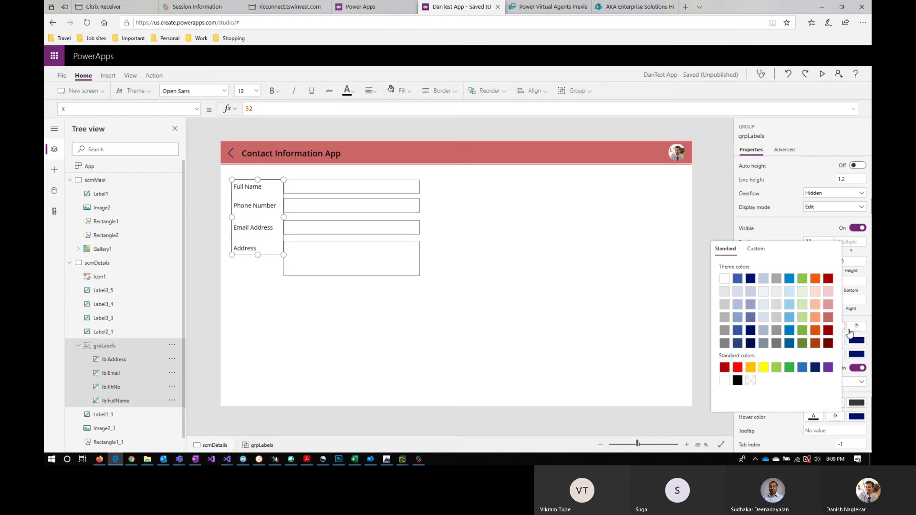
left_click(778, 426)
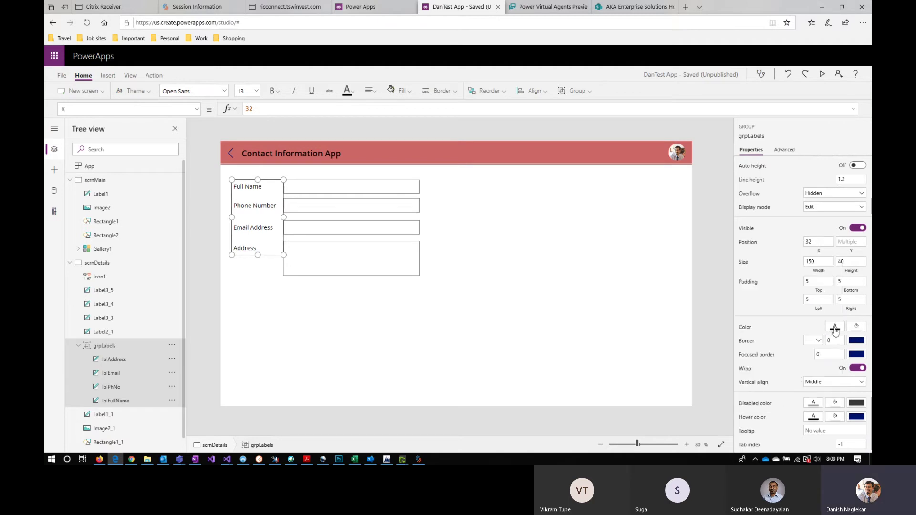
left_click(835, 328)
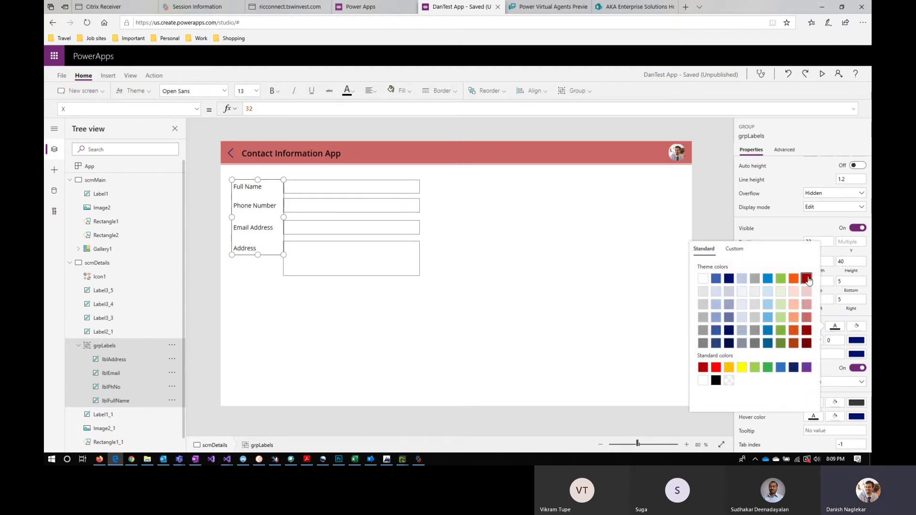
left_click(806, 278)
left_click(120, 362)
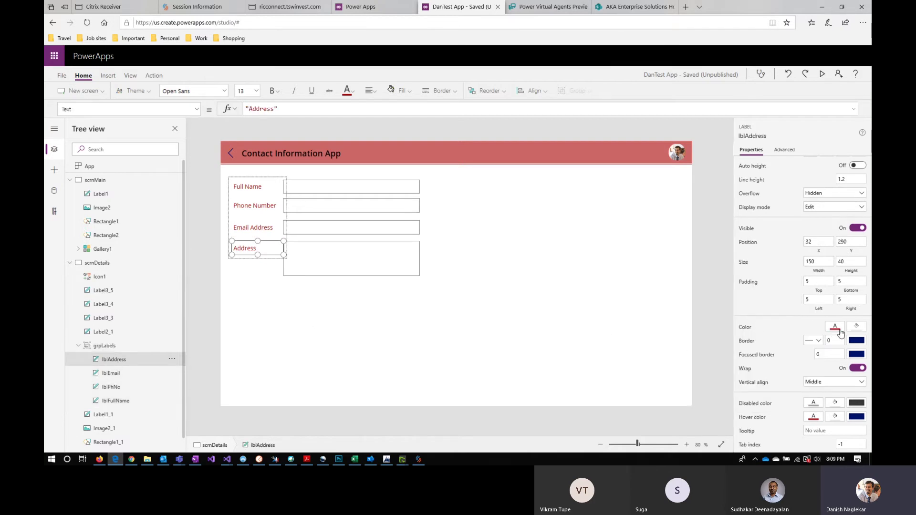
left_click(127, 375)
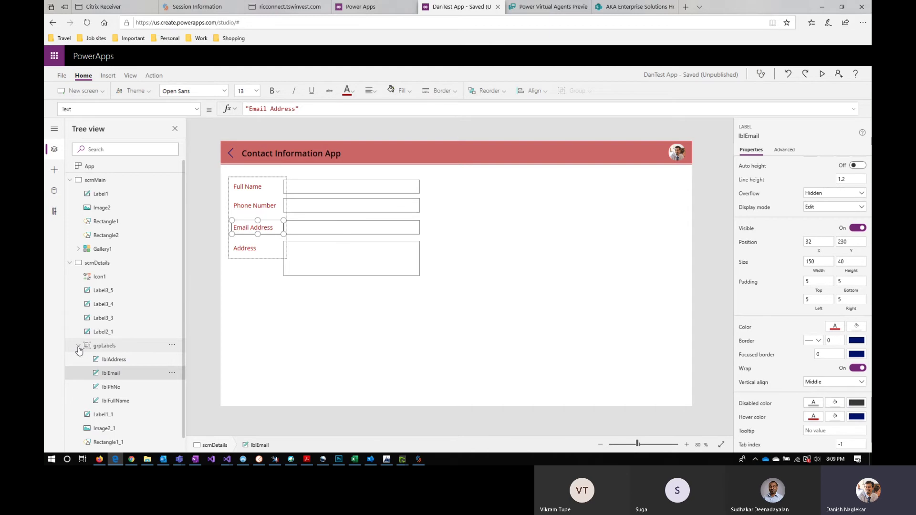
Try moving the whole caption group and the Full Name label separately on the details screen, and undo both moves.
left_click(117, 351)
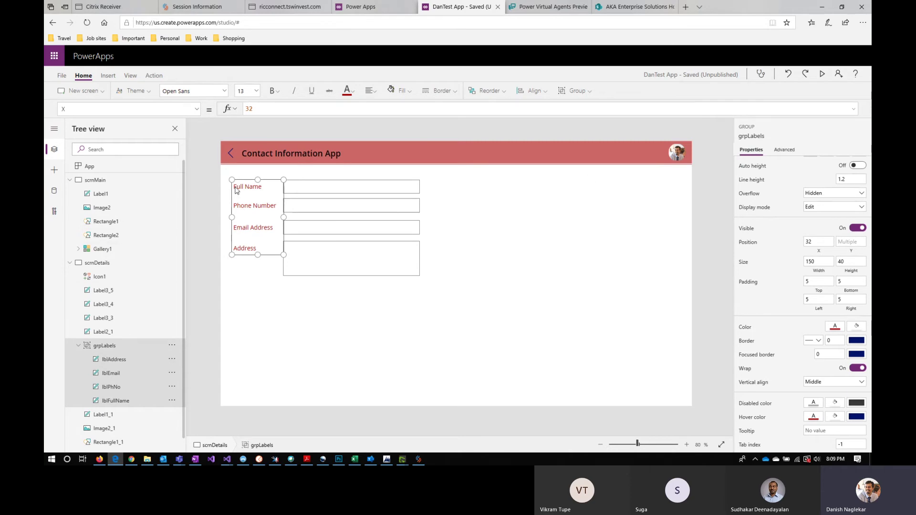
left_click_drag(242, 184, 334, 192)
double_click(536, 186)
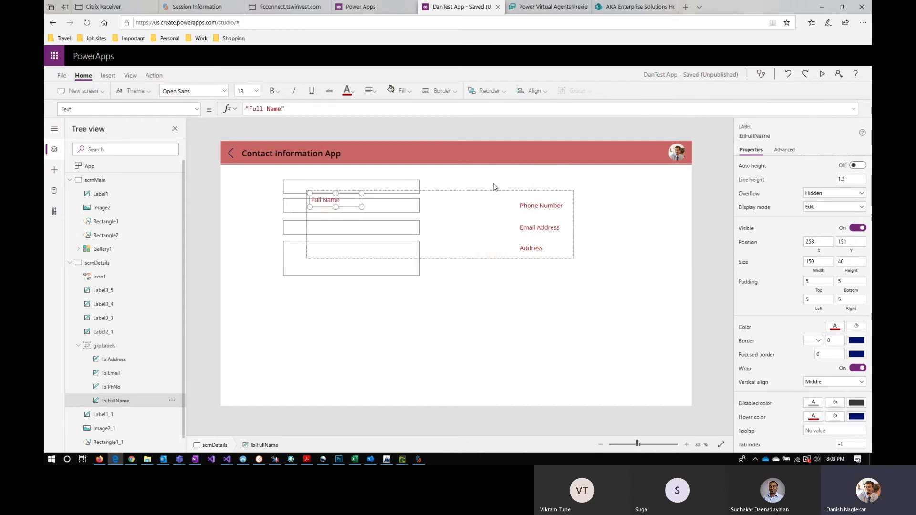
key("ctrl+z")
key("ctrl+z")
left_click(350, 322)
Examine the reorder options available for the grpLabels group and dismiss them.
left_click(114, 347)
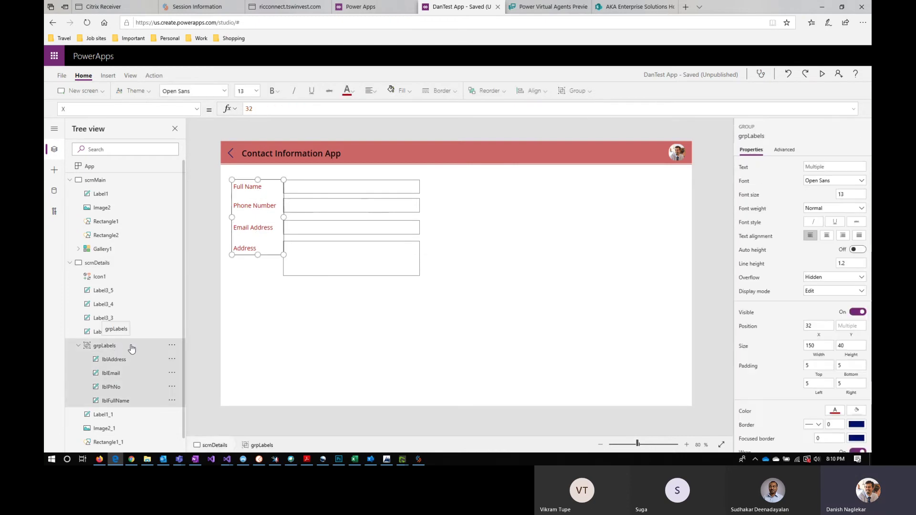
left_click(172, 346)
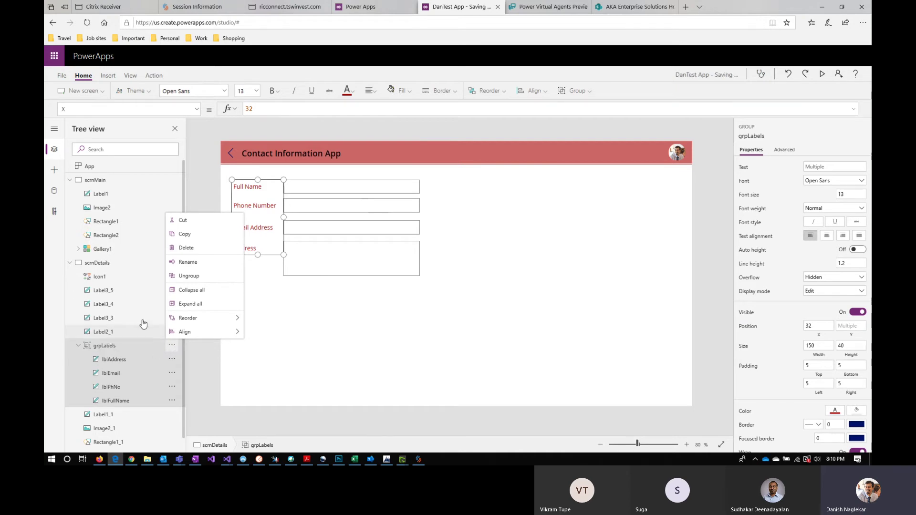
left_click(185, 318)
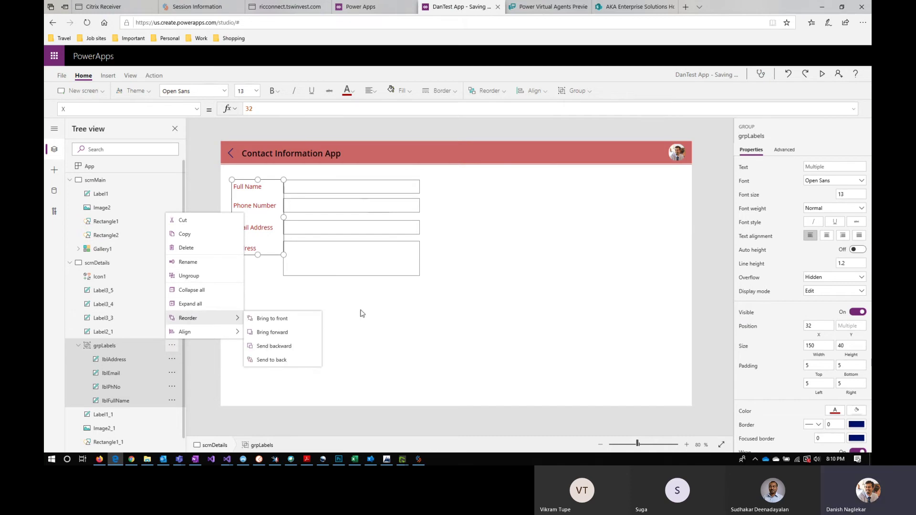
left_click(401, 312)
Insert a rectangle about 132 wide and 291 high on scrnDetails, covering the caption labels.
left_click(107, 76)
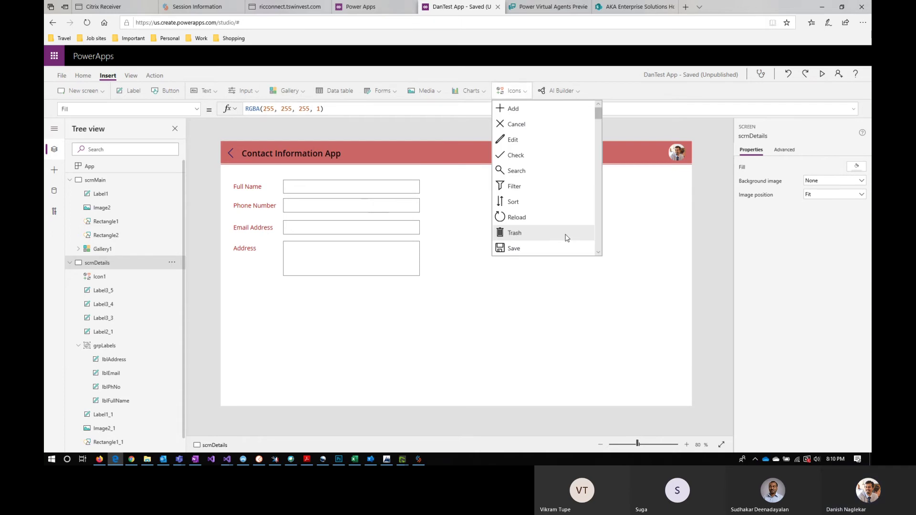
scroll(564, 237, "down", 8)
scroll(564, 238, "down", 15)
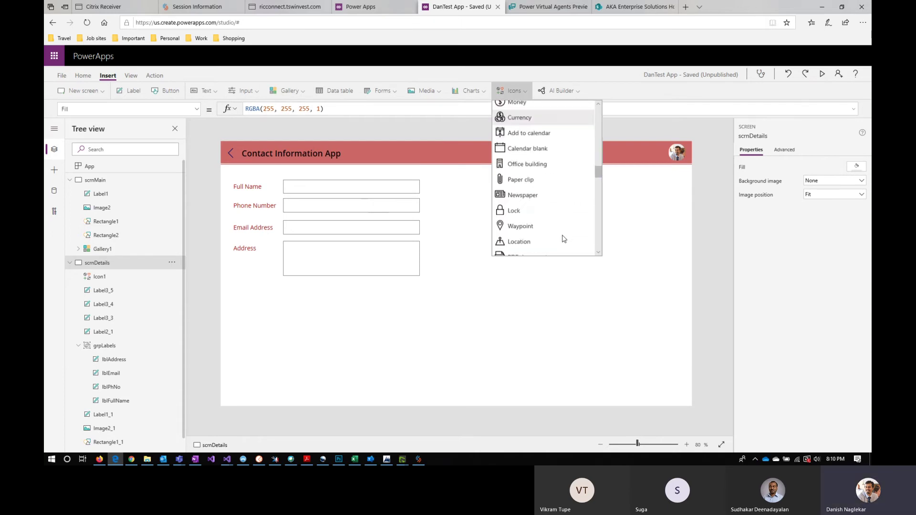
scroll(558, 229, "down", 3)
scroll(537, 191, "up", 3)
left_click(523, 137)
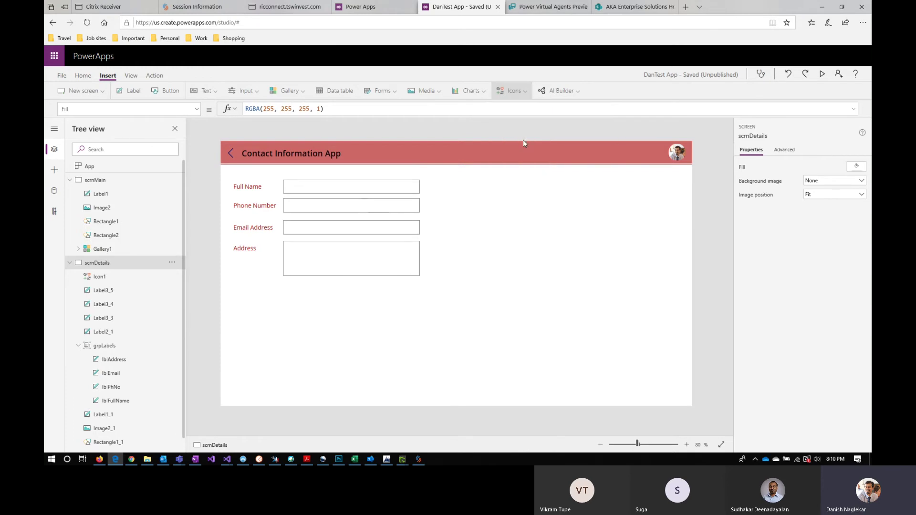
left_click_drag(269, 174, 279, 278)
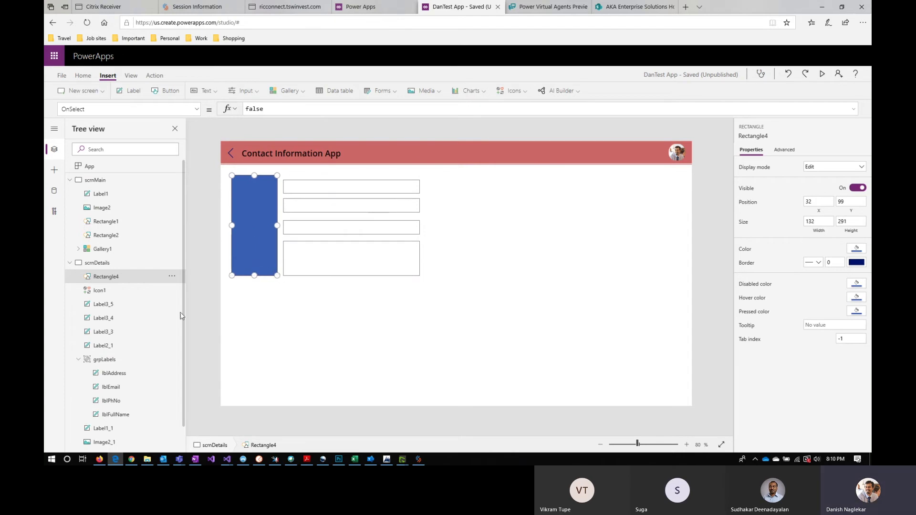
Send the new rectangle, Rectangle4, to the back of the details screen.
left_click(172, 277)
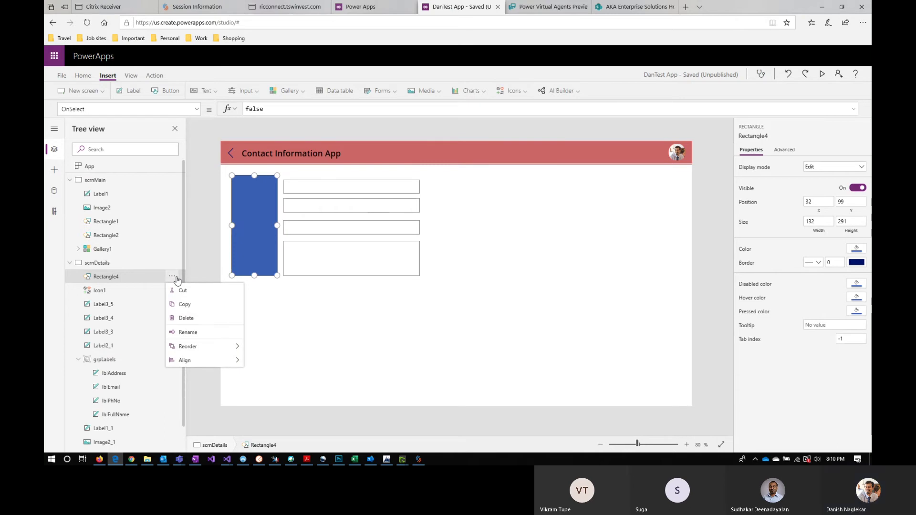
mouse_move(191, 352)
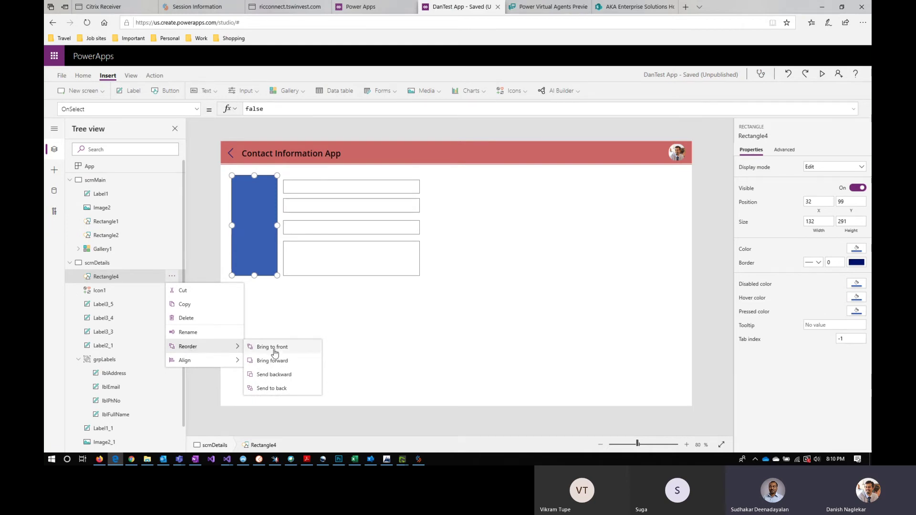
left_click(277, 389)
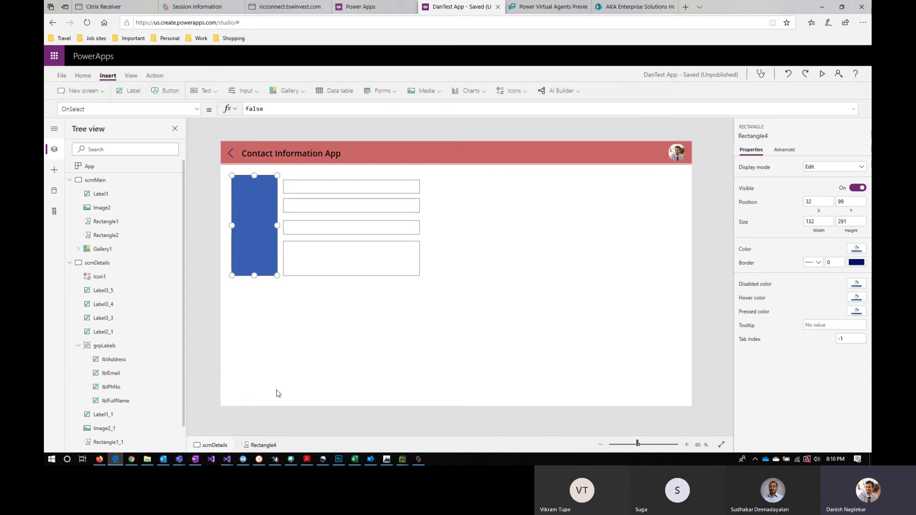
scroll(115, 441, "down", 1)
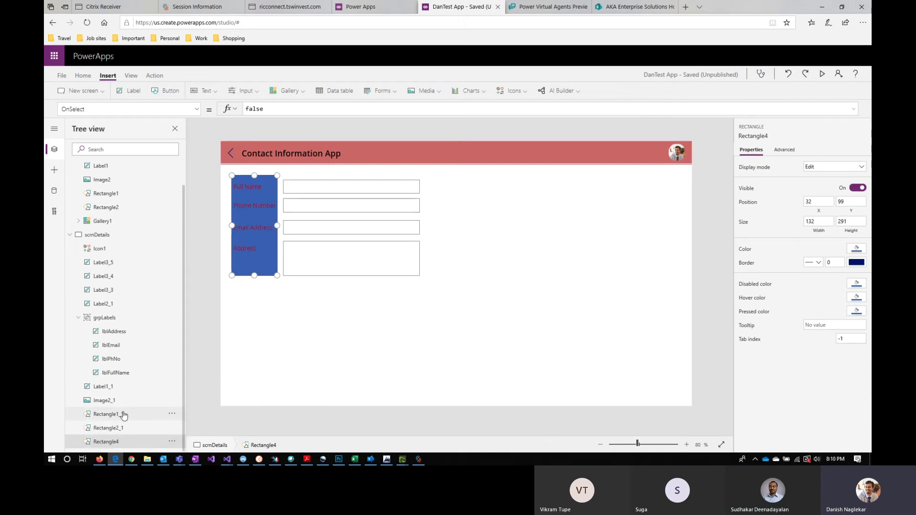
Bring Rectangle4 forward one level at a time until it sits above Label1_1 and directly below grpLabels.
left_click(171, 442)
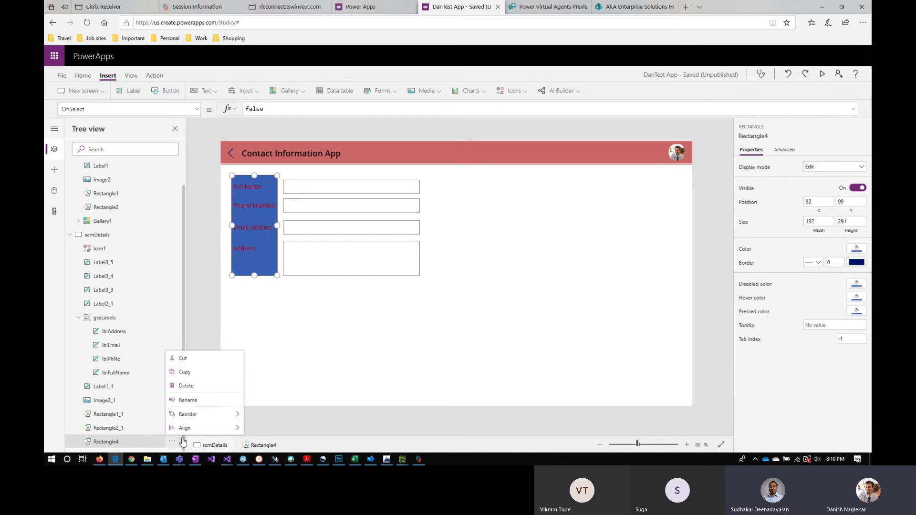
mouse_move(188, 414)
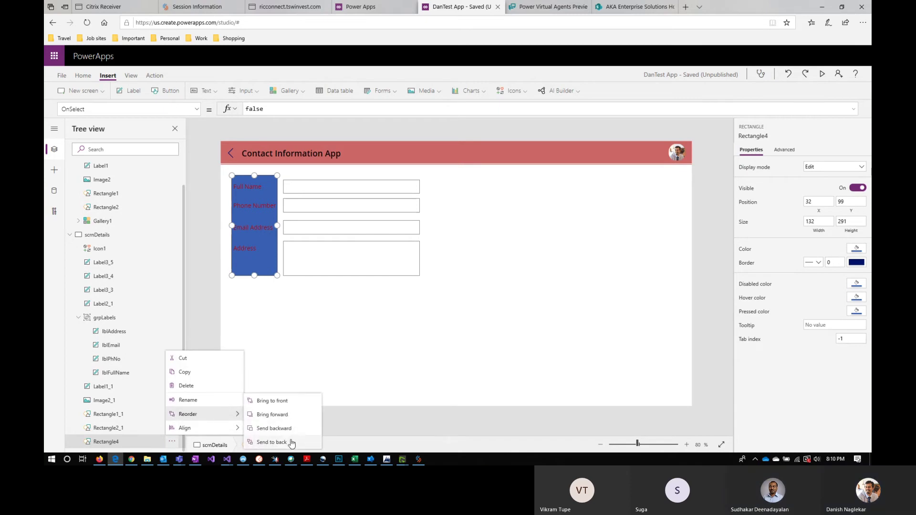
left_click(286, 415)
left_click(171, 428)
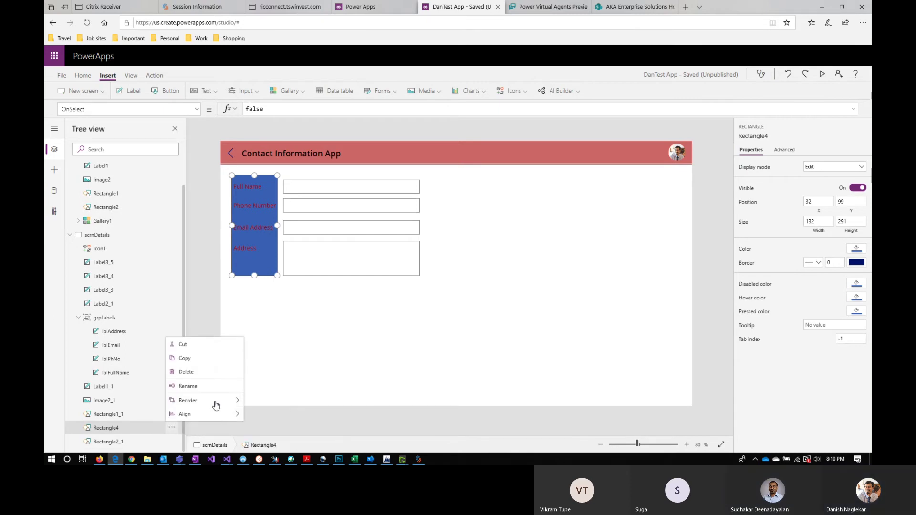
mouse_move(215, 401)
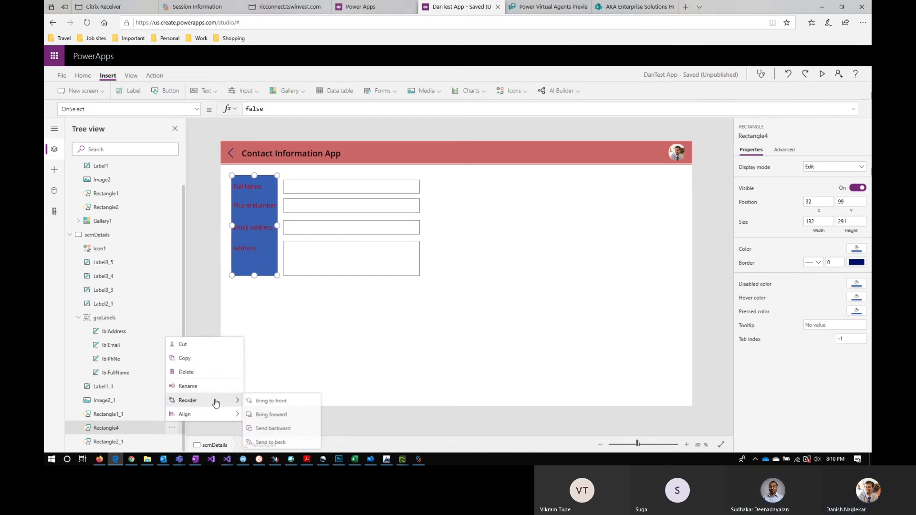
left_click(272, 414)
left_click(172, 414)
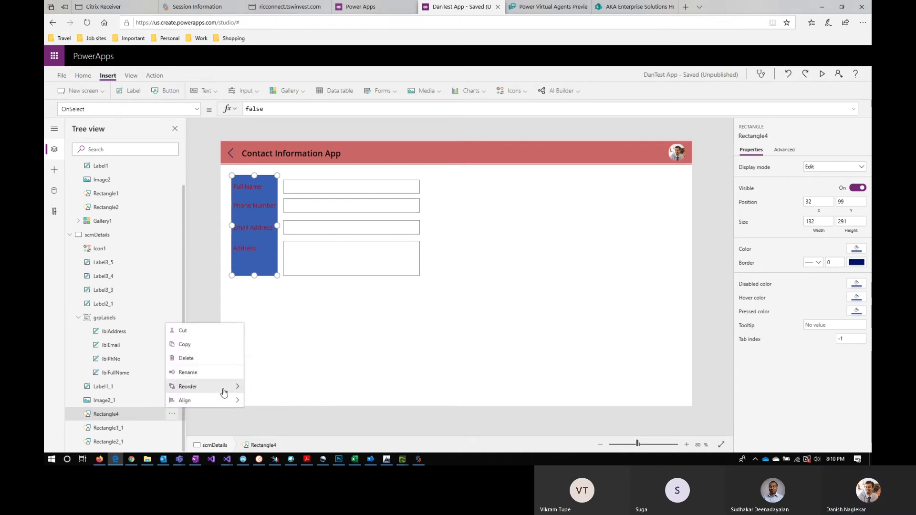
mouse_move(221, 388)
left_click(280, 401)
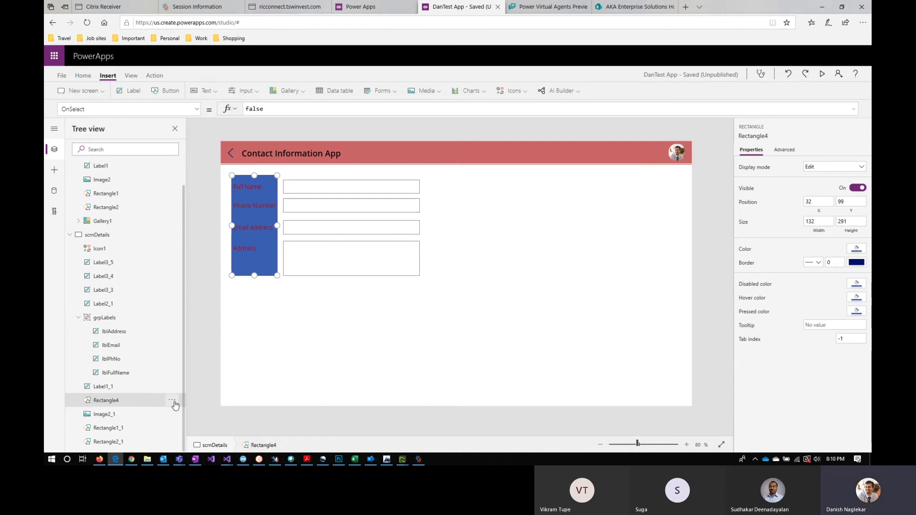
left_click(171, 400)
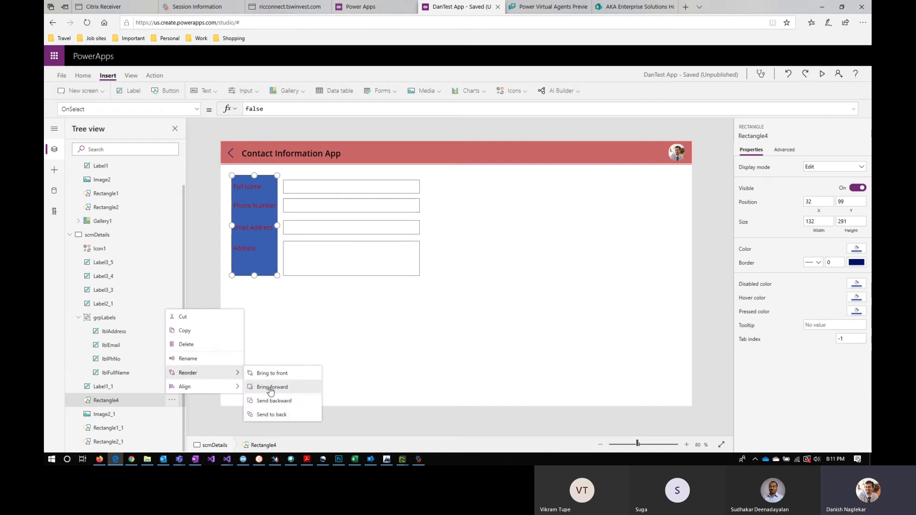
left_click(270, 389)
Continue bringing Rectangle4 forward past each caption label until it sits above the grpLabels group.
left_click(173, 387)
mouse_move(225, 363)
left_click(267, 374)
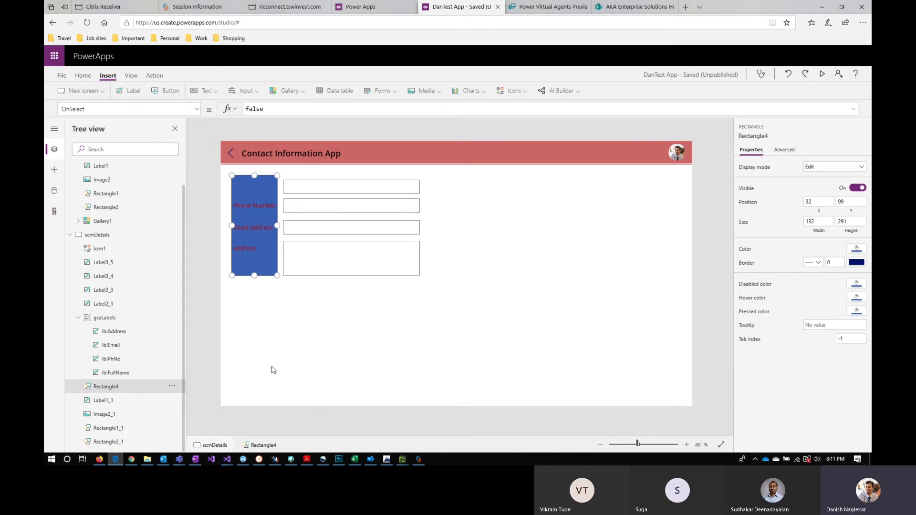
left_click(171, 386)
mouse_move(212, 358)
left_click(280, 374)
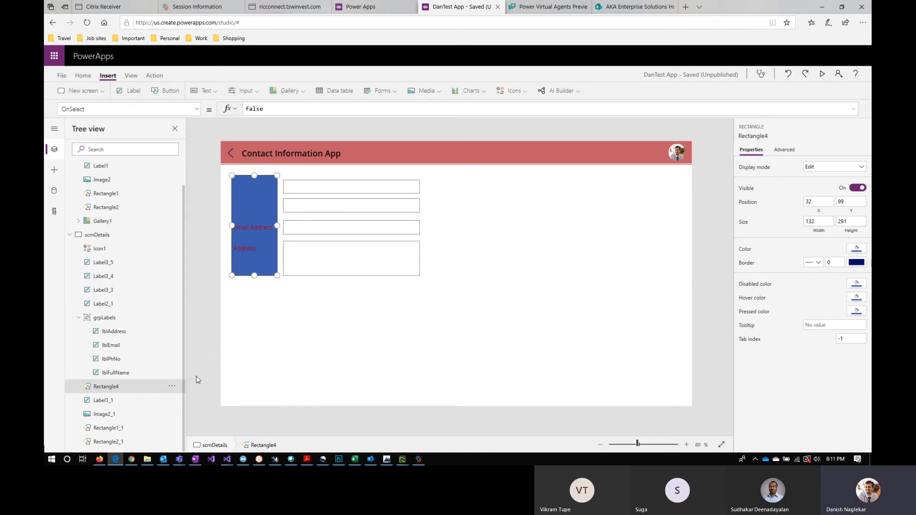
left_click(171, 386)
mouse_move(204, 364)
left_click(265, 374)
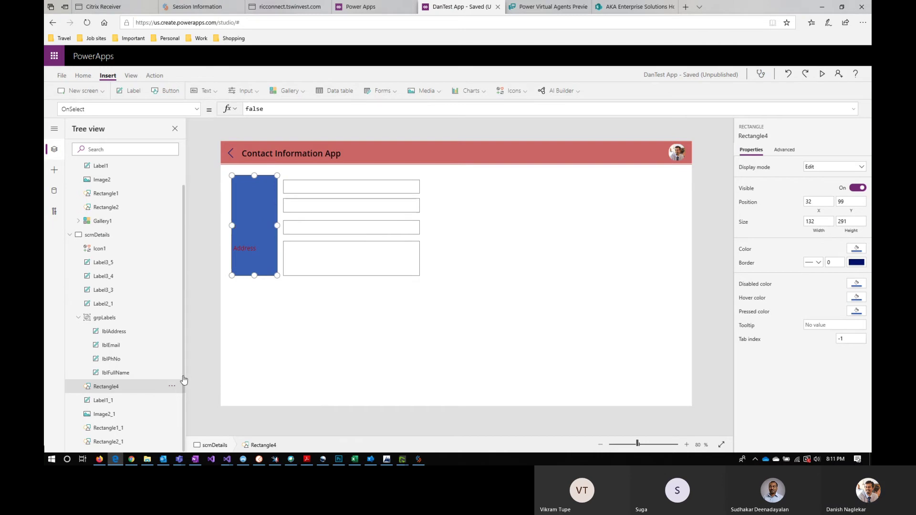
left_click(172, 386)
left_click(292, 373)
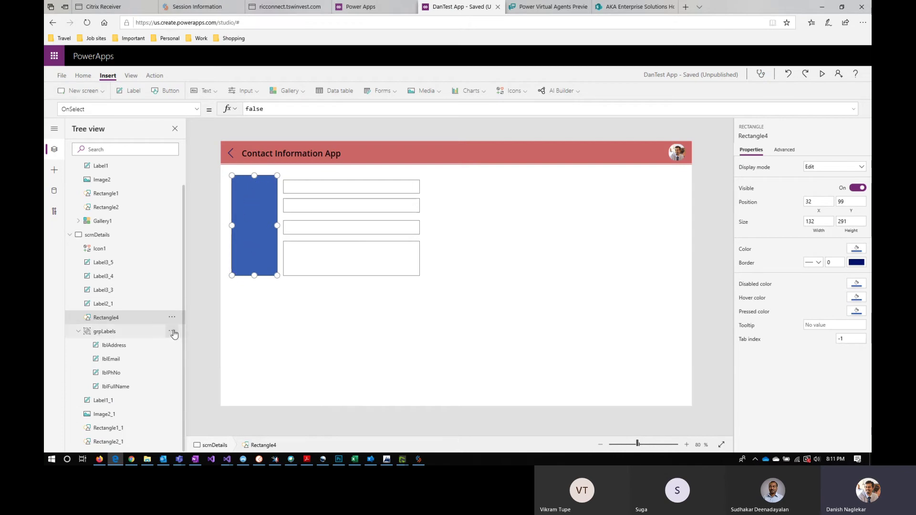
Bring the grpLabels group forward one level, above Rectangle4, and select the rectangle.
left_click(171, 332)
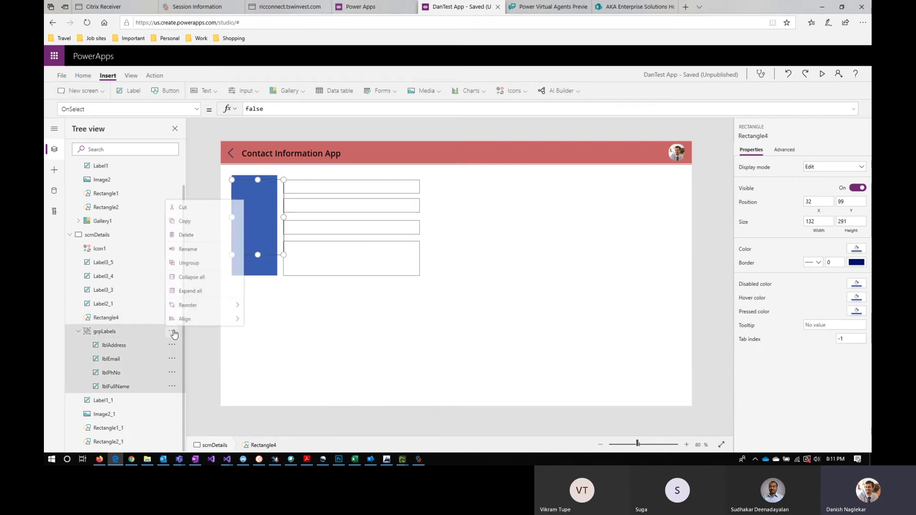
mouse_move(218, 304)
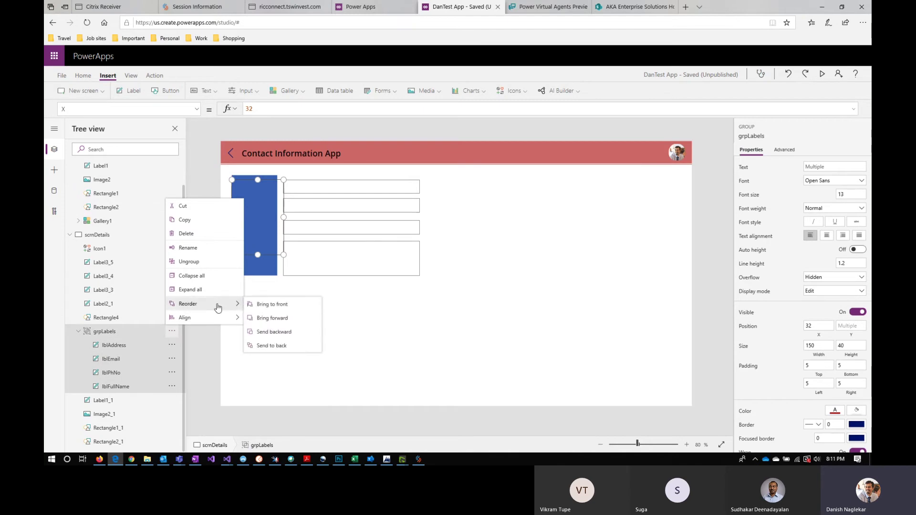
left_click(279, 318)
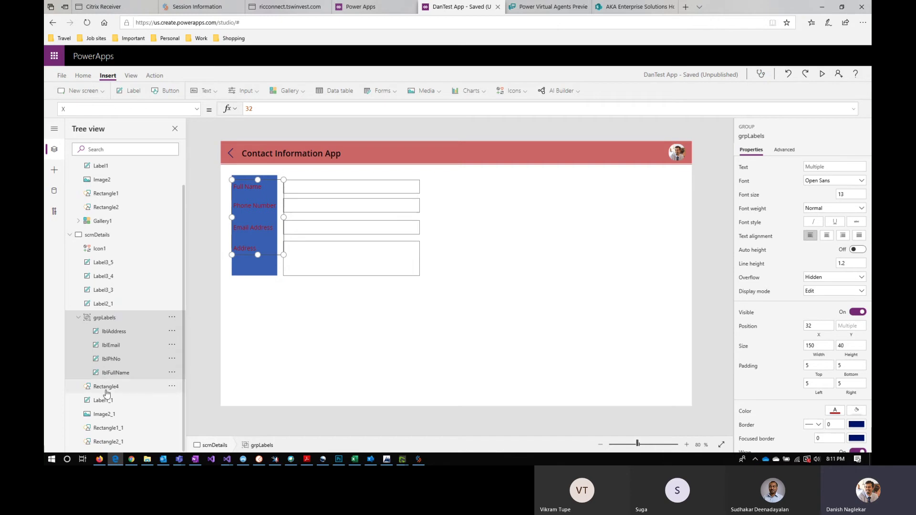
left_click(124, 390)
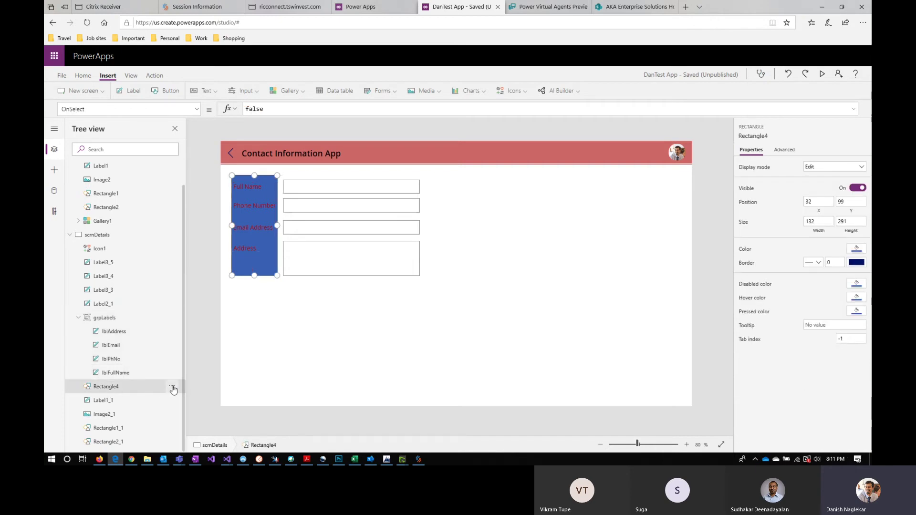
Bring Rectangle4 forward one level at a time, past every label in grpLabels, until it sits above the whole group.
left_click(172, 387)
mouse_move(205, 359)
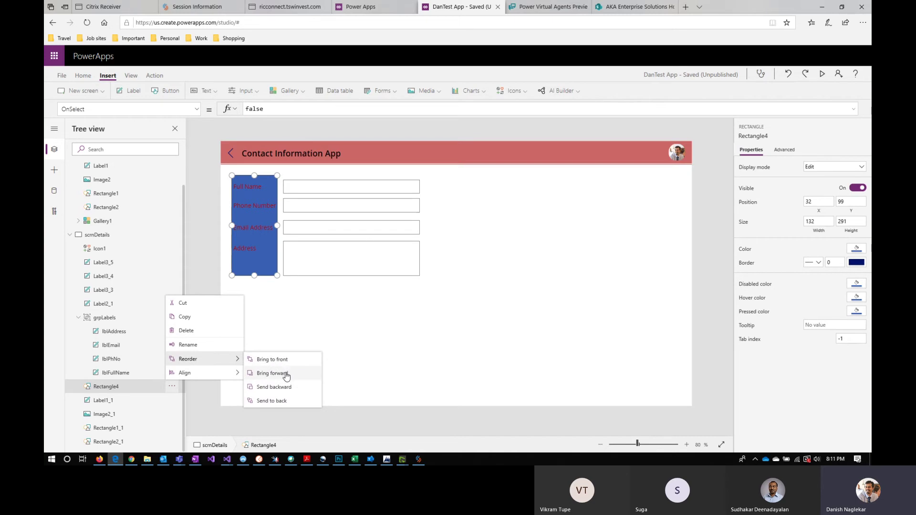
left_click(286, 375)
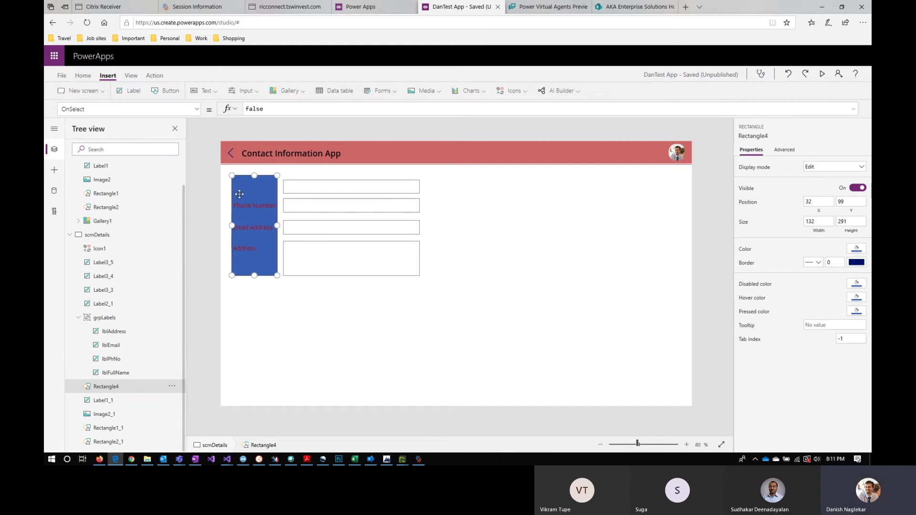
left_click(172, 386)
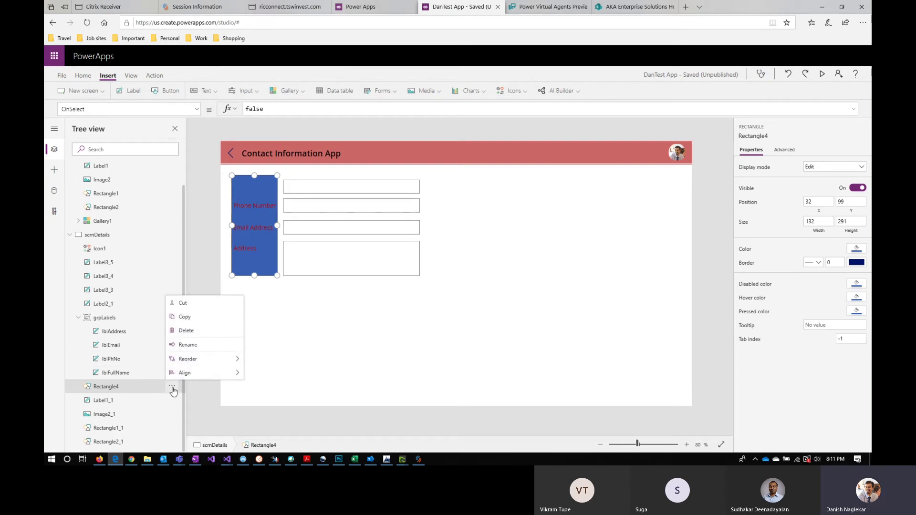
mouse_move(215, 359)
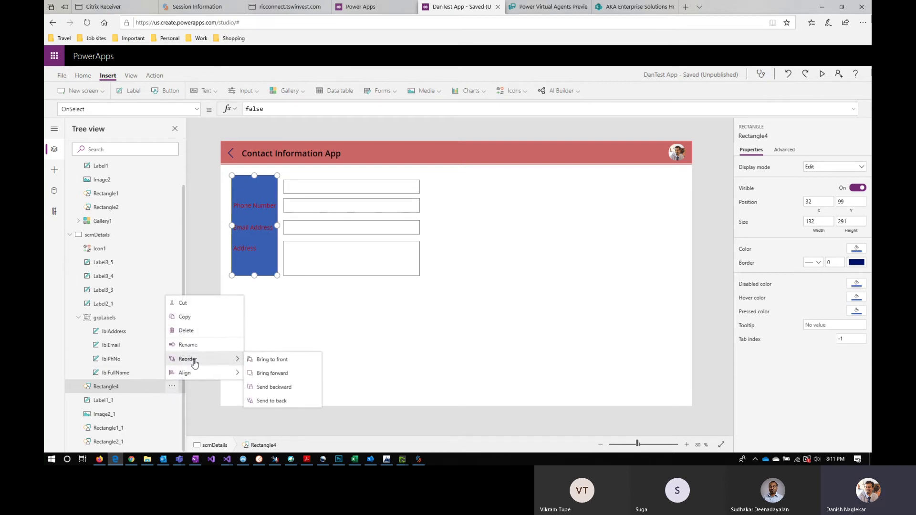
left_click(281, 374)
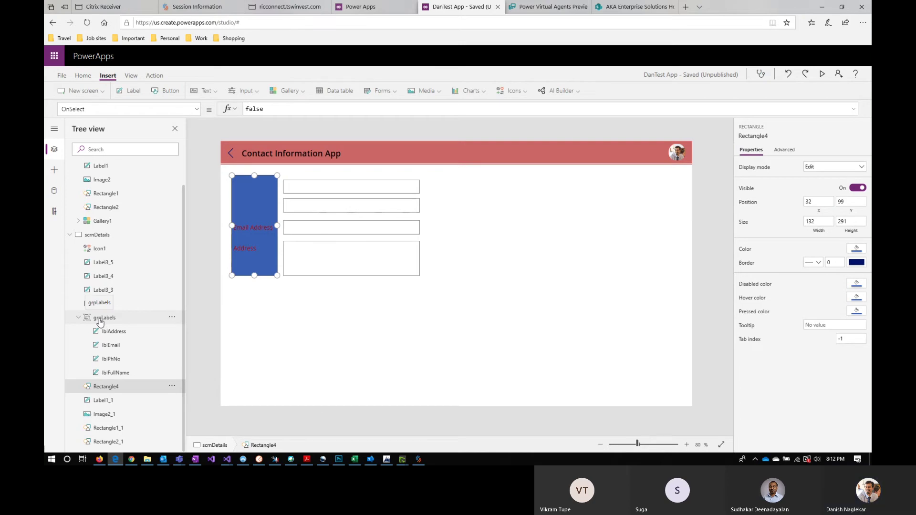
left_click(172, 386)
mouse_move(182, 361)
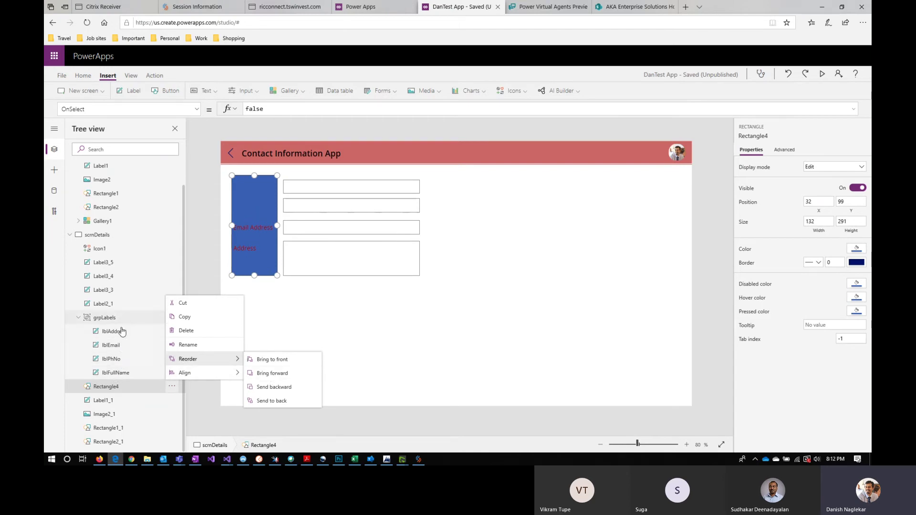
left_click(281, 374)
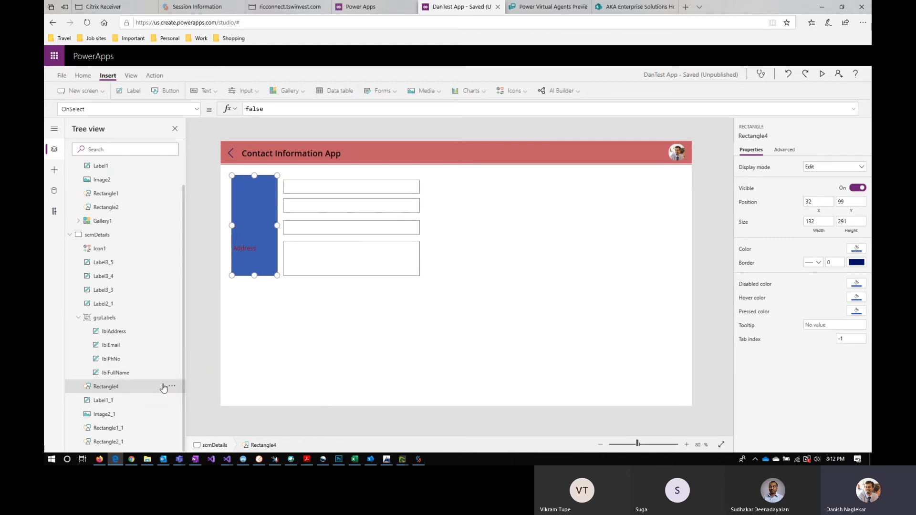
left_click(172, 387)
mouse_move(210, 359)
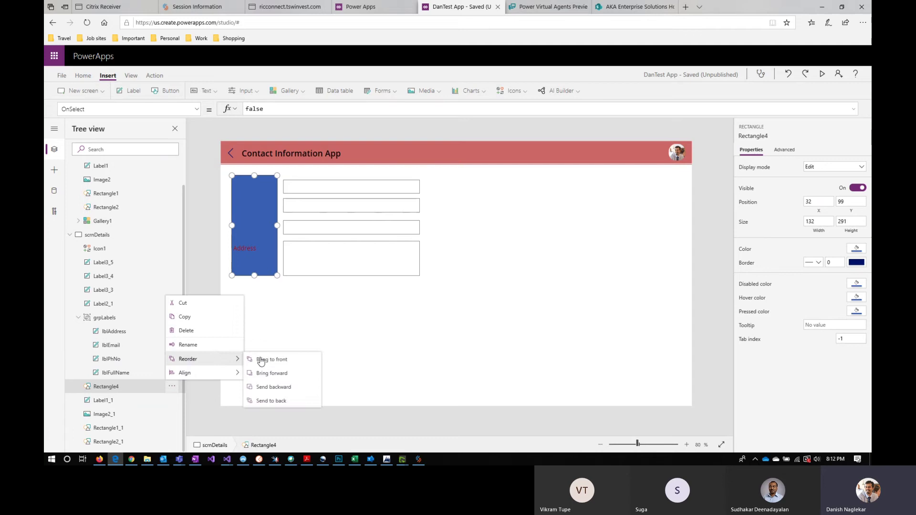
left_click(273, 378)
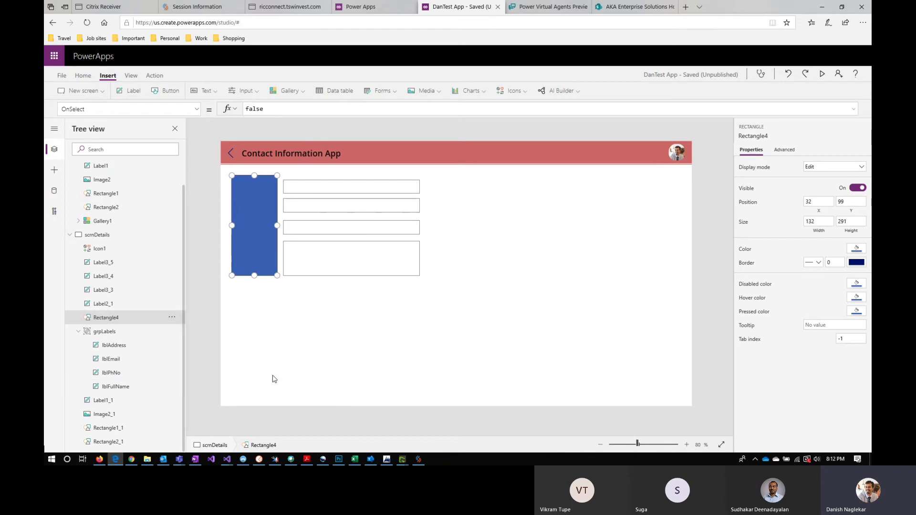
Send Rectangle4 to the back of the details screen and delete it.
left_click(172, 317)
mouse_move(210, 388)
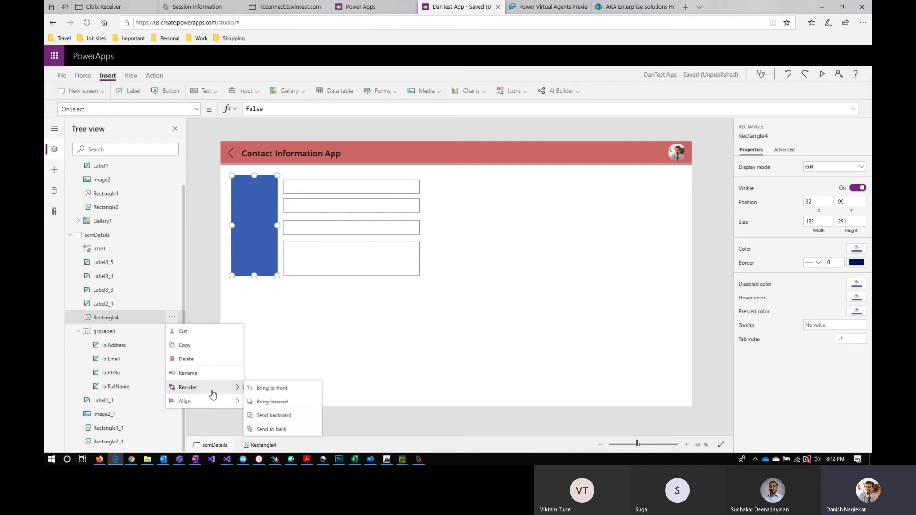
left_click(271, 429)
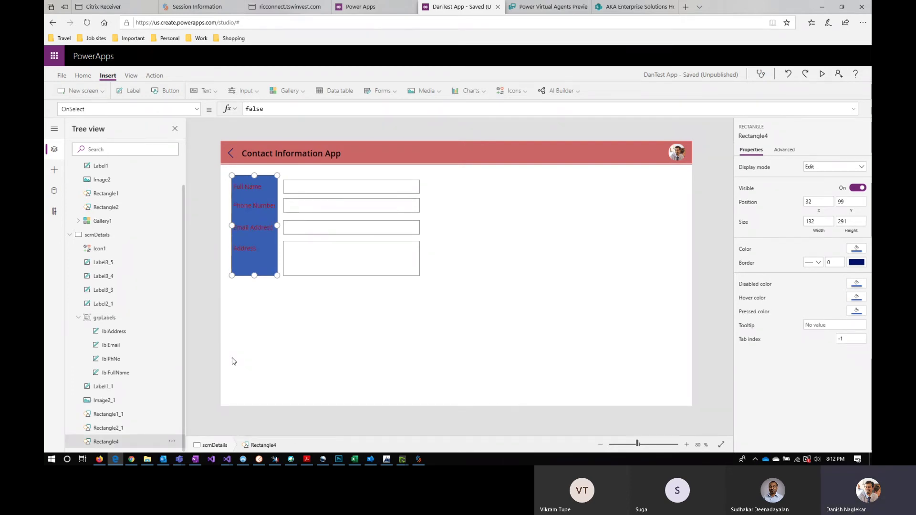
left_click(172, 444)
left_click(202, 387)
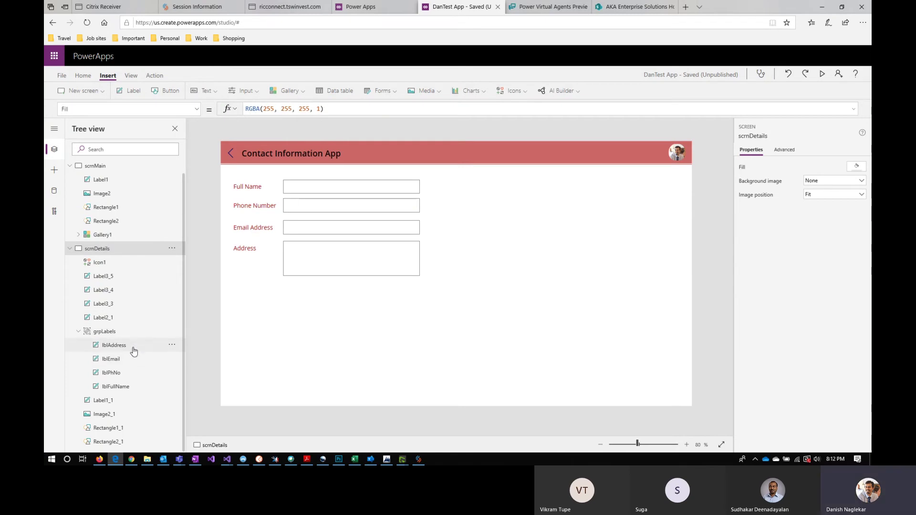
left_click(126, 333)
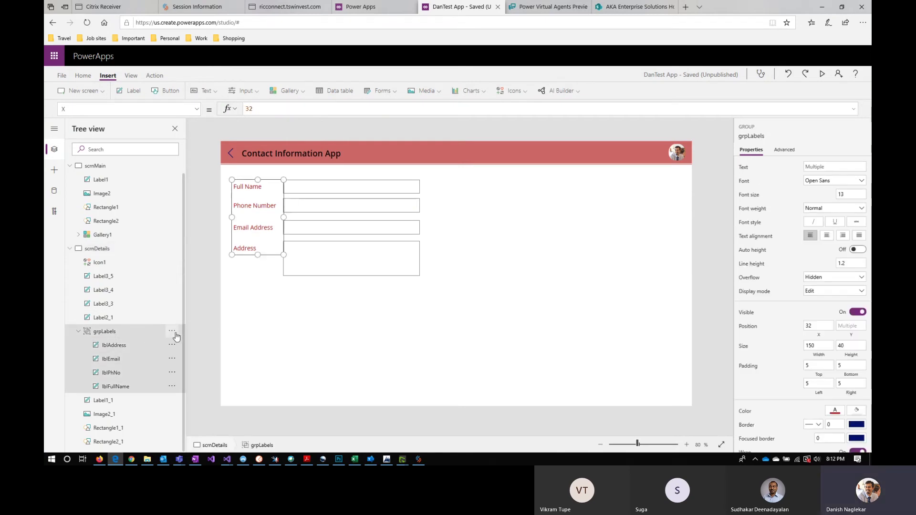
left_click(174, 333)
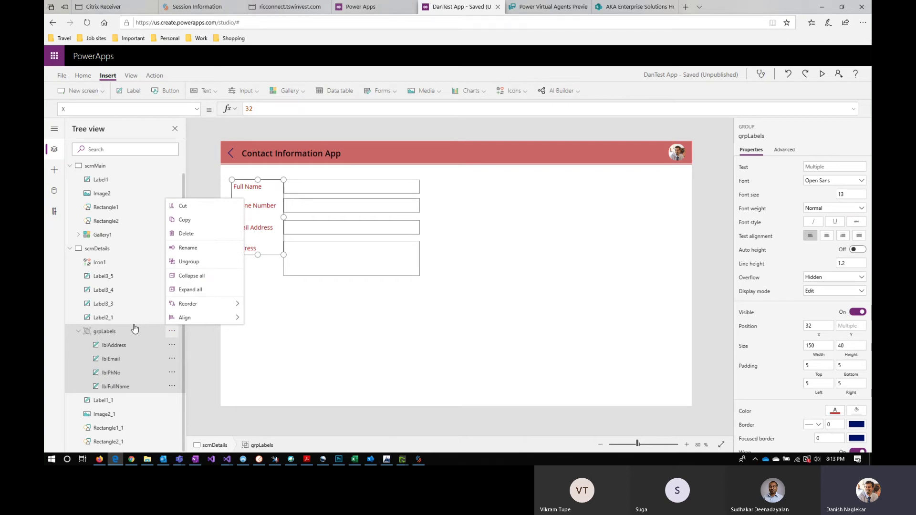
left_click(119, 281)
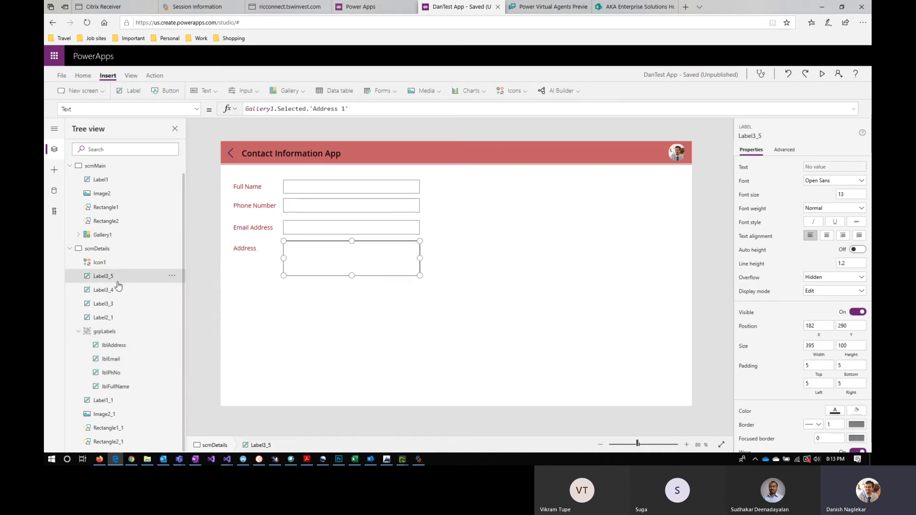
left_click(117, 291, "ctrl")
left_click(118, 304, "ctrl")
left_click(119, 318, "ctrl")
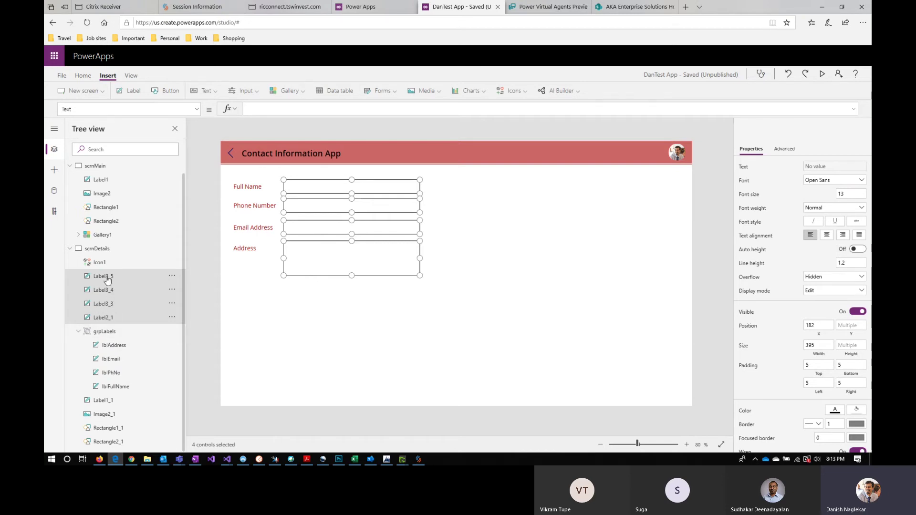
double_click(100, 337)
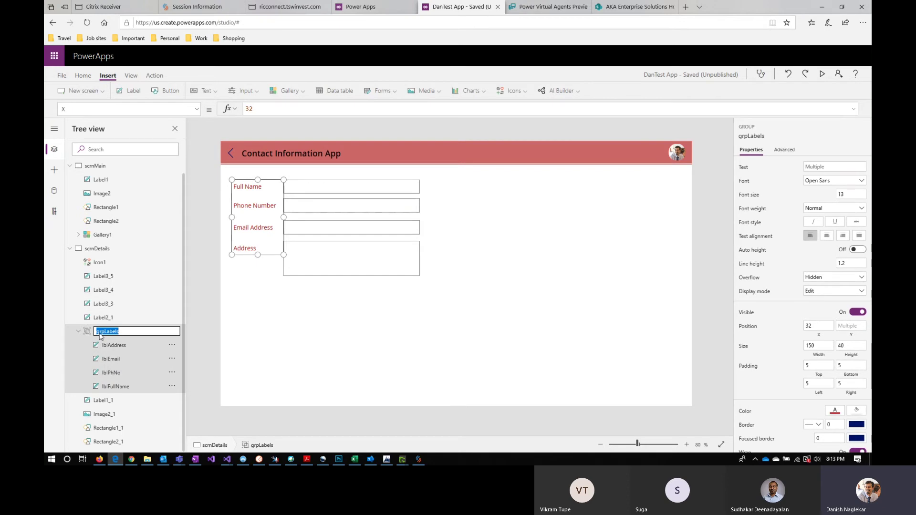
Group Label3_5, Label3_4, Label3_3 and Label2_1 together with the existing grpLabels group.
left_click(104, 276)
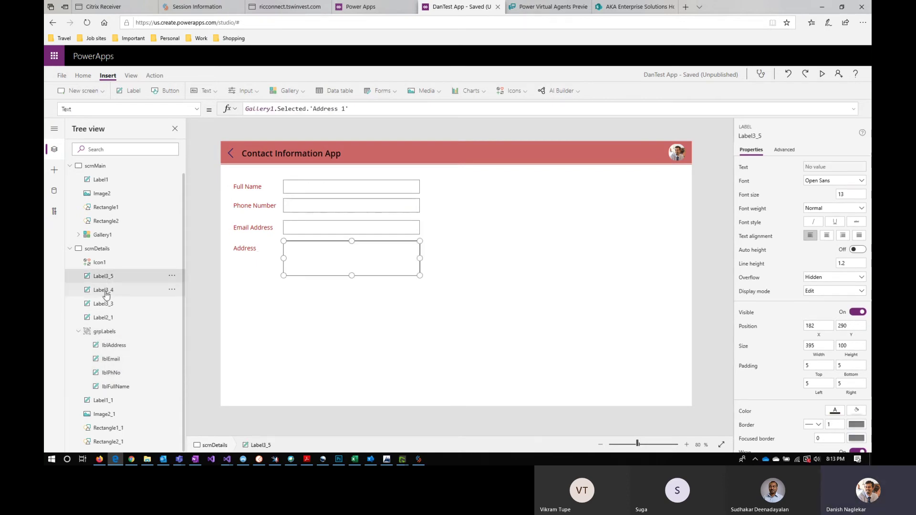
left_click(106, 292, "ctrl")
left_click(106, 305, "ctrl")
left_click(108, 318, "ctrl")
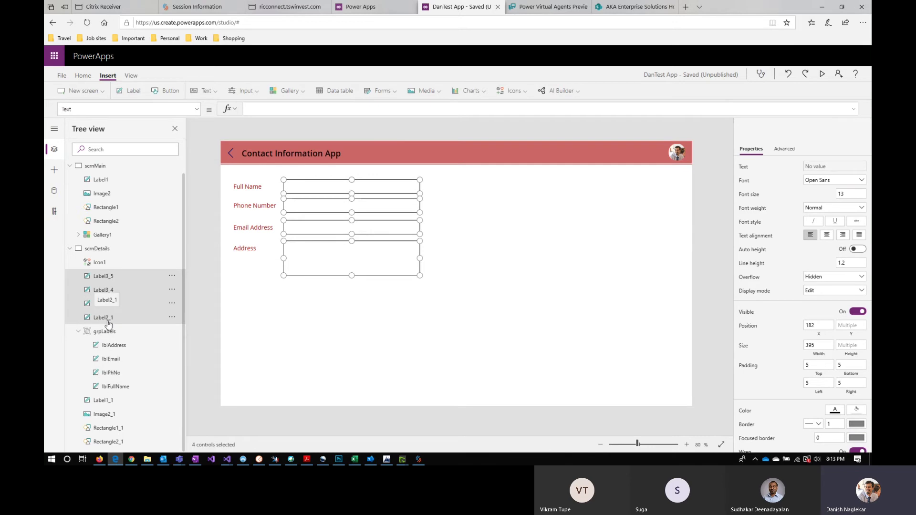
left_click(104, 331, "ctrl")
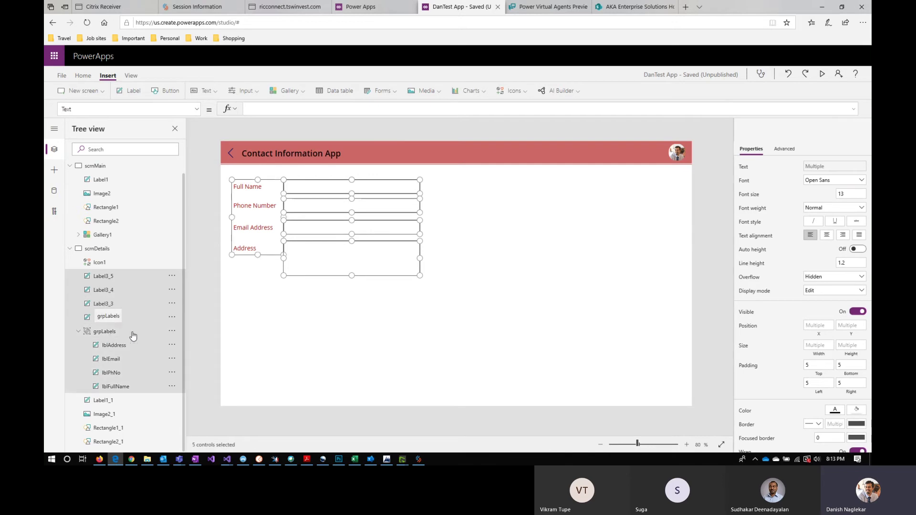
left_click(173, 332)
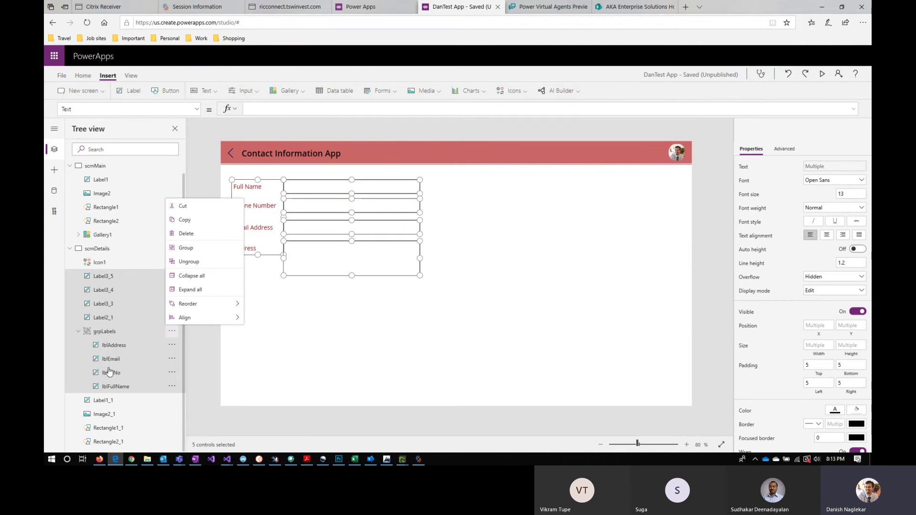
left_click(200, 251)
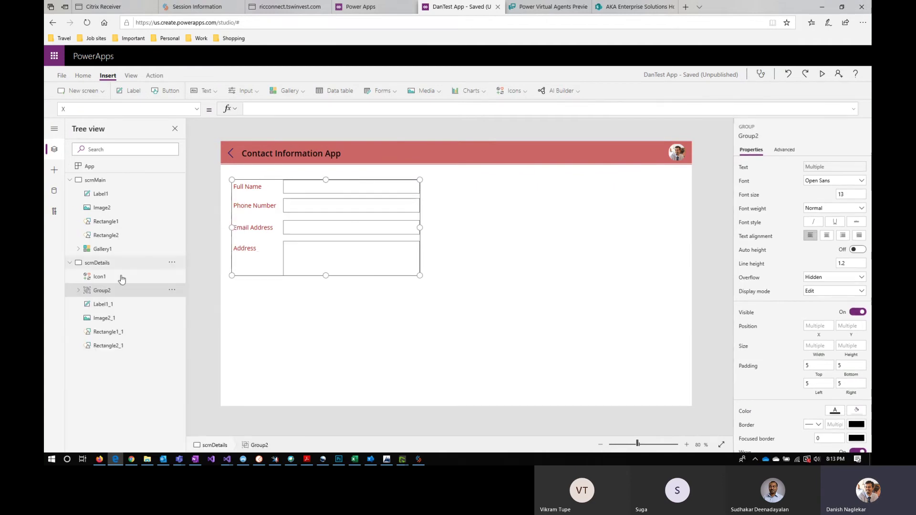
Rename the new combined group as grpLabels.
double_click(101, 291)
type("grpDetails")
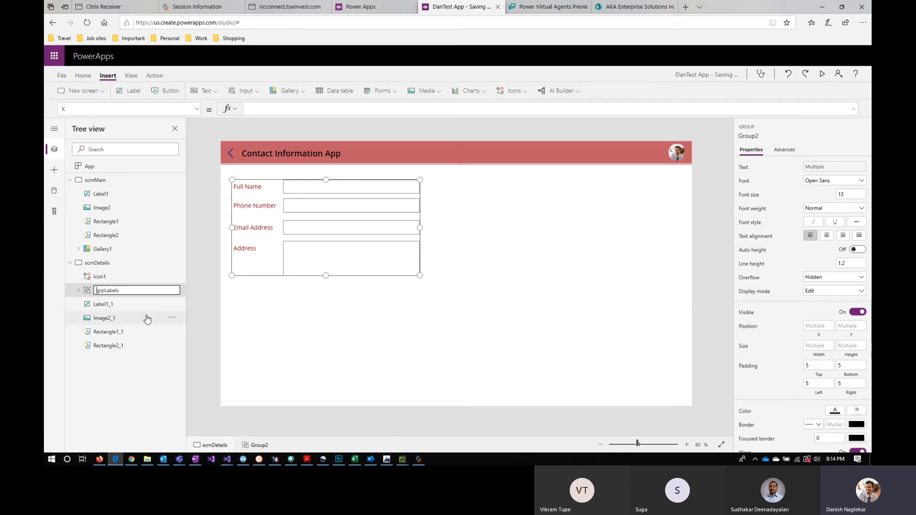
key("Return")
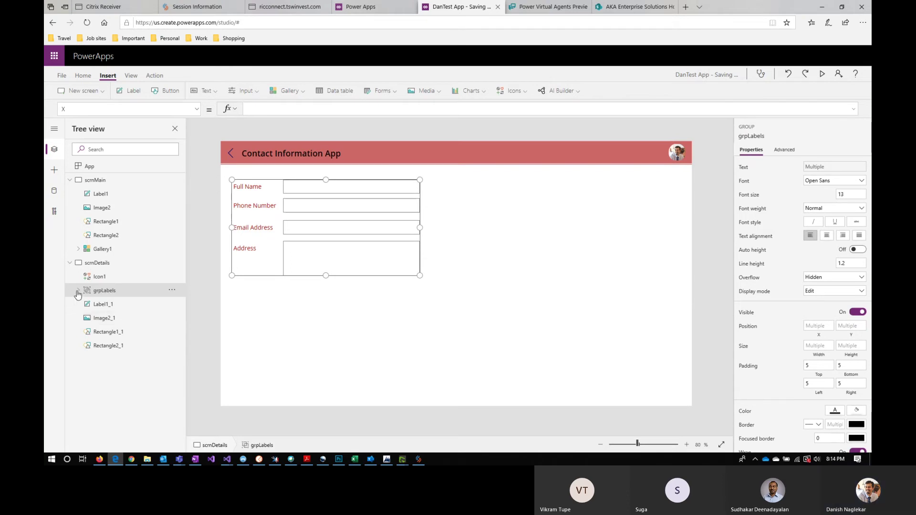
Expand the grpLabels group and send Label3_5 to the back within it.
left_click(78, 291)
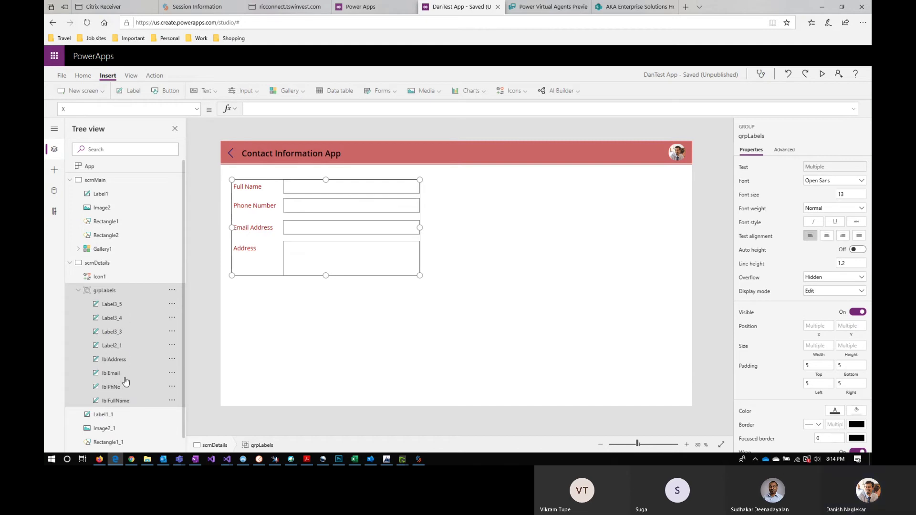
left_click(128, 307)
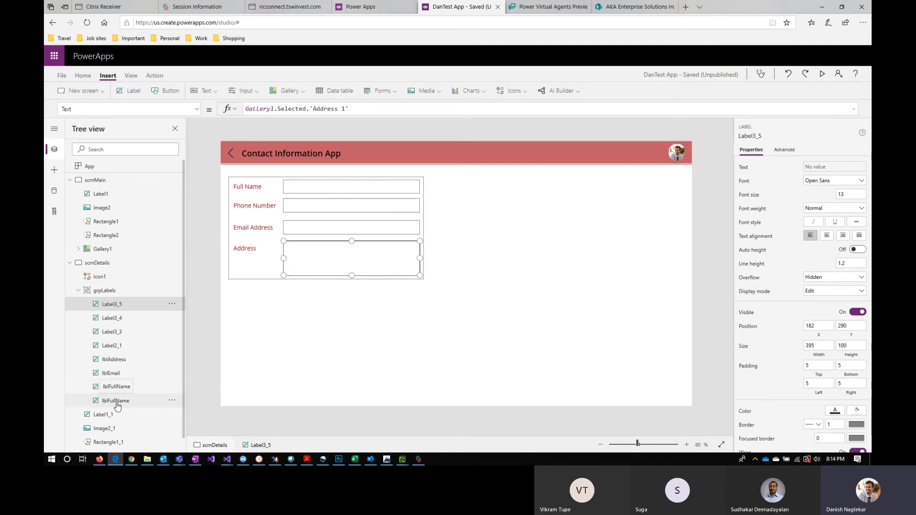
left_click(172, 304)
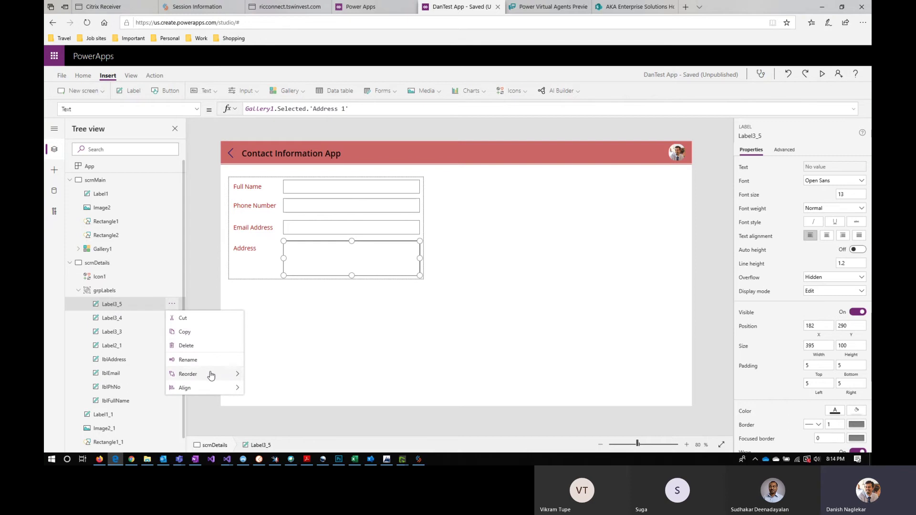
mouse_move(211, 374)
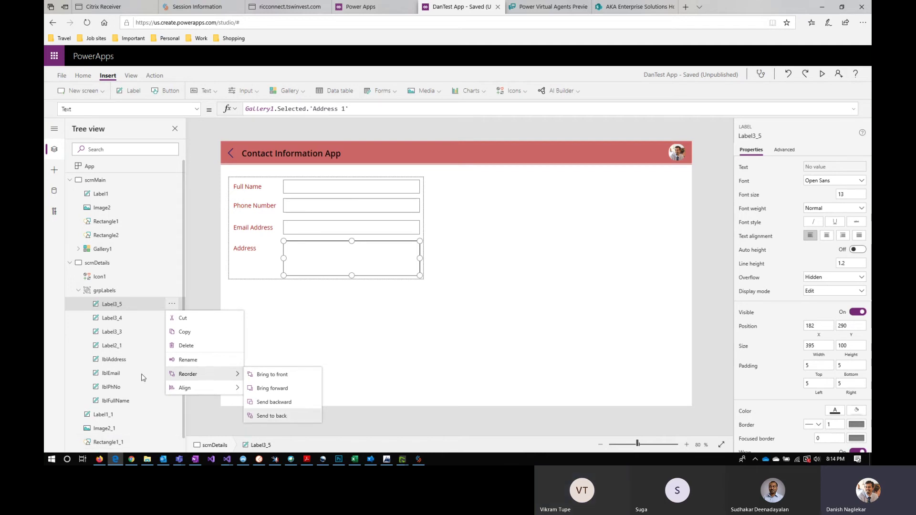
left_click(285, 418)
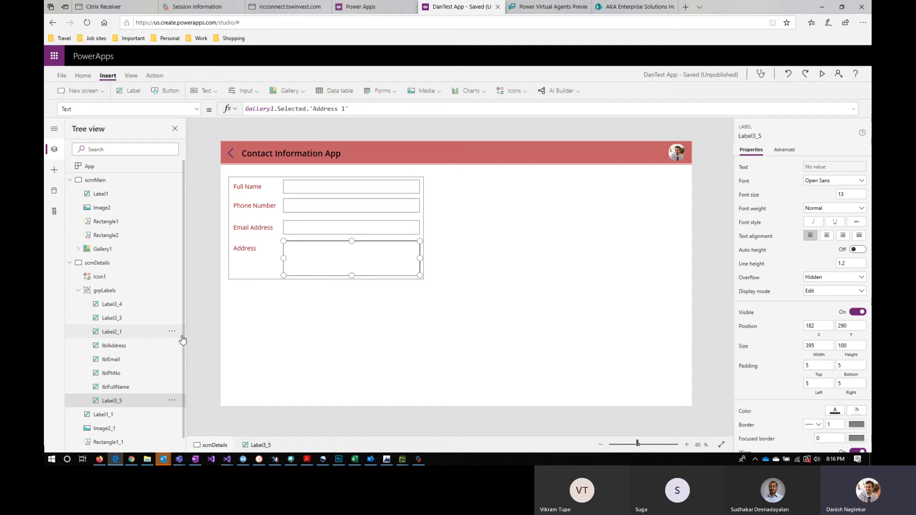
Collapse the control lists of both screens, and preview the running app before returning to editing.
left_click(69, 180)
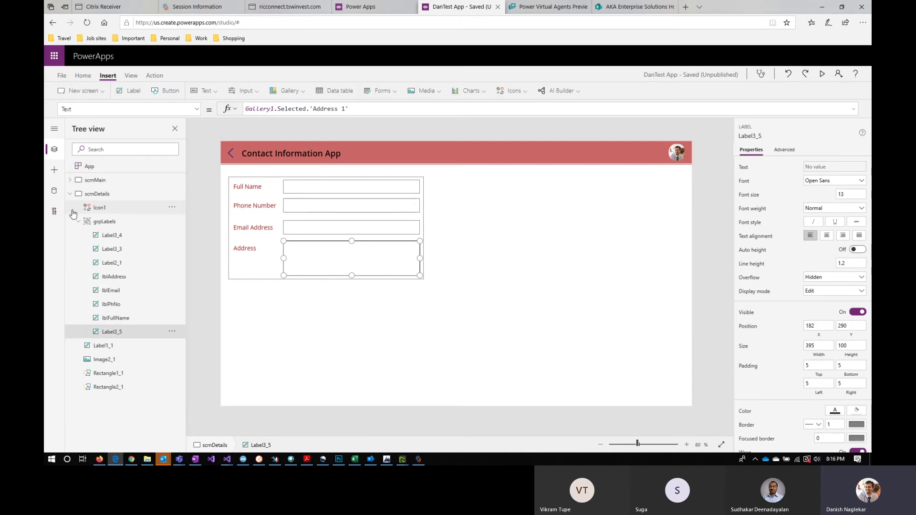
left_click(70, 194)
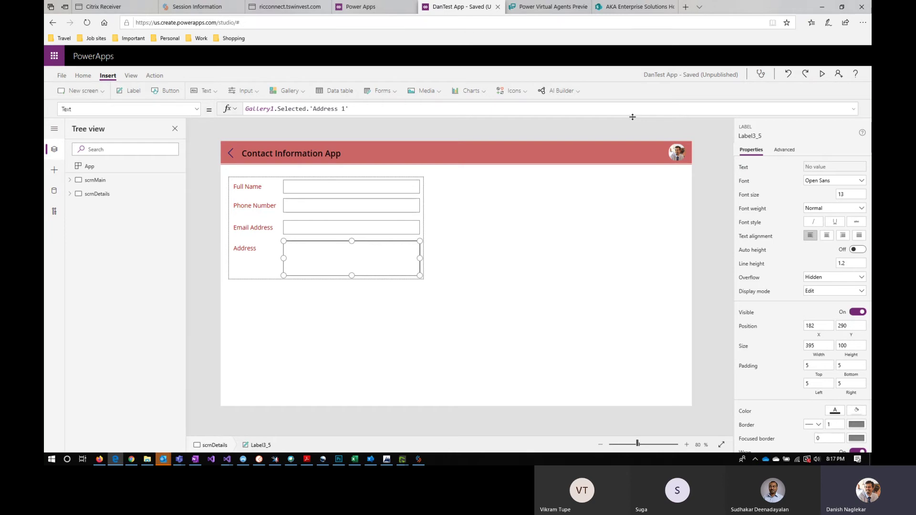
left_click(823, 75)
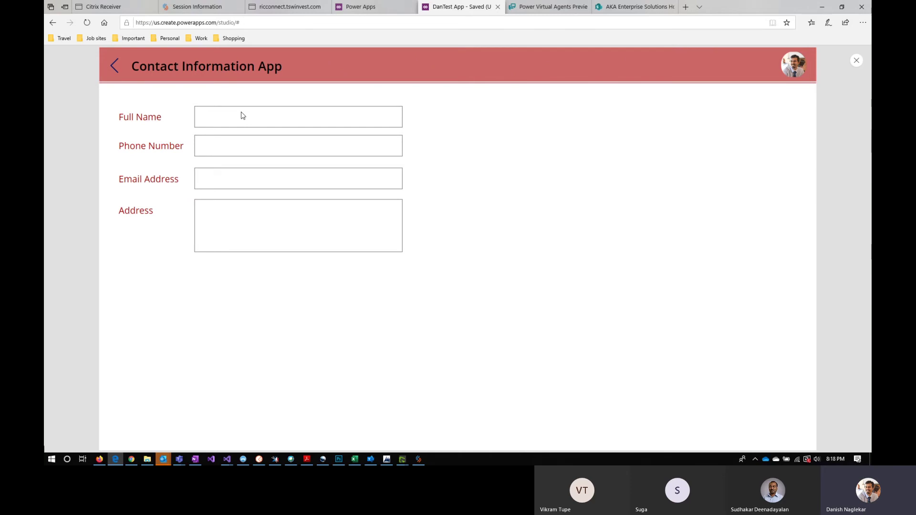
left_click(857, 62)
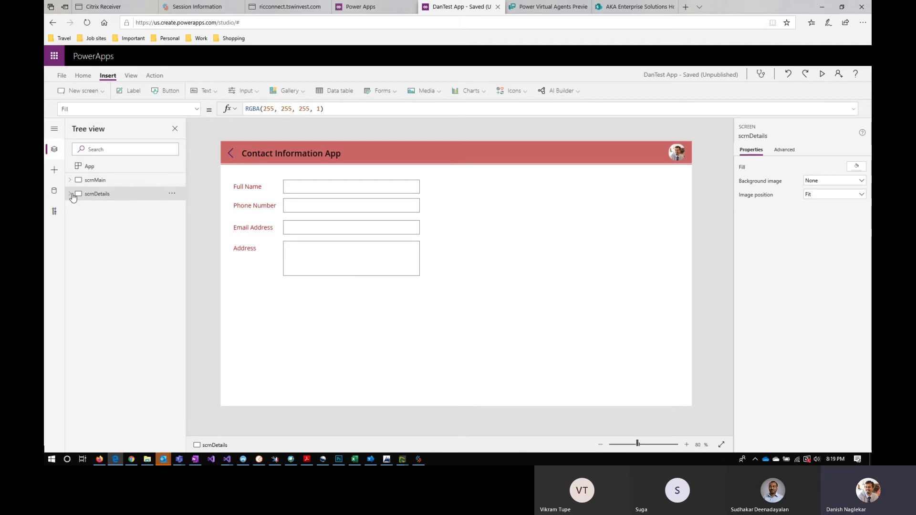
Move the whole grpLabels group to the lower-right corner of the details screen's canvas and deselect it.
left_click_drag(227, 170, 490, 298)
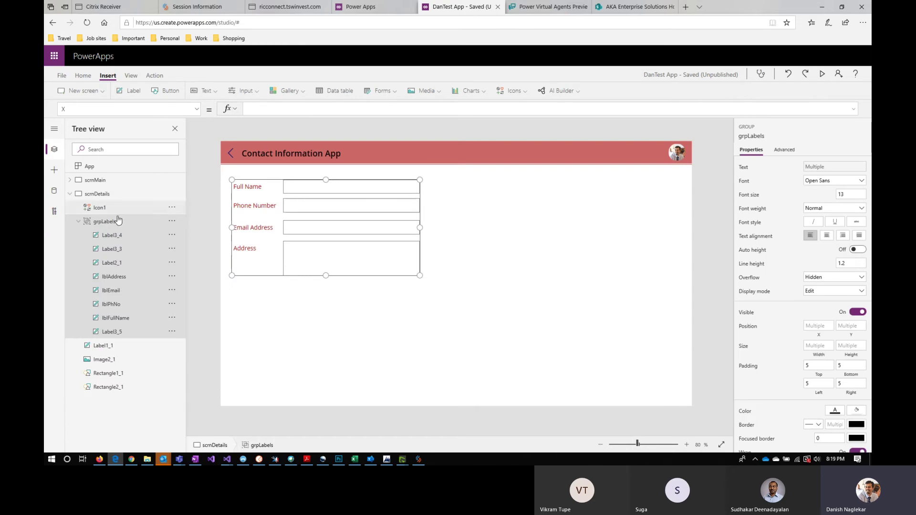
left_click_drag(301, 186, 644, 337)
left_click(327, 253)
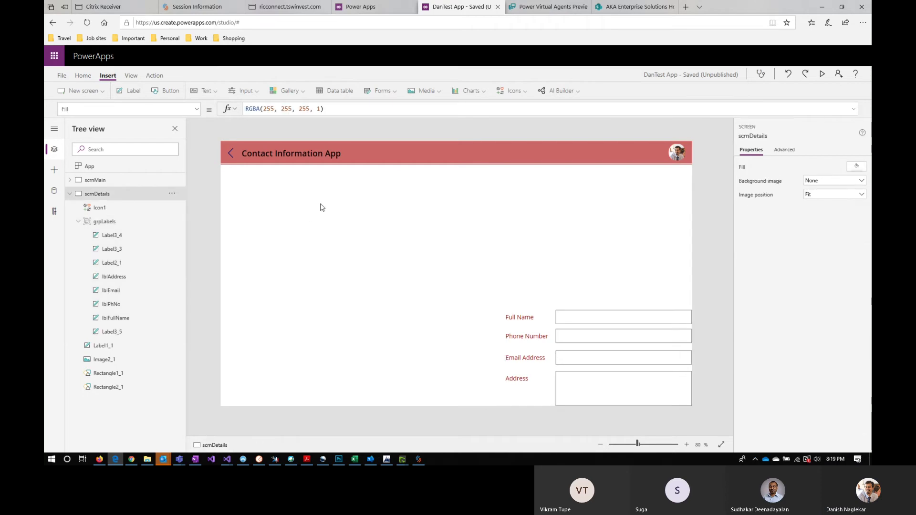
Insert a rectangle about 971 wide and 391 high on scrnDetails, positioned just below the header at X 0, Y 83.
left_click(514, 91)
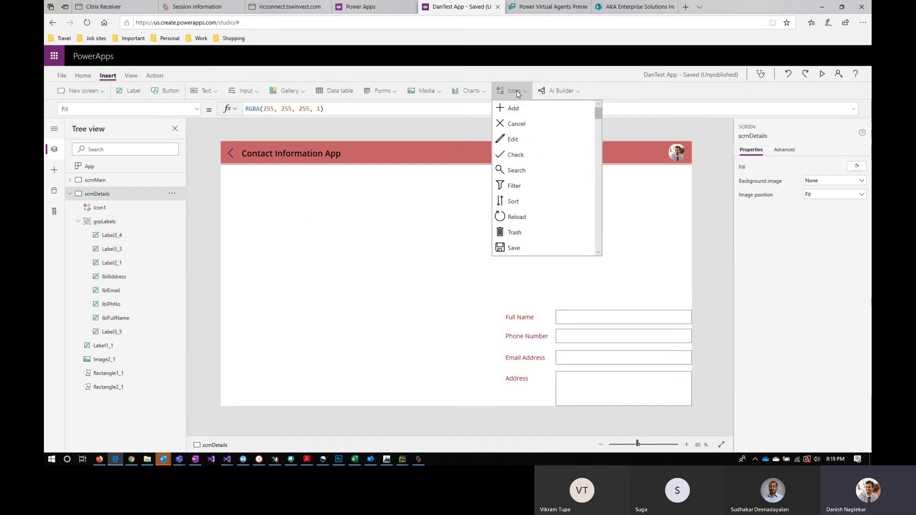
left_click_drag(598, 117, 602, 229)
left_click(542, 142)
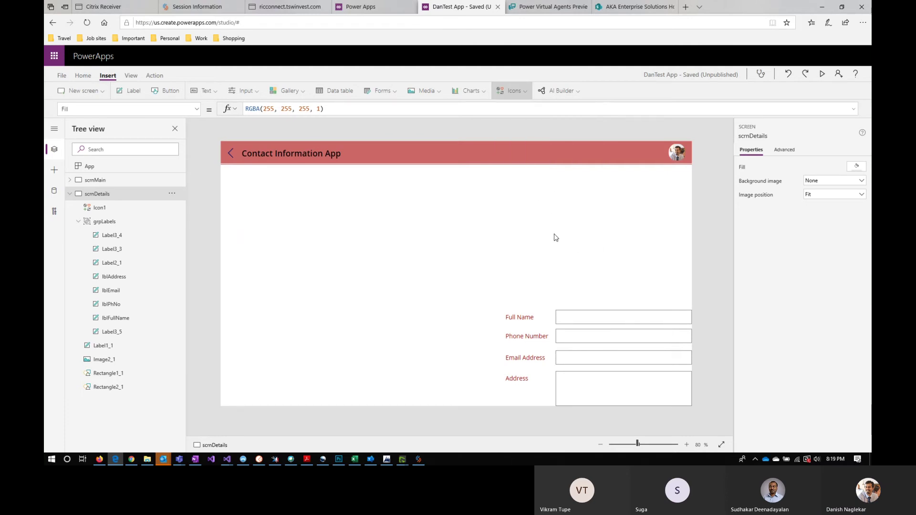
left_click_drag(252, 168, 555, 305)
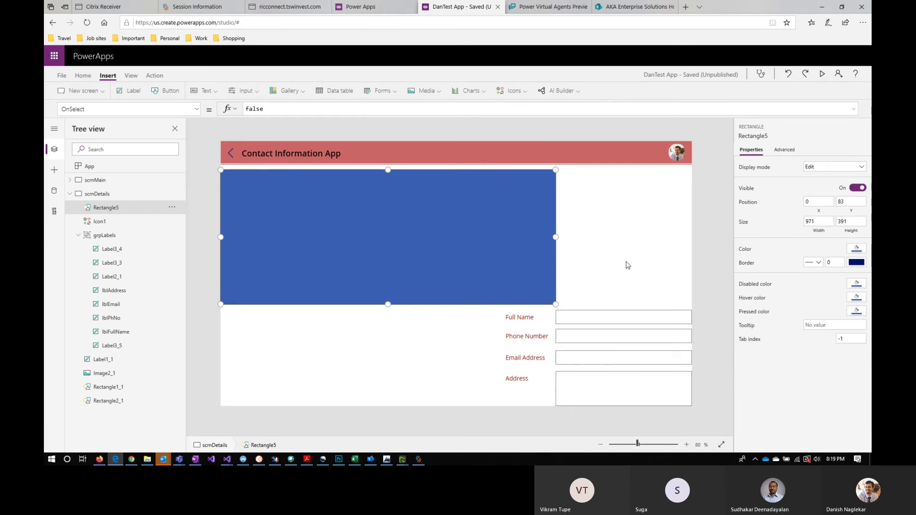
Move the grpLabels group to the upper-left area of the canvas, within the bounds of the blue rectangle.
left_click(123, 237)
key("Up")
left_click_drag(549, 310, 275, 180)
Group the new rectangle together with the grpLabels group.
left_click(123, 210)
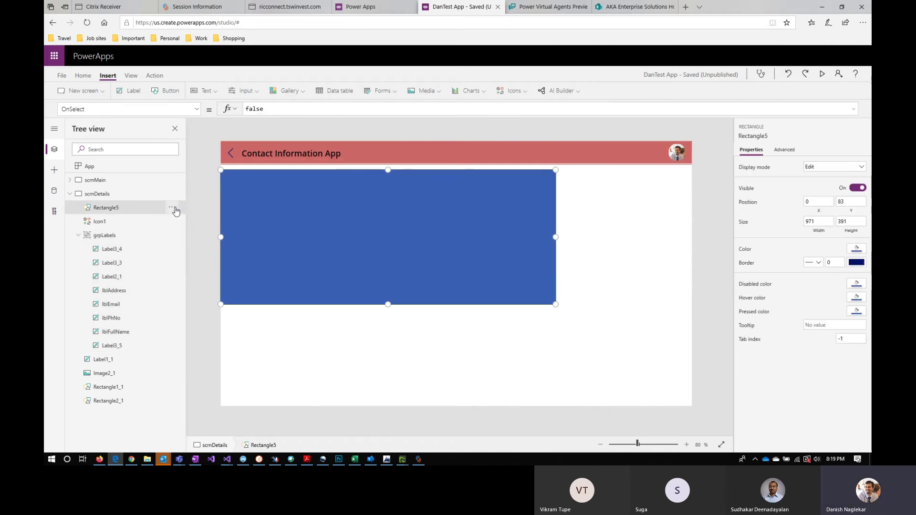
left_click(172, 208)
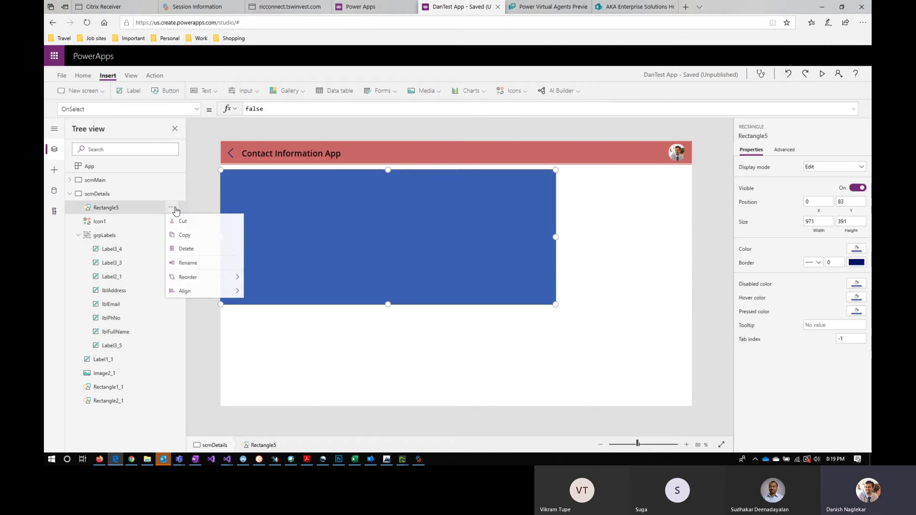
left_click(107, 212)
left_click(111, 232, "ctrl")
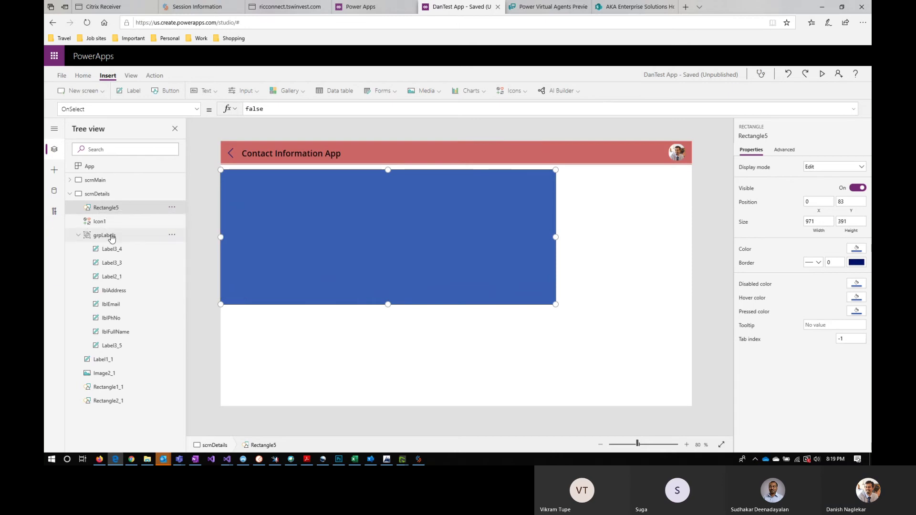
left_click(171, 235)
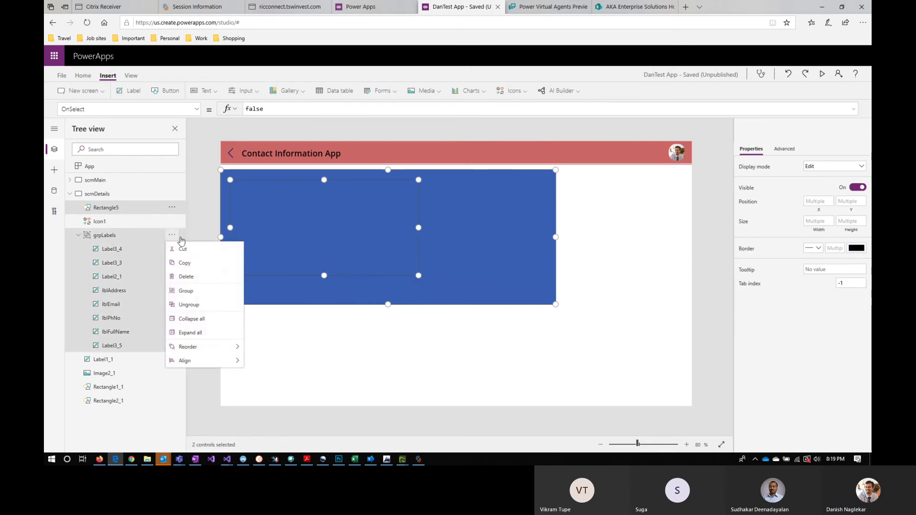
left_click(199, 291)
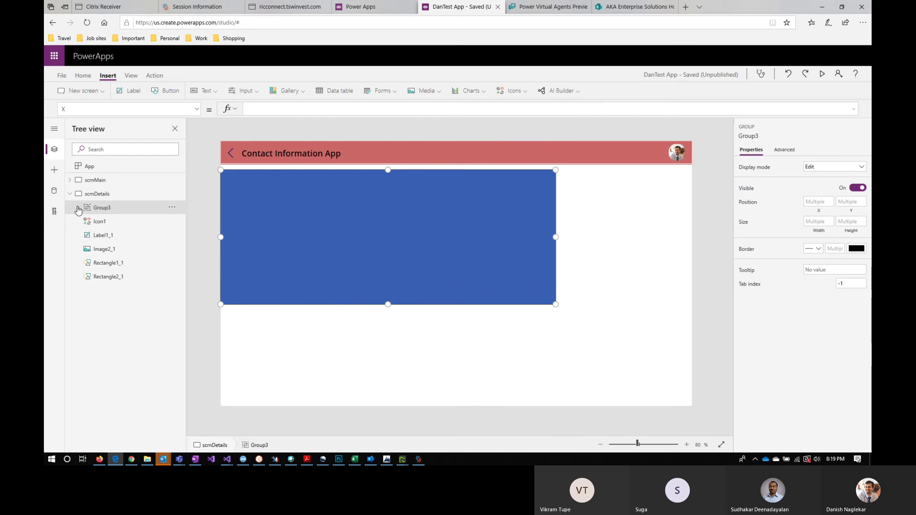
Send the blue rectangle to the back within the new group, behind the labels.
left_click(125, 223)
left_click(172, 221)
mouse_move(210, 296)
left_click(272, 333)
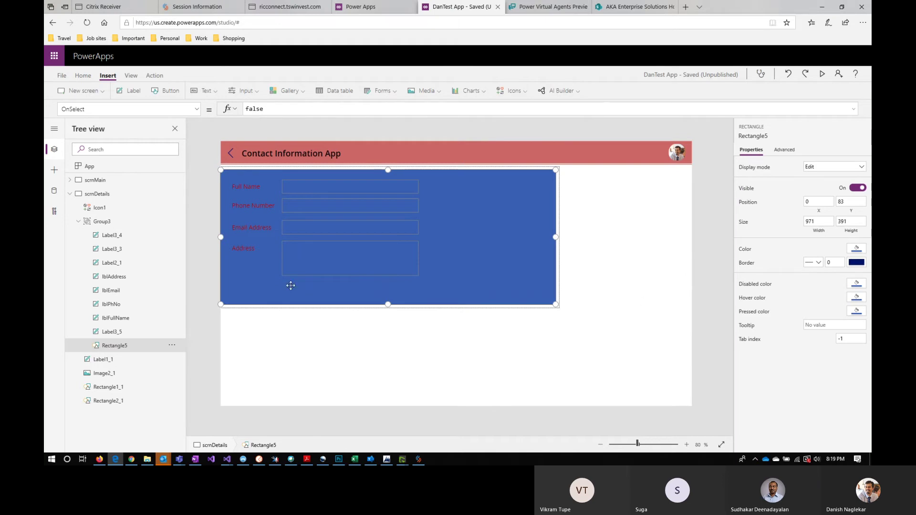
Change the rectangle's fill from the theme colors to light gray and deselect it.
left_click(855, 249)
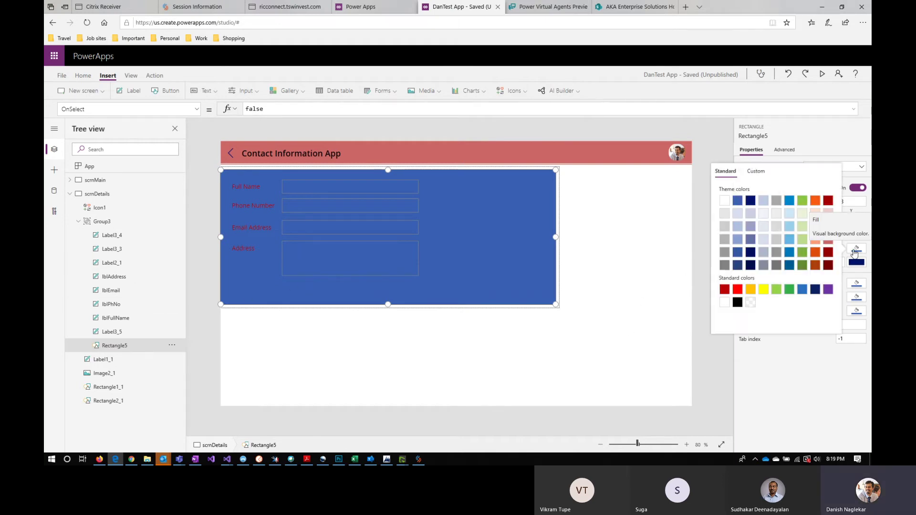
left_click(724, 218)
left_click(587, 334)
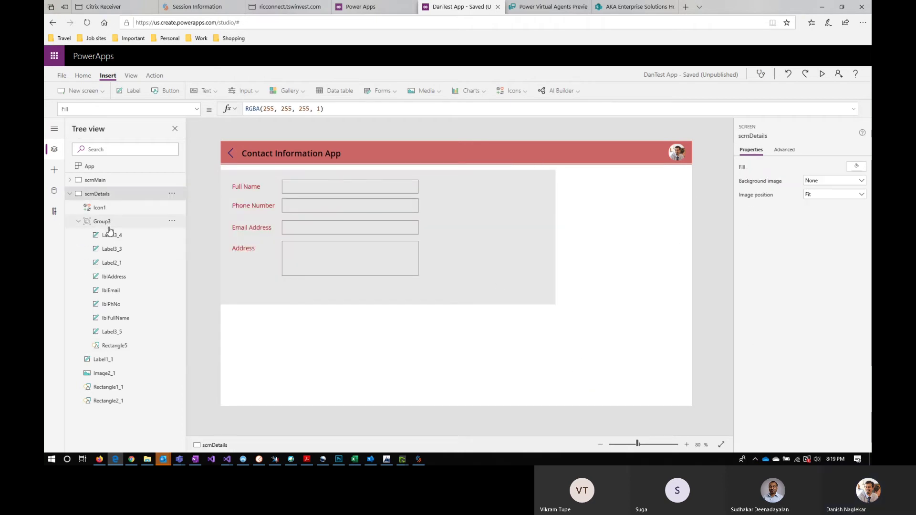
Shift the whole group slightly right so the gray rectangle starts at about X 14, keeping it below the header.
left_click(244, 229)
left_click_drag(338, 169, 345, 174)
left_click(565, 373)
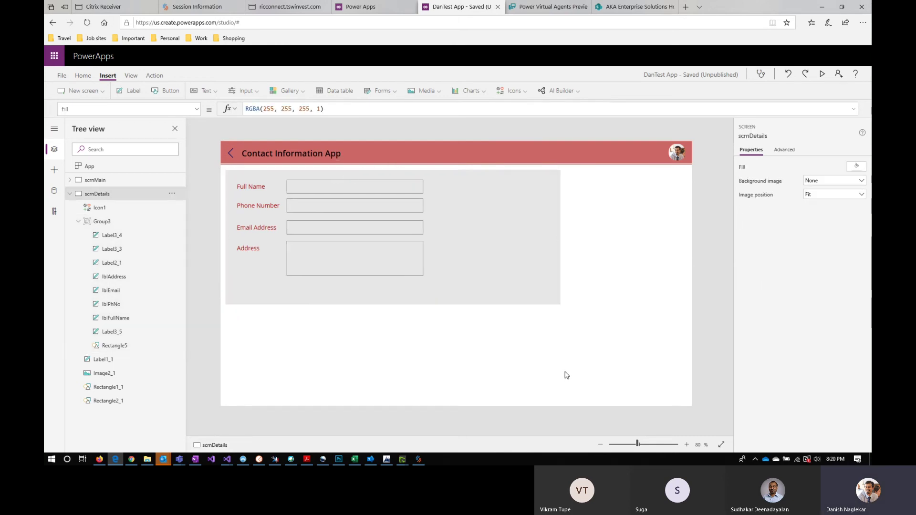
Narrow the gray rectangle inside the group to a width of about 607 so it ends just past the text boxes.
left_click(296, 174)
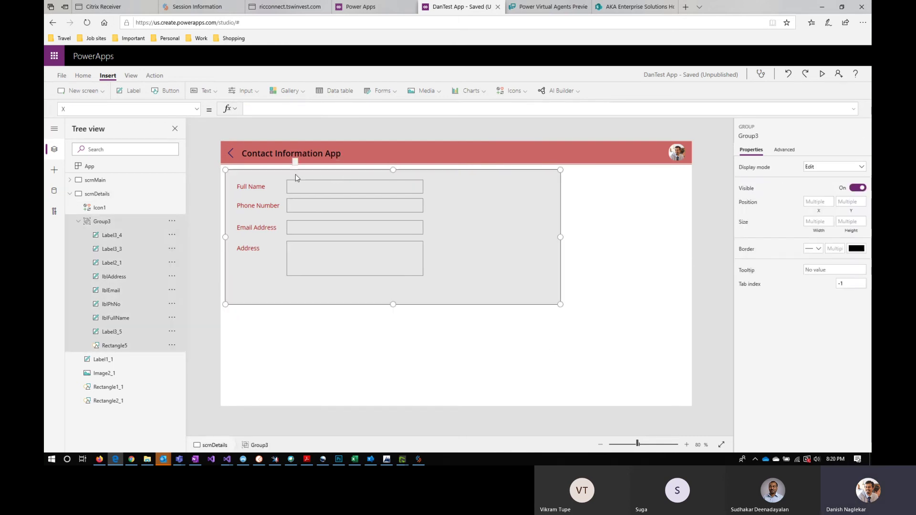
left_click(124, 345)
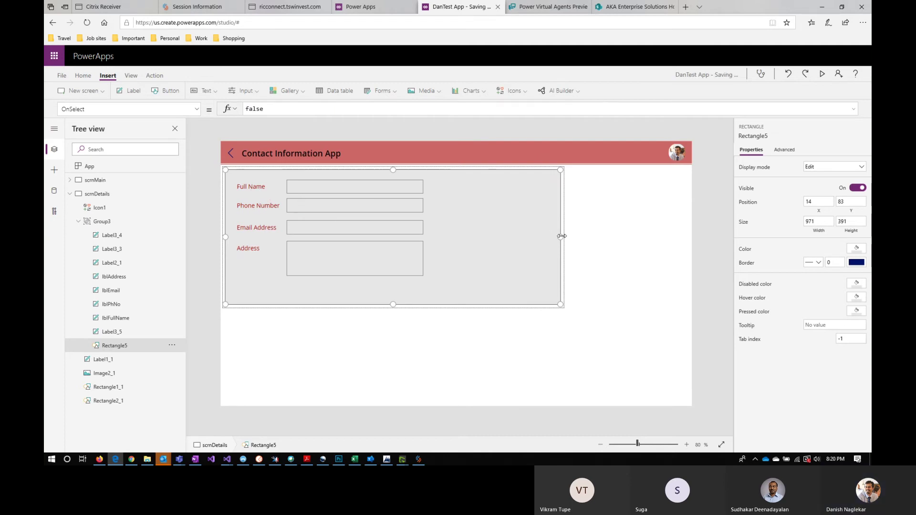
left_click_drag(560, 237, 433, 227)
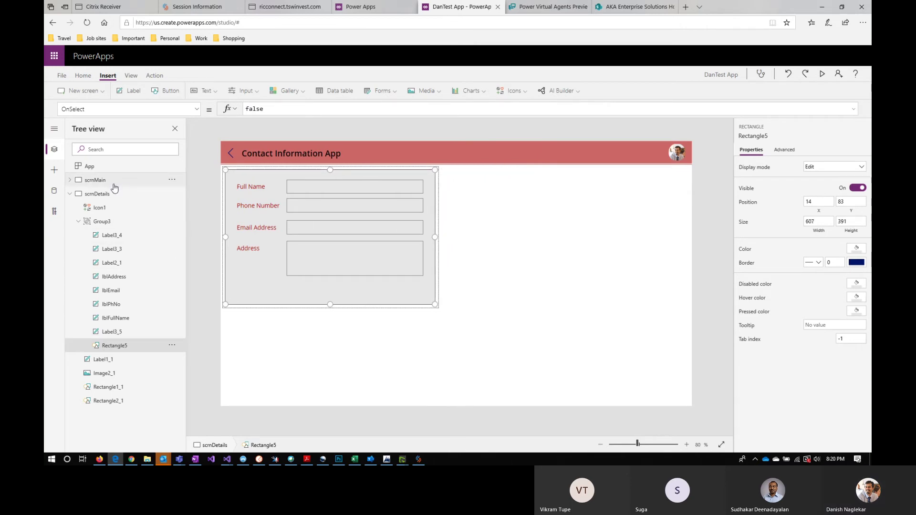
Duplicate the gray rectangle and place the copy beside the original at about X 639, Y 83.
left_click(171, 347)
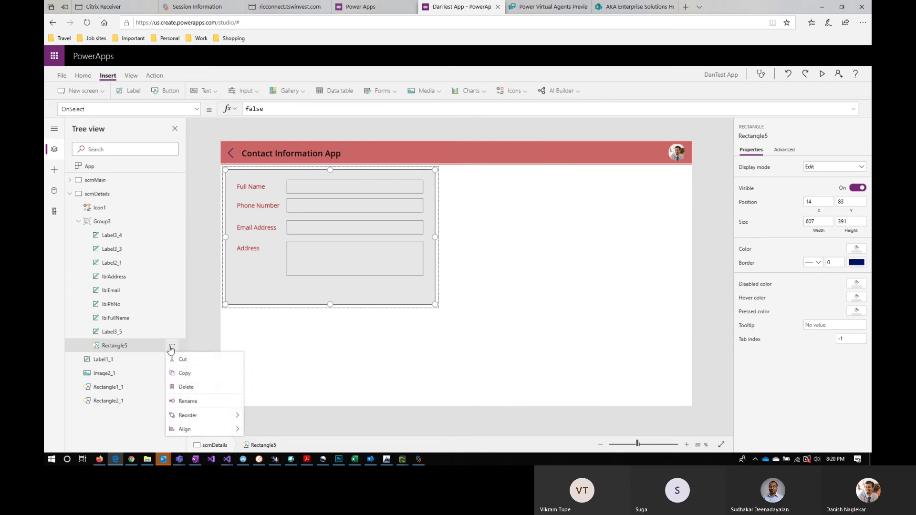
left_click(187, 373)
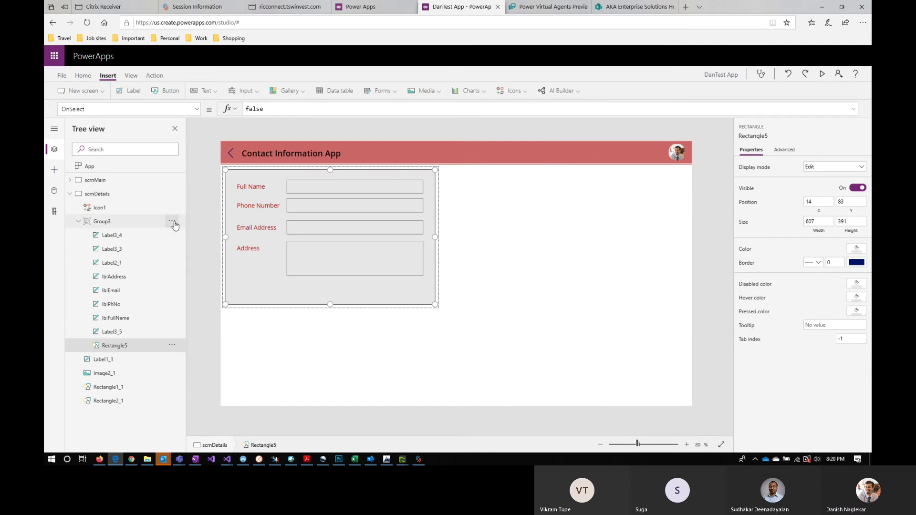
left_click(172, 221)
left_click(200, 266)
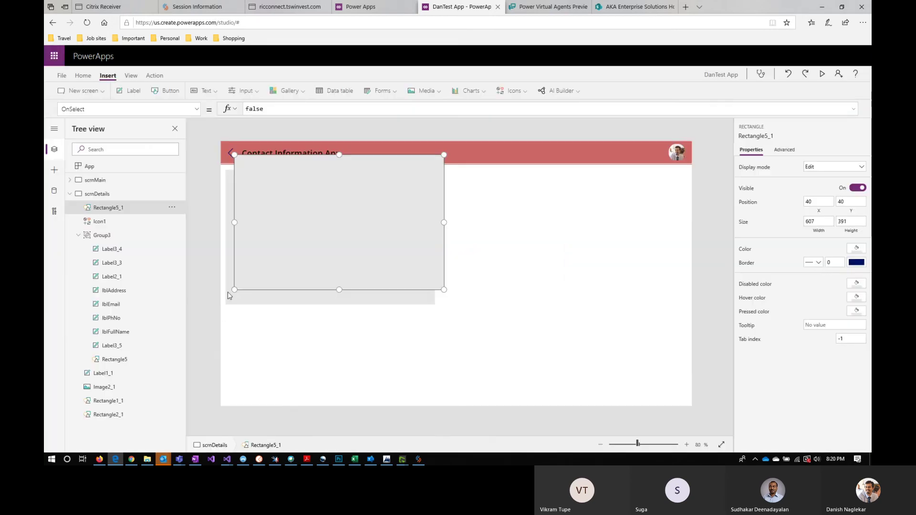
left_click_drag(342, 162, 550, 180)
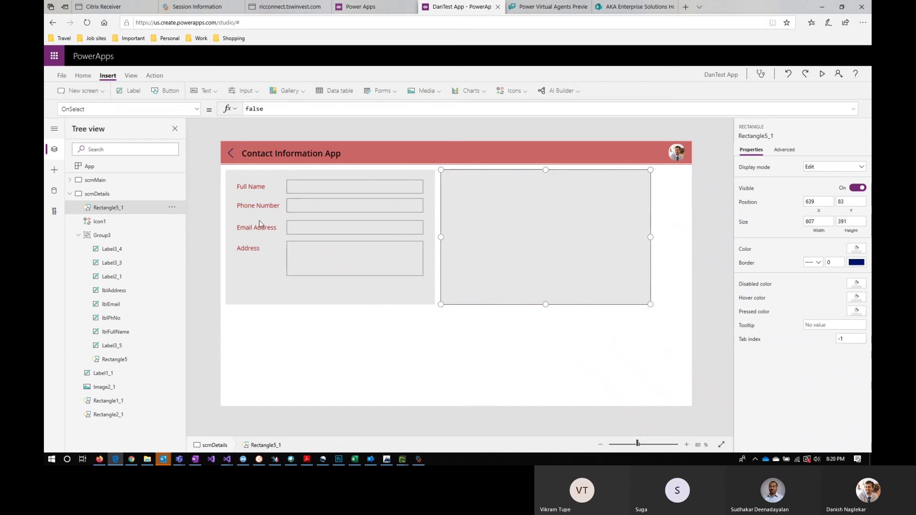
Move the Email Address and Address labels with their boxes together over the second gray rectangle.
left_click(309, 231)
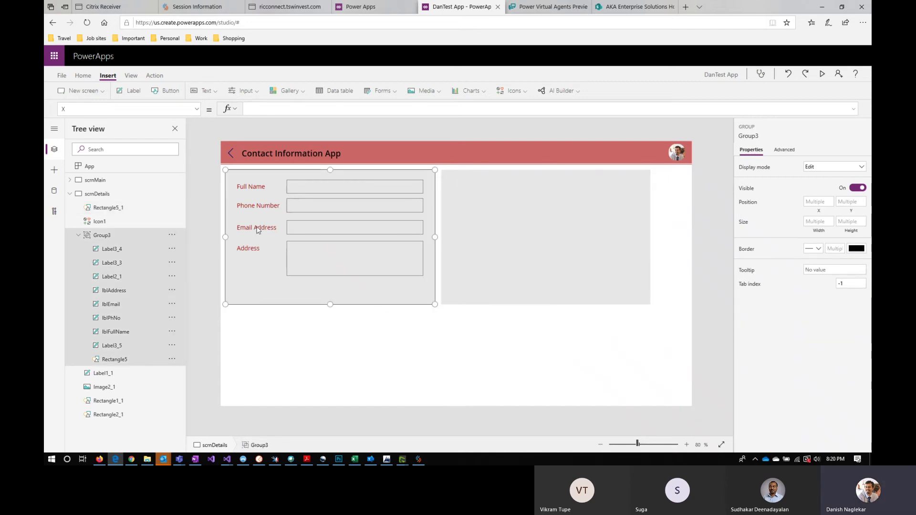
left_click(258, 230)
left_click(300, 227, "shift")
left_click(253, 248, "shift")
left_click(310, 255, "shift")
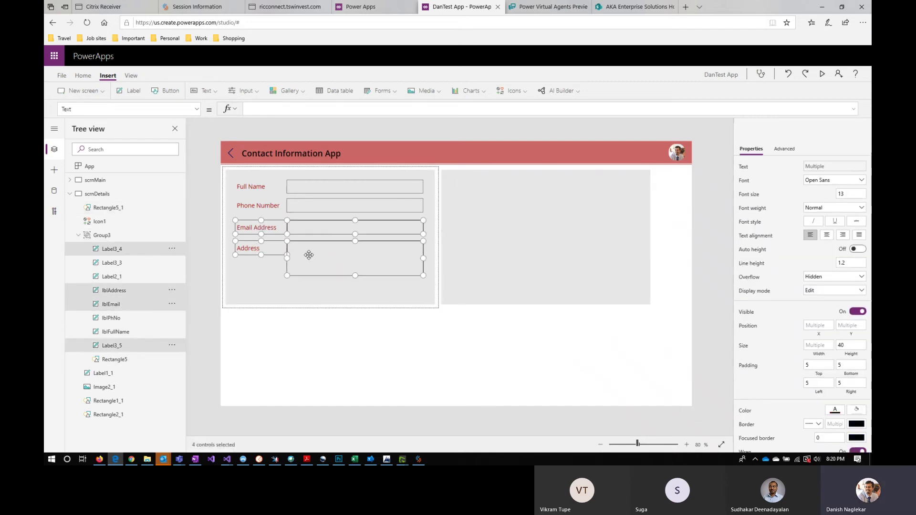
left_click_drag(351, 246, 563, 199)
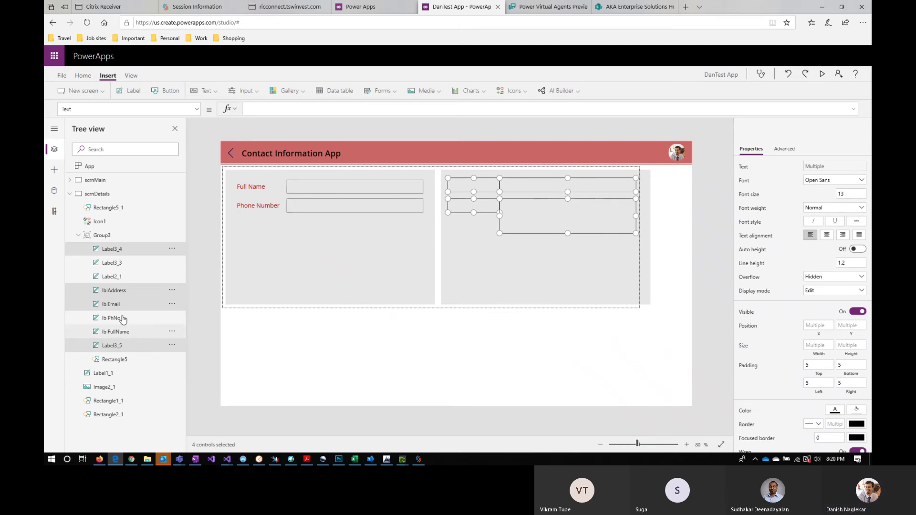
Group the second gray rectangle together with the existing Group3.
left_click(128, 211)
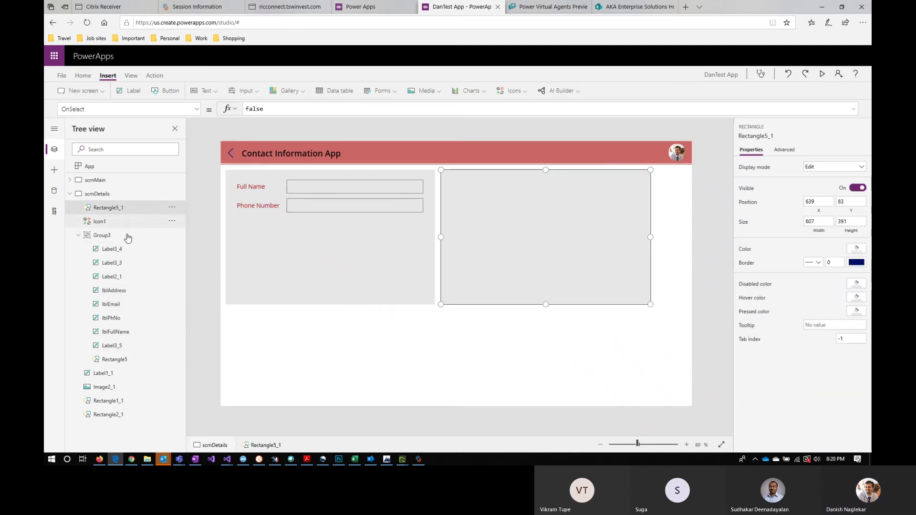
left_click(127, 236, "ctrl")
left_click(173, 238)
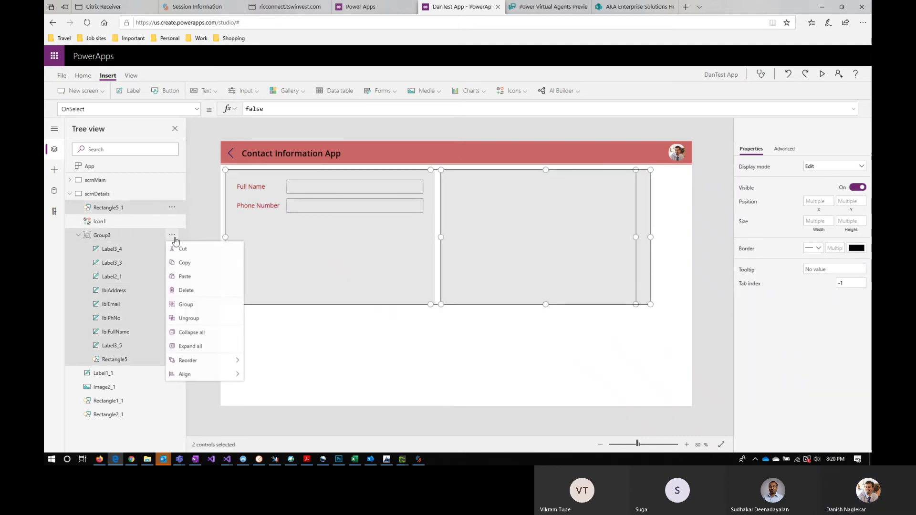
left_click(187, 304)
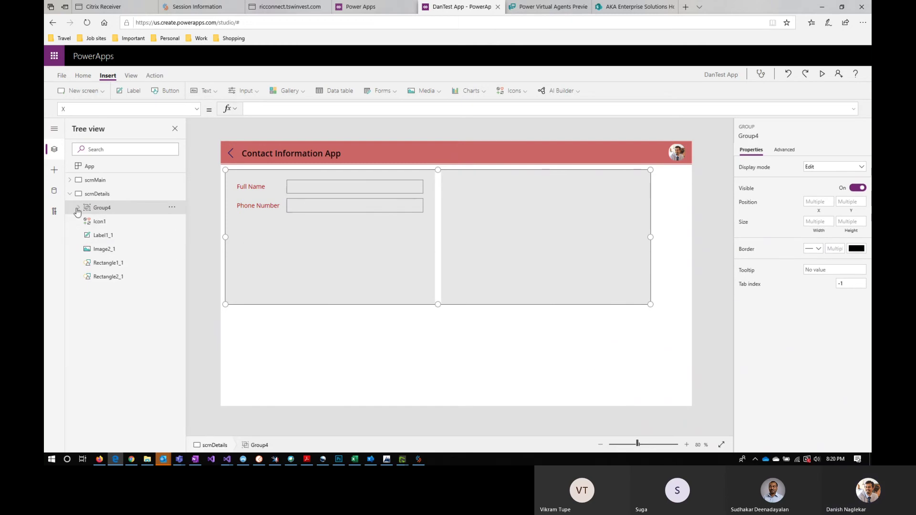
Expand Group4 and send Rectangle5_1 to the back within it, behind the Email Address and Address controls.
left_click(79, 209)
left_click(128, 223)
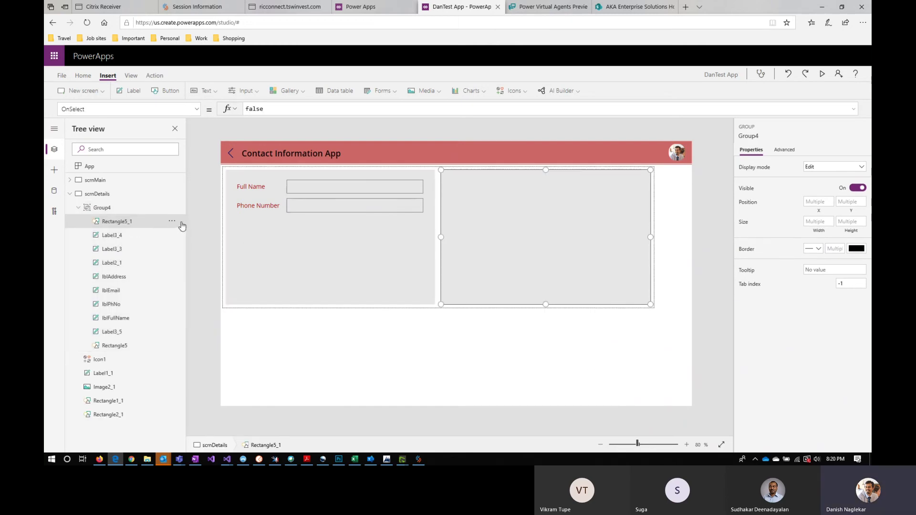
left_click(175, 224)
mouse_move(210, 306)
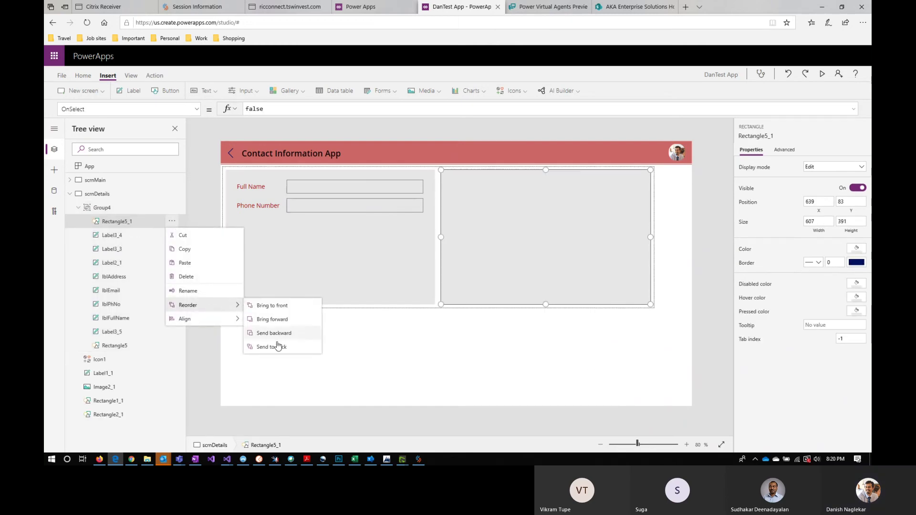
left_click(279, 347)
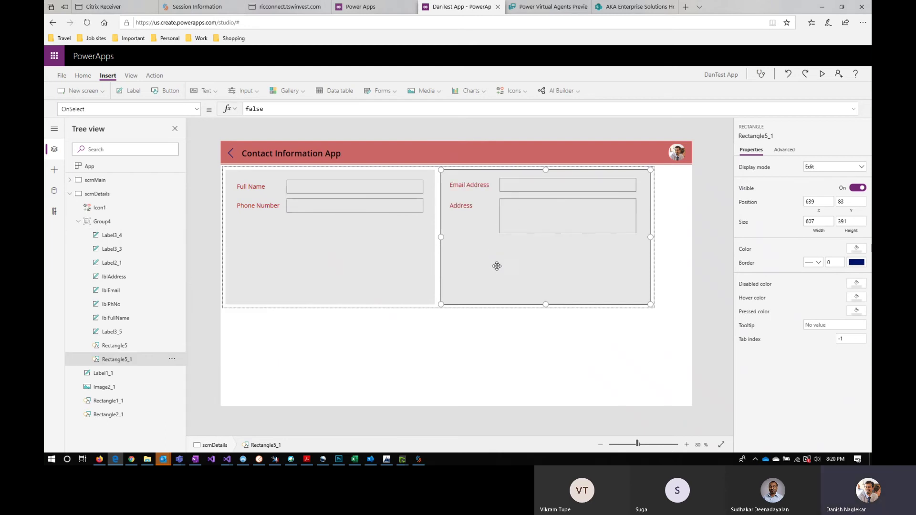
Shorten both gray rectangles to a matching height of about 207 and deselect them.
left_click(304, 240)
left_click_drag(330, 304, 337, 232)
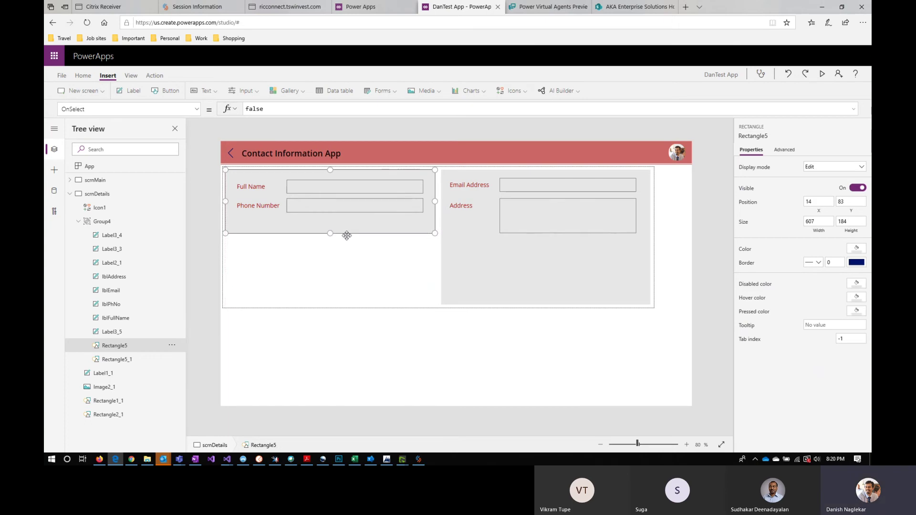
left_click(537, 278)
left_click_drag(549, 306, 545, 241)
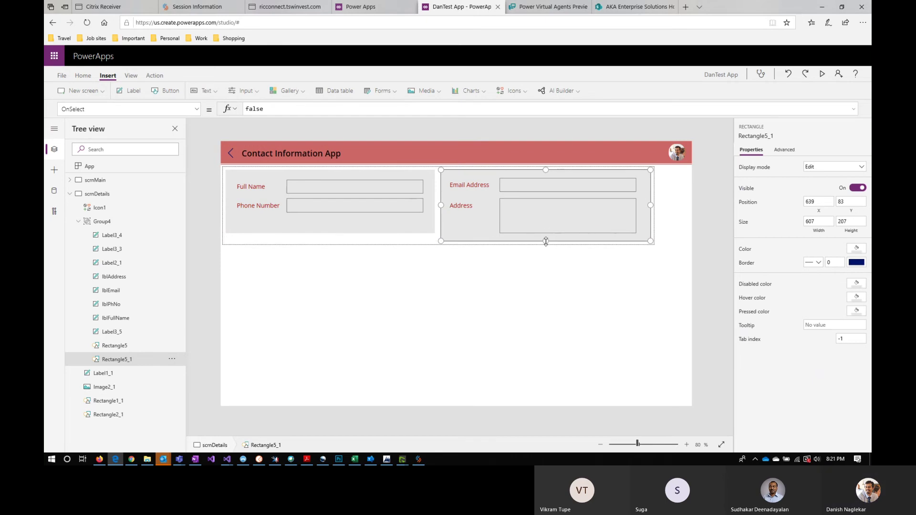
left_click(365, 231)
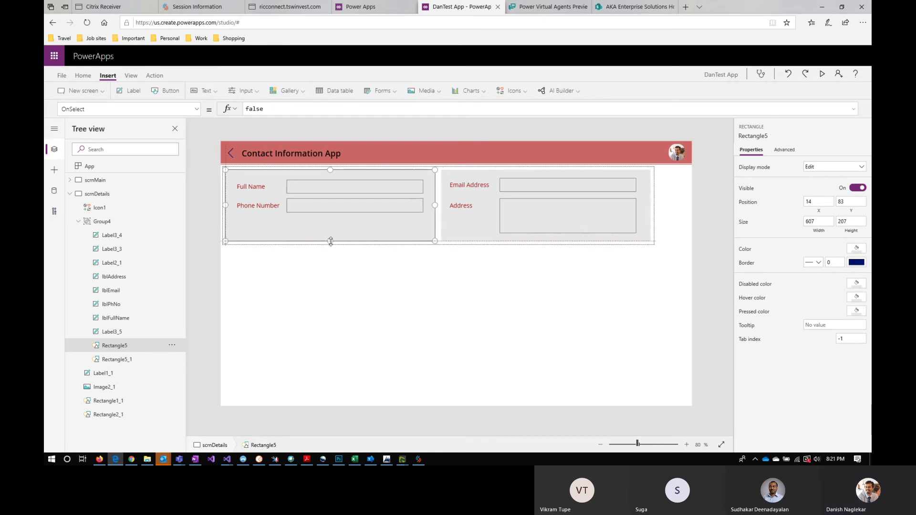
left_click(465, 291)
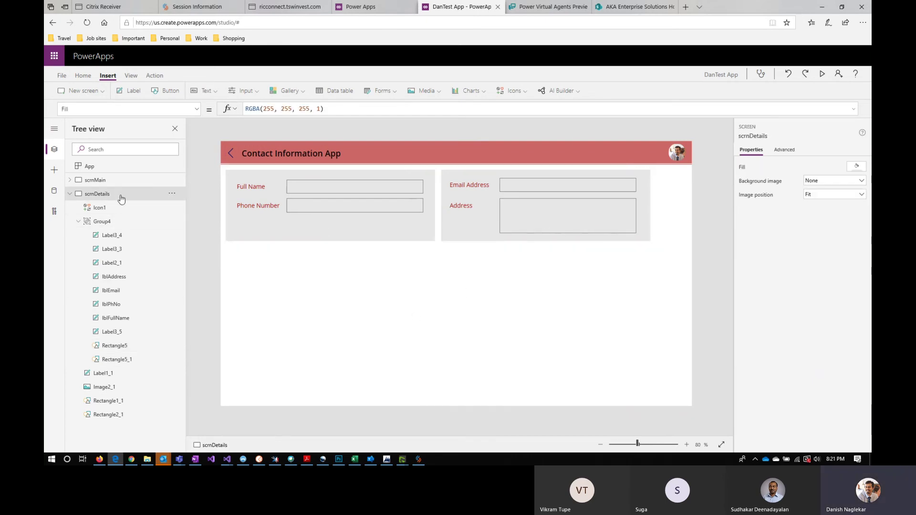
Copy Rectangle5 from Group4 and paste the duplicate onto the scrnDetails screen.
left_click(133, 345)
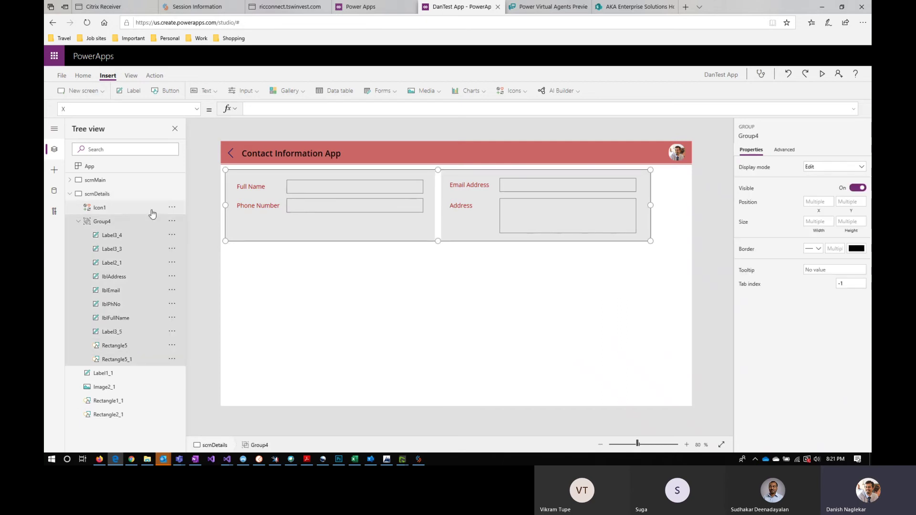
left_click(131, 346)
left_click(172, 345)
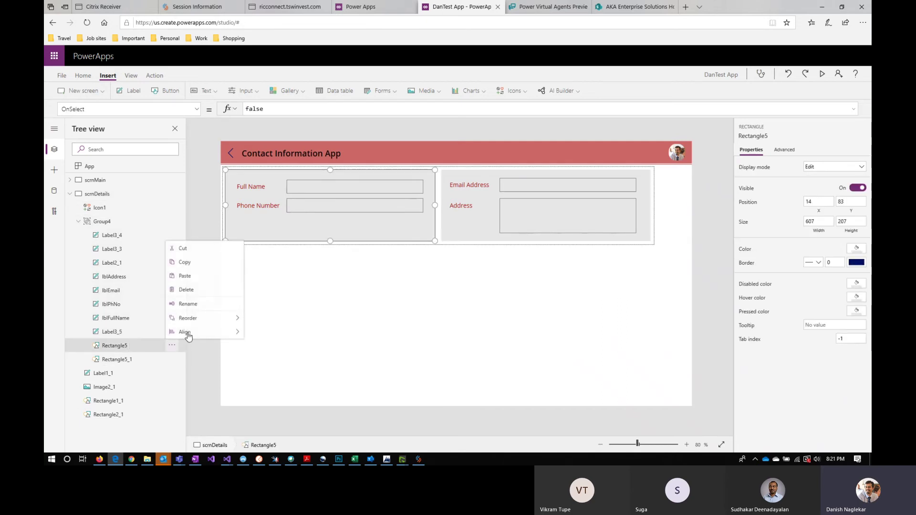
left_click(197, 268)
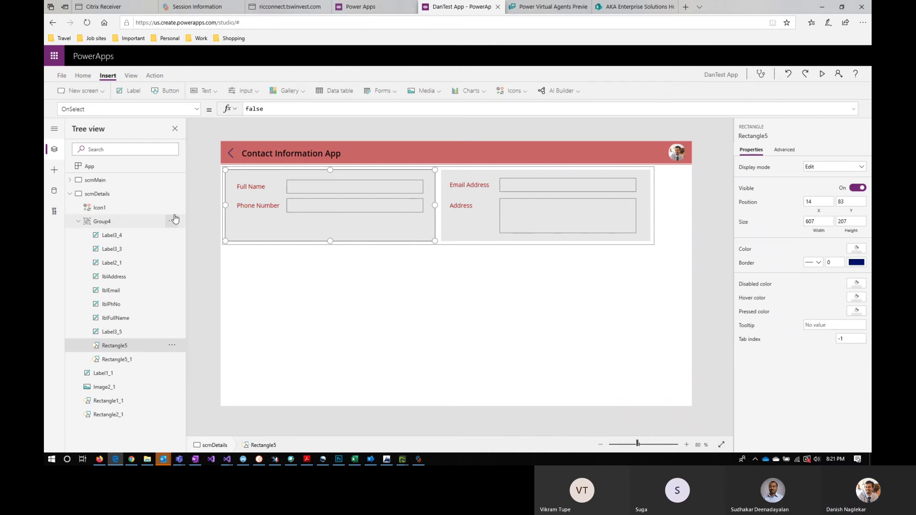
left_click(172, 221)
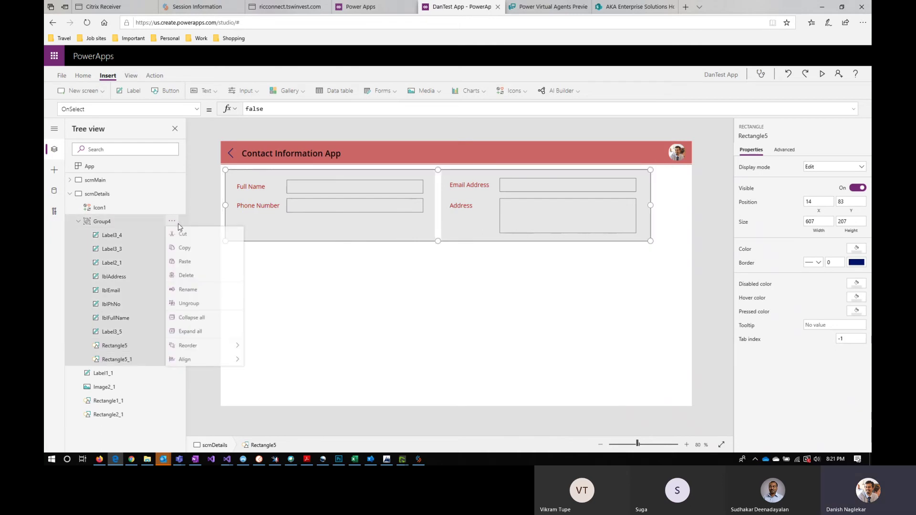
left_click(195, 261)
Place the pasted rectangle beneath the two panels at about Y 330 and stretch it across the screen to about 1366 by 367.
left_click_drag(299, 194, 290, 293)
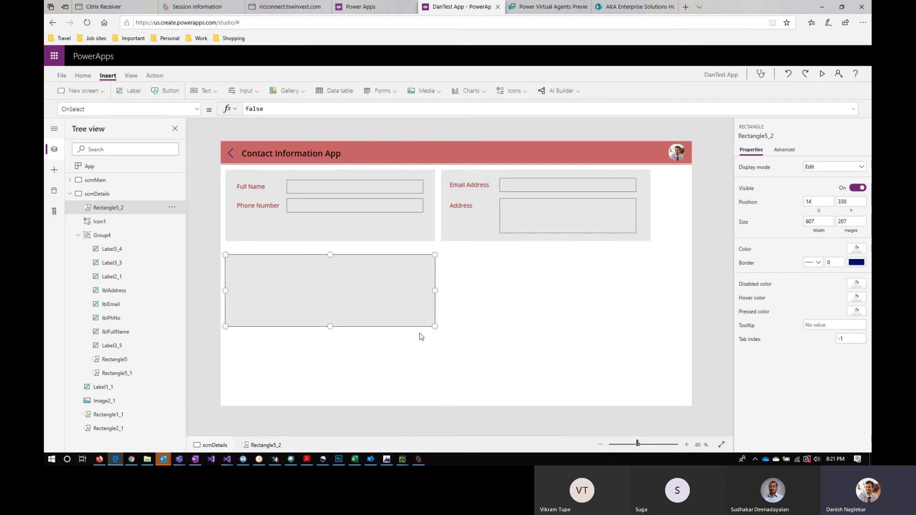
left_click_drag(435, 326, 701, 385)
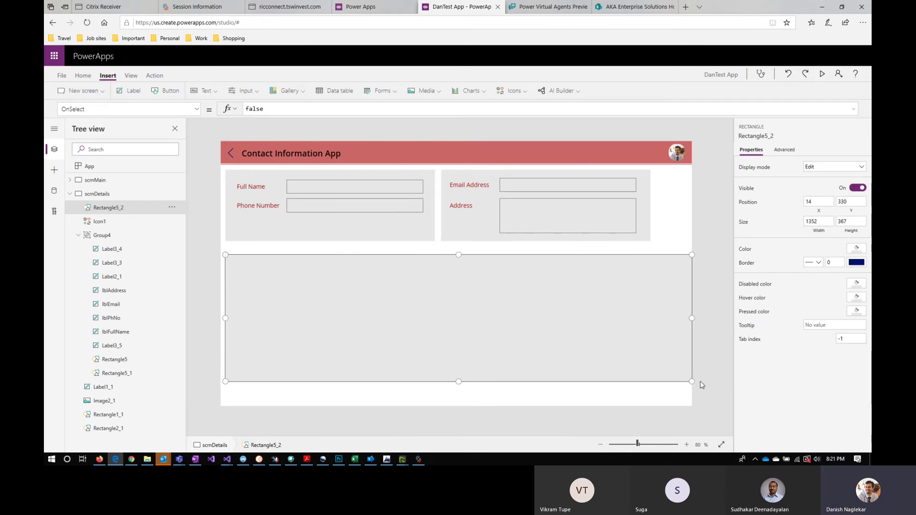
left_click_drag(226, 318, 213, 317)
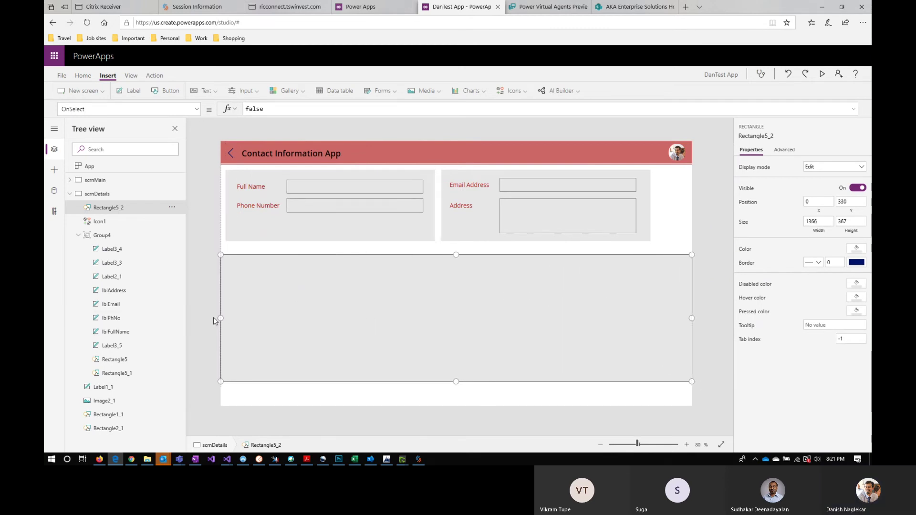
Move Group4 down onto the large gray rectangle and group it together with Rectangle5_2.
left_click(239, 176)
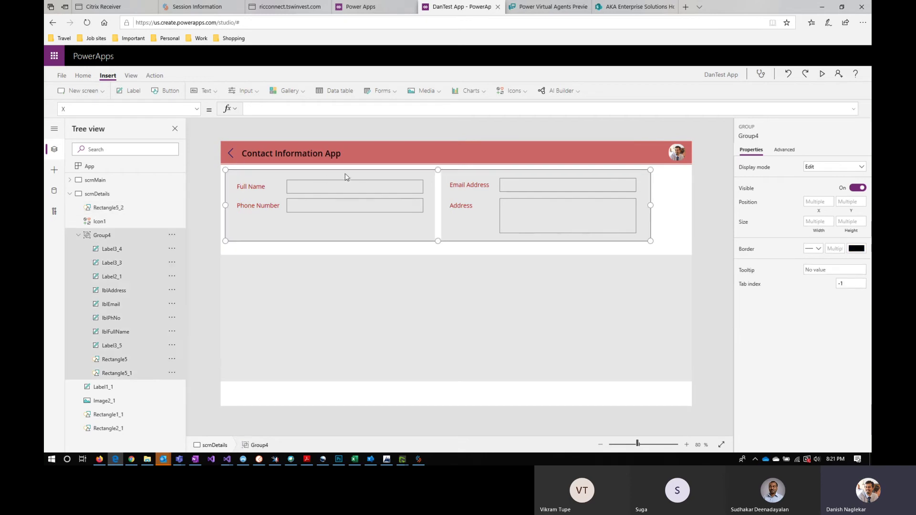
left_click_drag(307, 168, 310, 262)
left_click(108, 207)
left_click(113, 237, "ctrl")
left_click(172, 235)
left_click(201, 306)
Expand Group5 and send Rectangle5_2 to the back within it, behind the contact fields.
left_click(79, 208)
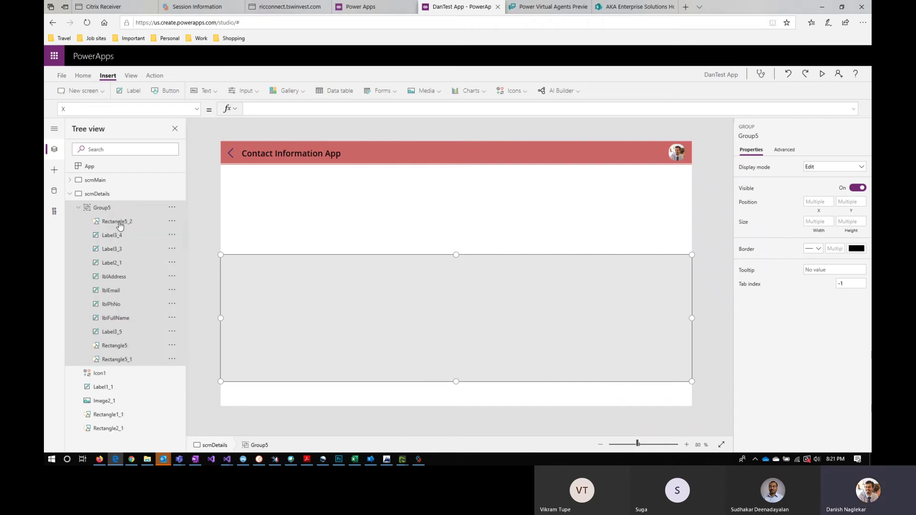
left_click(162, 222)
left_click(172, 221)
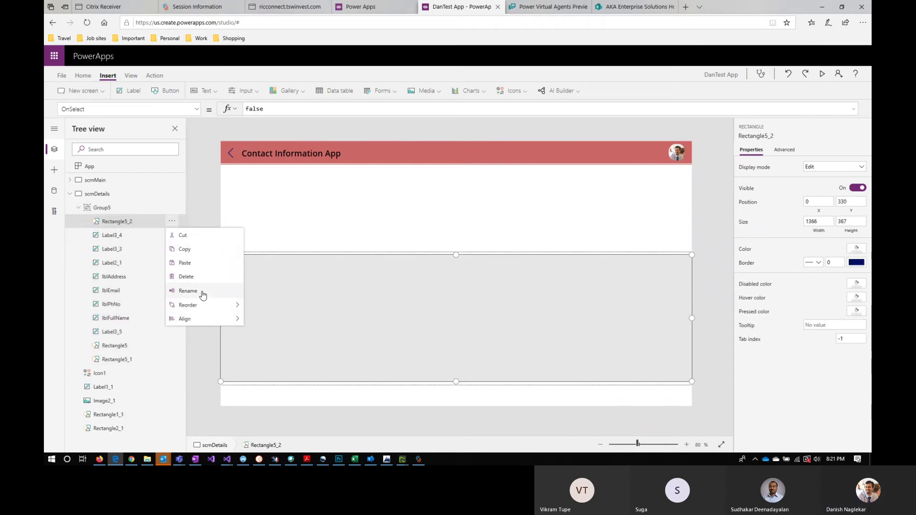
mouse_move(200, 305)
left_click(271, 347)
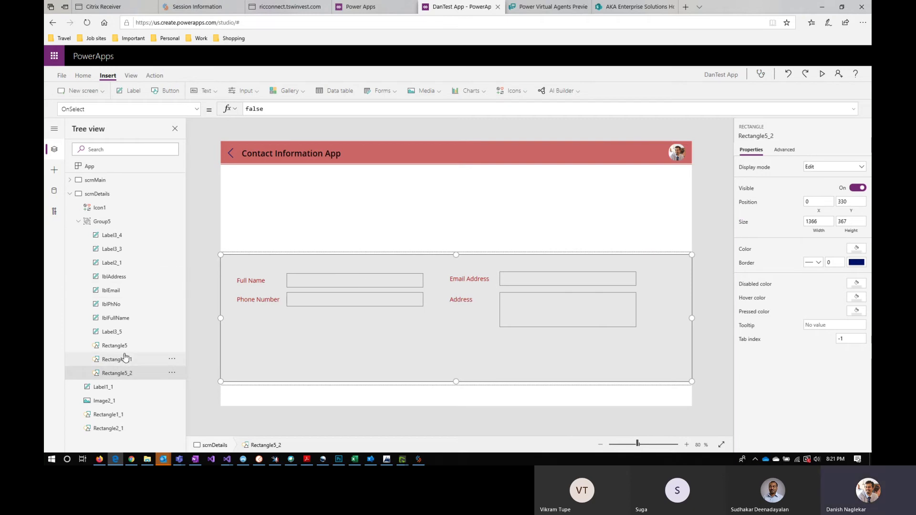
Set the border thickness of Rectangle5_1 and Rectangle5 to 1.
left_click(135, 364)
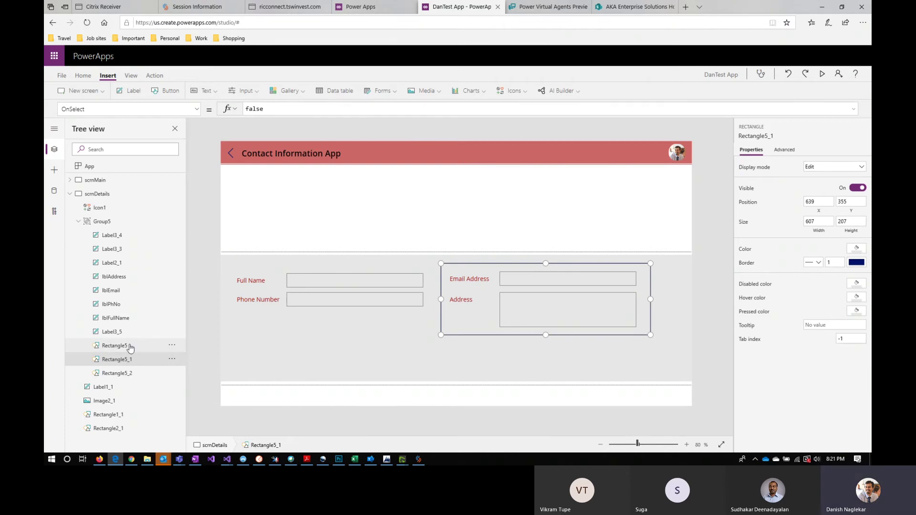
left_click(126, 346)
left_click(840, 263)
type("1")
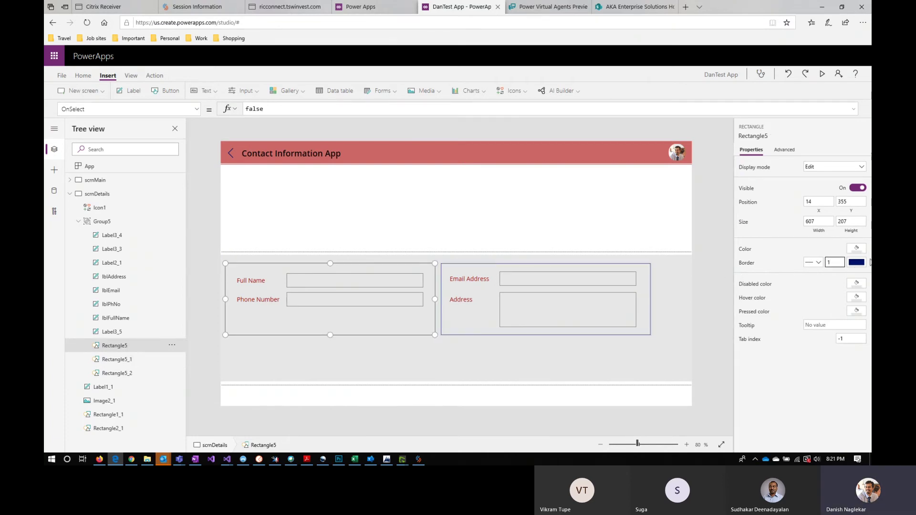
Change the border color of Rectangle5 and Rectangle5_1 to dark gray and deselect them.
left_click(858, 266)
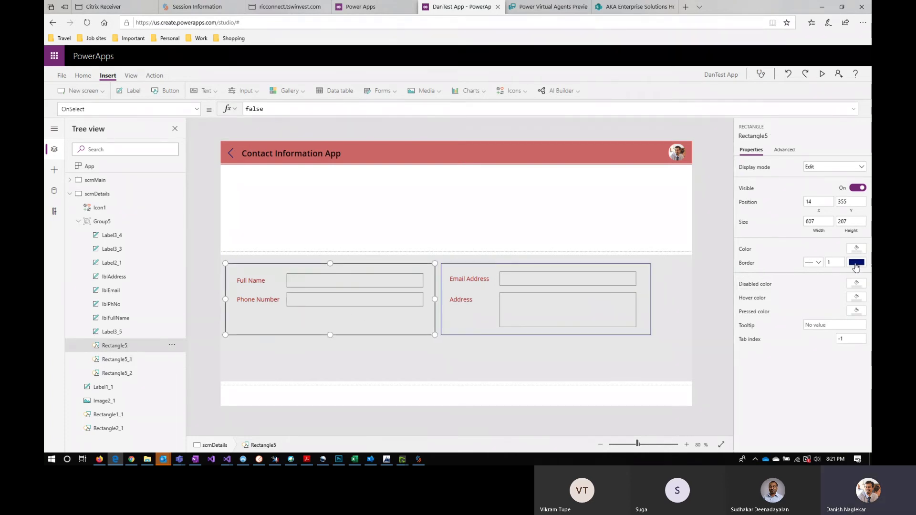
left_click(856, 264)
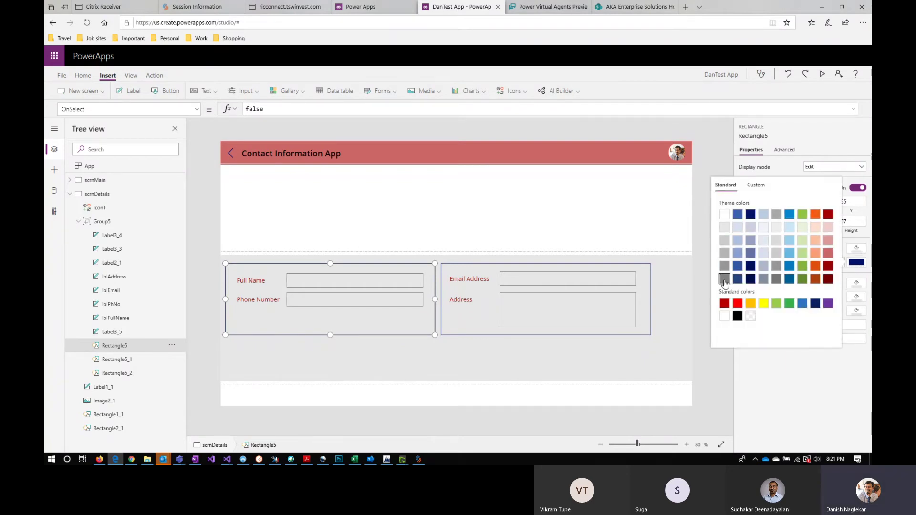
left_click(120, 360)
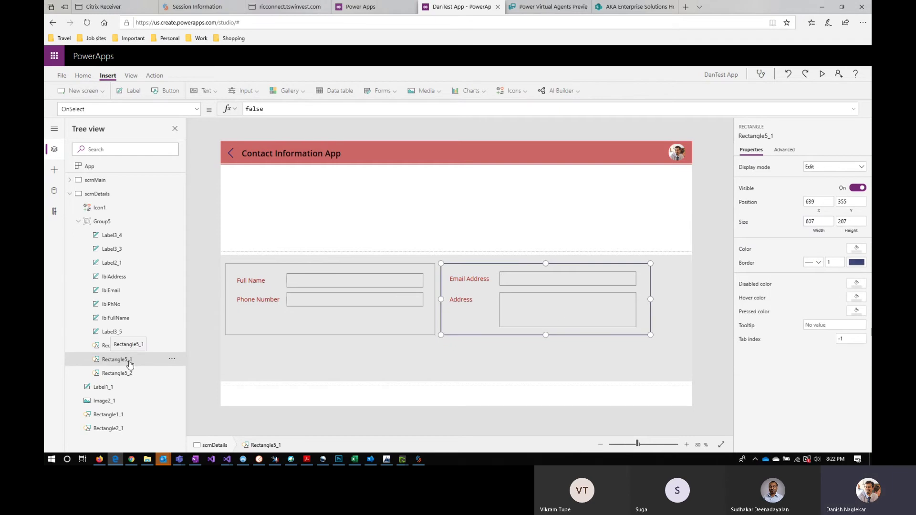
left_click(858, 263)
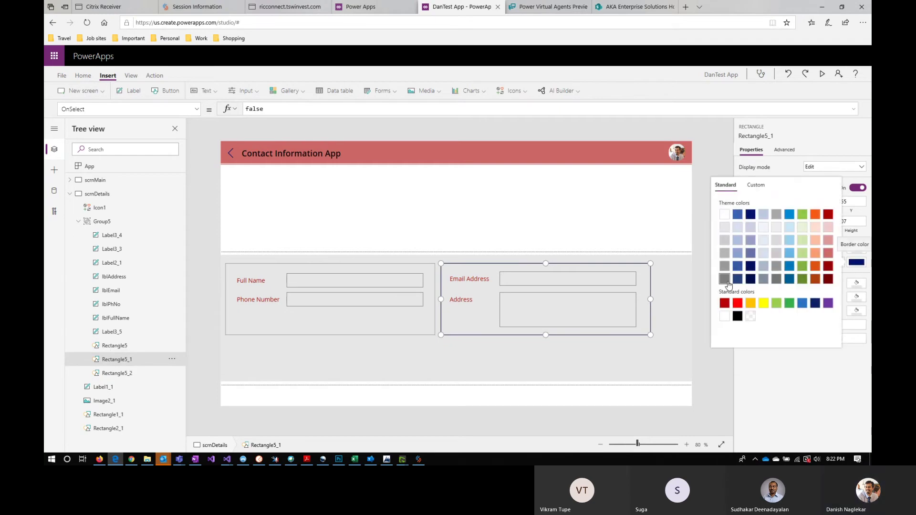
left_click(614, 239)
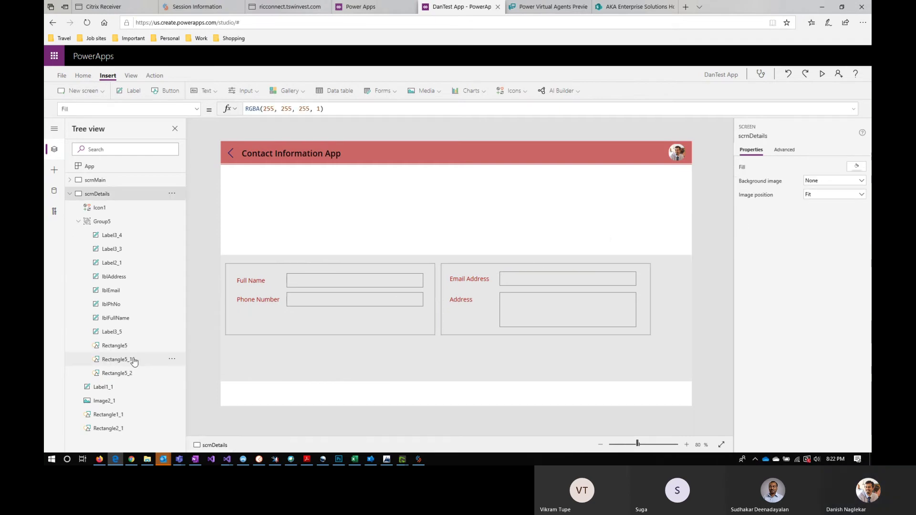
left_click(125, 222)
left_click_drag(323, 254, 320, 173)
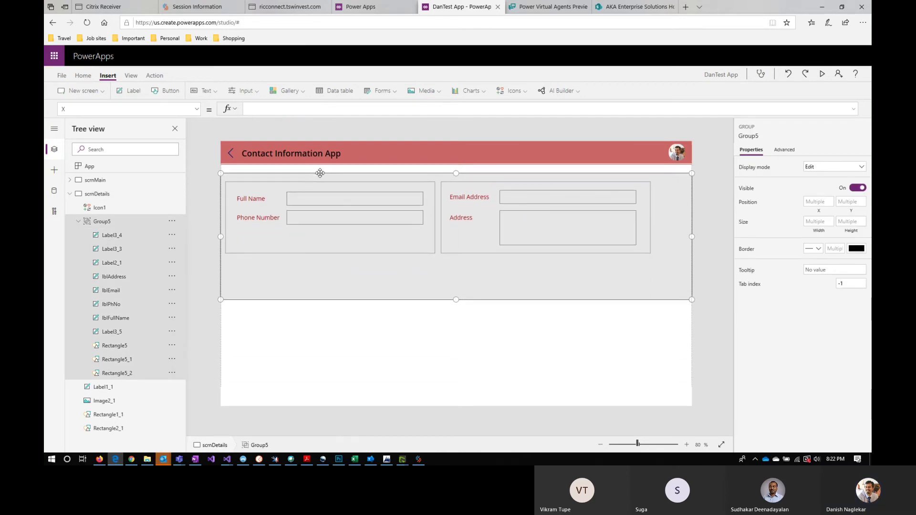
left_click_drag(457, 310, 469, 295)
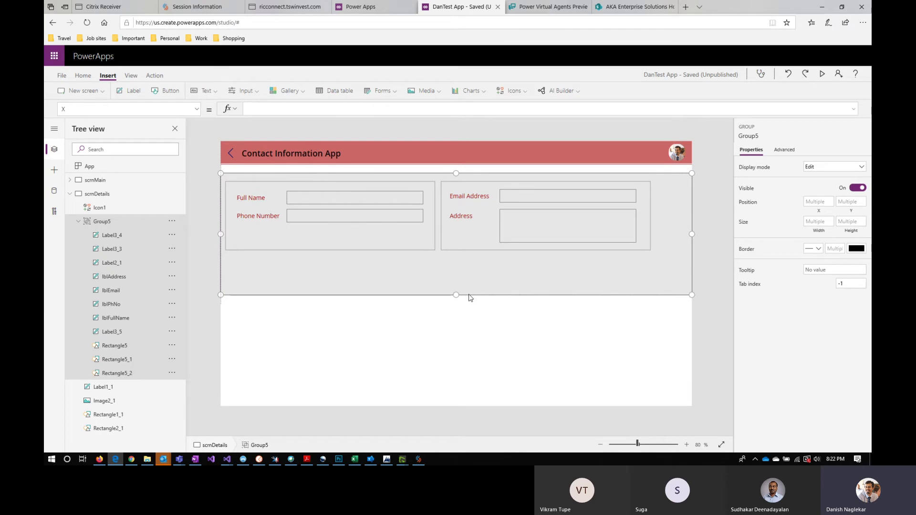
key("ctrl+z")
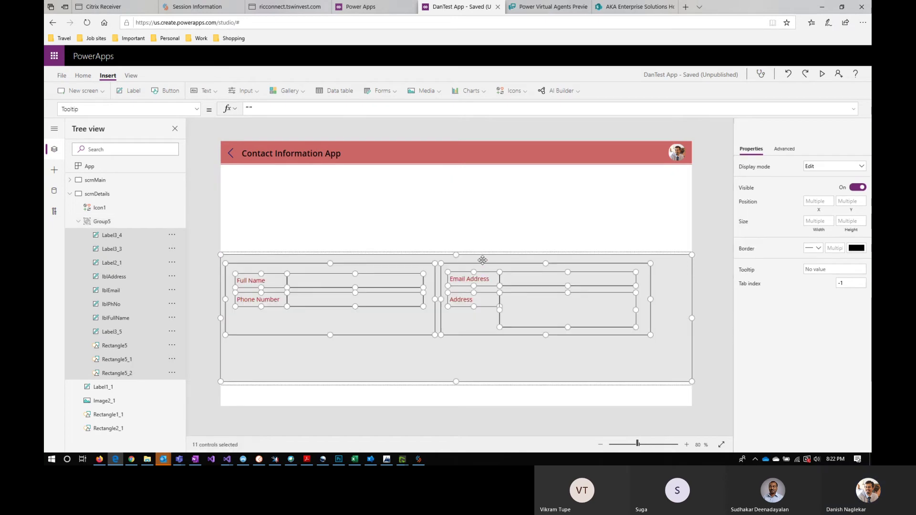
Move all of Group5's controls up below the header, with the large rectangle at about Y 111, and deselect them.
left_click_drag(481, 256, 483, 180)
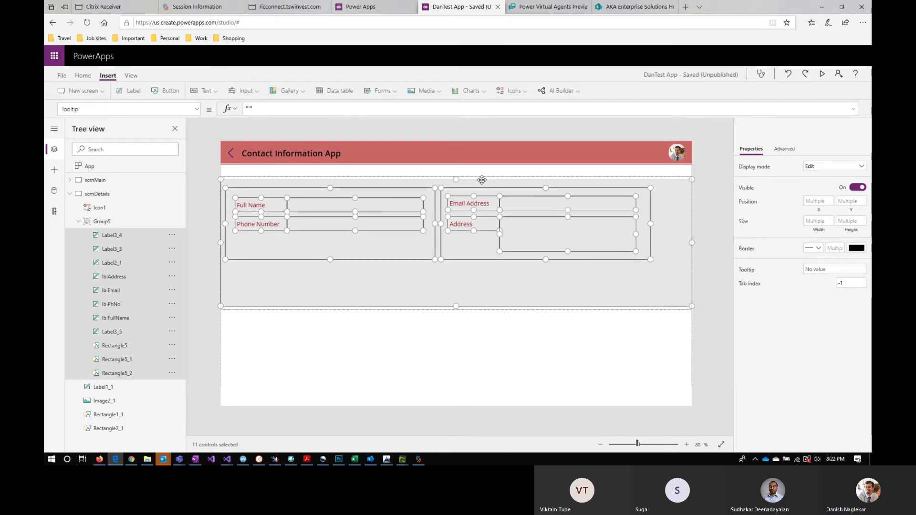
left_click(516, 336)
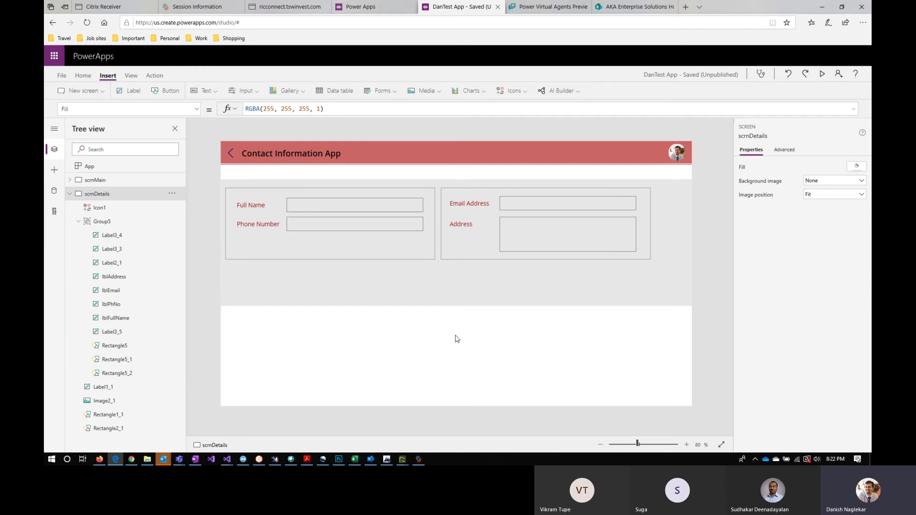
Set the Width formula of Rectangle5_2 to App.Width.
left_click(139, 374)
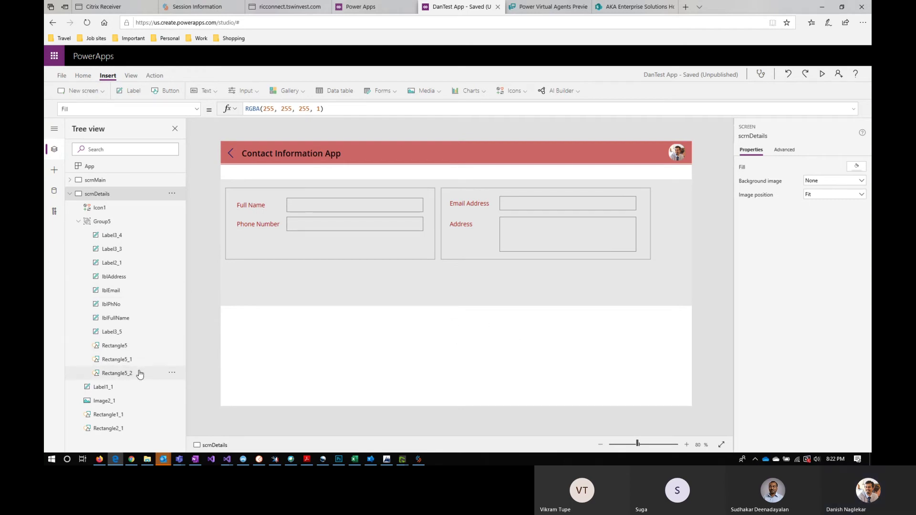
left_click(139, 374)
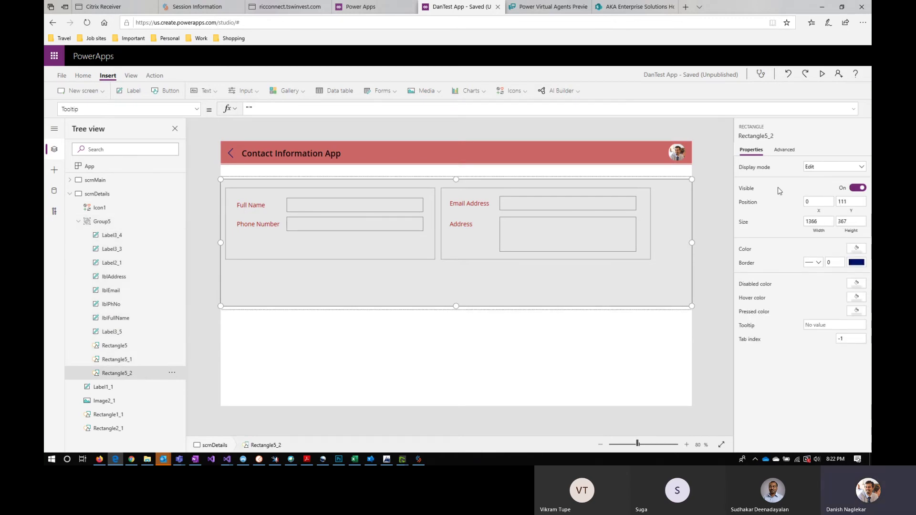
left_click(824, 233)
double_click(263, 109)
type("App.")
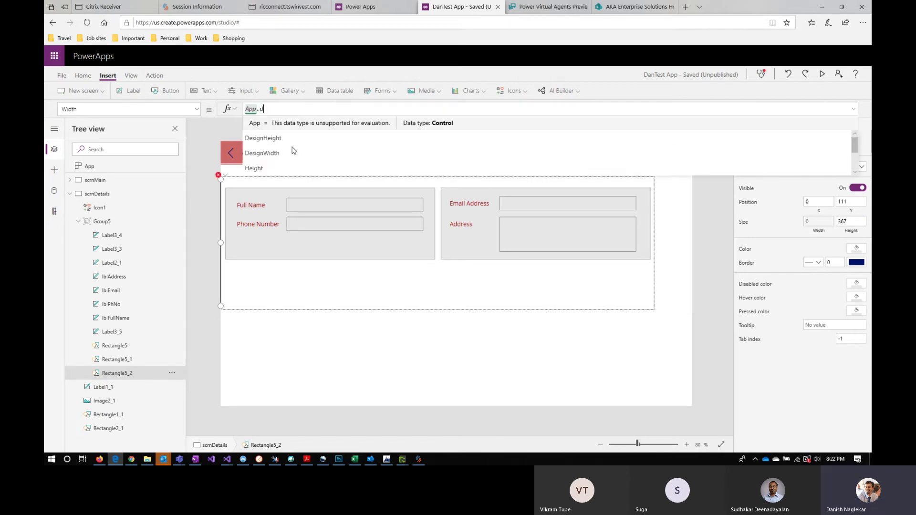
type("Width")
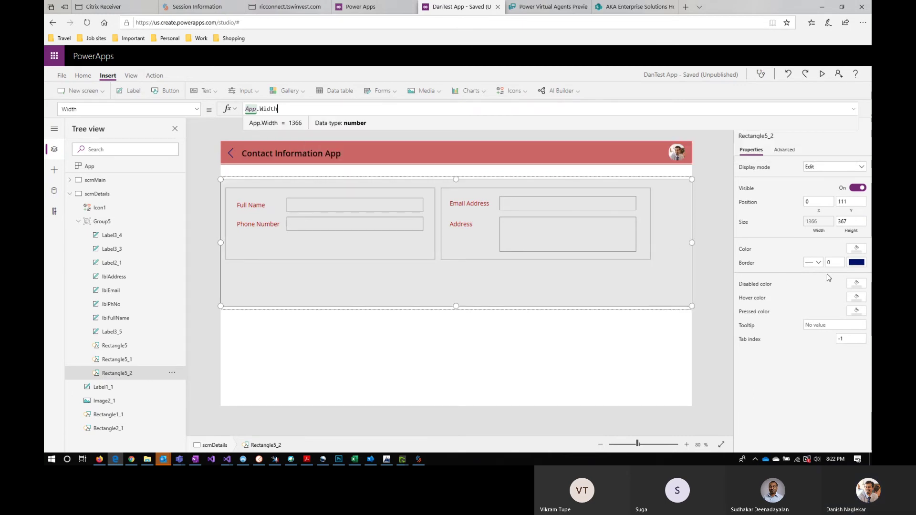
Set the Height formula of Rectangle5_2 to App.Height.
left_click(851, 230)
left_click_drag(265, 109, 217, 111)
type("App.Hei")
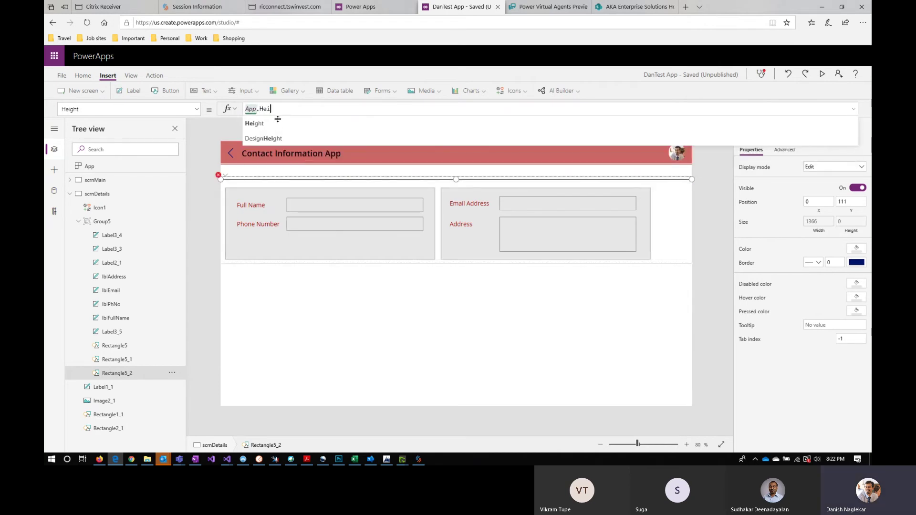
left_click(281, 125)
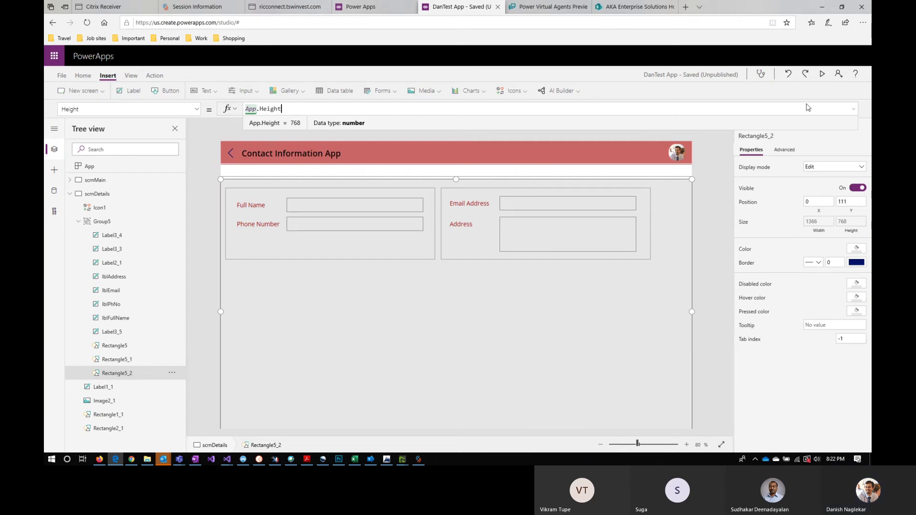
Preview the details screen to check the gray background's coverage and return to the editor.
left_click(823, 75)
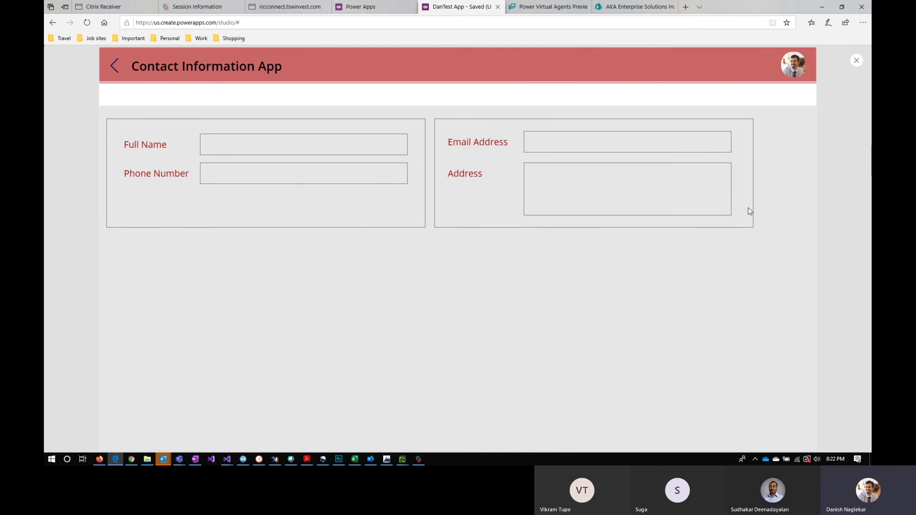
left_click(858, 61)
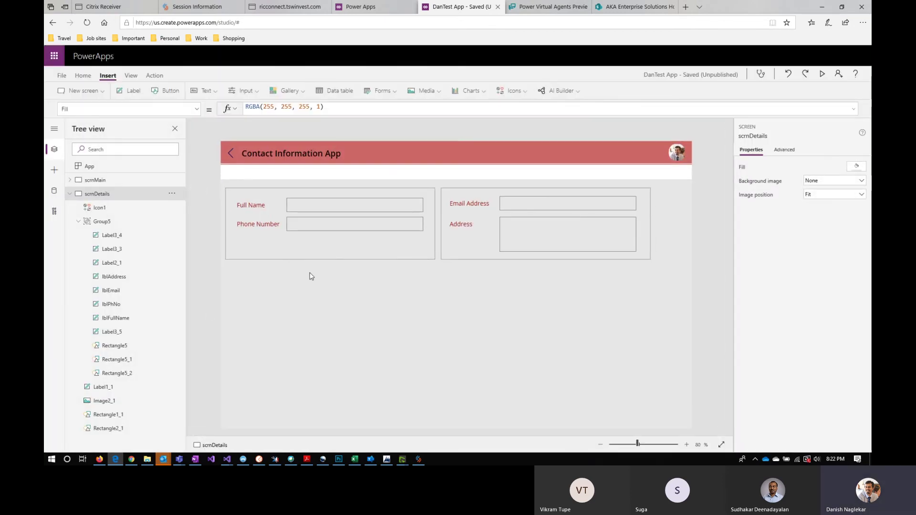
left_click(311, 279)
Try to link the X position of Rectangle5_2 to an App property, then clear the formula.
left_click(129, 375)
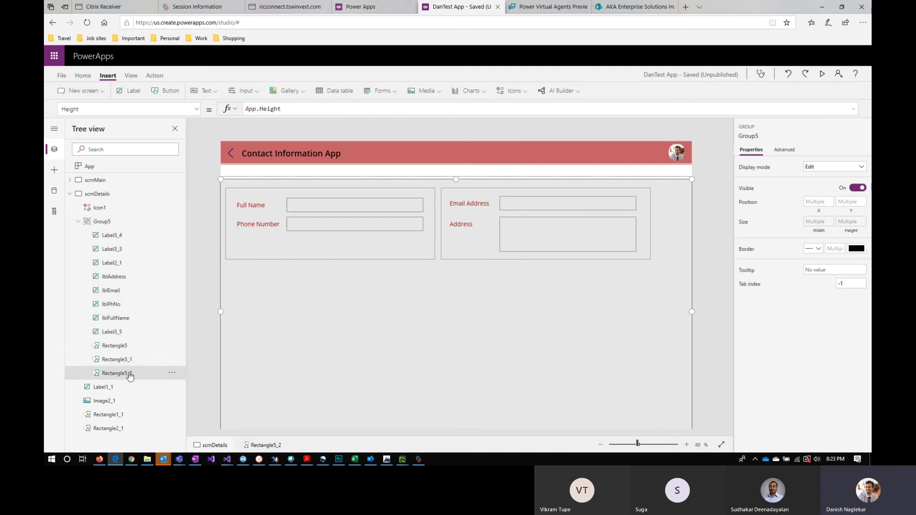
left_click(816, 202)
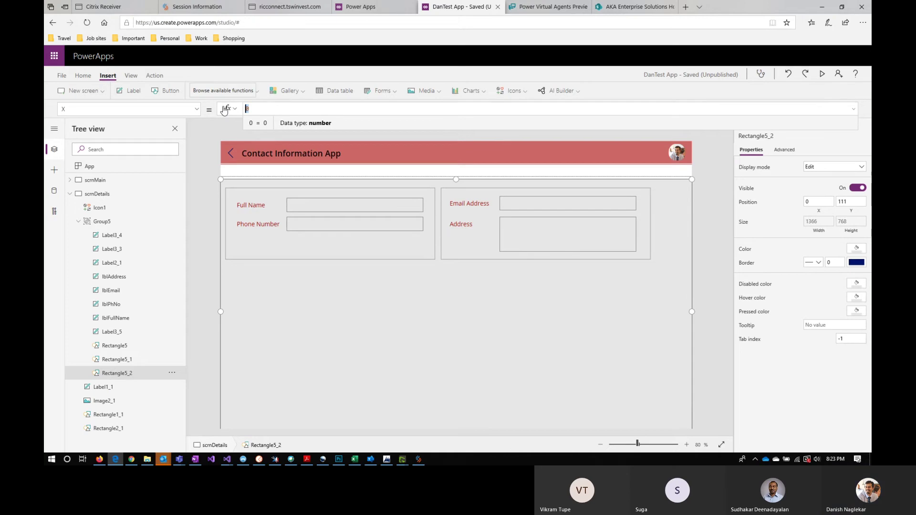
type("App")
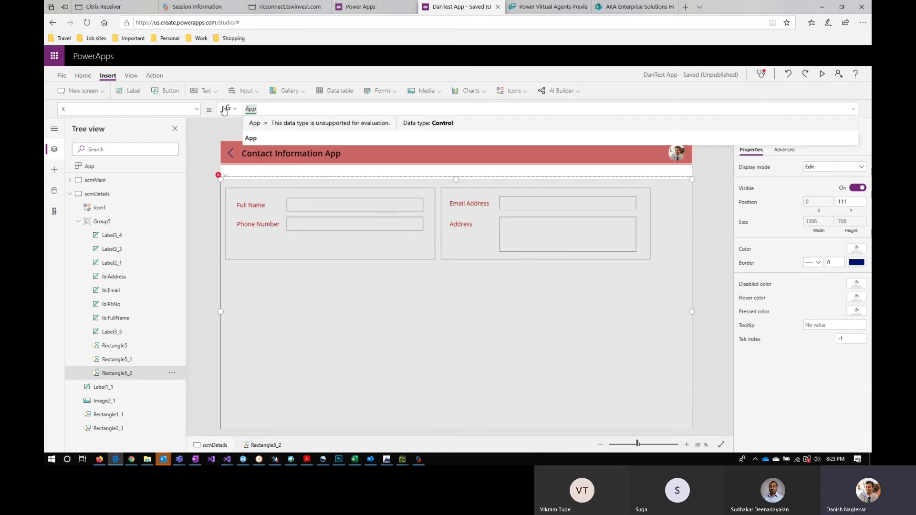
type(".X")
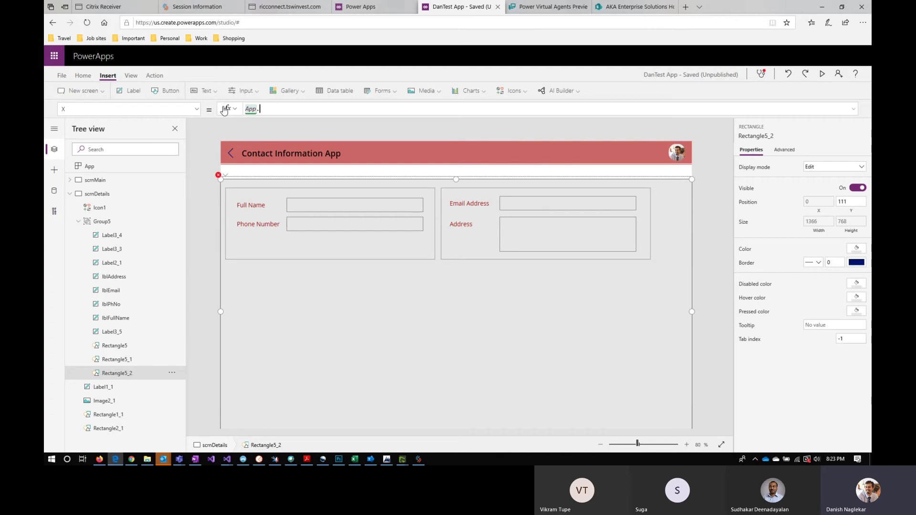
key("BackSpace")
key("BackSpace")
key("BackSpace")
key("BackSpace")
Try to build the X formula of Rectangle5_2 from scrnDetails, browsing that screen's available properties.
type("Scre")
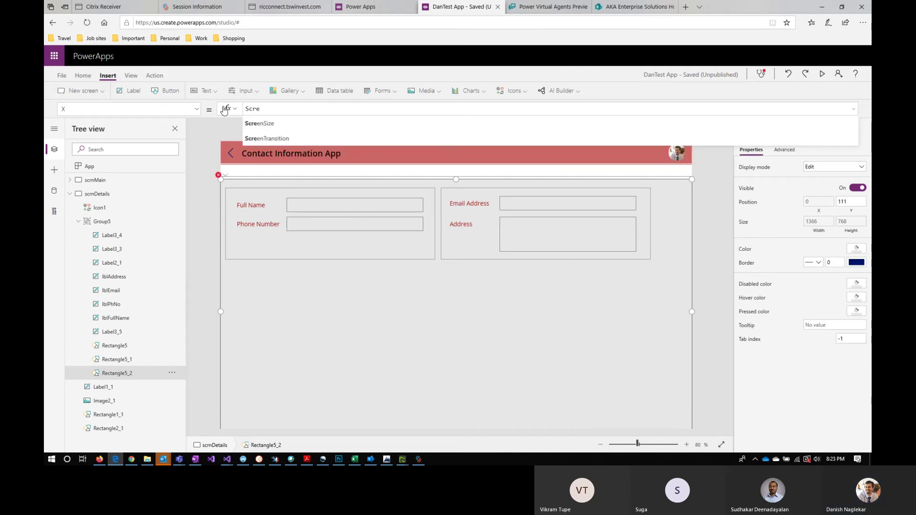
key("BackSpace")
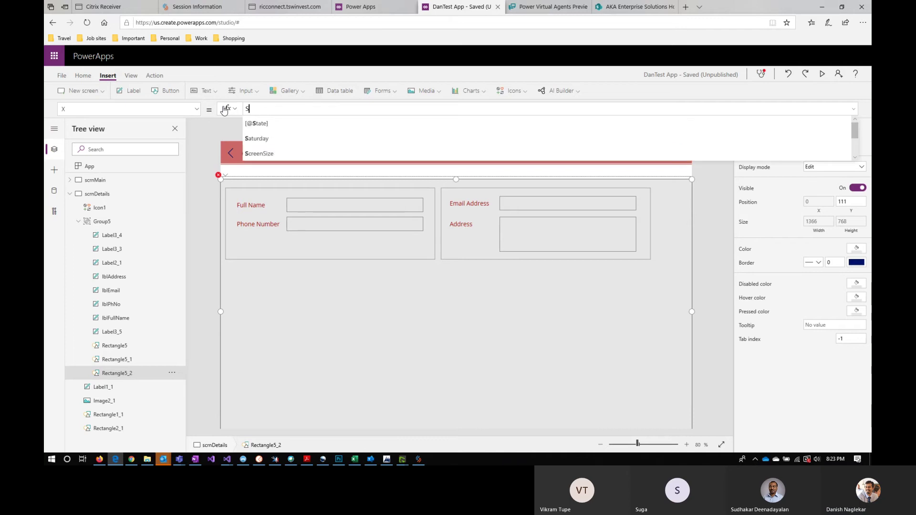
type("crn")
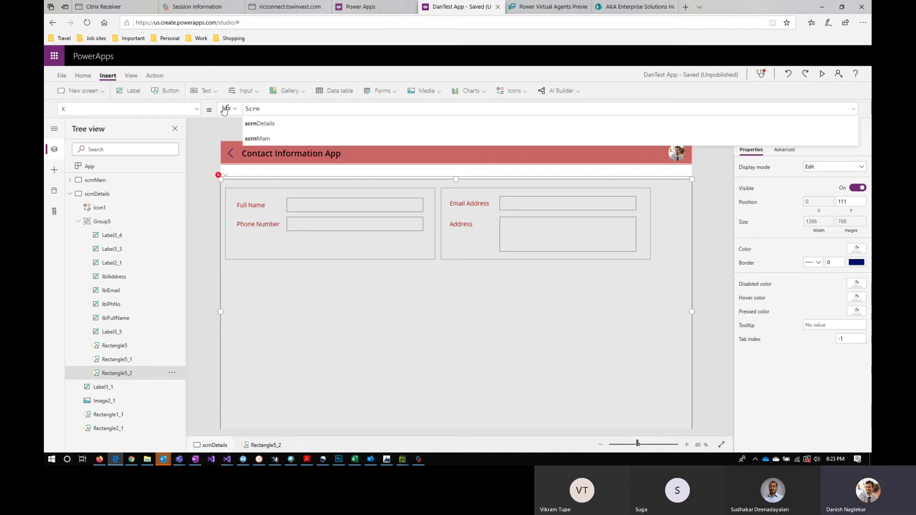
key("Tab")
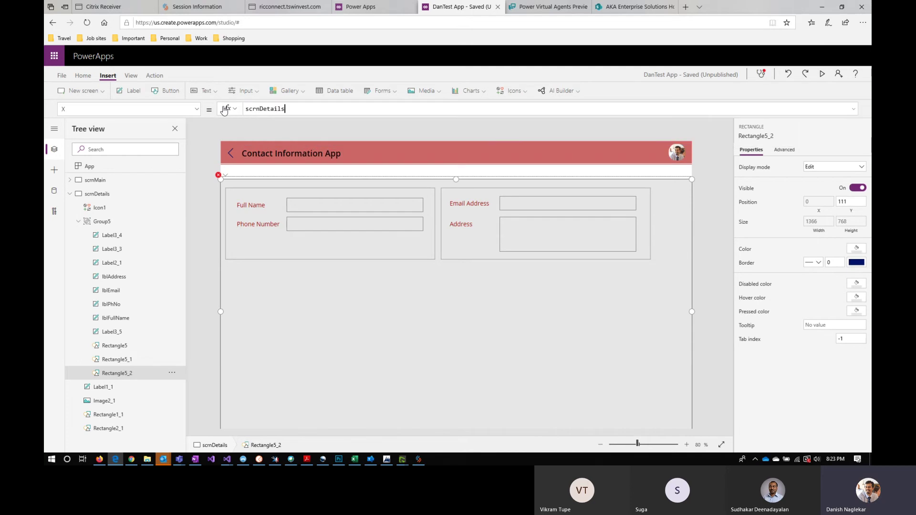
type(".x")
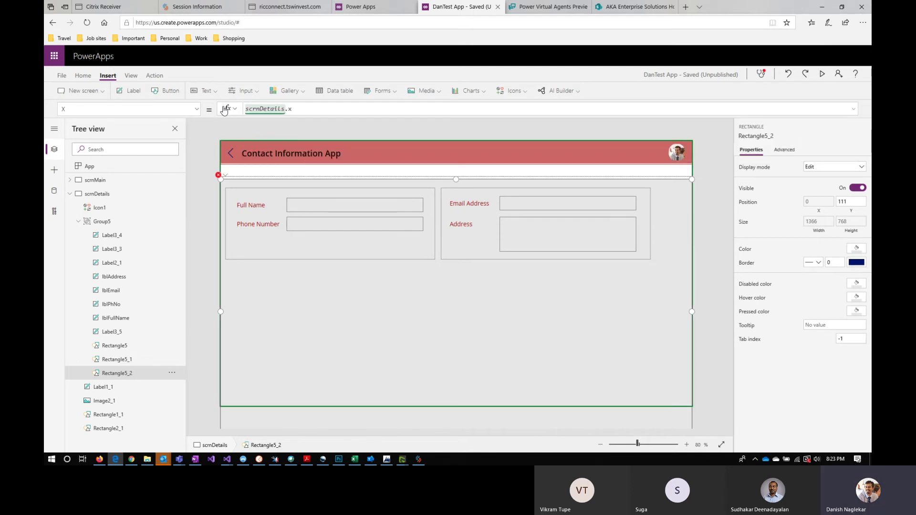
key("Down")
key("Down")
key("Down")
key("Down")
key("Down")
key("Down")
key("Down")
key("Down")
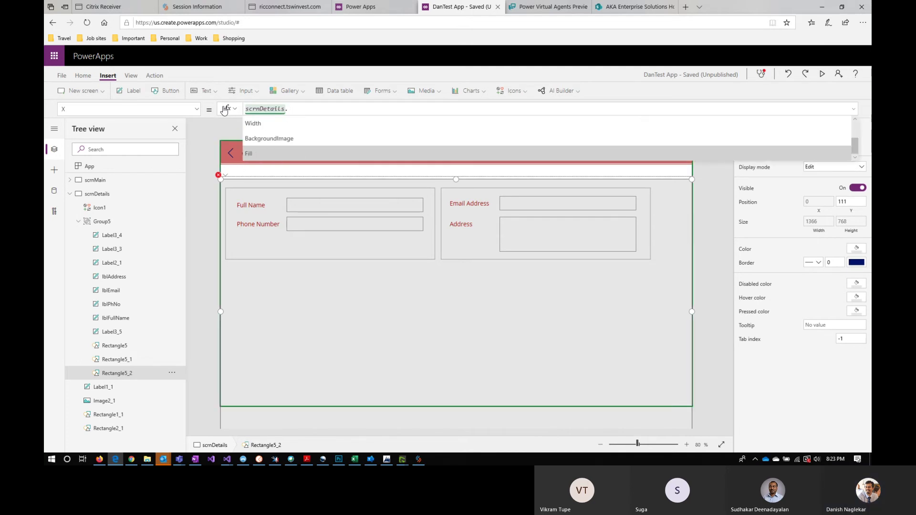
key("Down")
key("Down")
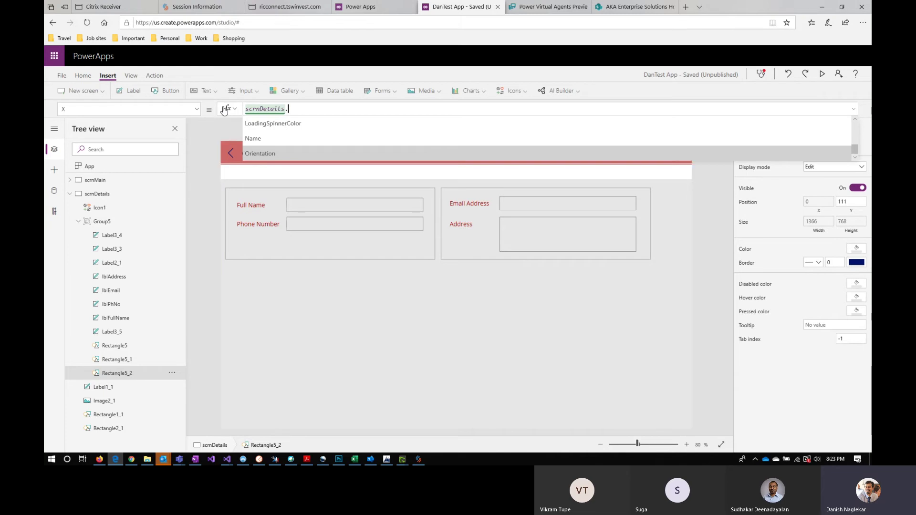
Replace the X formula of Rectangle5_2 with 0 and deselect the rectangle.
key("ctrl+shift+Left")
key("ctrl+shift+Left")
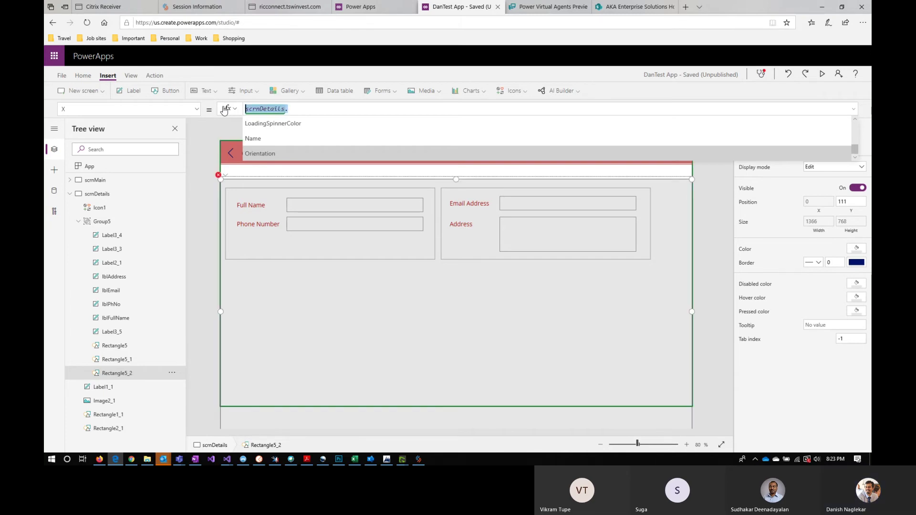
type("0")
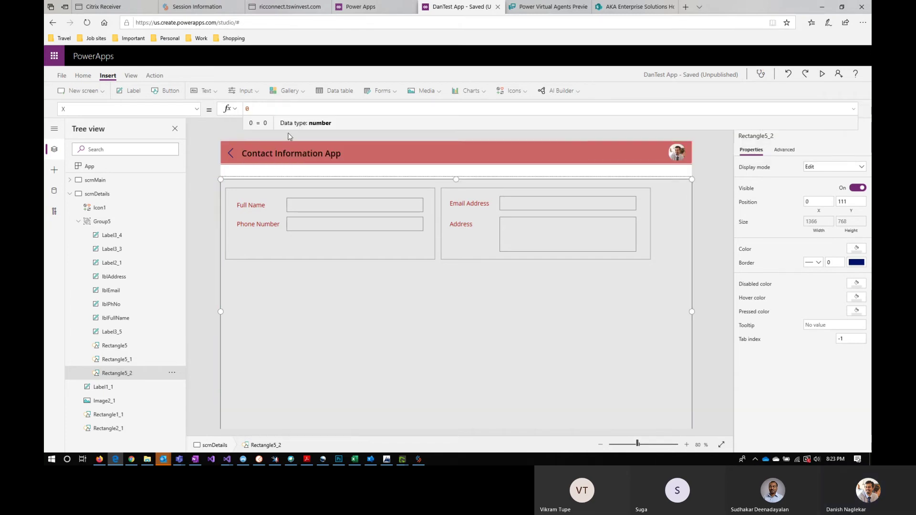
left_click(722, 260)
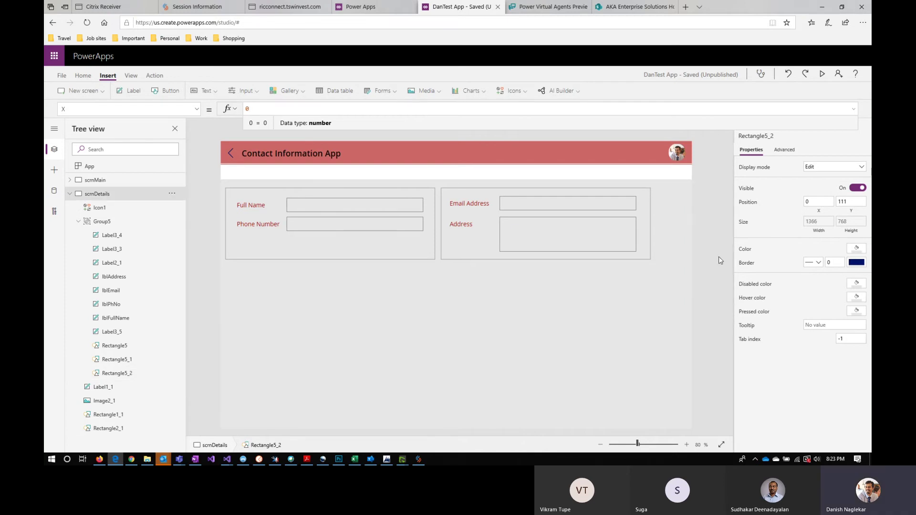
Try to move Group5's controls up against the header, undoing each move.
left_click(683, 224)
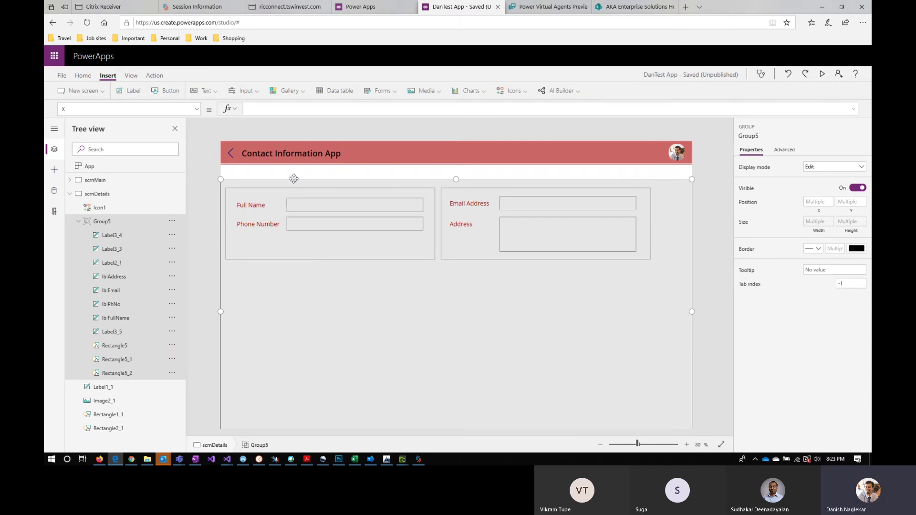
left_click_drag(294, 179, 293, 170)
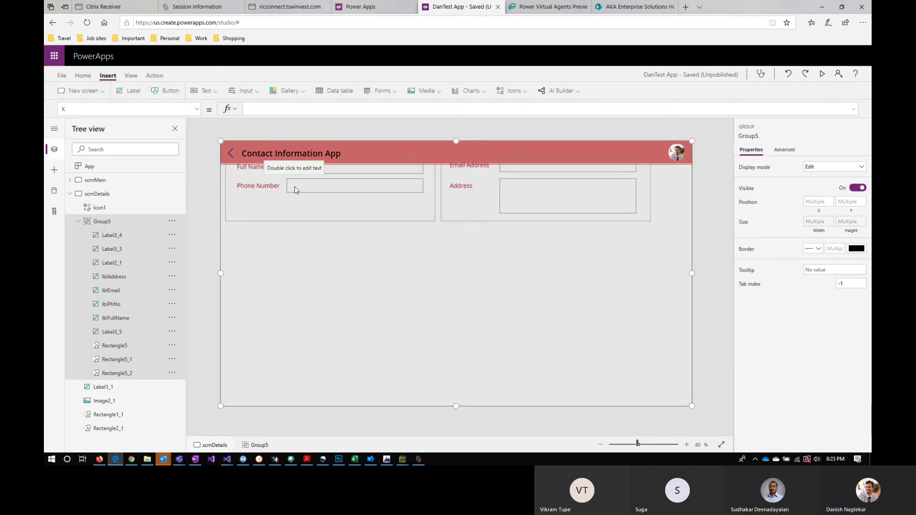
key("ctrl+z")
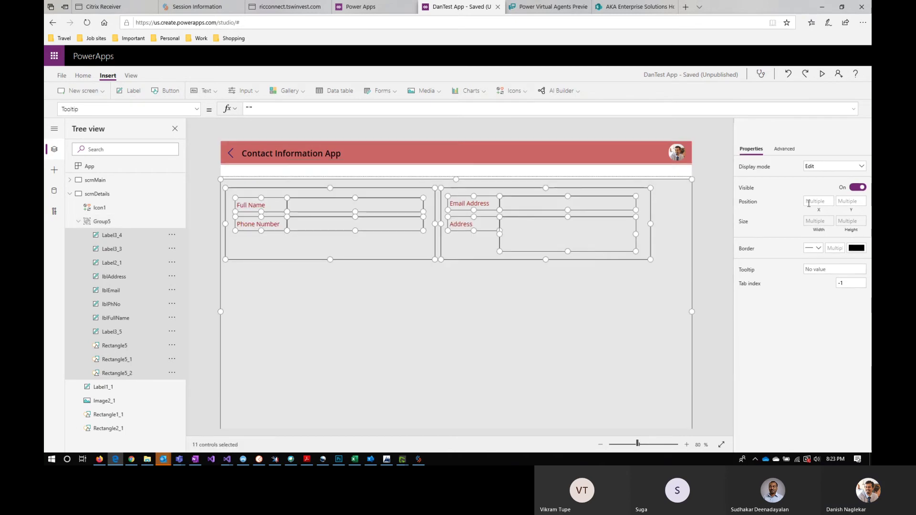
left_click_drag(442, 178, 443, 171)
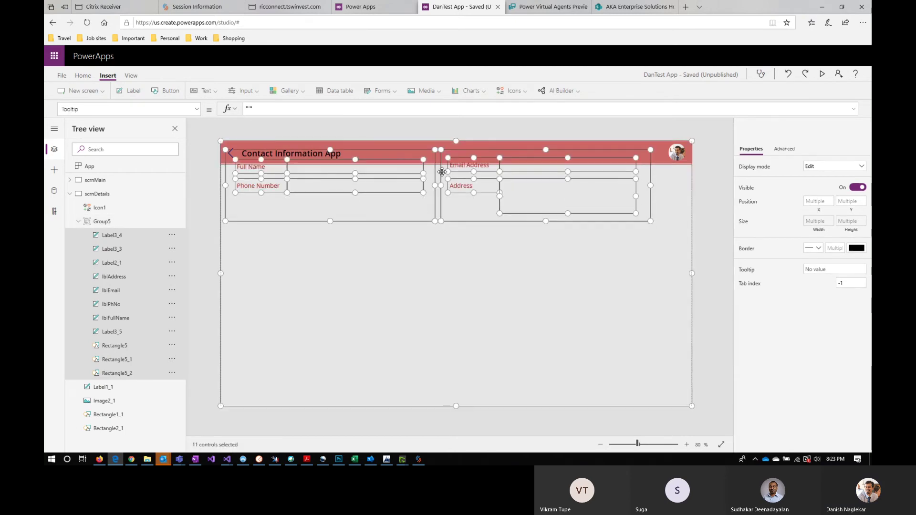
key("ctrl+z")
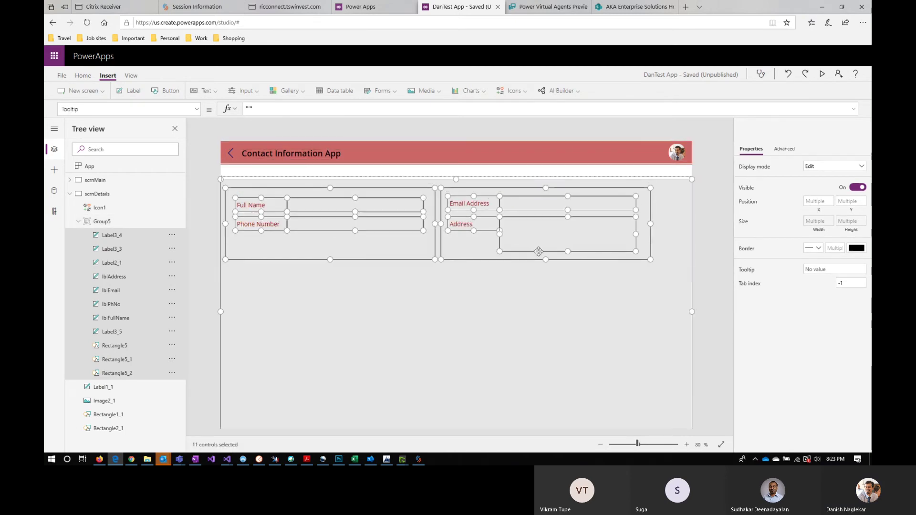
left_click(382, 173)
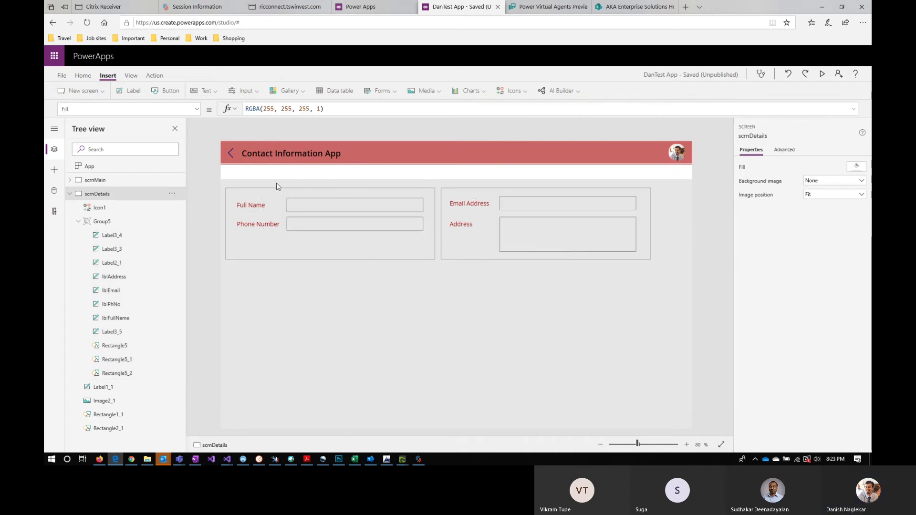
left_click(276, 183)
left_click_drag(230, 180, 229, 178)
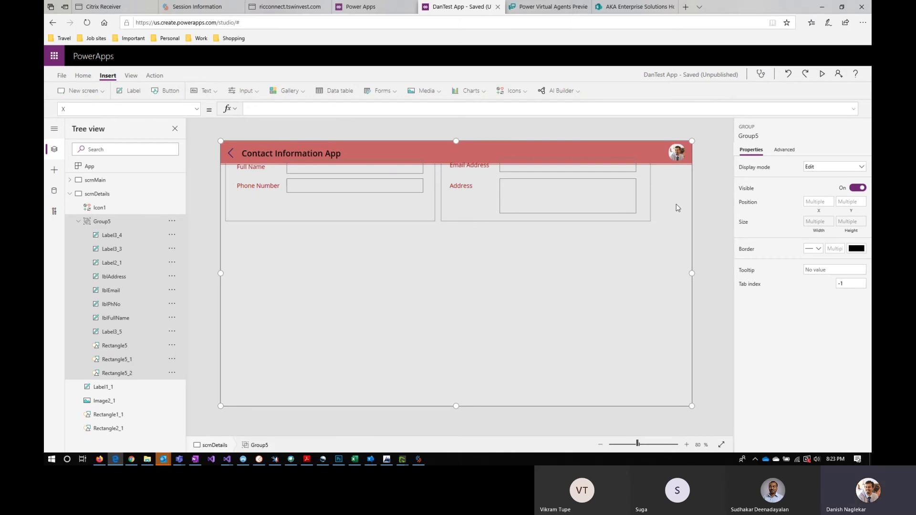
key("ctrl+z")
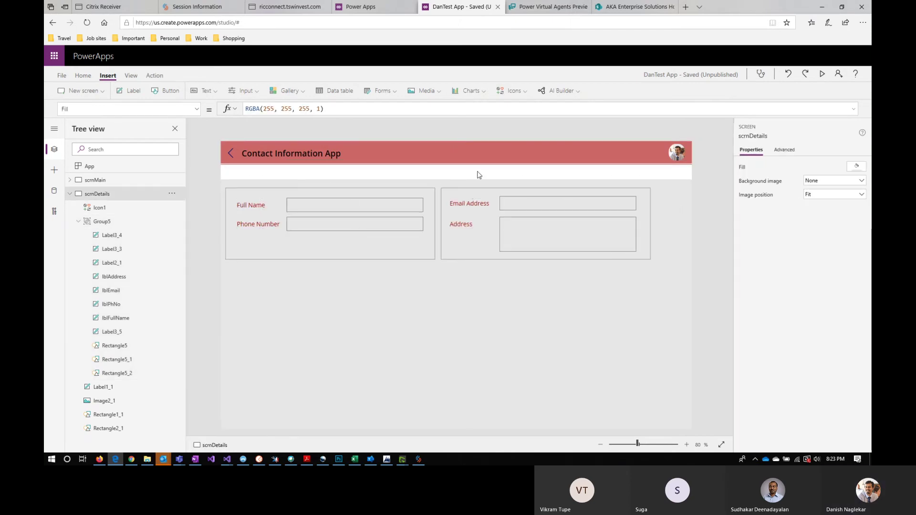
Set the Height formula of Rectangle5_2 to App.Height - 500.
left_click(480, 175)
left_click(460, 310)
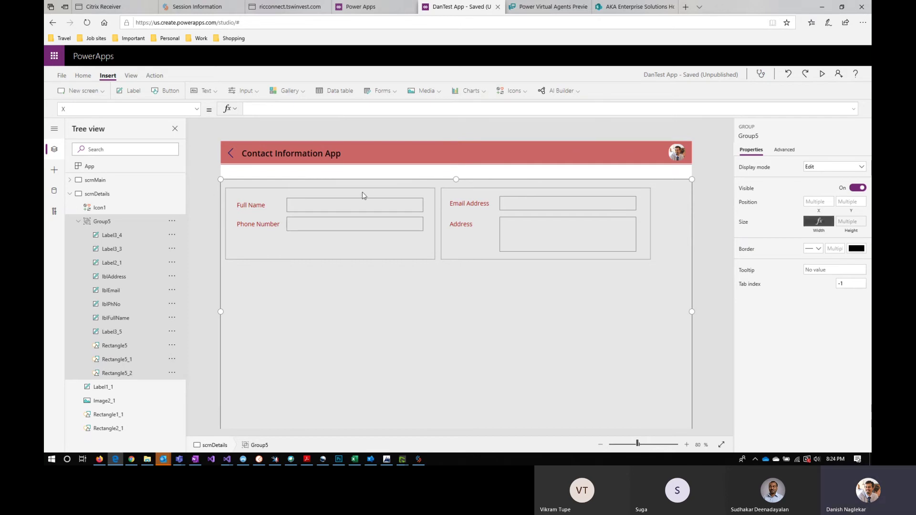
left_click(116, 373)
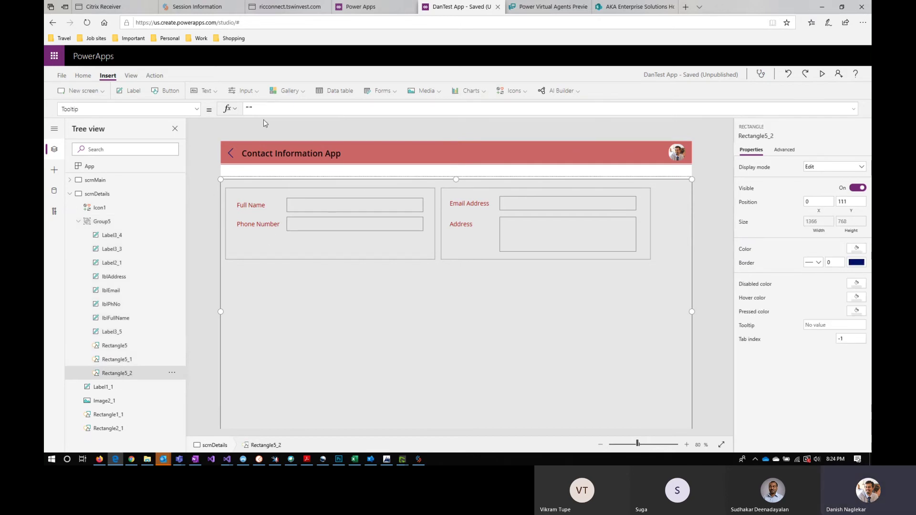
left_click(849, 221)
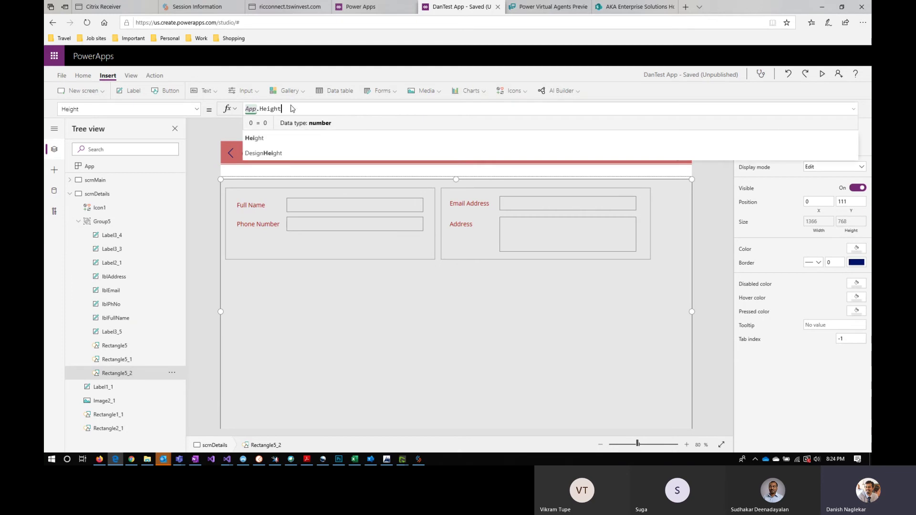
type("- 500")
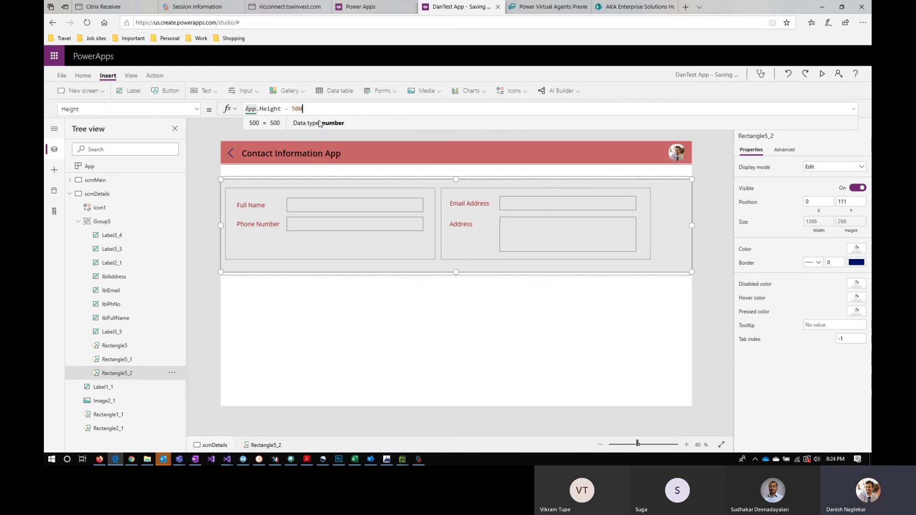
Move Rectangle5_2 up to Y 75, then undo the move and the height reduction.
left_click_drag(279, 183, 280, 170)
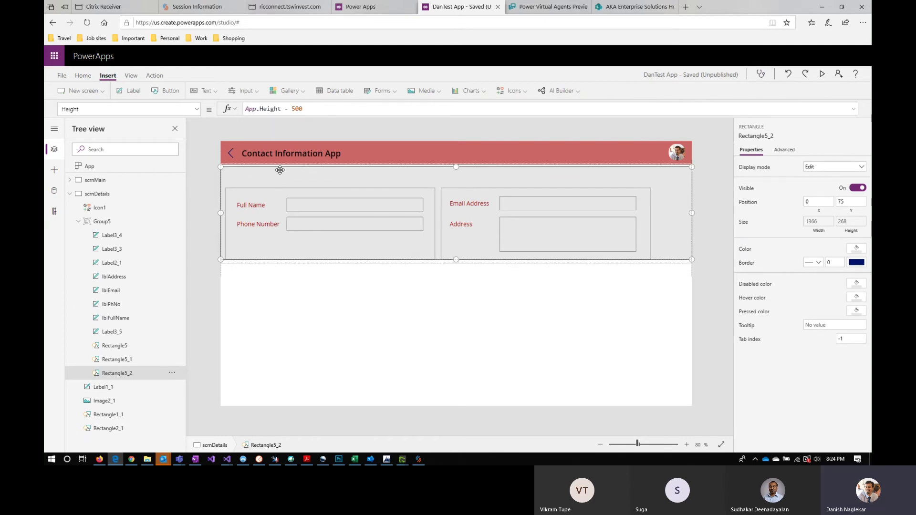
key("ctrl+z")
key("ctrl+z")
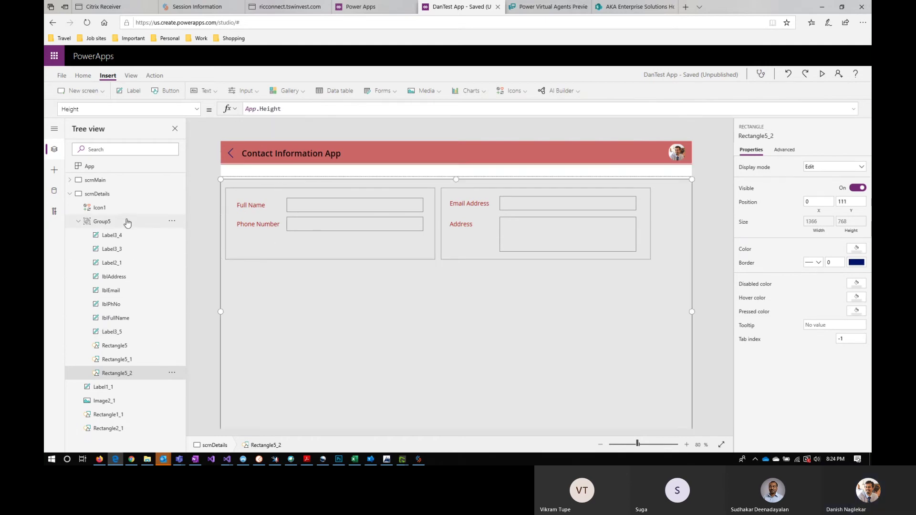
Try subtracting 500 from the App.Height formula of Rectangle5_2 again, restore App.Height, and deselect the rectangle.
left_click(127, 223)
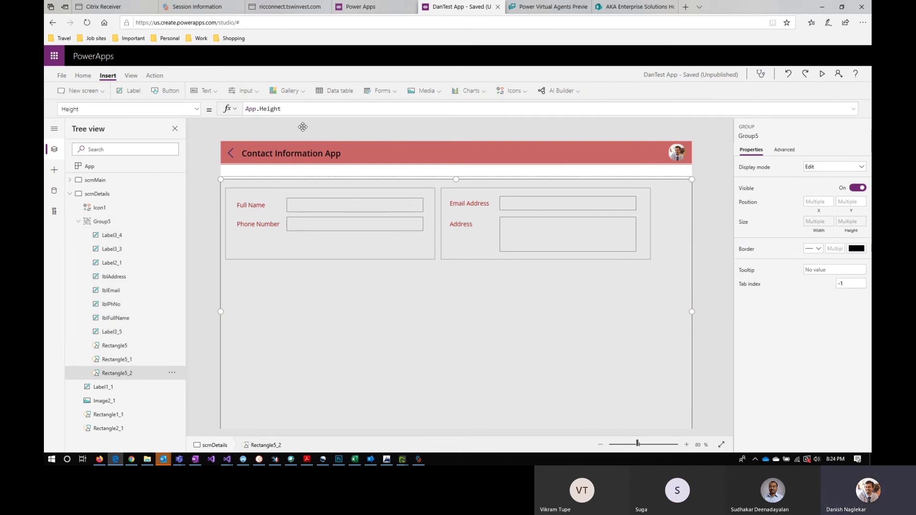
left_click(237, 225)
left_click(329, 113)
type("- ")
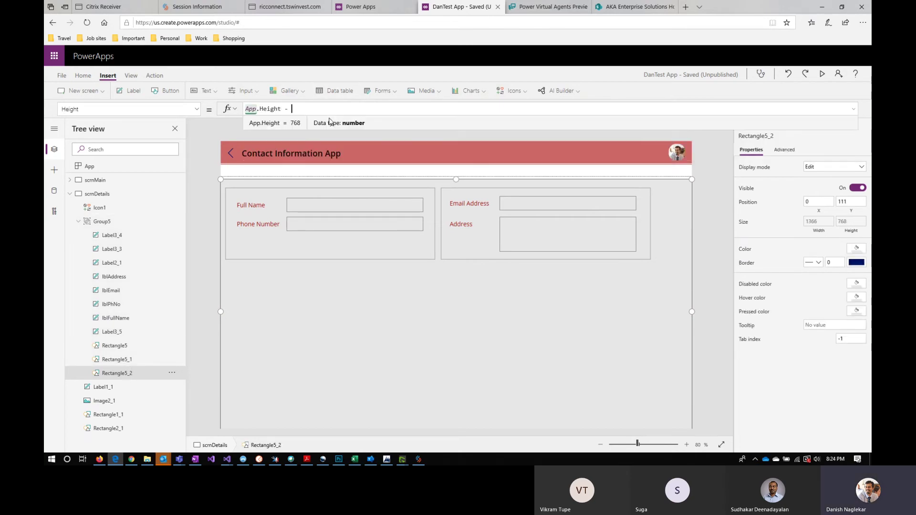
type("500")
key("BackSpace")
key("BackSpace")
key("BackSpace")
key("BackSpace")
key("BackSpace")
key("BackSpace")
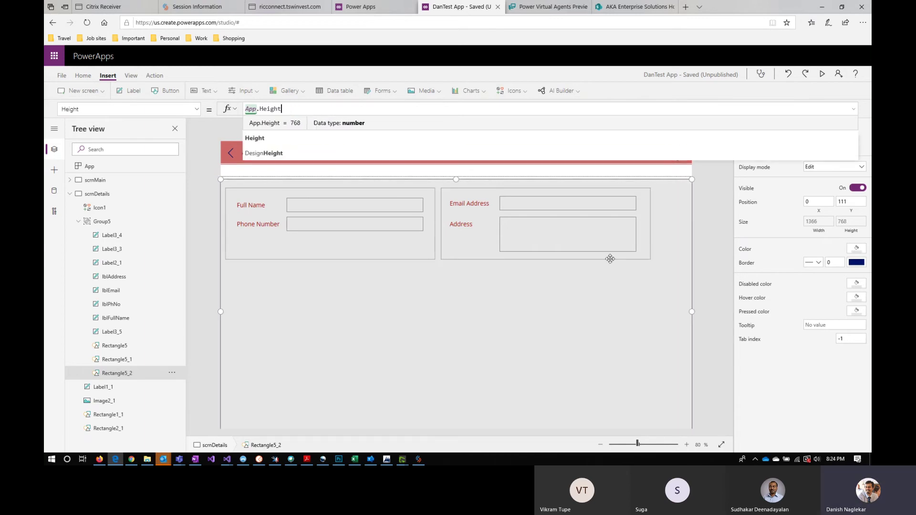
left_click(714, 269)
Zoom the canvas out to 50% and select Group5 to examine how its bounds compare with the details screen.
left_click(600, 445)
left_click(600, 444)
left_click(600, 445)
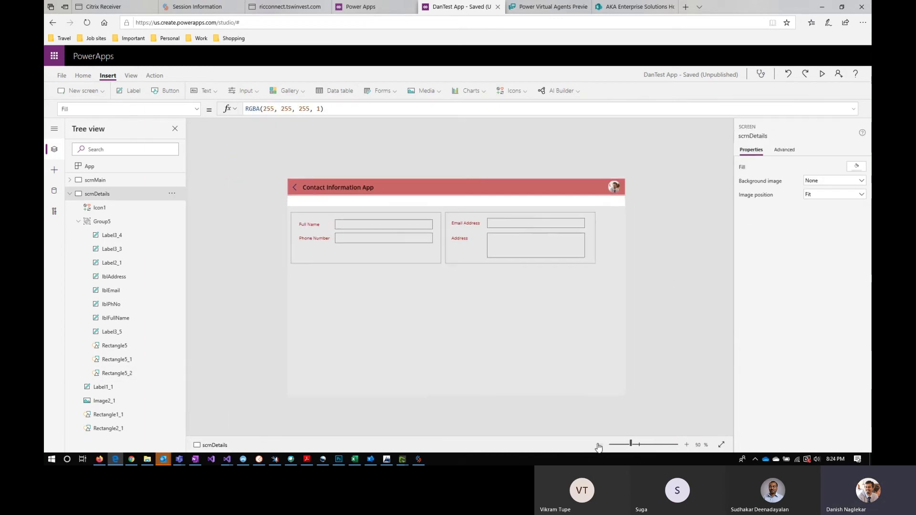
left_click(133, 379)
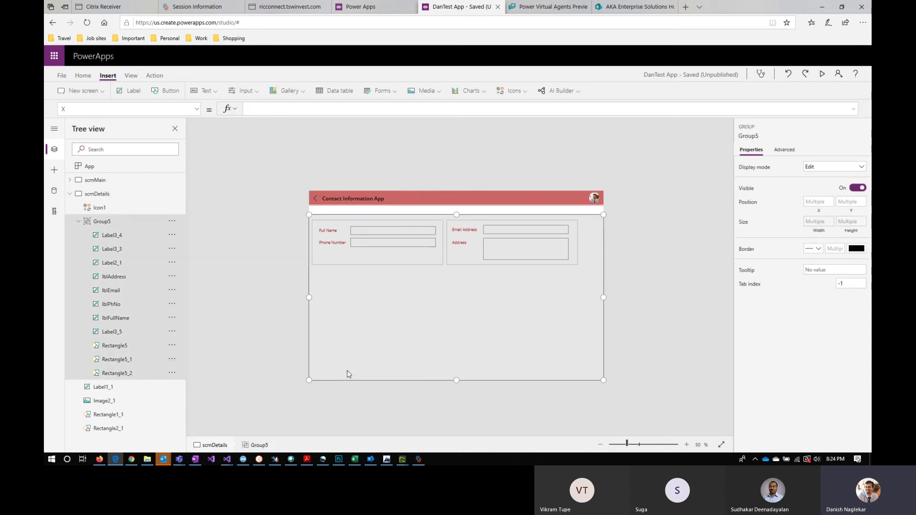
left_click(117, 193)
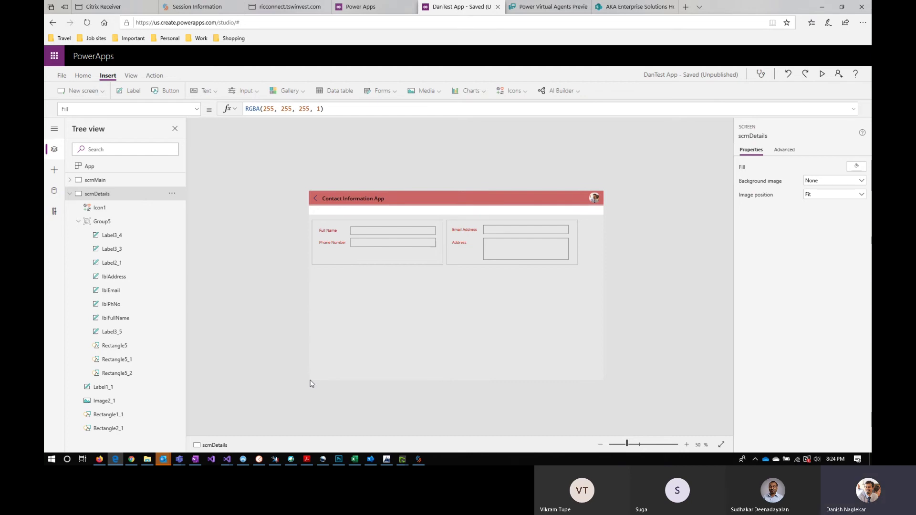
left_click(138, 377)
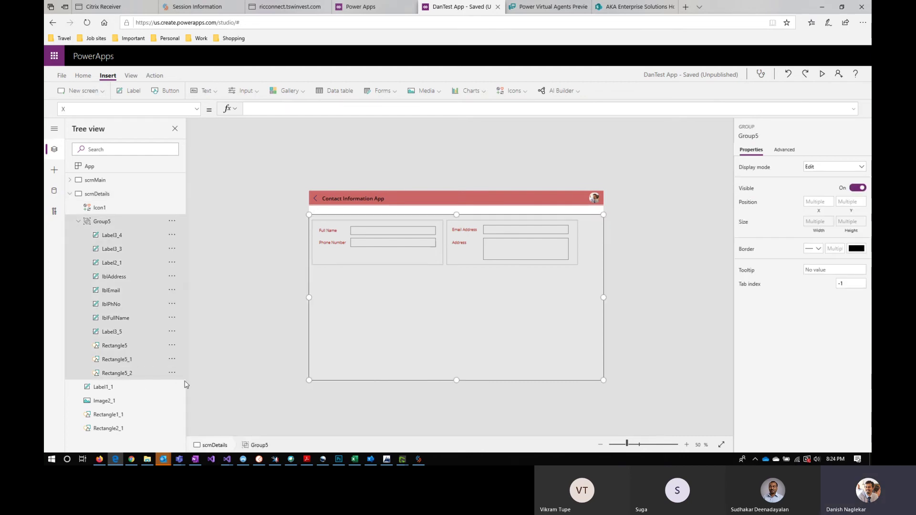
Set the Height formula of Rectangle5_2 to App.Height - 500 and move Group5 up directly beneath the header.
left_click(132, 373)
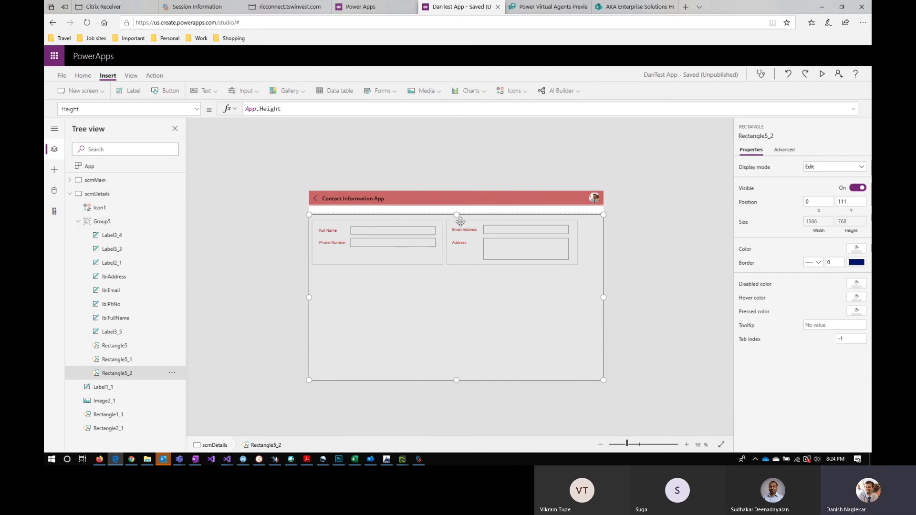
left_click(341, 110)
type("-")
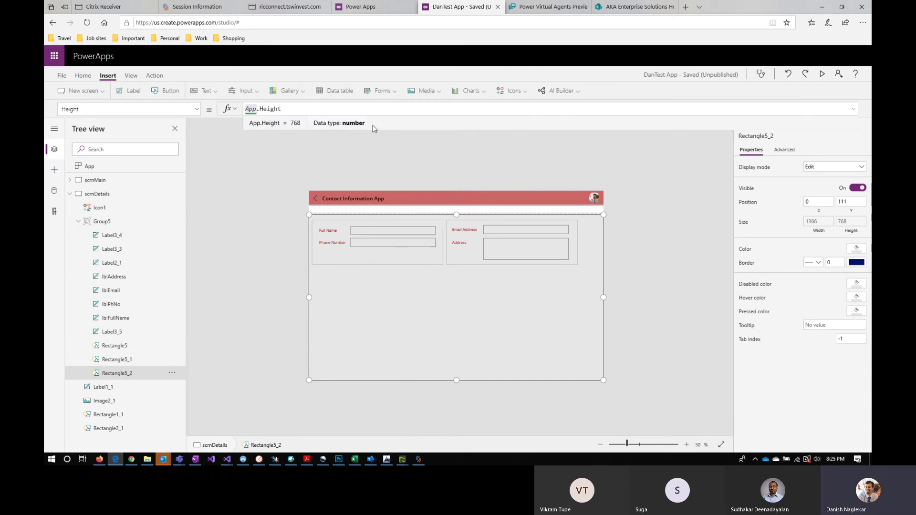
type(" 500")
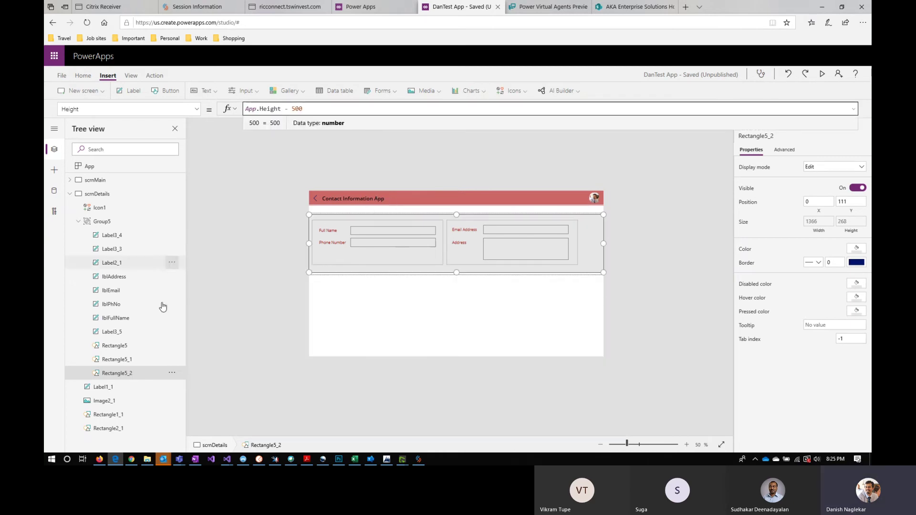
left_click(427, 222)
left_click_drag(427, 219, 427, 205)
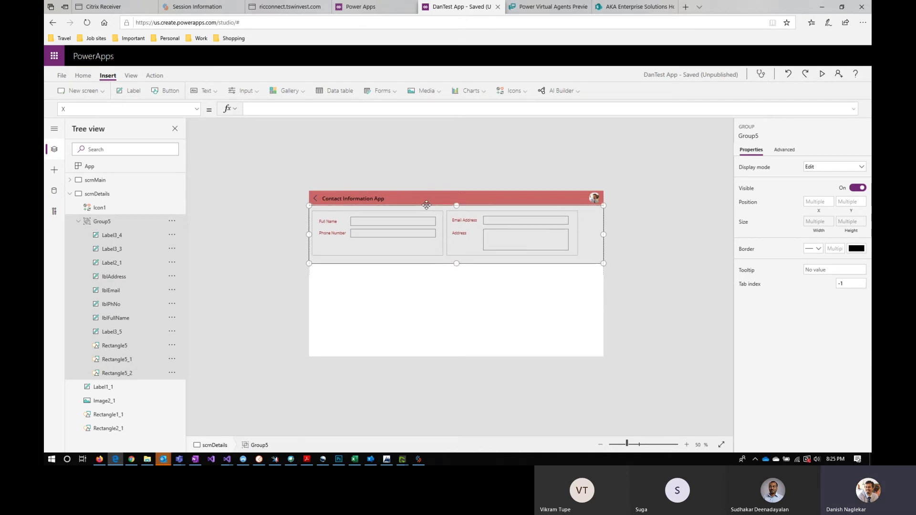
Set the Height formula of Rectangle5_2 to App.Height - 68 and deselect the rectangle.
left_click(116, 374)
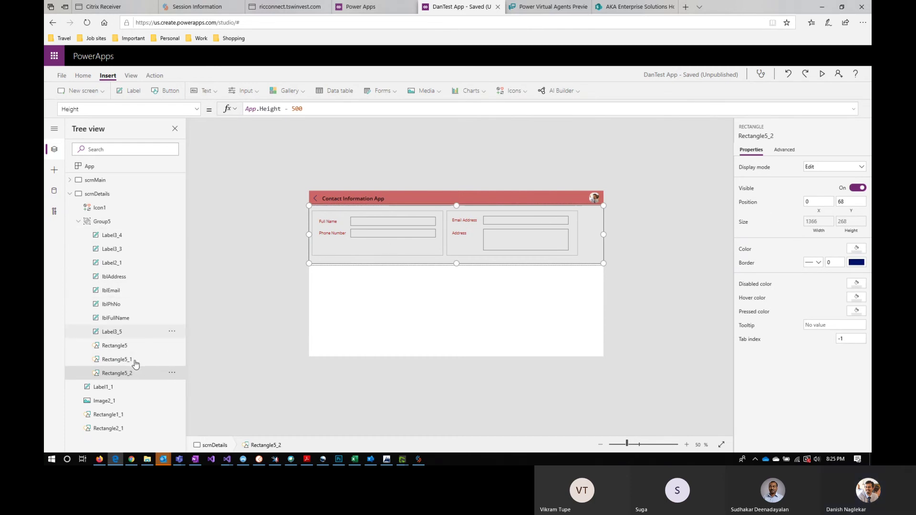
left_click(138, 221)
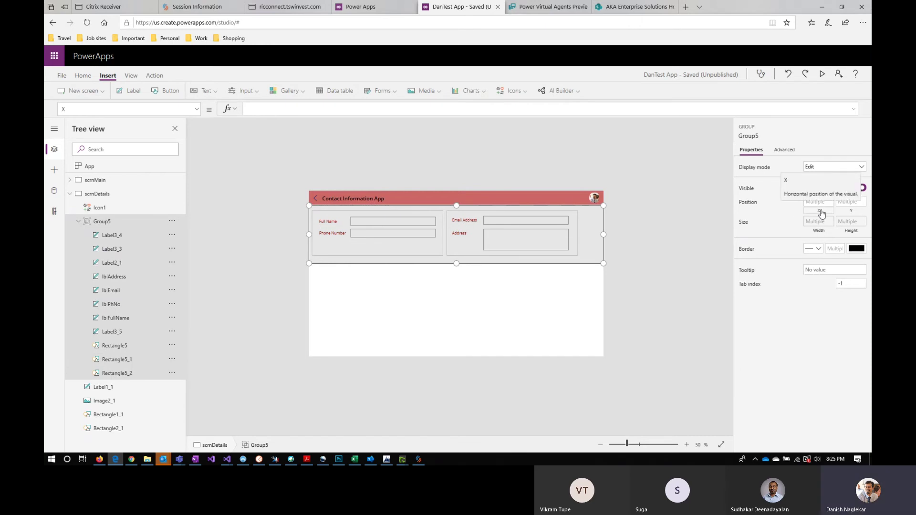
left_click(303, 109)
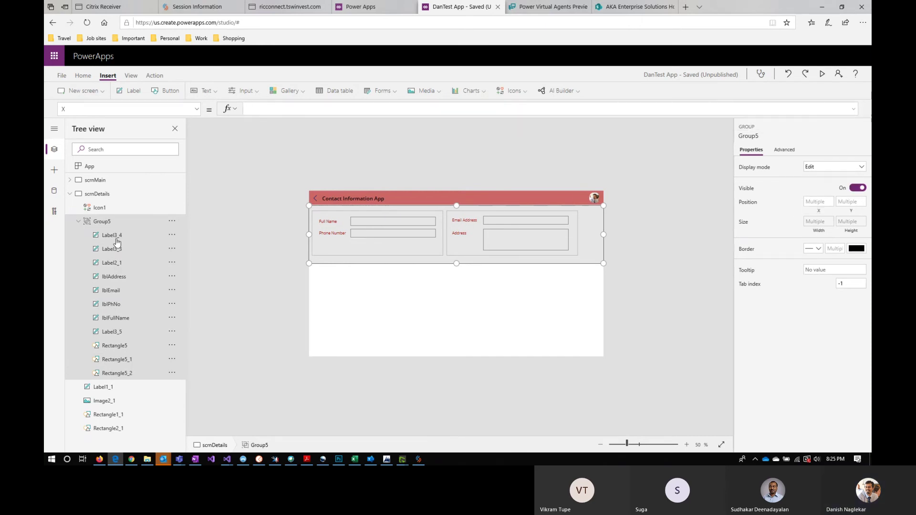
left_click(120, 375)
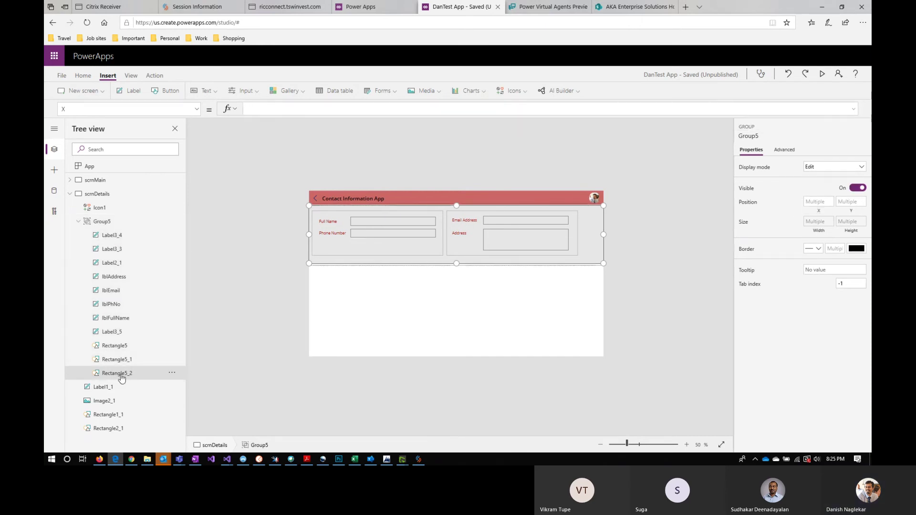
left_click(818, 202)
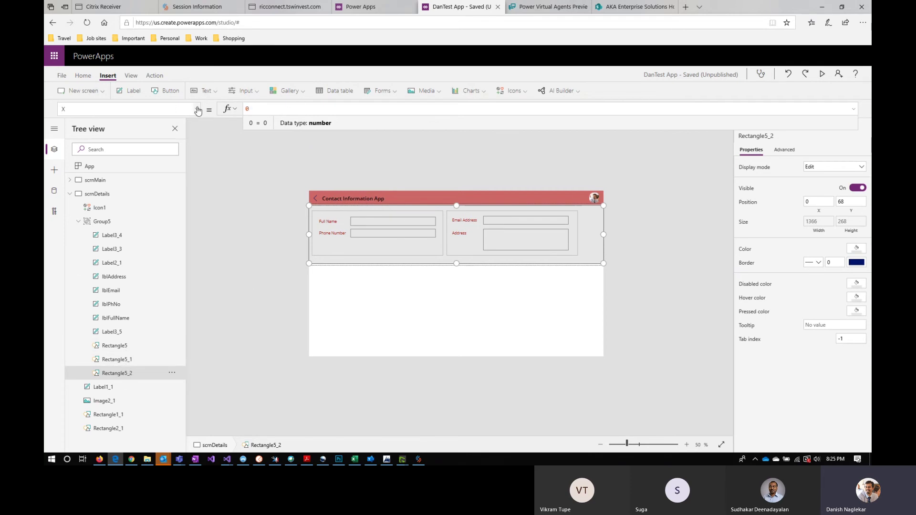
left_click(847, 234)
left_click(303, 109)
left_click_drag(304, 109, 295, 109)
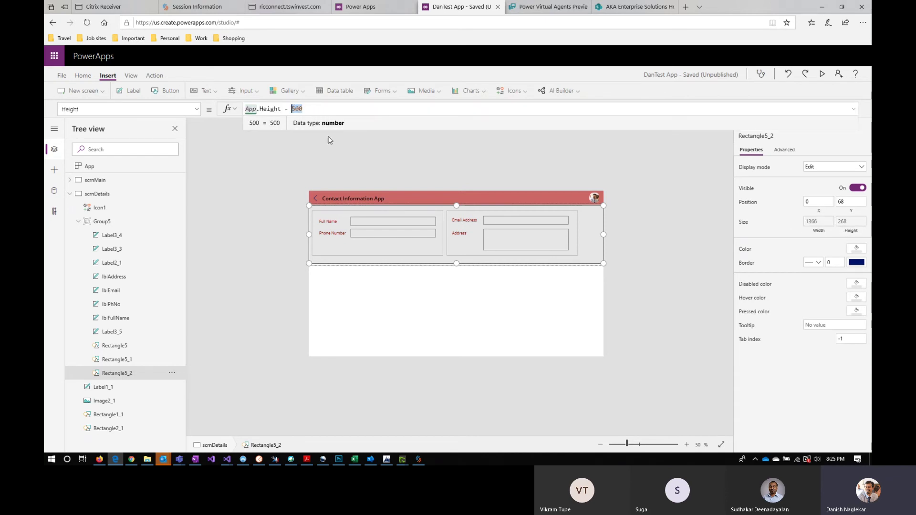
type("68")
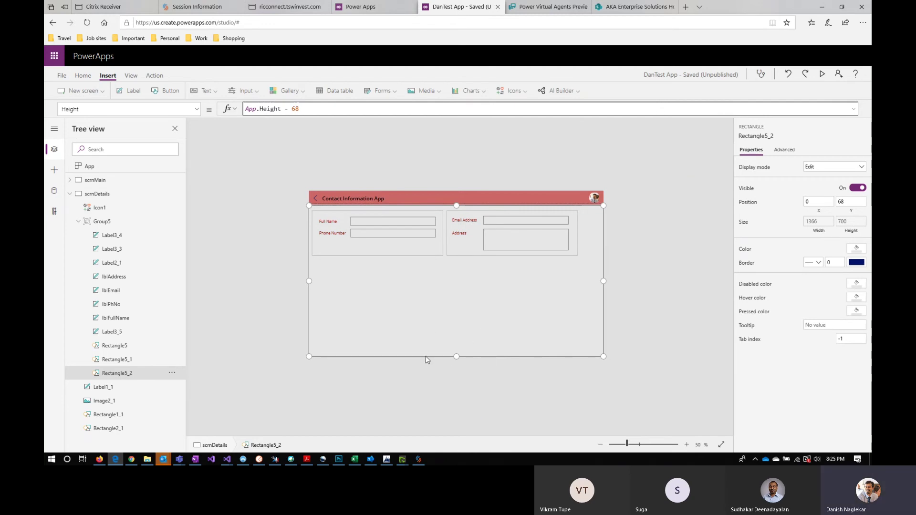
left_click(642, 289)
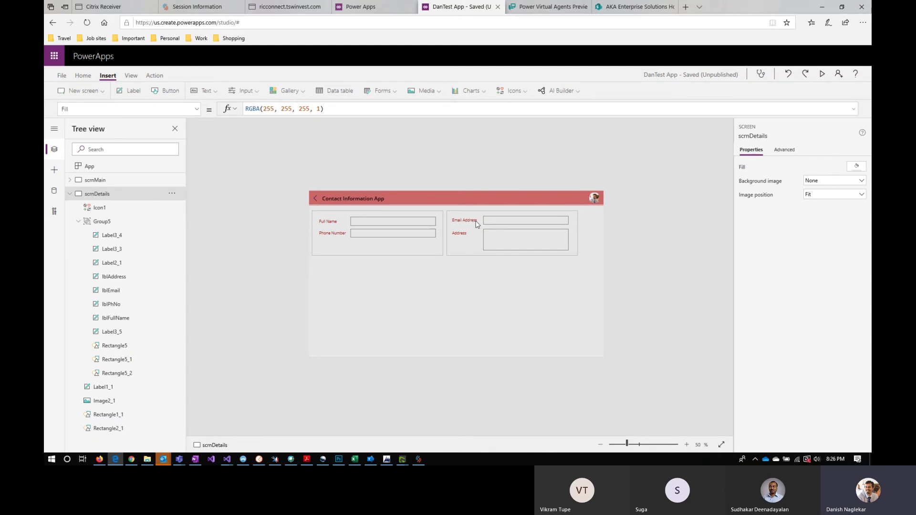
Zoom the canvas to 70%, preview the details screen, and detach its browser tab into a separate window.
left_click(686, 444)
left_click(687, 444)
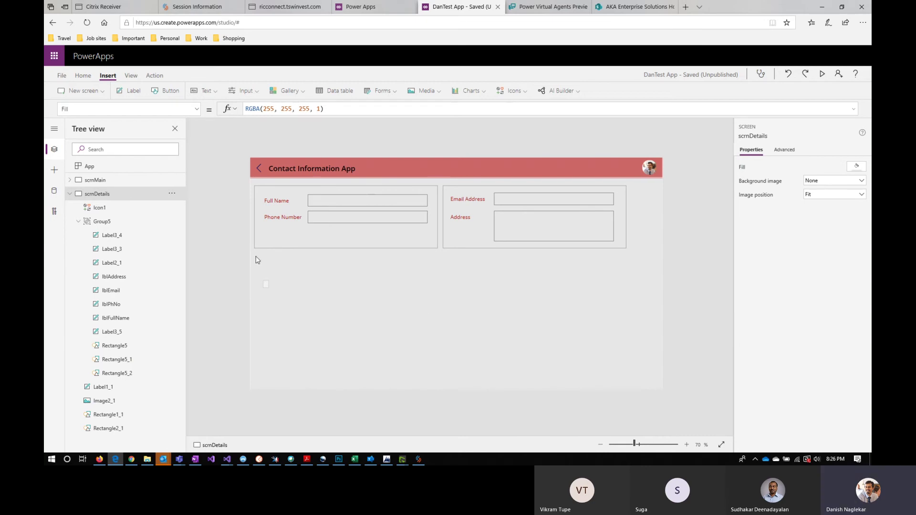
left_click(822, 73)
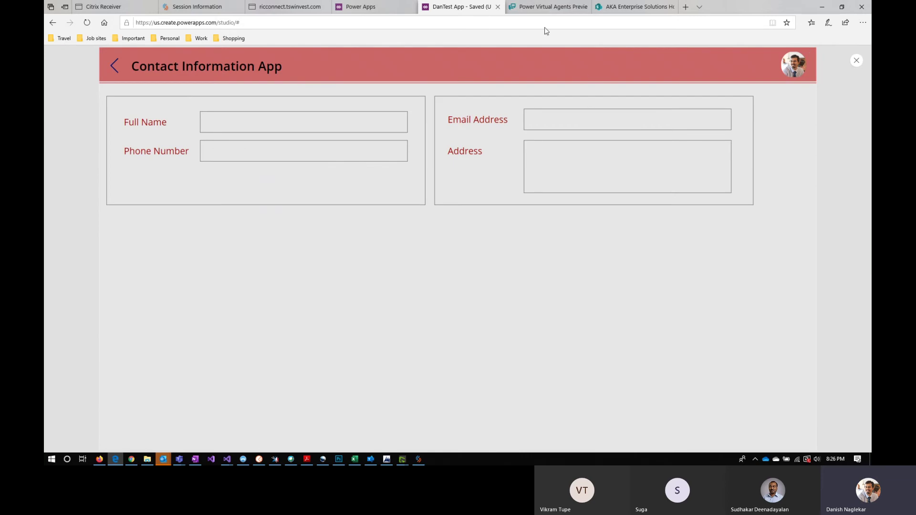
key("ctrl+w")
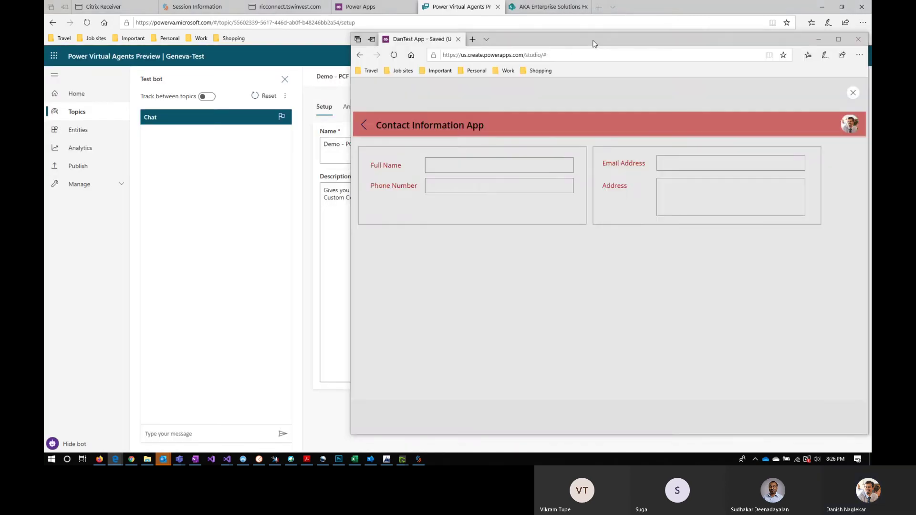
double_click(592, 42)
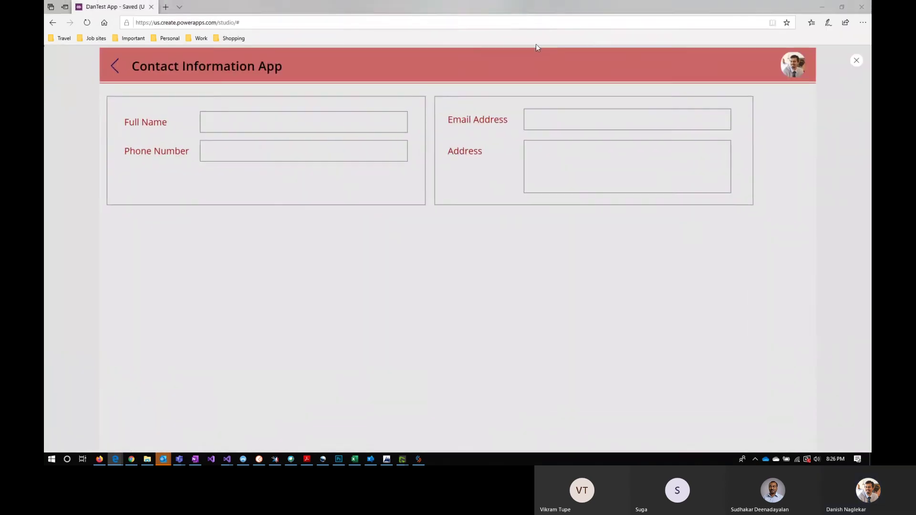
double_click(706, 13)
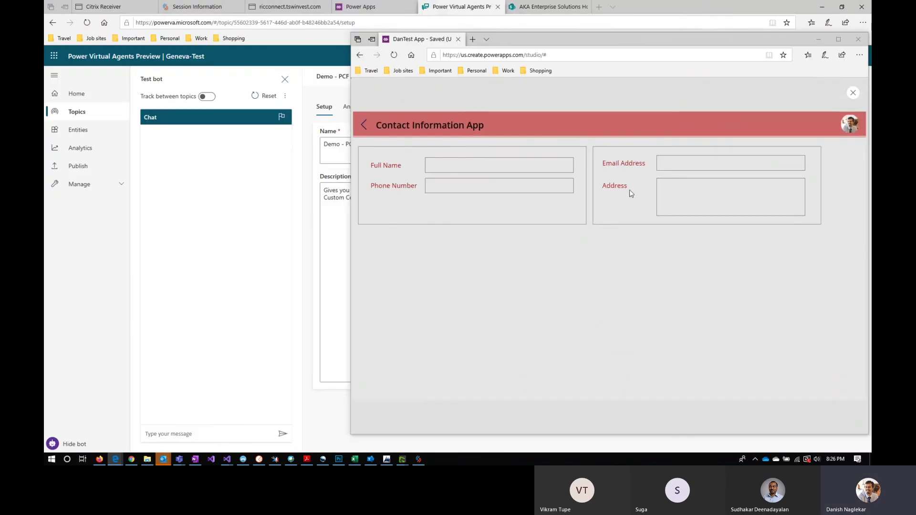
Narrow the preview window in stages to examine how the details screen scales, maximize it again, and close the preview.
left_click_drag(349, 261, 568, 259)
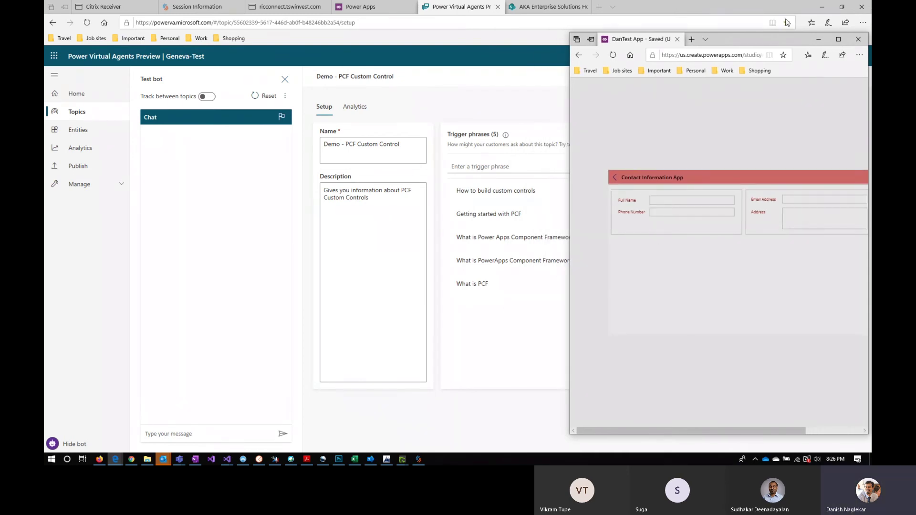
left_click_drag(787, 39, 464, 13)
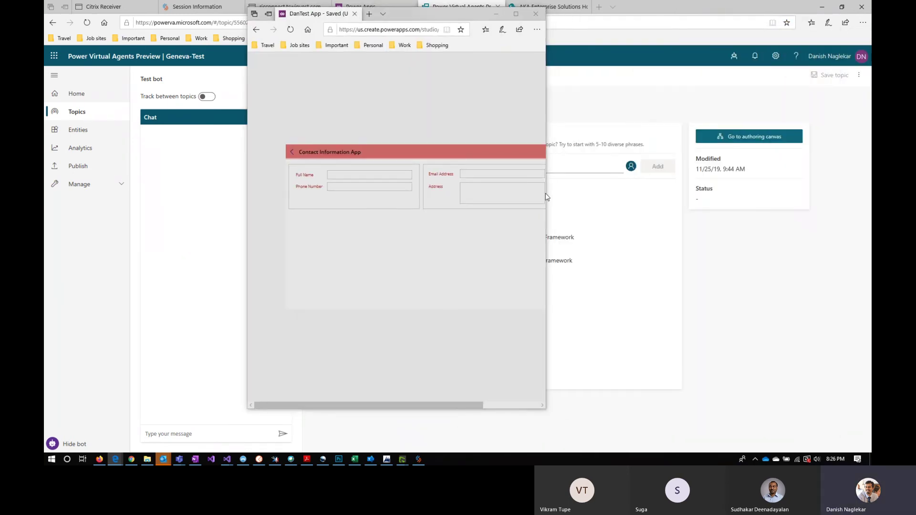
left_click_drag(457, 403, 485, 407)
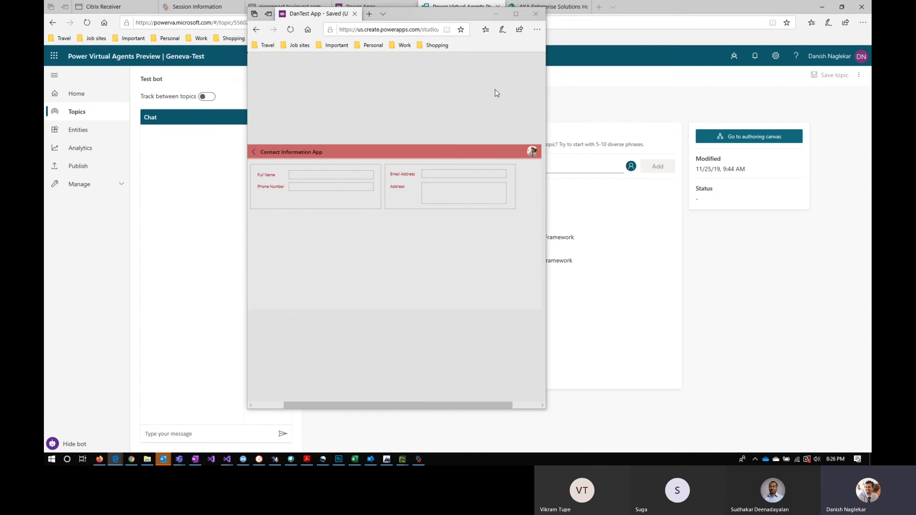
left_click_drag(549, 91, 469, 97)
left_click_drag(361, 403, 379, 406)
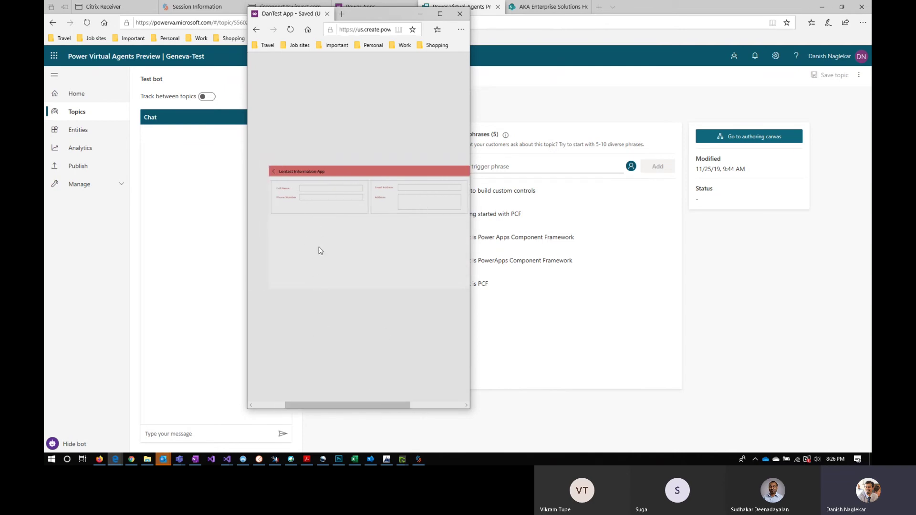
left_click(440, 13)
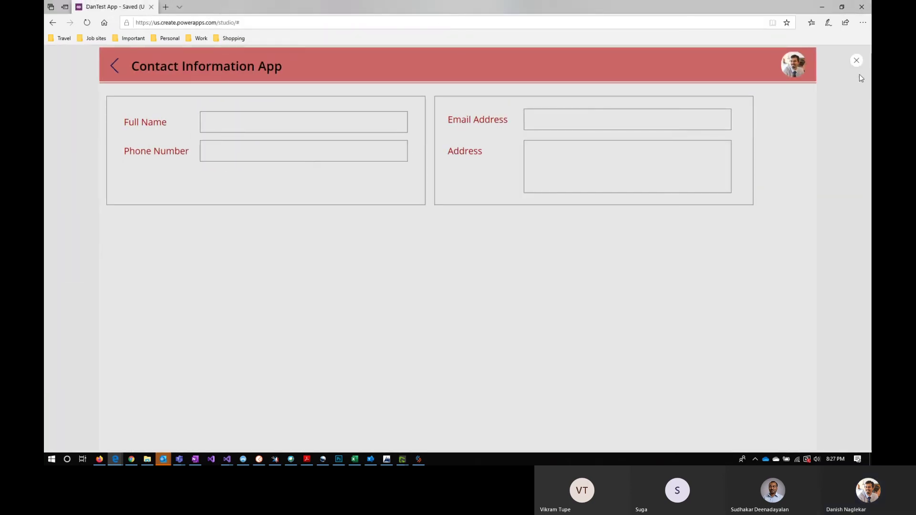
left_click(856, 60)
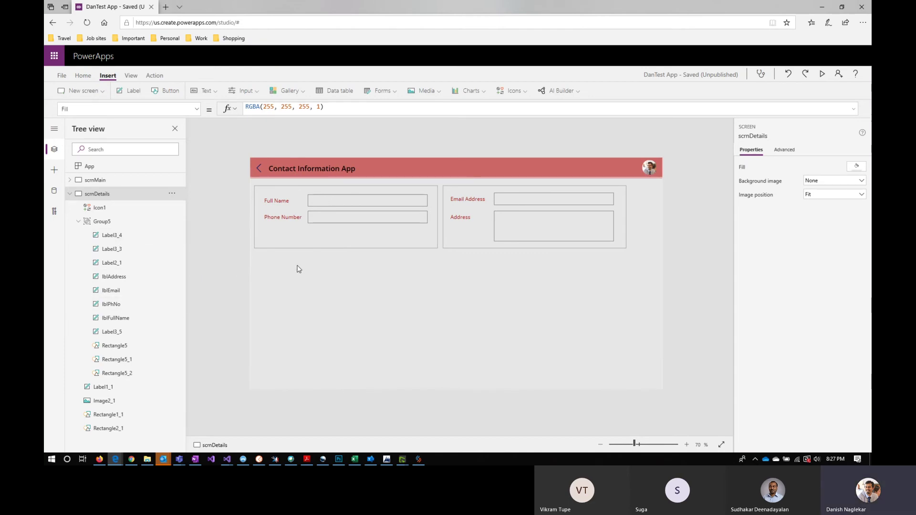
Set the width of Rectangle5, the border around the name and phone fields, to 600.
left_click(289, 245)
left_click(127, 363)
left_click(129, 346)
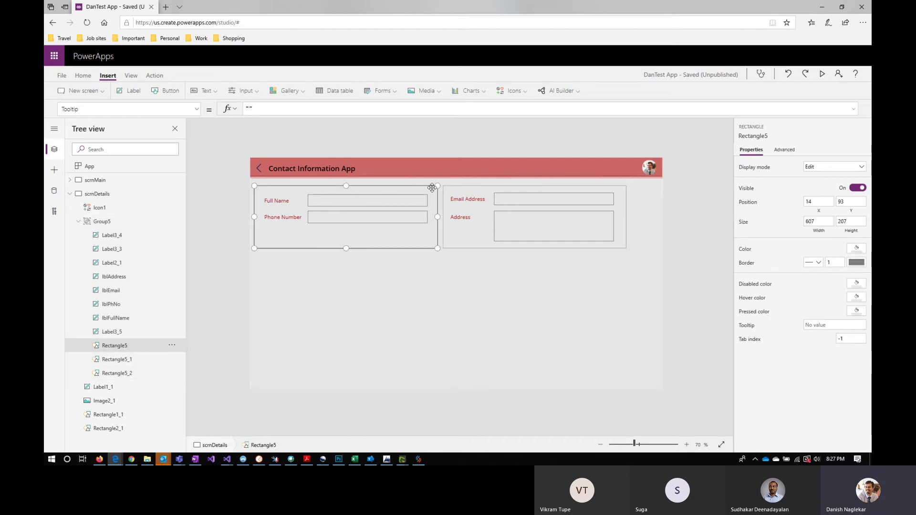
left_click(827, 221)
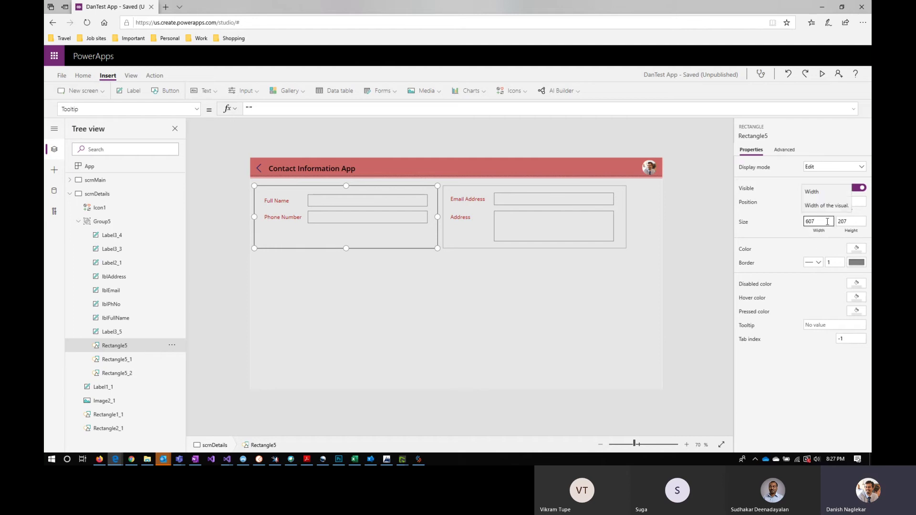
key("BackSpace")
type("0")
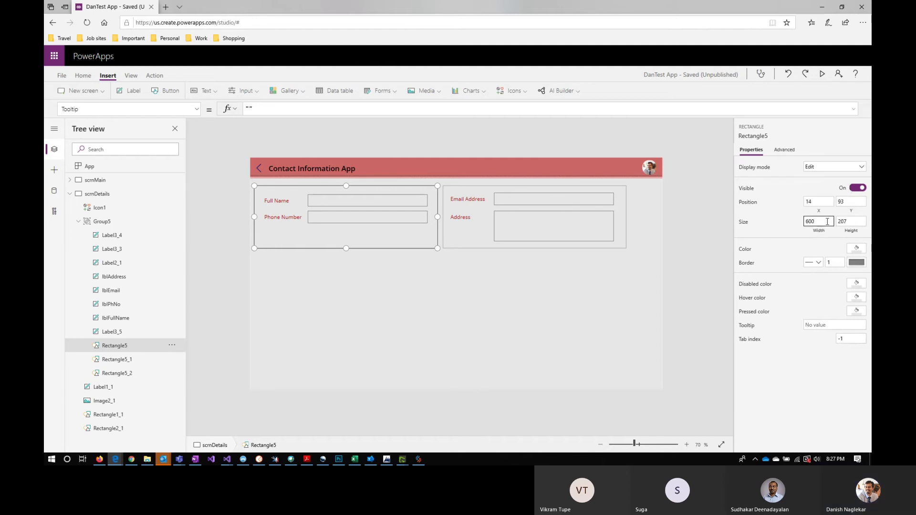
Set the width of Rectangle5_1, the border around the email and address fields, to 600.
left_click(599, 245)
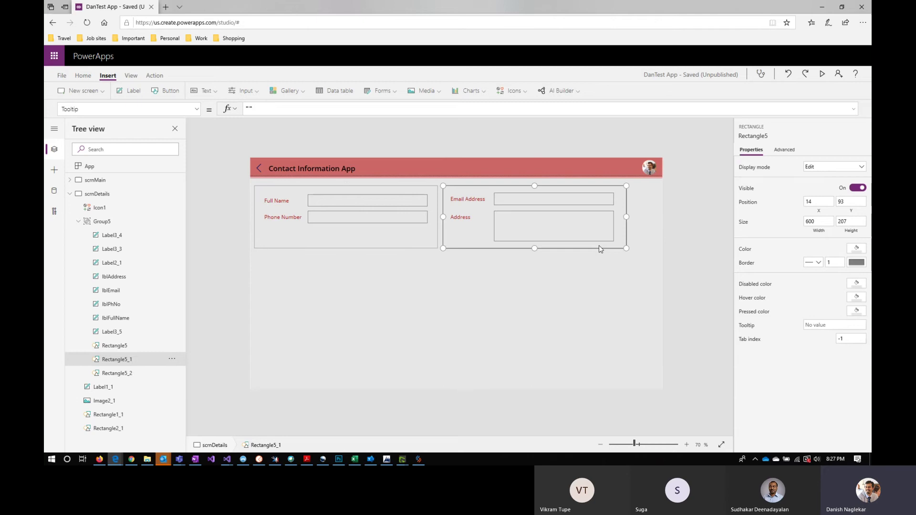
left_click(820, 222)
key("BackSpace")
type("0")
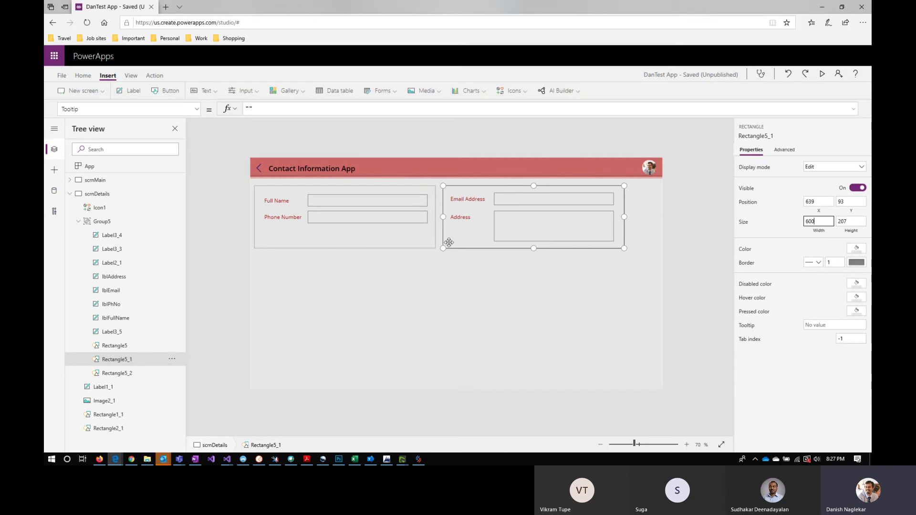
Check which area each rectangle in Group5 covers and rename the background Rectangle5_2 as rectMain.
left_click(444, 288)
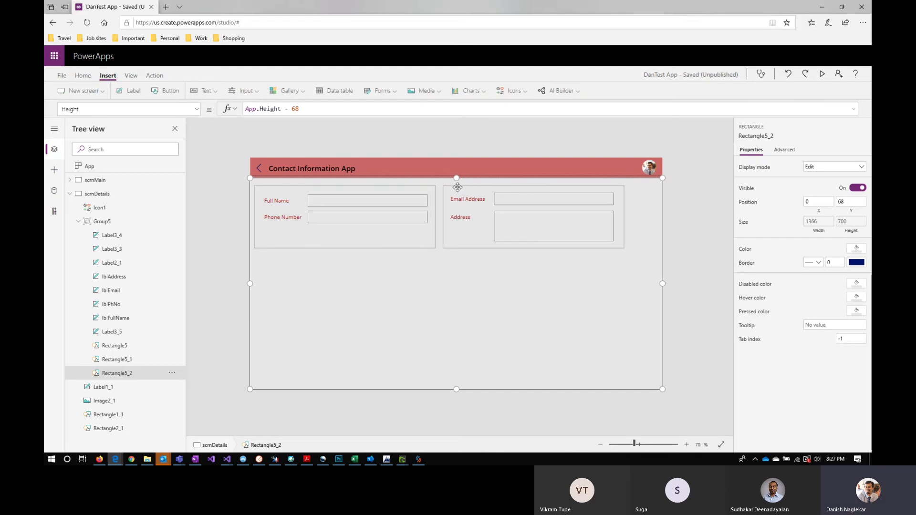
left_click(130, 346)
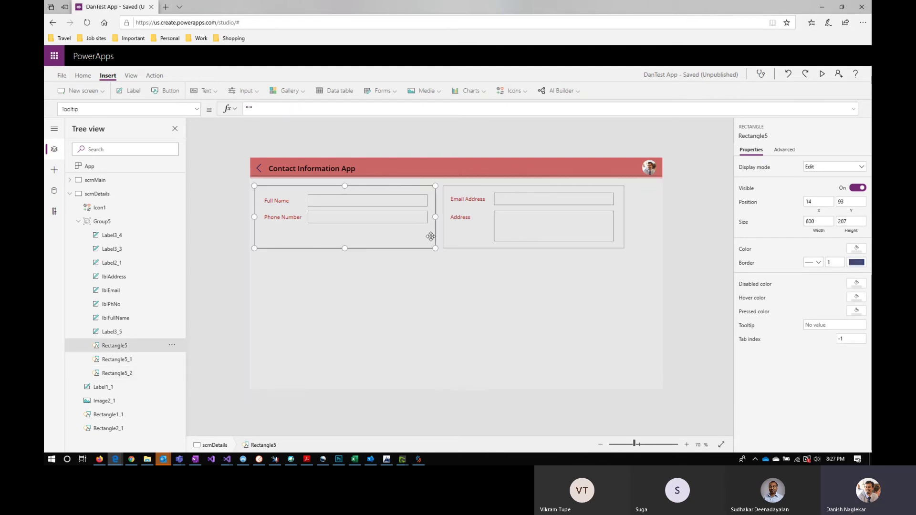
left_click(468, 190)
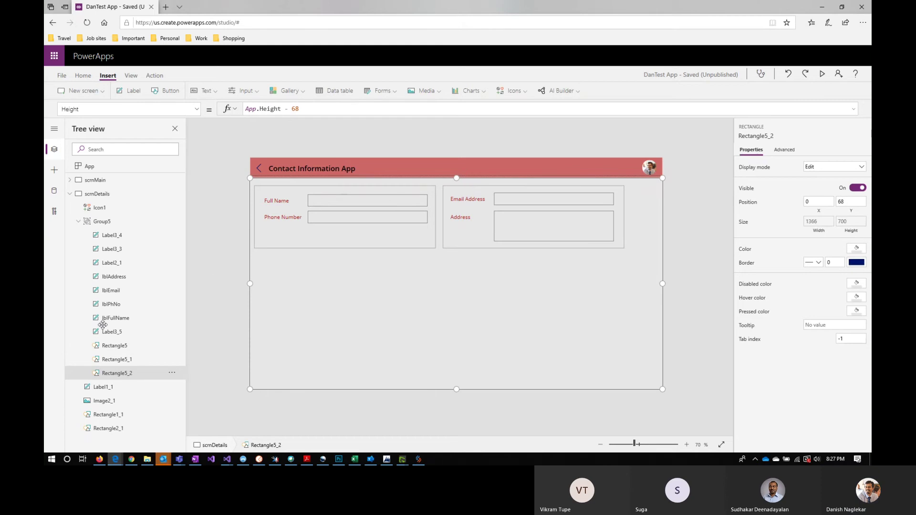
left_click(118, 348)
left_click(117, 362)
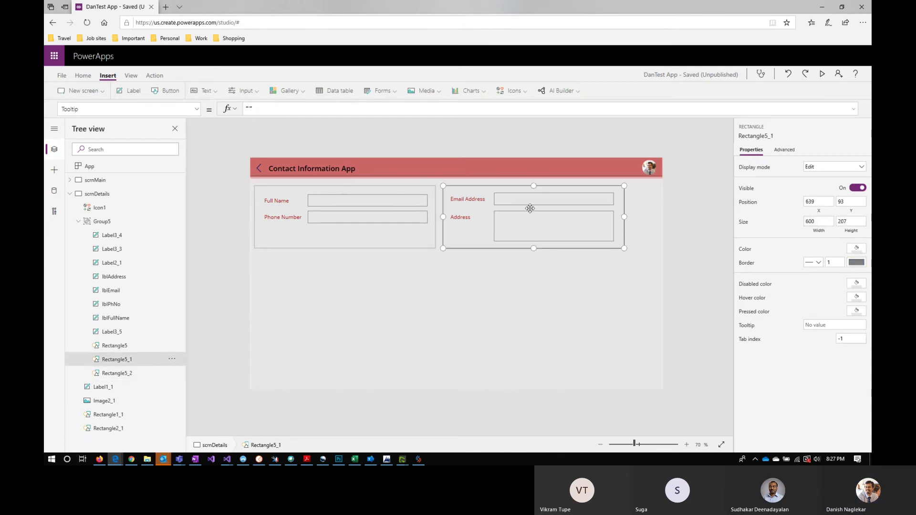
left_click(131, 375)
double_click(132, 375)
type("rectMain")
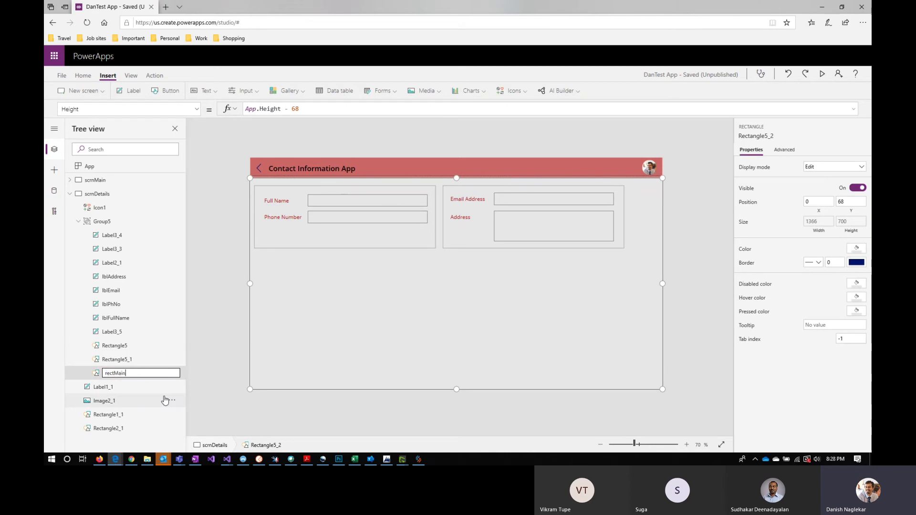
key("Return")
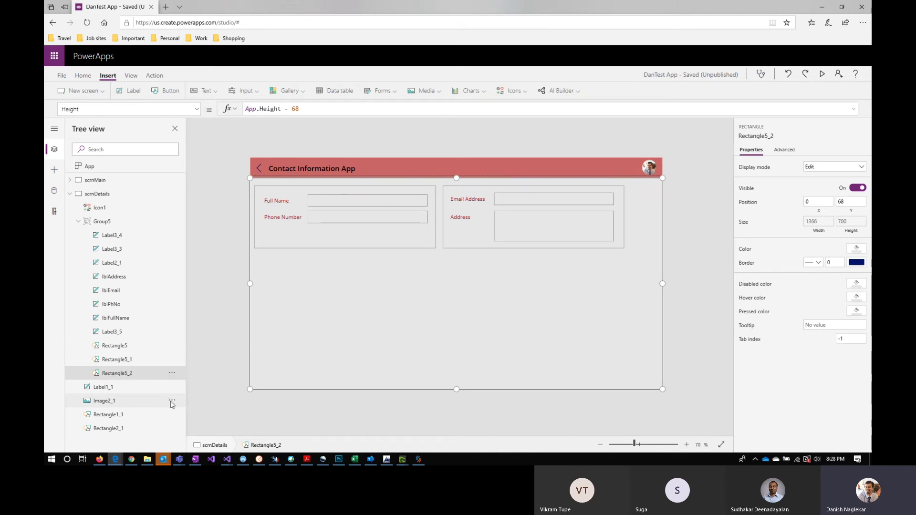
Rename the border around the email and address fields as rectRight and the border around the name and phone fields as rectLeft.
double_click(139, 359)
type("rectRight")
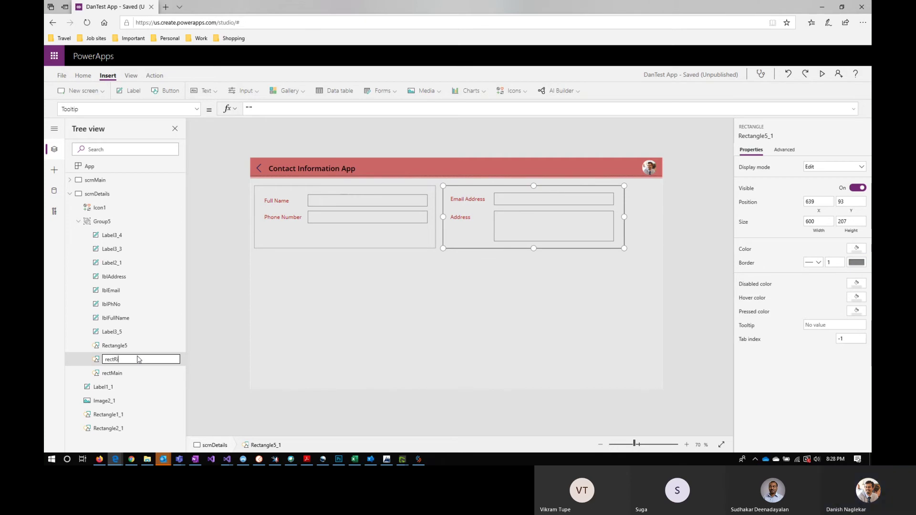
key("Return")
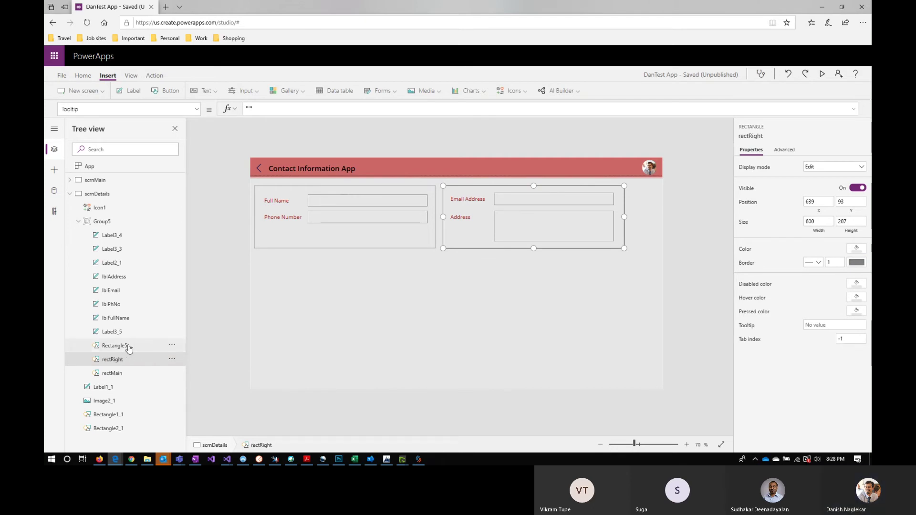
double_click(129, 346)
type("rectLeft")
key("Return")
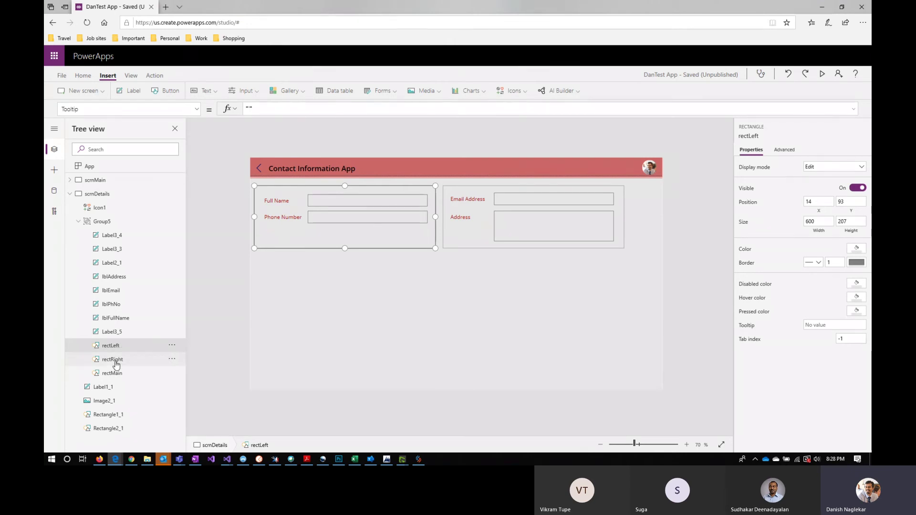
Replace rectRight's X position with the start of a conditional formula testing the background's width: If(rectMain.Width < 610,.
left_click(115, 360)
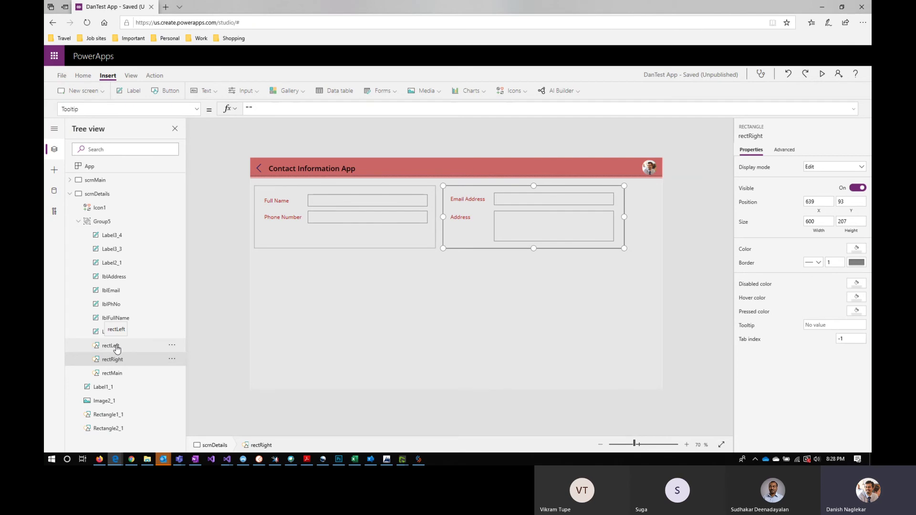
left_click(117, 349)
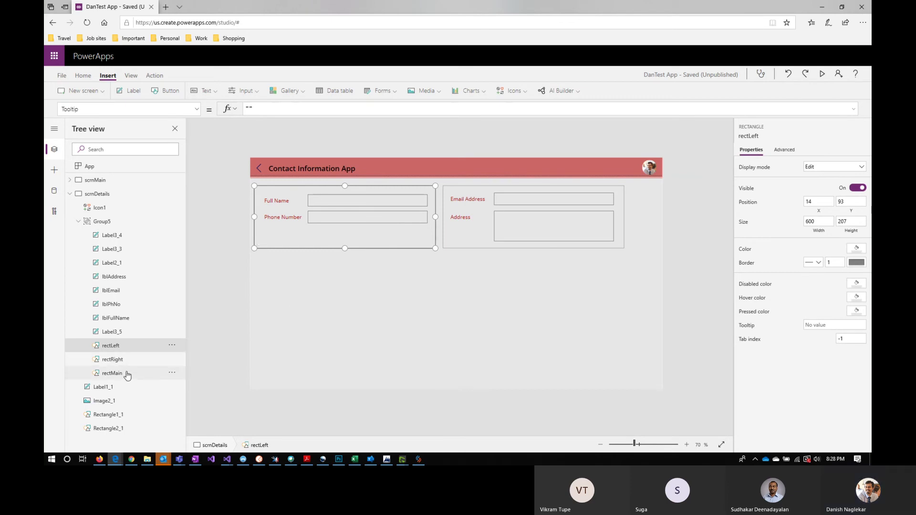
left_click(126, 360)
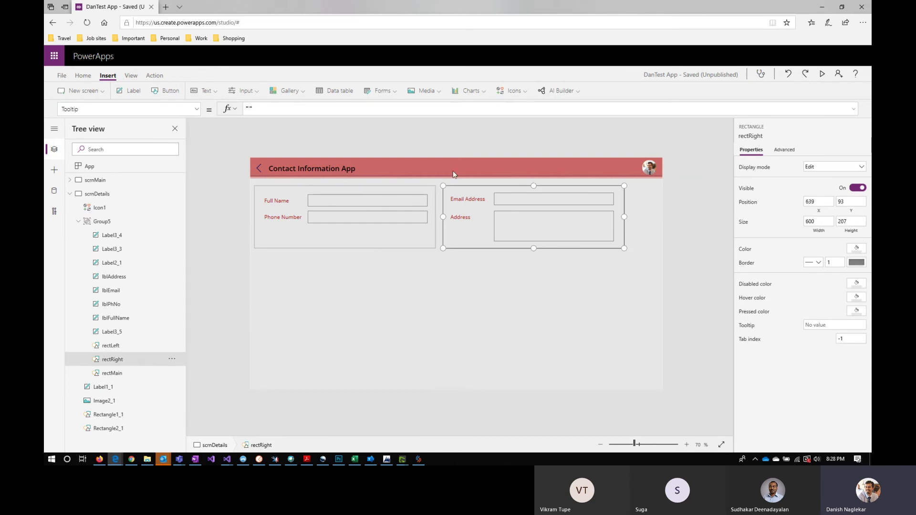
left_click(820, 212)
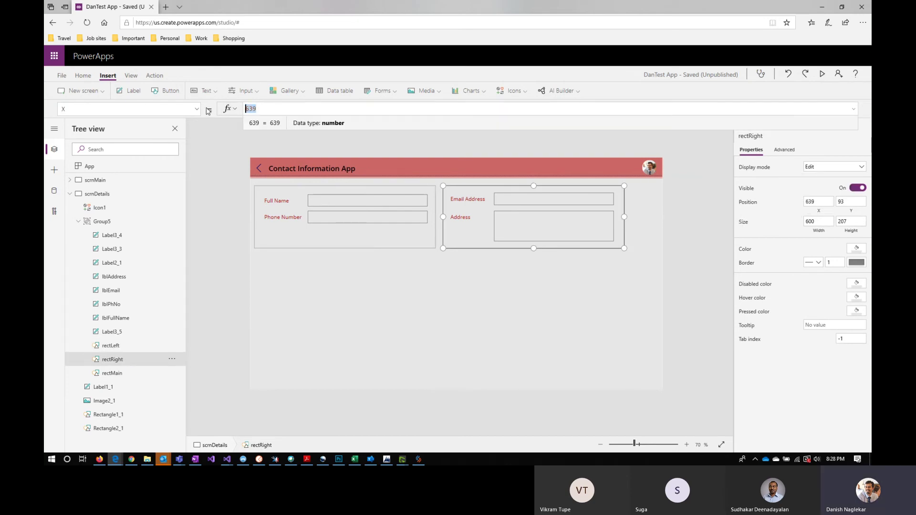
type("If")
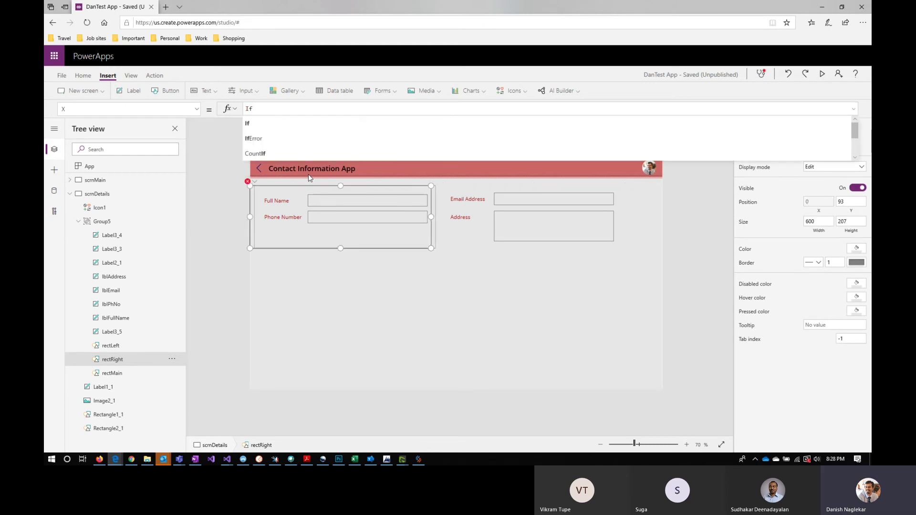
type("(")
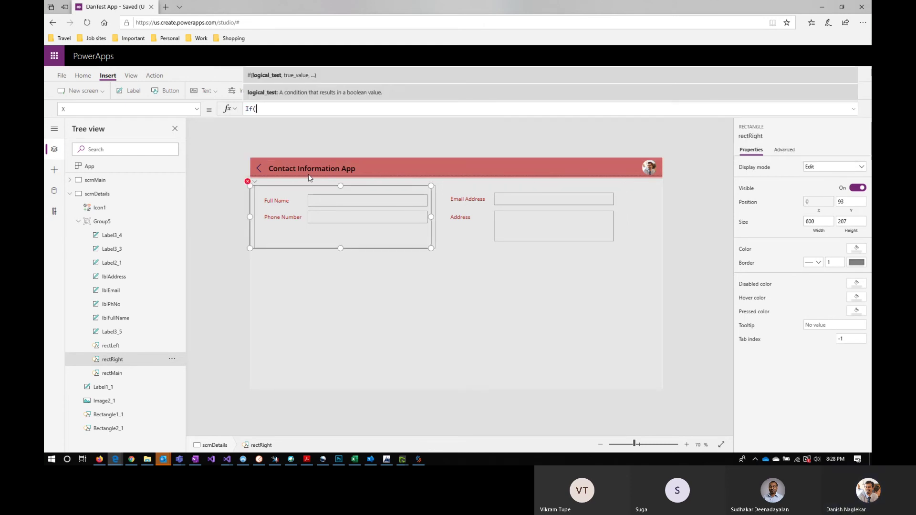
type("rectmain")
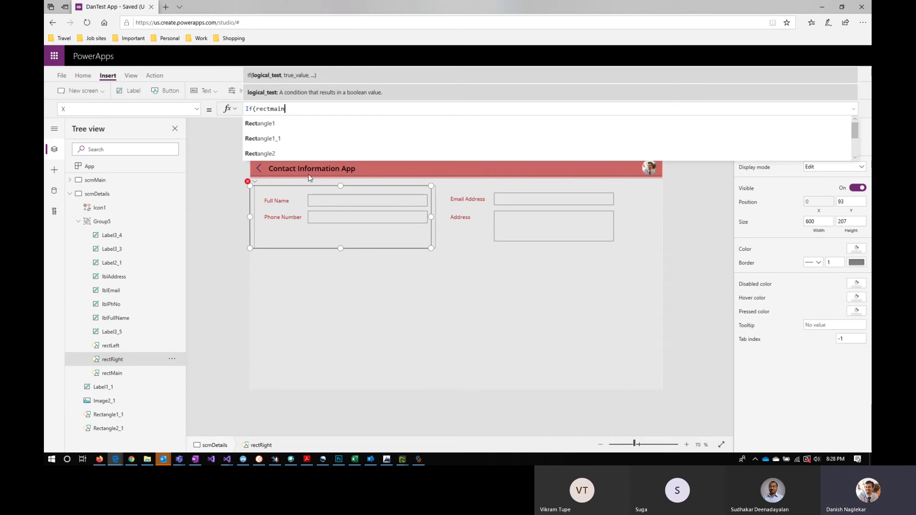
type(".w")
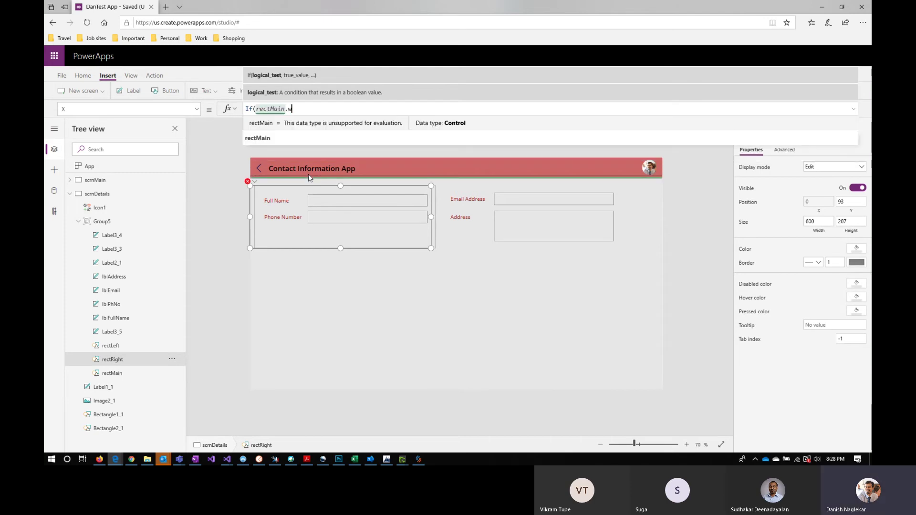
type("idth")
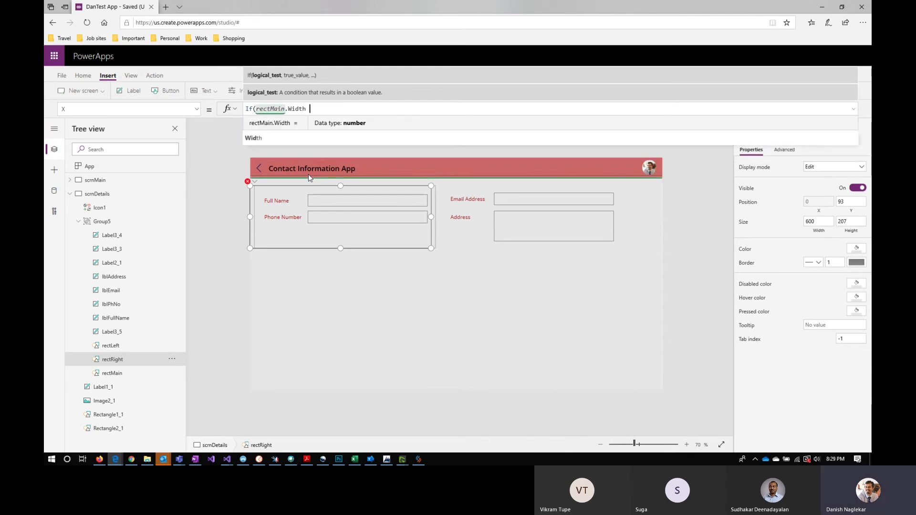
type(" <")
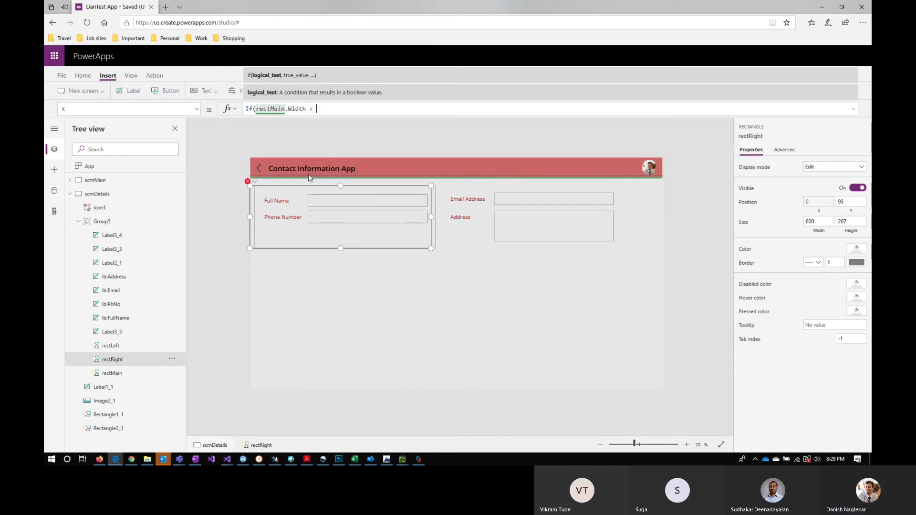
type(" 610,")
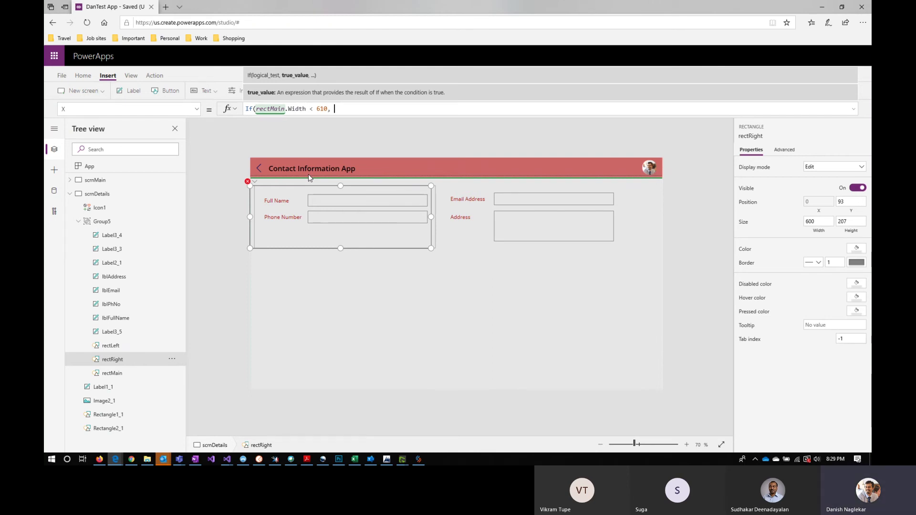
Add rectLeft.X to rectRight's X formula as the value used when the width condition is true.
type("rect")
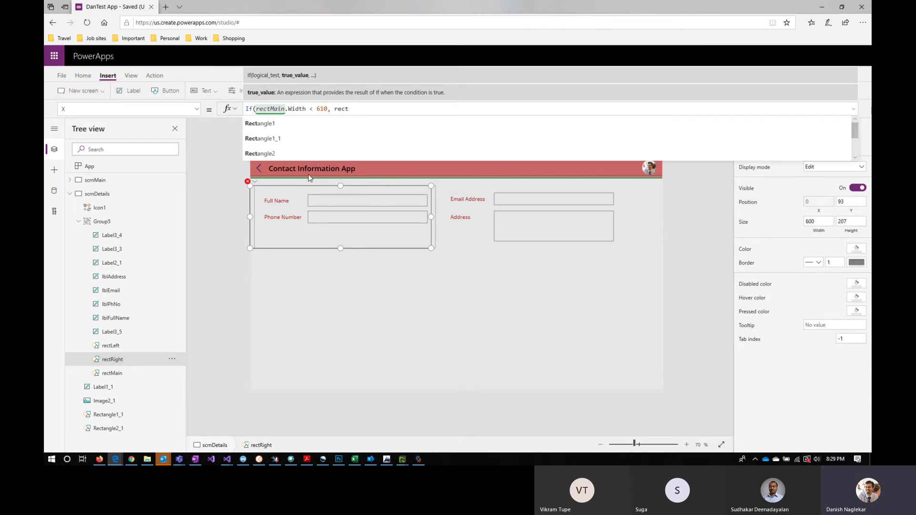
type("Left")
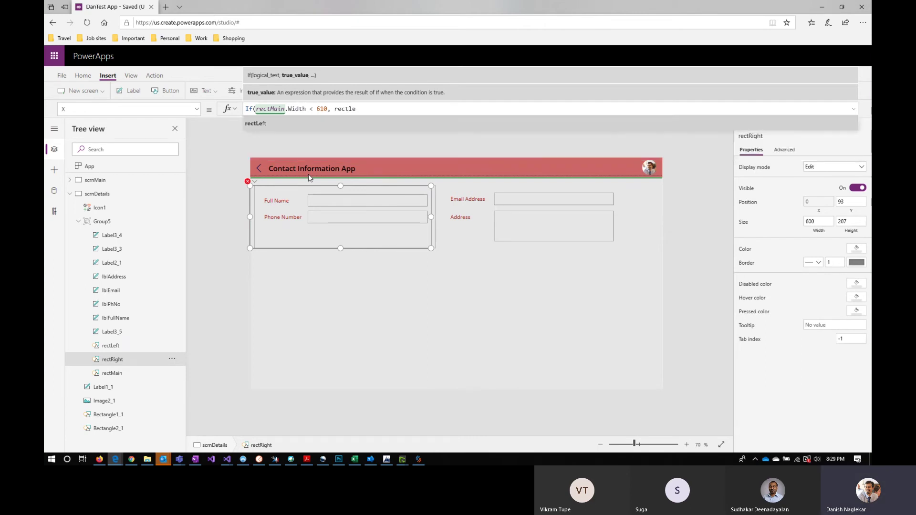
type(".x")
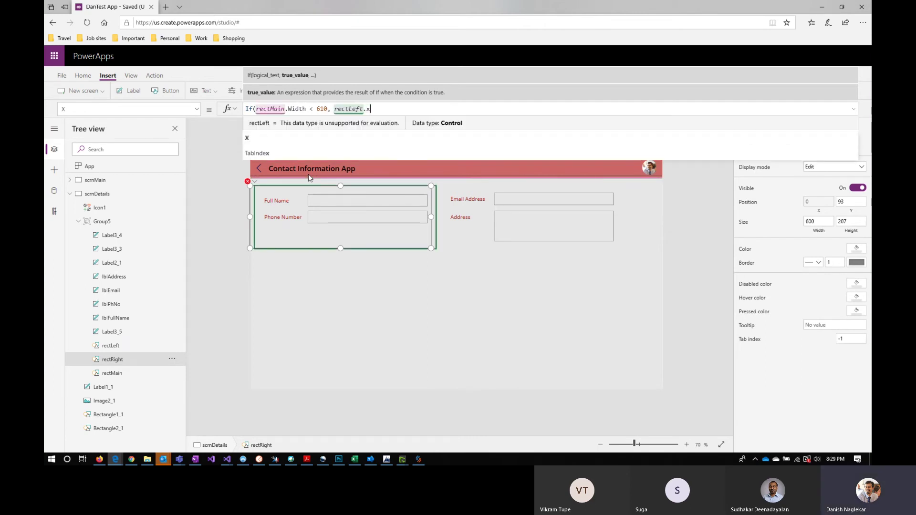
key("Tab")
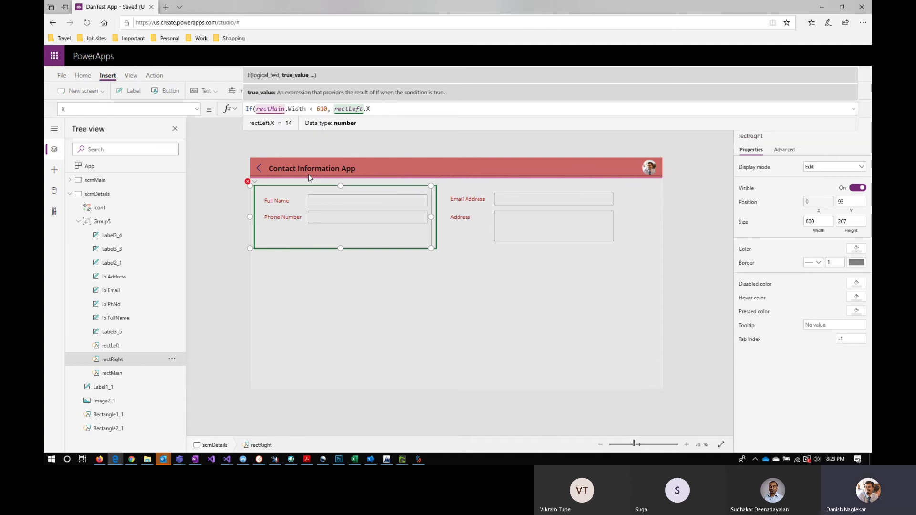
type(",")
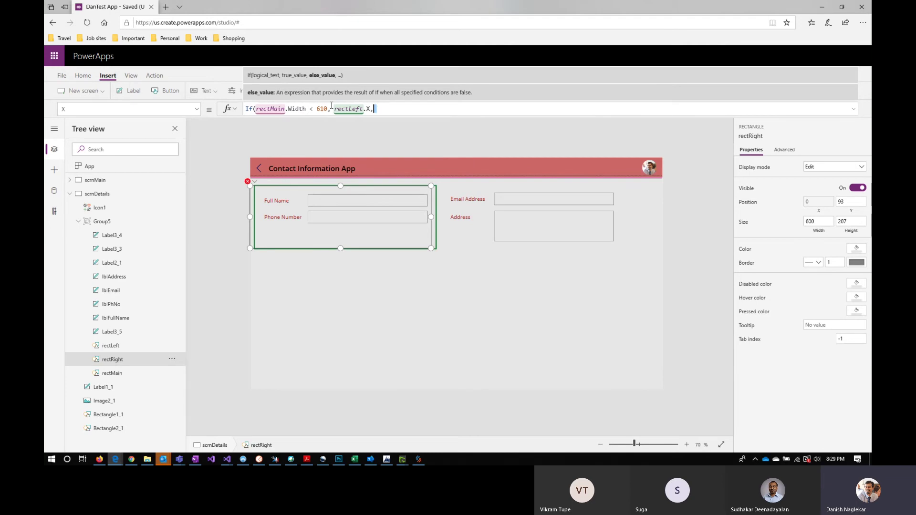
Complete rectRight's X formula with 639 as the else value, giving If(rectMain.Width < 610, rectLeft.X, 639).
left_click_drag(377, 109, 240, 108)
key("ctrl+x")
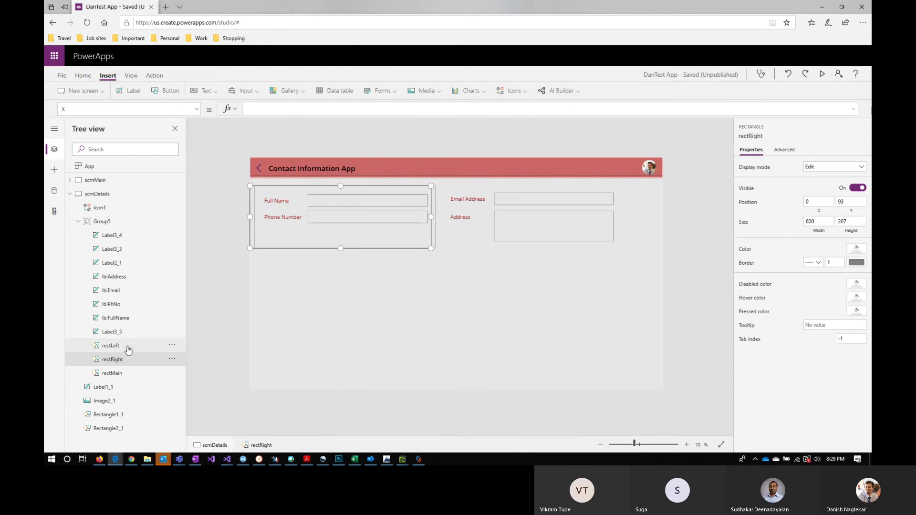
type("639")
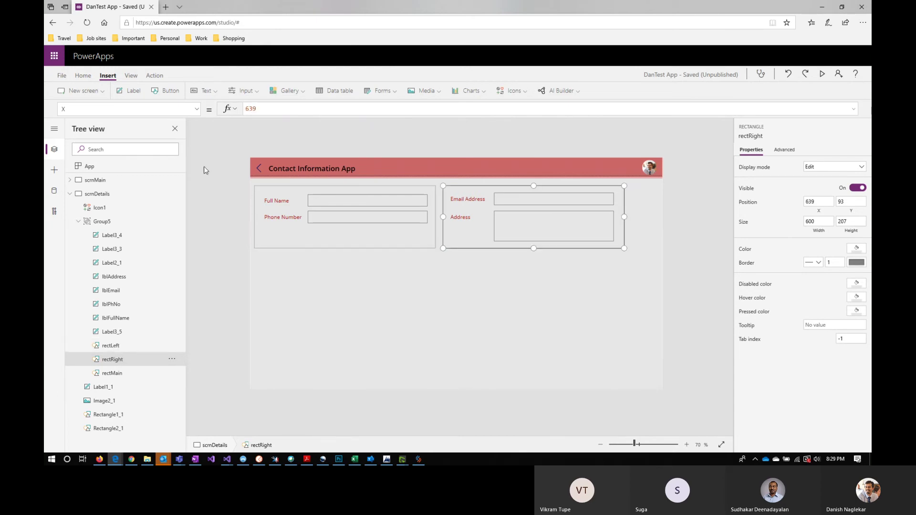
left_click(266, 108)
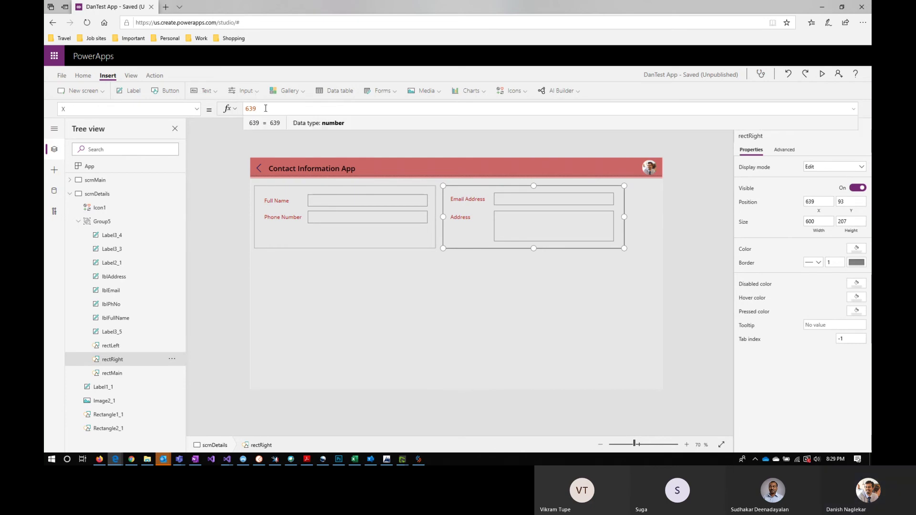
key("Home")
key("ctrl+v")
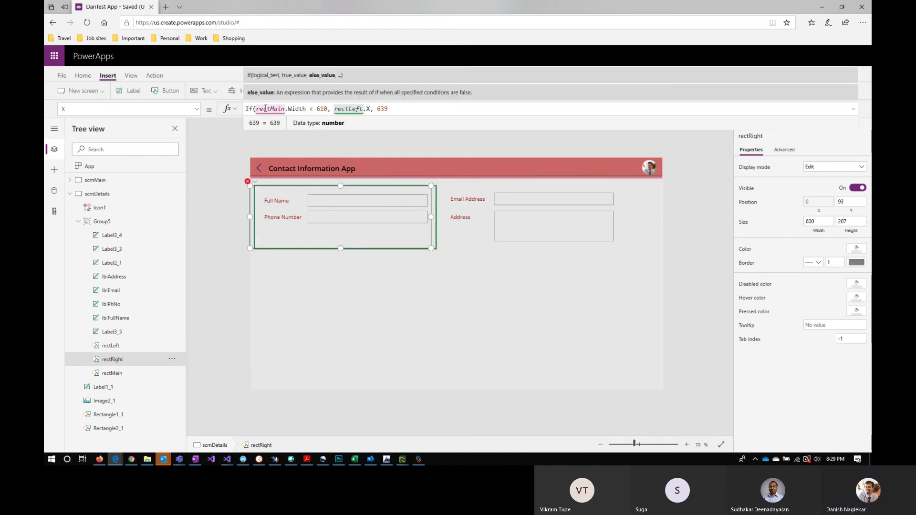
type(")")
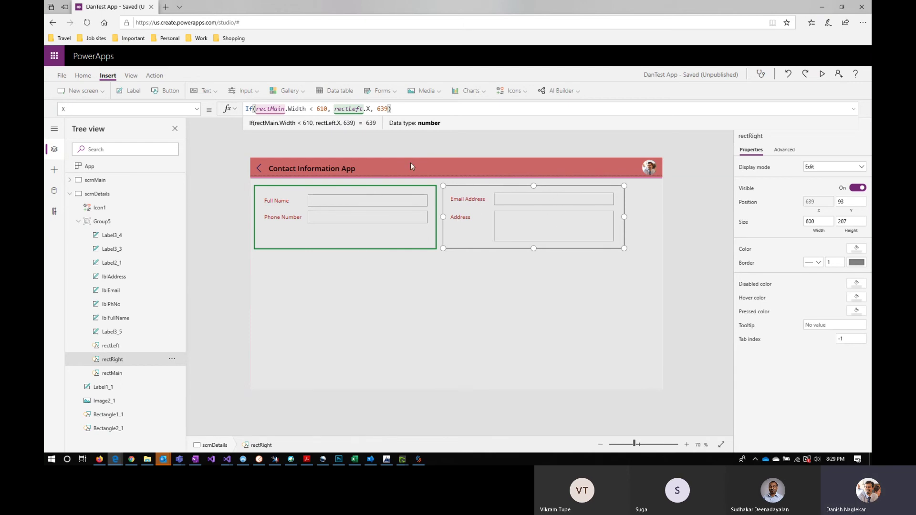
left_click_drag(401, 108, 244, 108)
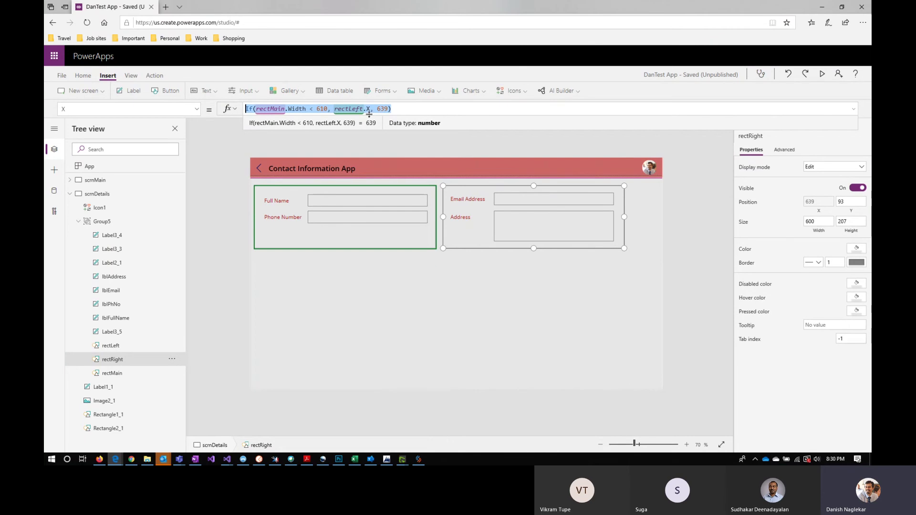
Preview the details screen in a narrow, a wider and a maximized window to examine the panel layout, and close the preview.
left_click(823, 76)
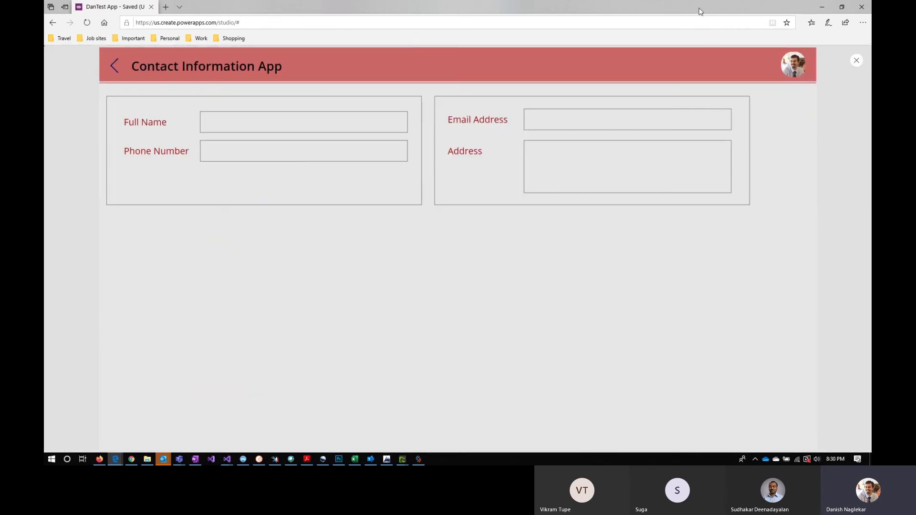
left_click(842, 7)
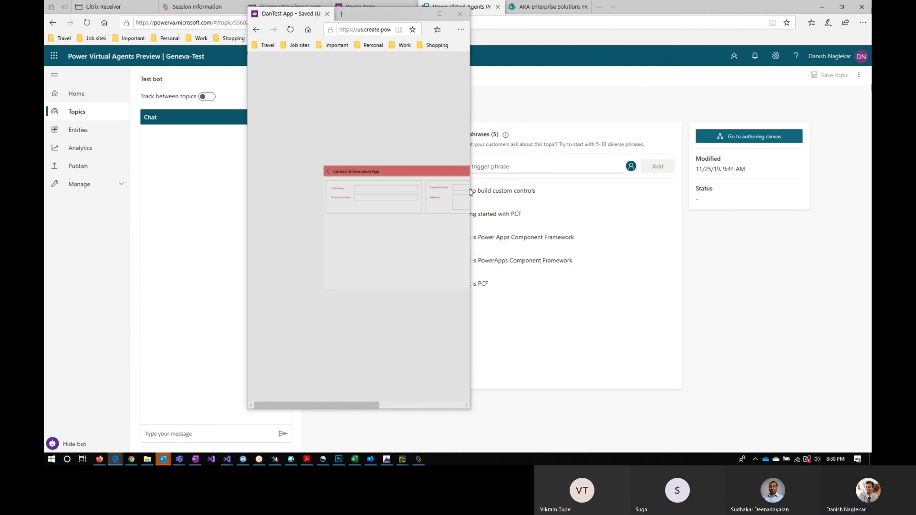
left_click_drag(469, 192, 547, 191)
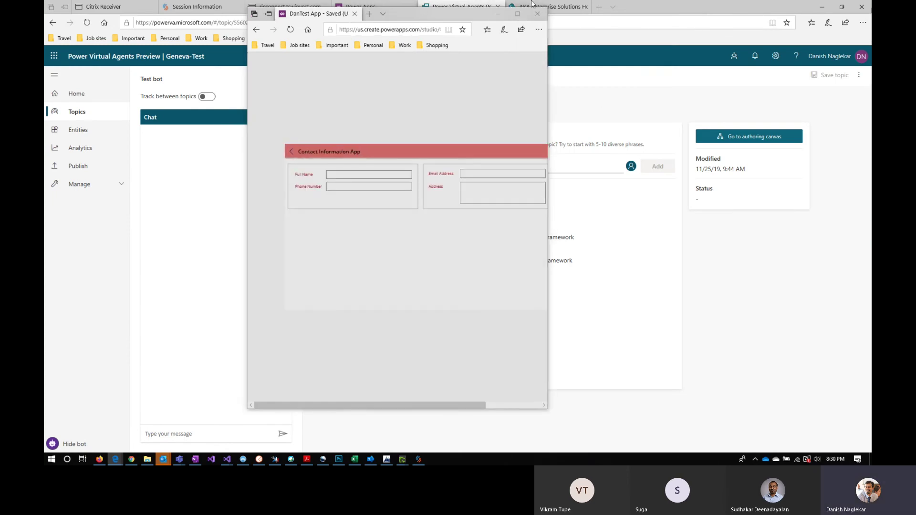
left_click(518, 14)
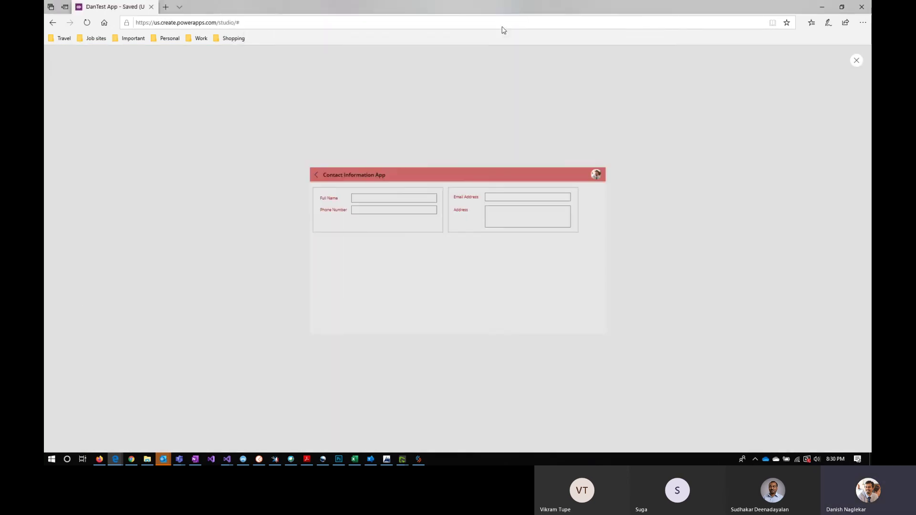
left_click(855, 60)
Turn on Scale to fit in the app's screen size and orientation settings with Lock aspect ratio off, apply it and return to the editor.
left_click(65, 78)
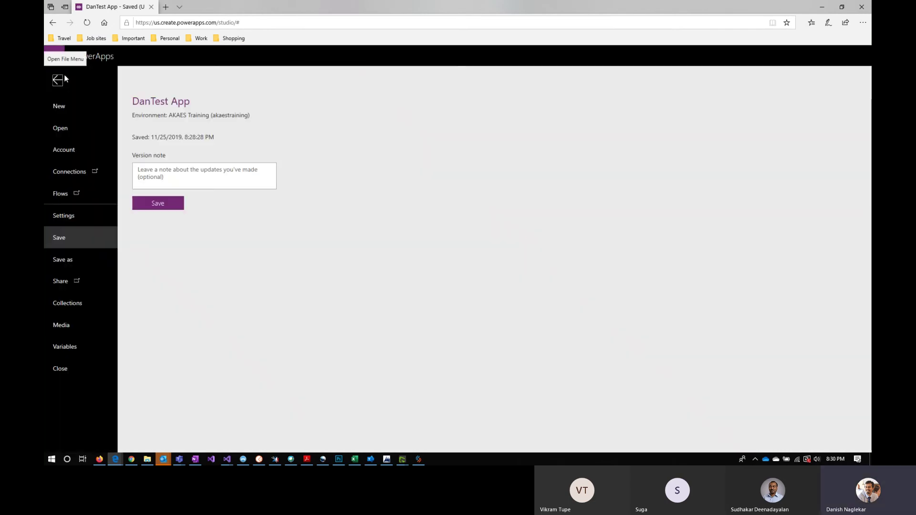
left_click(76, 221)
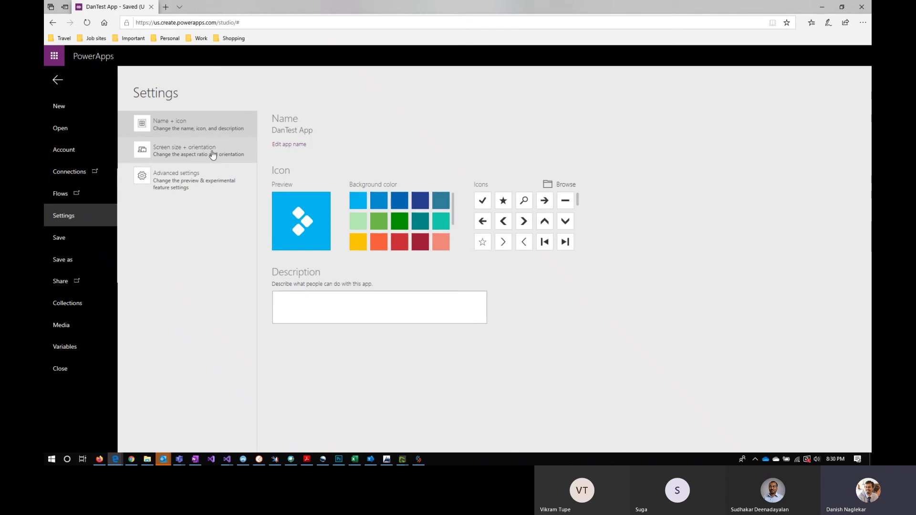
left_click(213, 154)
scroll(430, 310, "down", 3)
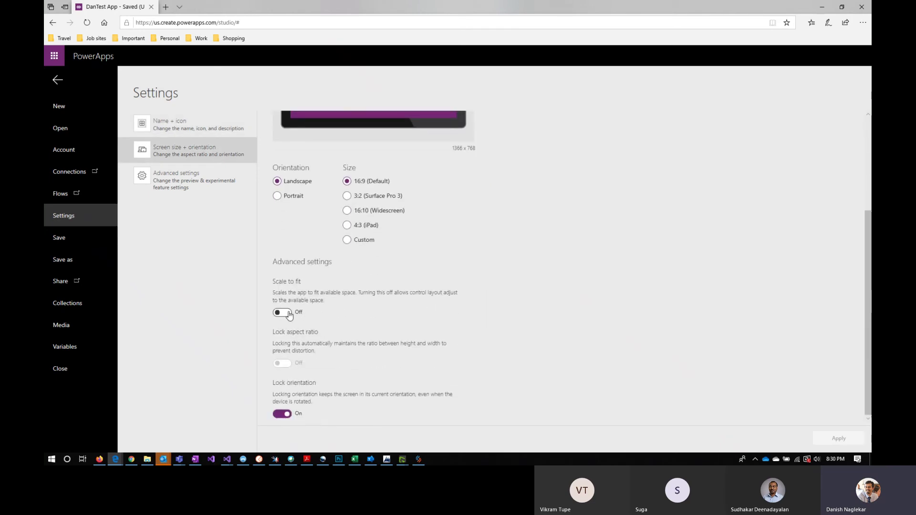
left_click(283, 313)
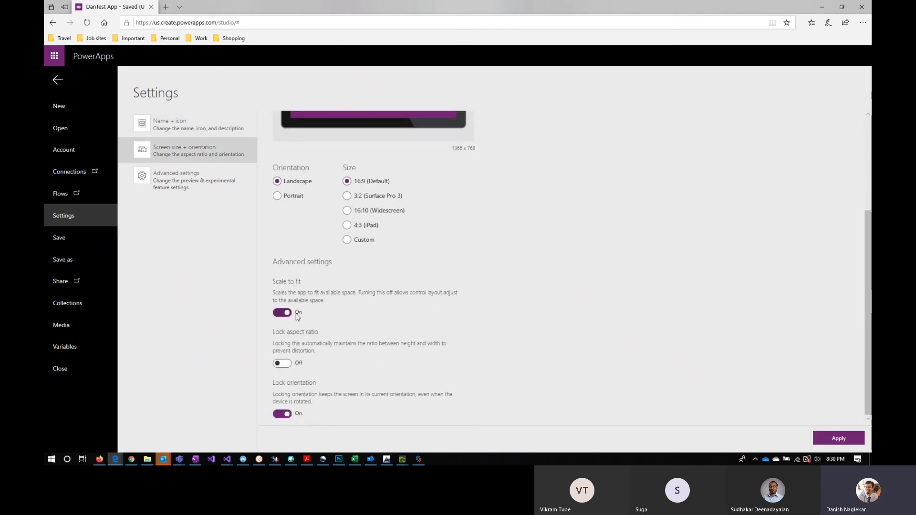
left_click(285, 367)
left_click(848, 440)
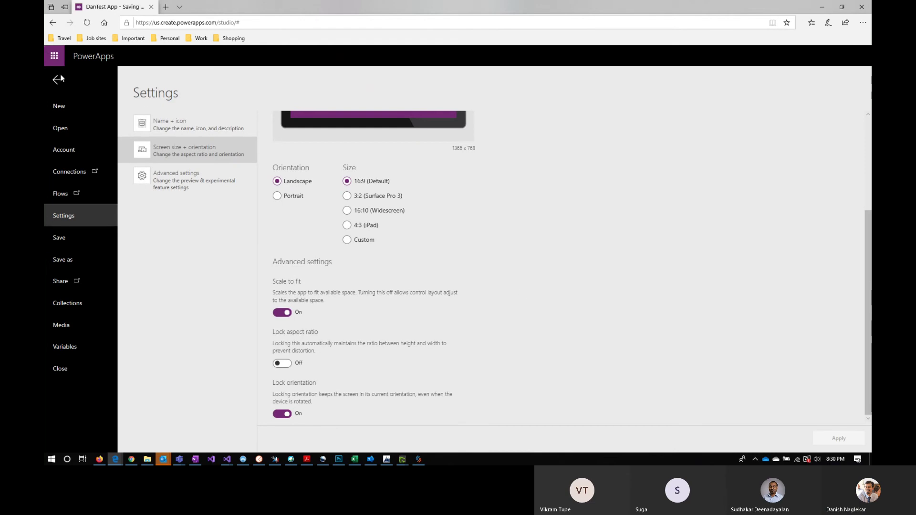
left_click(59, 80)
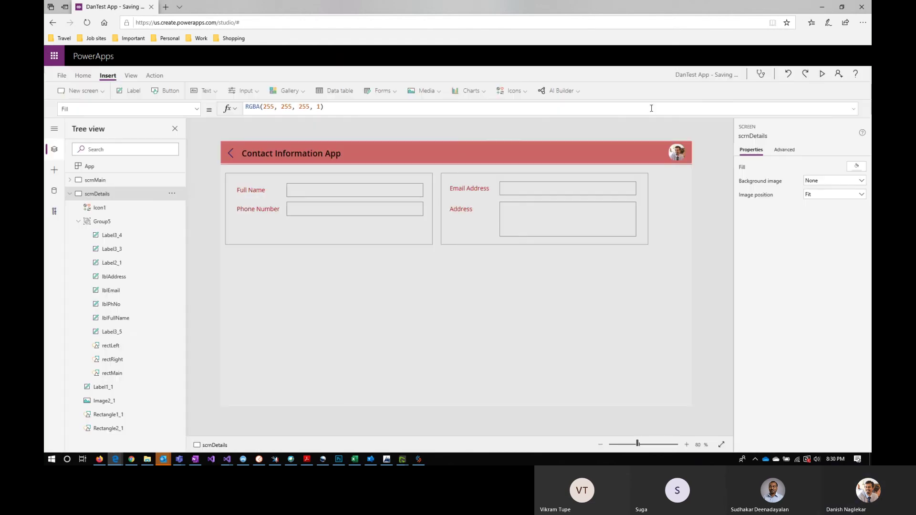
Preview the details screen in a reduced and a maximized window to examine how the panels scale, and close the preview.
left_click(826, 74)
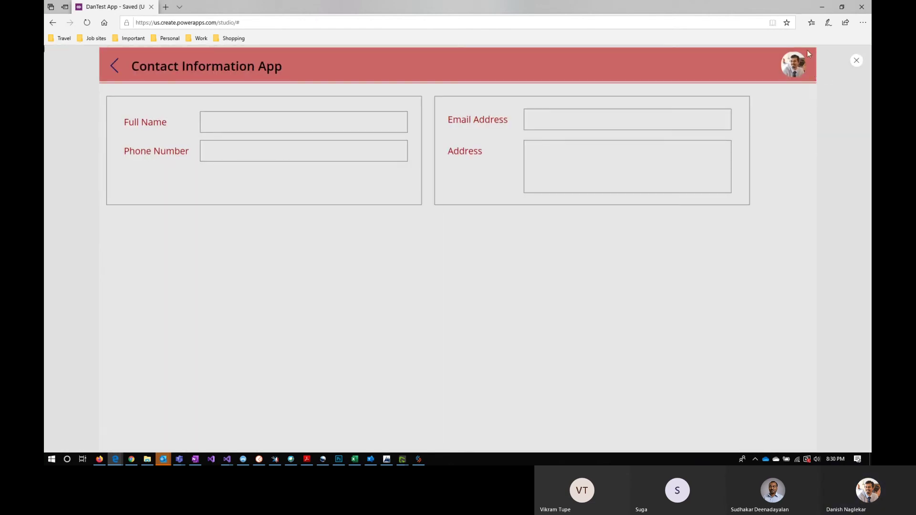
double_click(758, 6)
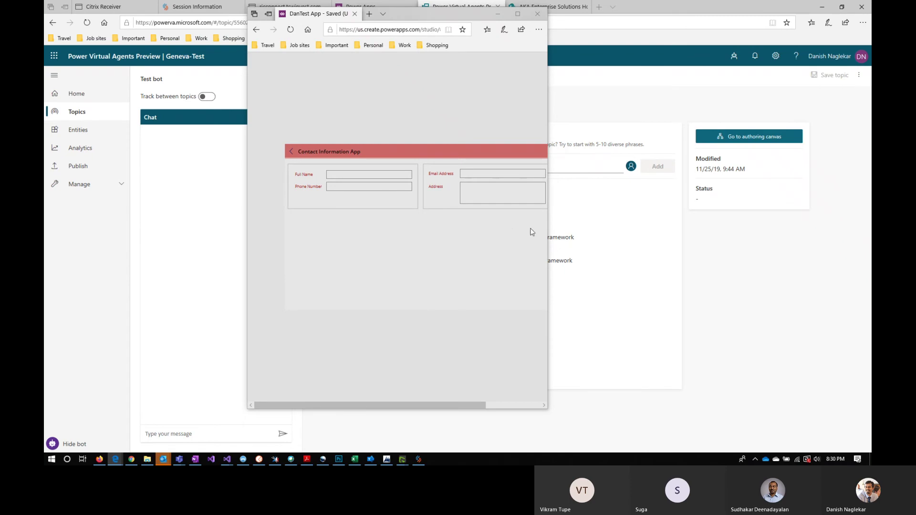
mouse_move(547, 228)
left_mouse_down()
mouse_move(599, 228)
mouse_move(555, 229)
left_mouse_up()
left_click(523, 14)
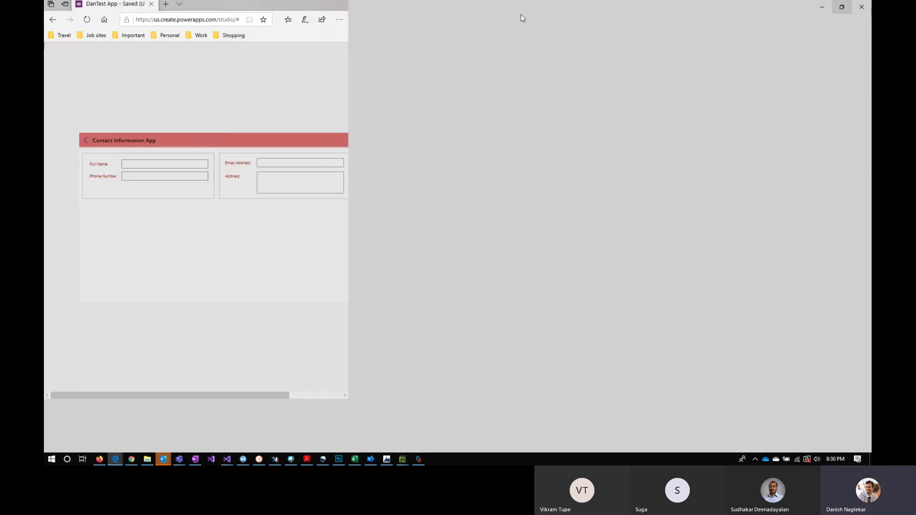
key("Escape")
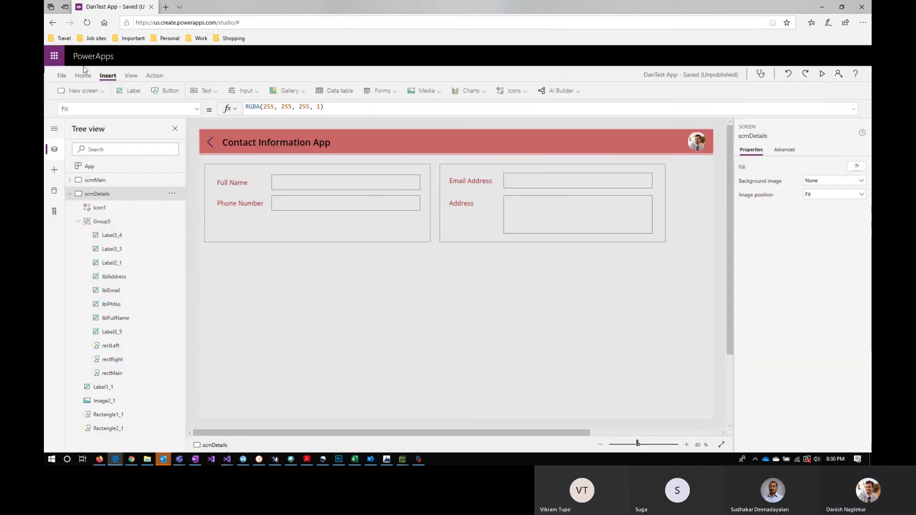
Turn on Lock aspect ratio in the app's screen size and orientation settings, apply it and return to the editor.
left_click(61, 75)
left_click(79, 217)
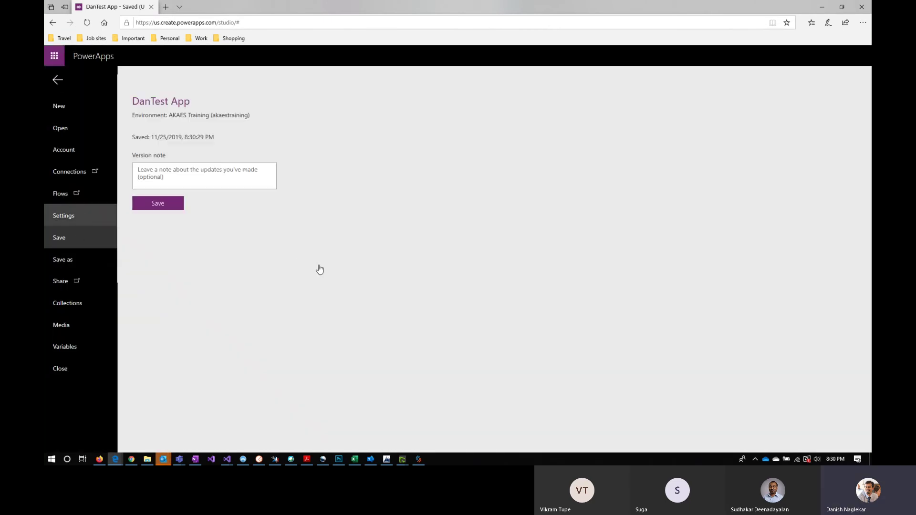
left_click(196, 158)
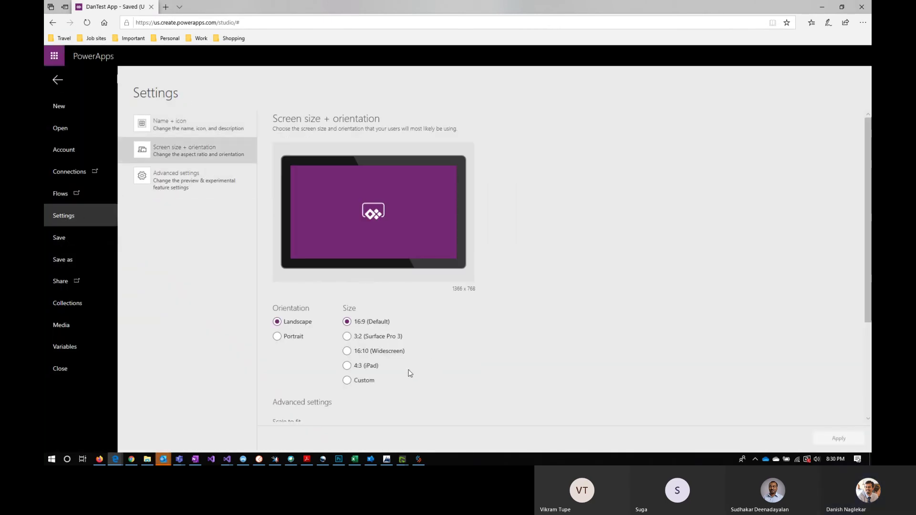
scroll(409, 370, "down", 3)
left_click(283, 364)
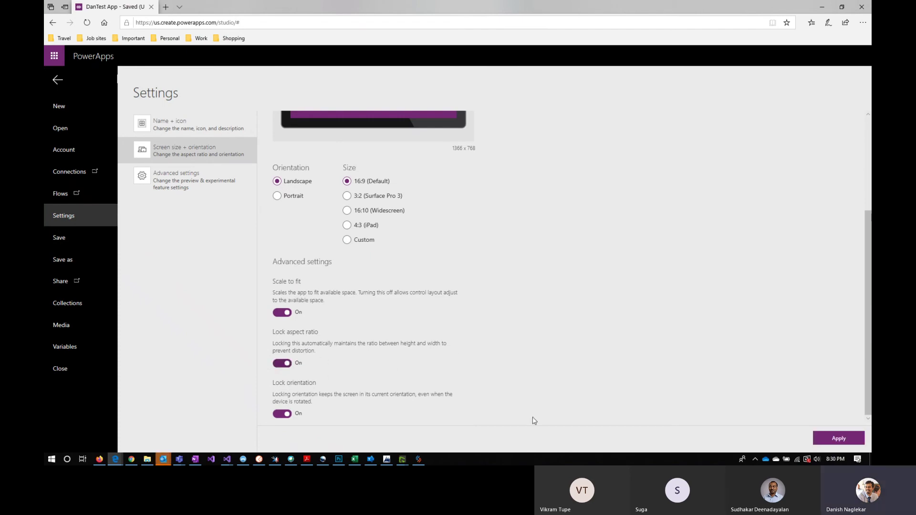
left_click(838, 438)
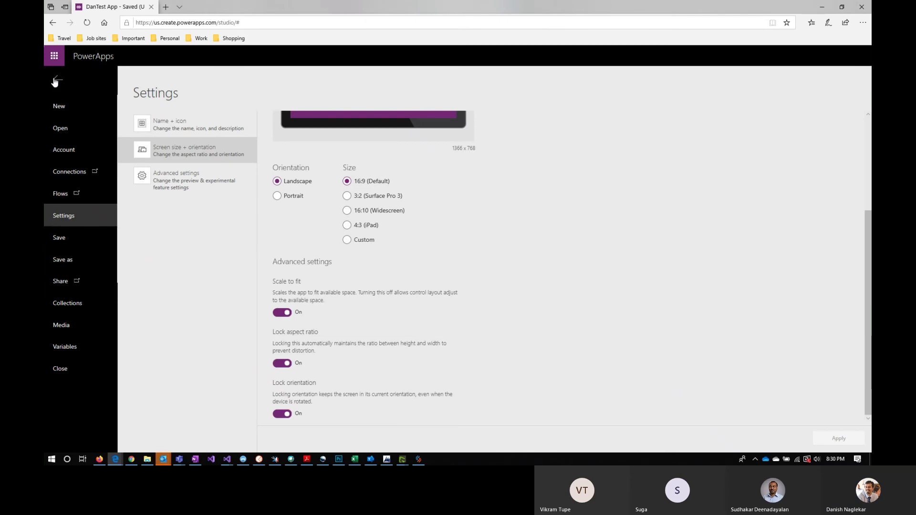
left_click(55, 80)
Preview the details screen in a reduced and a maximized window with the aspect ratio locked, and close the preview.
left_click(823, 74)
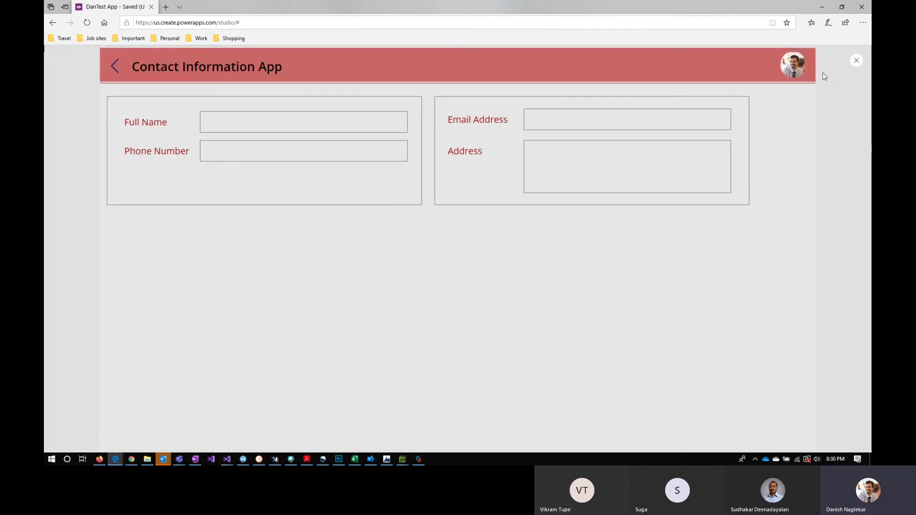
double_click(805, 11)
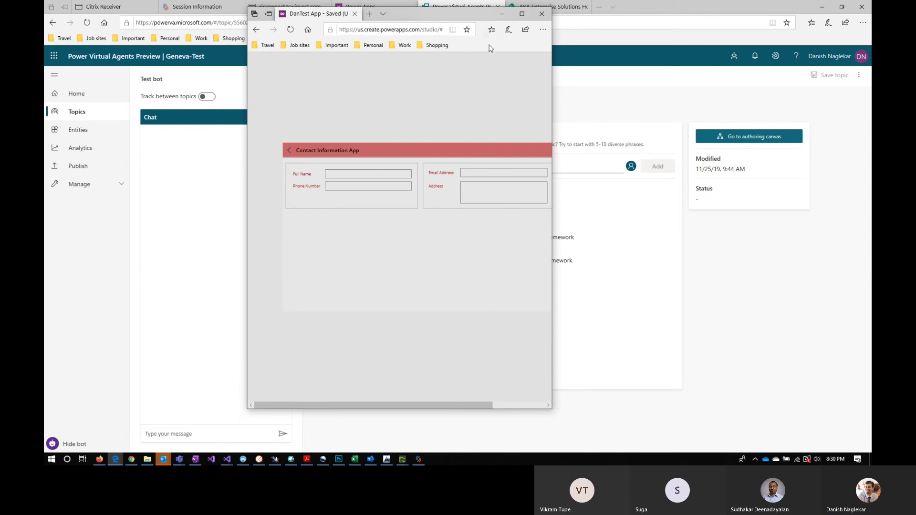
left_click(522, 13)
left_click(858, 61)
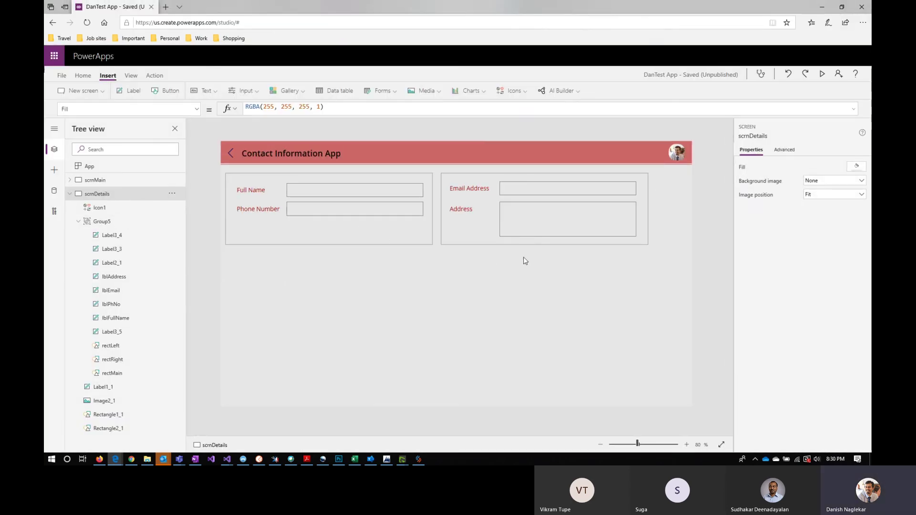
Set the app's screen size to 3:2 (Surface Pro 3), apply it and preview the details screen briefly.
left_click(61, 77)
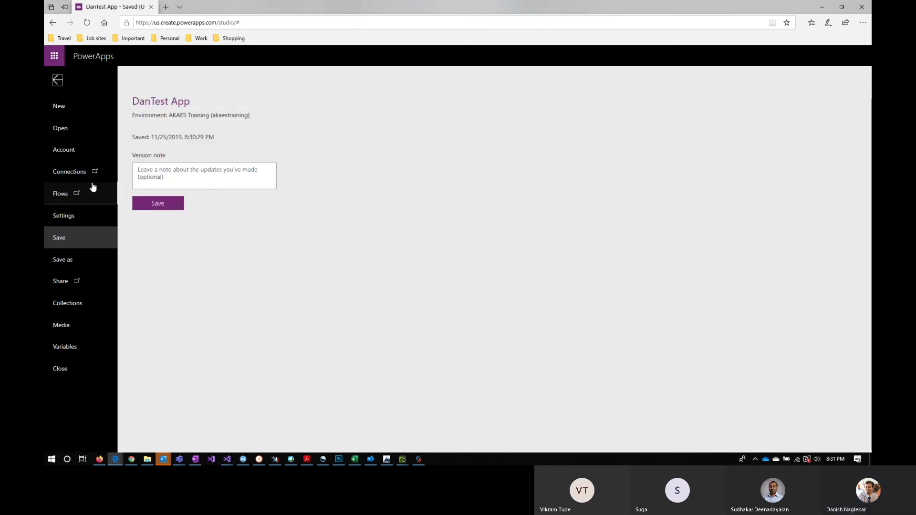
left_click(72, 213)
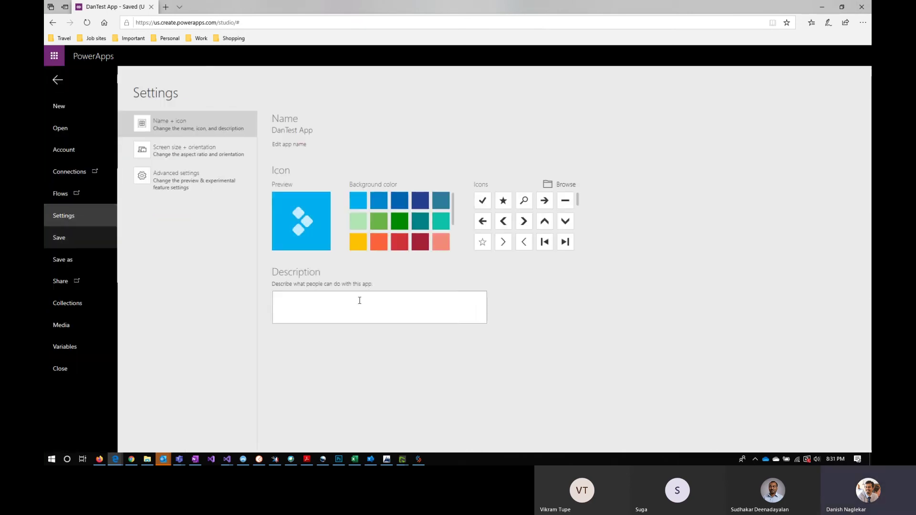
left_click(241, 157)
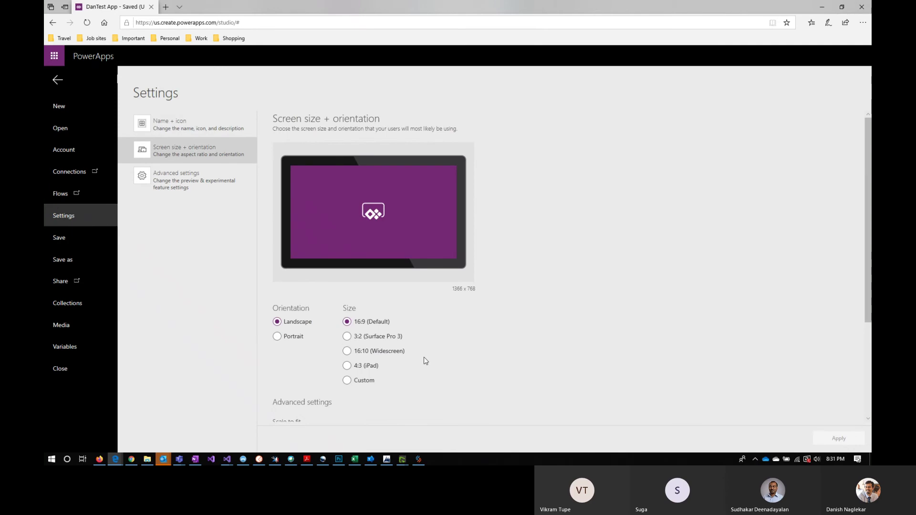
scroll(424, 356, "down", 2)
scroll(424, 360, "down", 1)
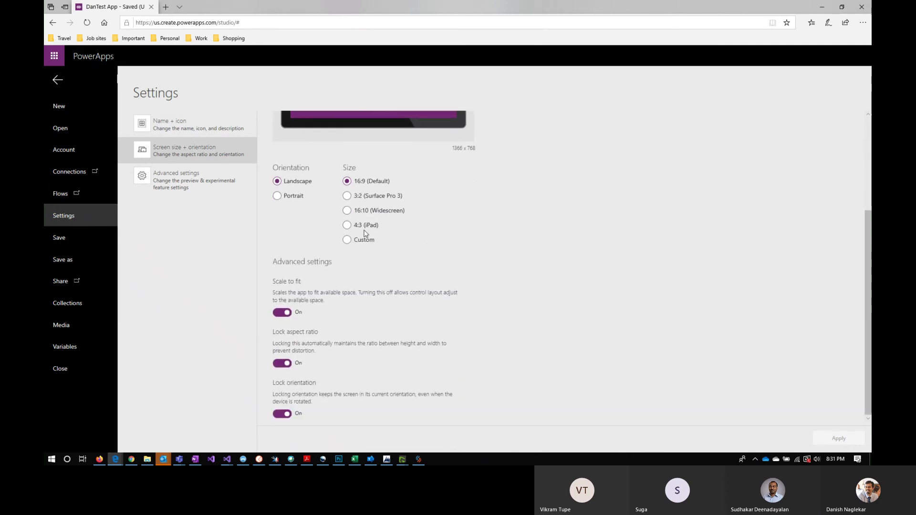
left_click(347, 195)
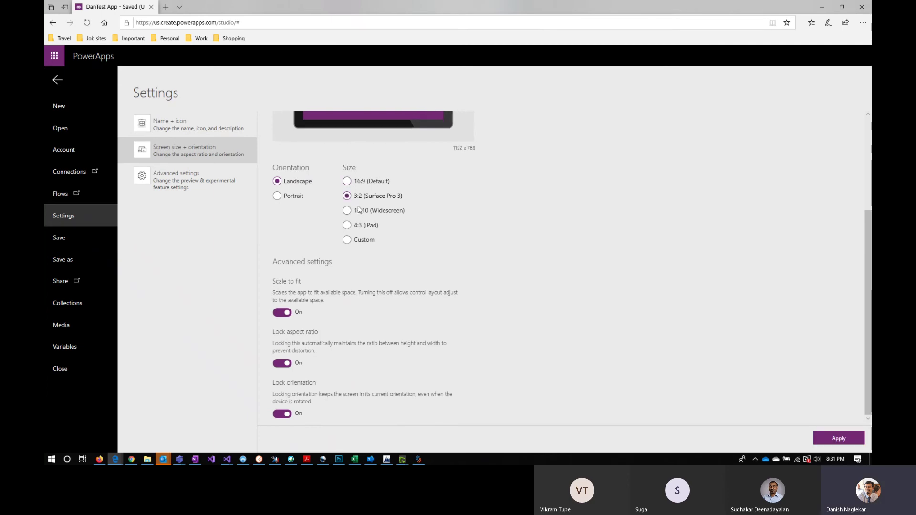
left_click(839, 438)
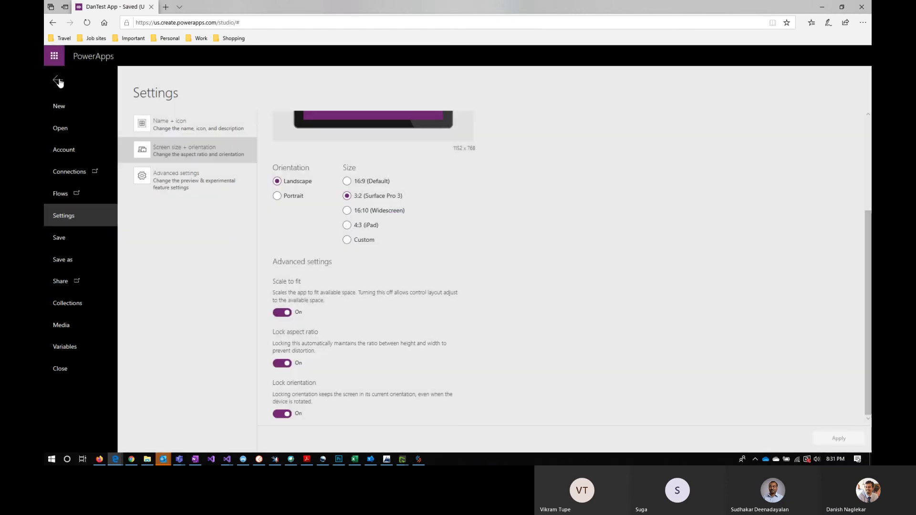
left_click(58, 81)
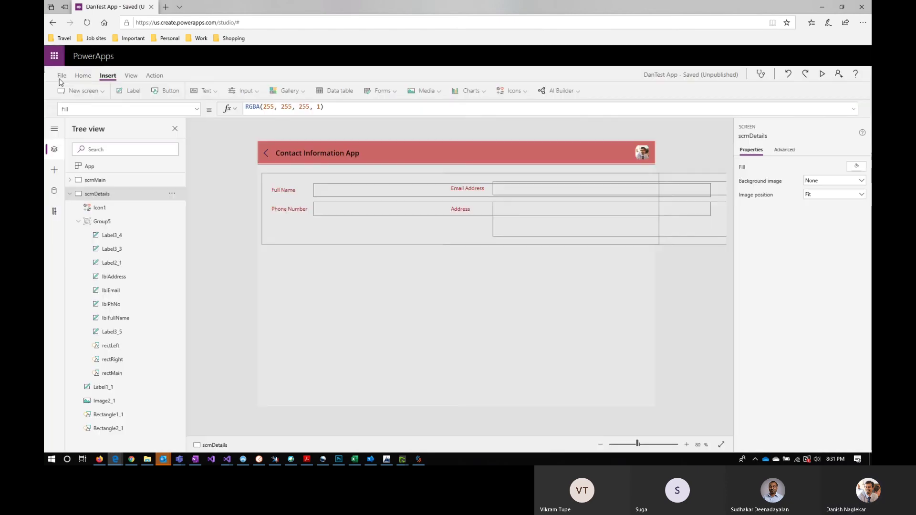
left_click(822, 75)
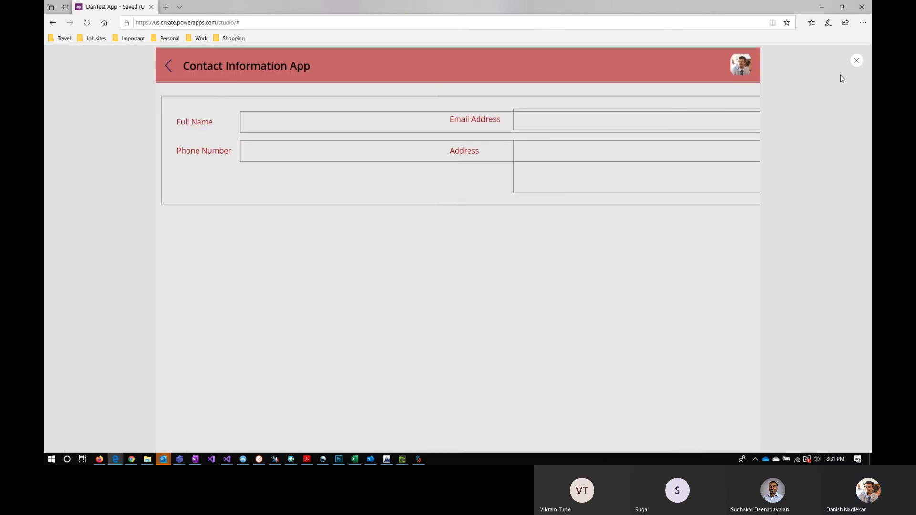
left_click(860, 66)
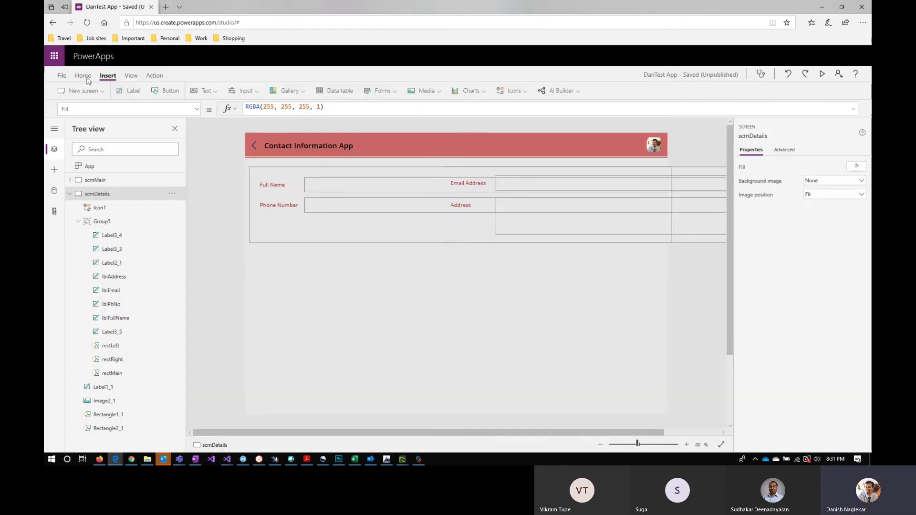
Set the app's screen size to 16:9 (Default), turn off Scale to fit, apply the settings and return to the editor.
left_click(62, 74)
left_click(73, 217)
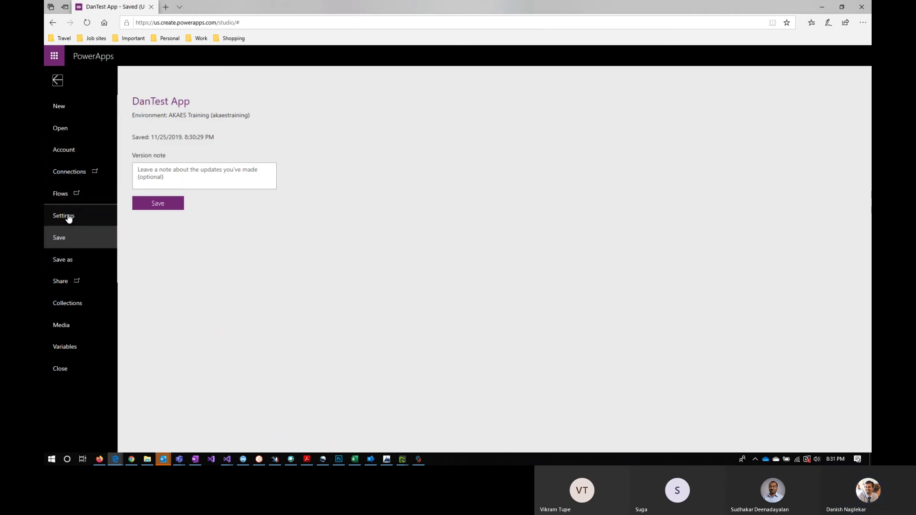
left_click(201, 151)
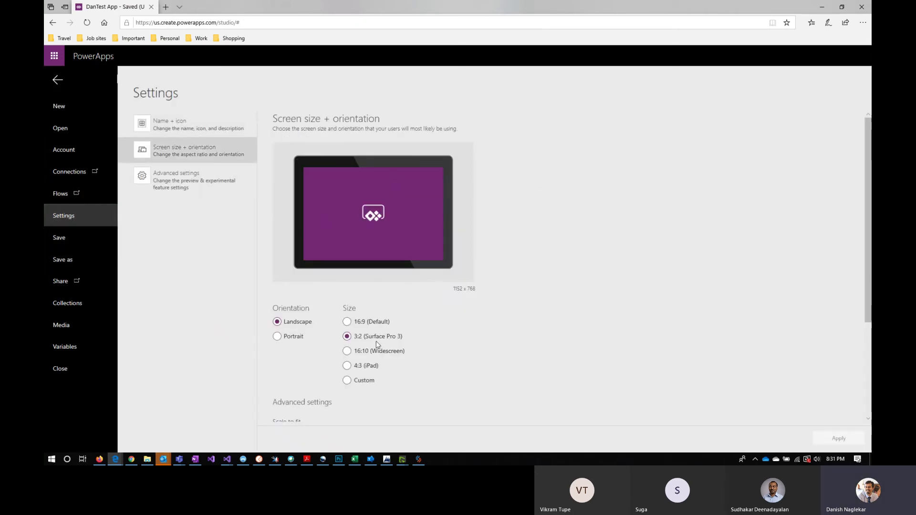
left_click(347, 322)
scroll(461, 350, "down", 3)
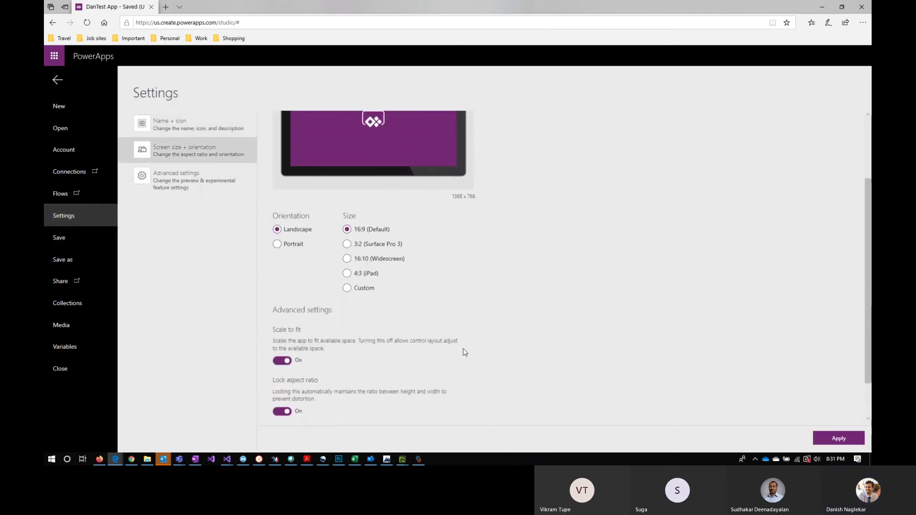
left_click(282, 313)
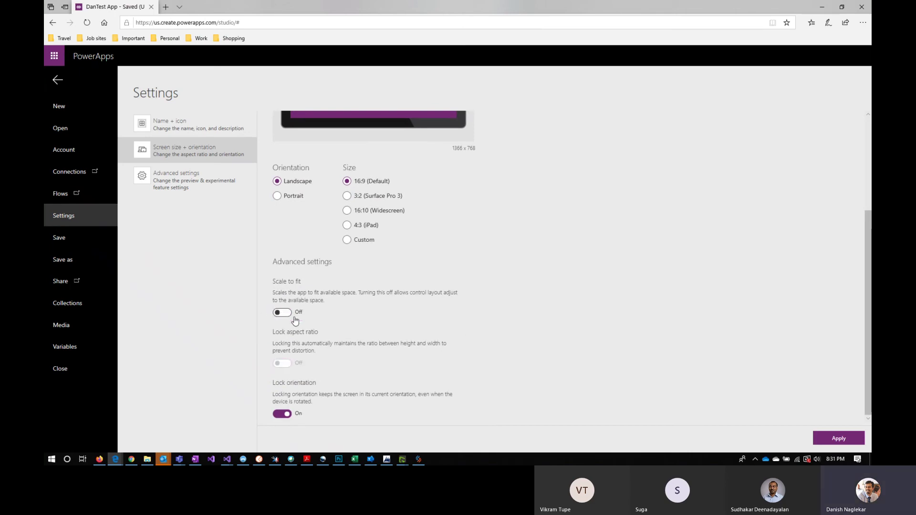
left_click(822, 439)
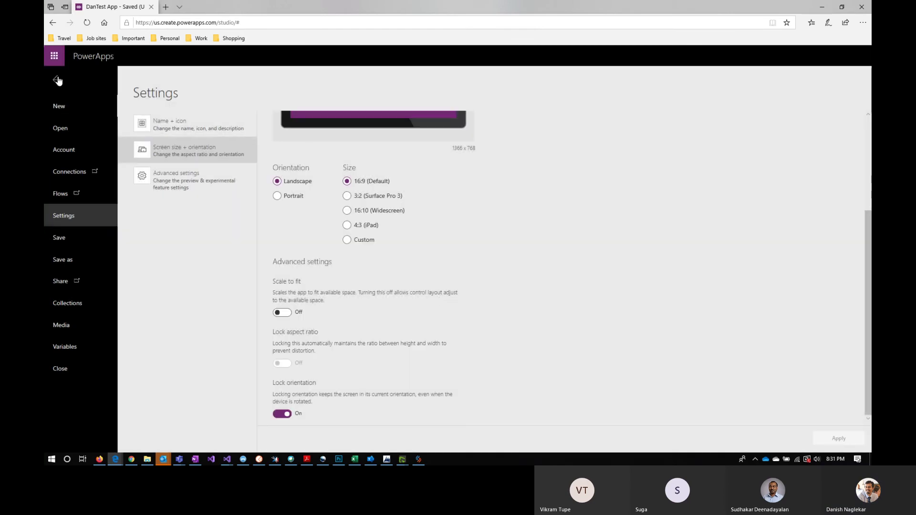
left_click(57, 80)
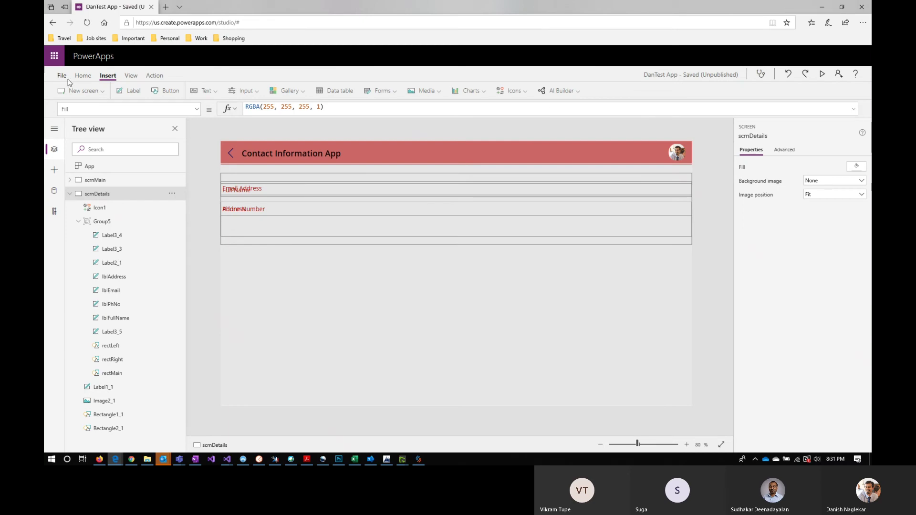
Undo the last two changes on the details screen and select rectRight to review its X formula.
left_click(791, 77)
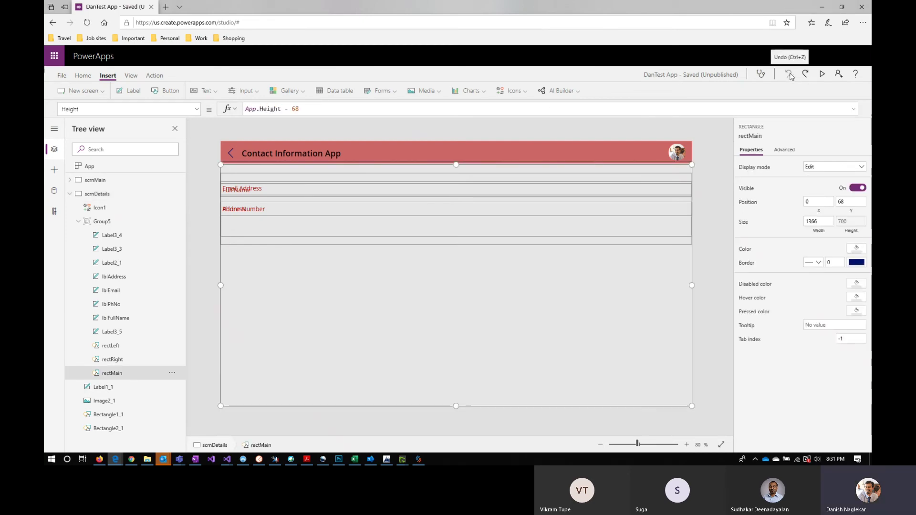
left_click(791, 76)
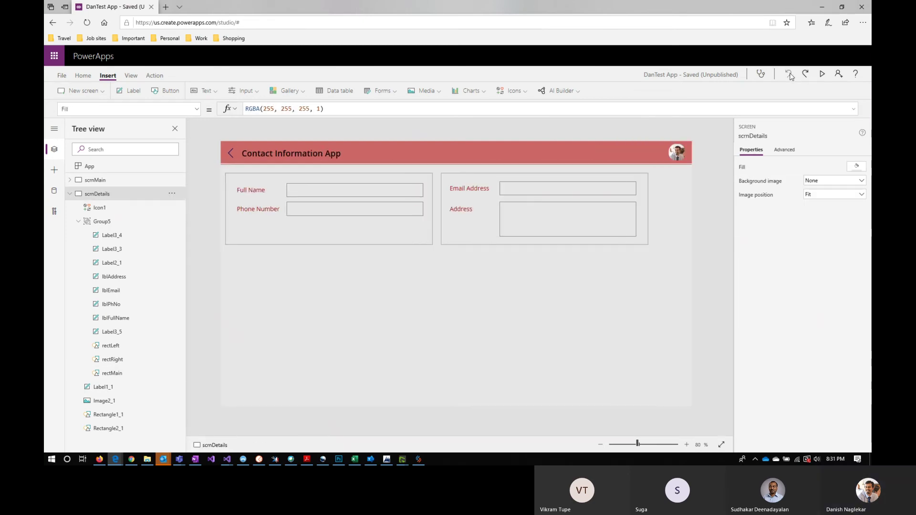
left_click(549, 344)
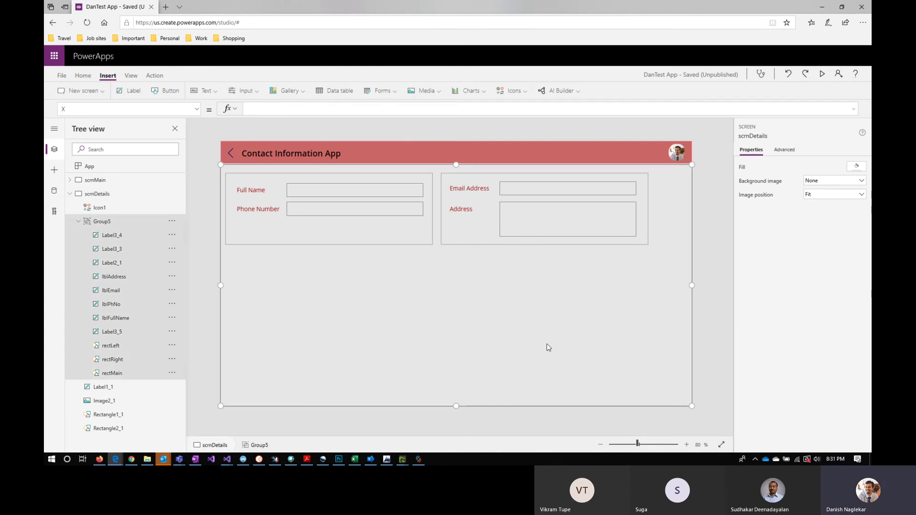
left_click(468, 177)
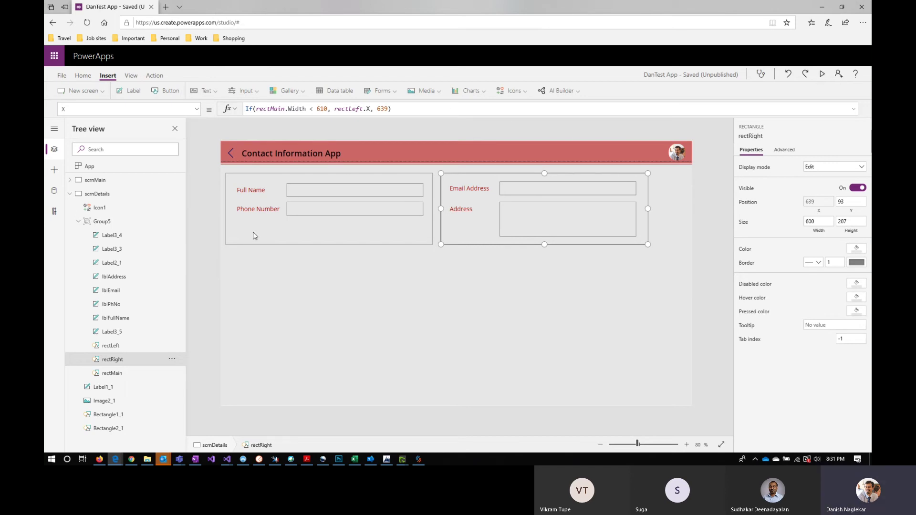
Insert a label, place it below the panels at about X 120, Y 492, and enlarge it to about 808 by 45.
left_click(132, 90)
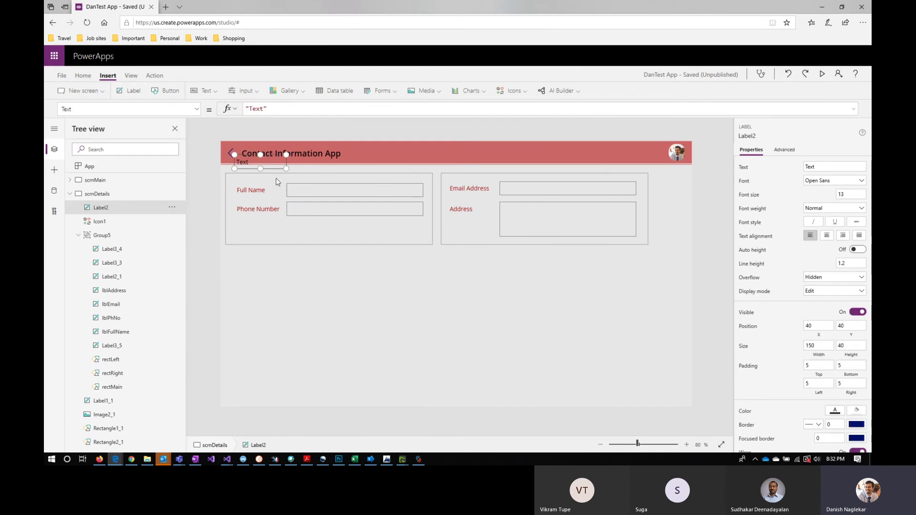
left_click_drag(273, 164, 301, 320)
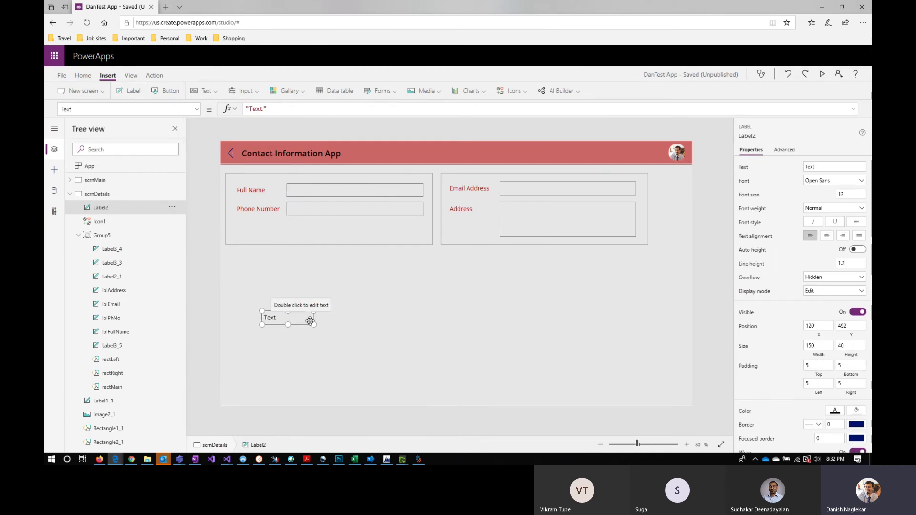
left_click_drag(389, 326, 542, 327)
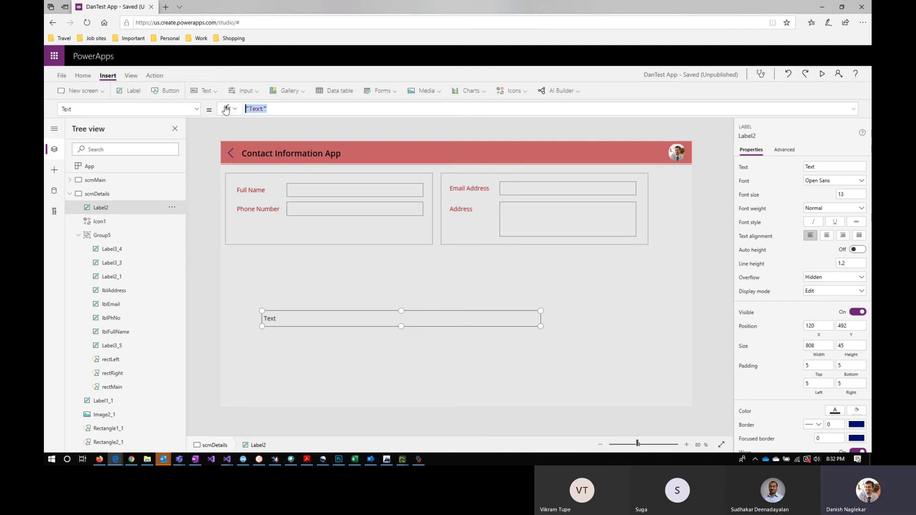
Replace the new label's default Text value with the formula App.Width.
left_click_drag(229, 111, 226, 111)
key("BackSpace")
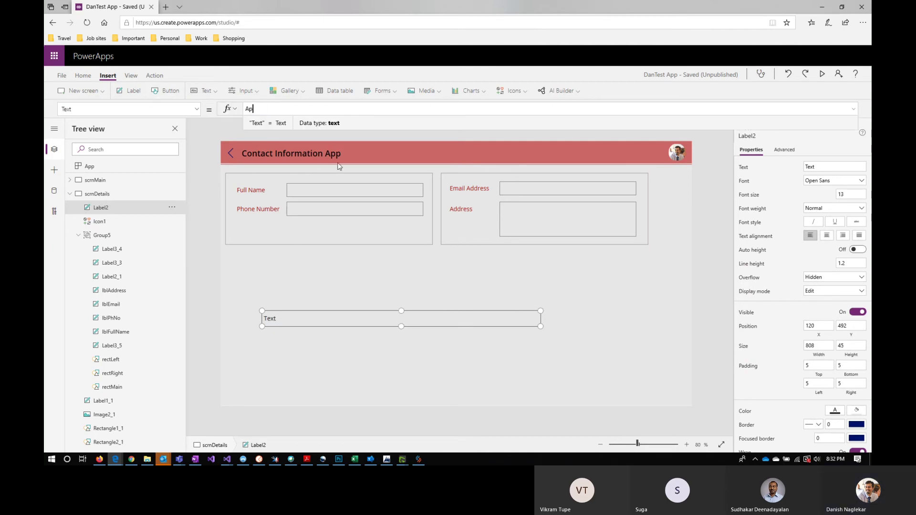
type("App.Width")
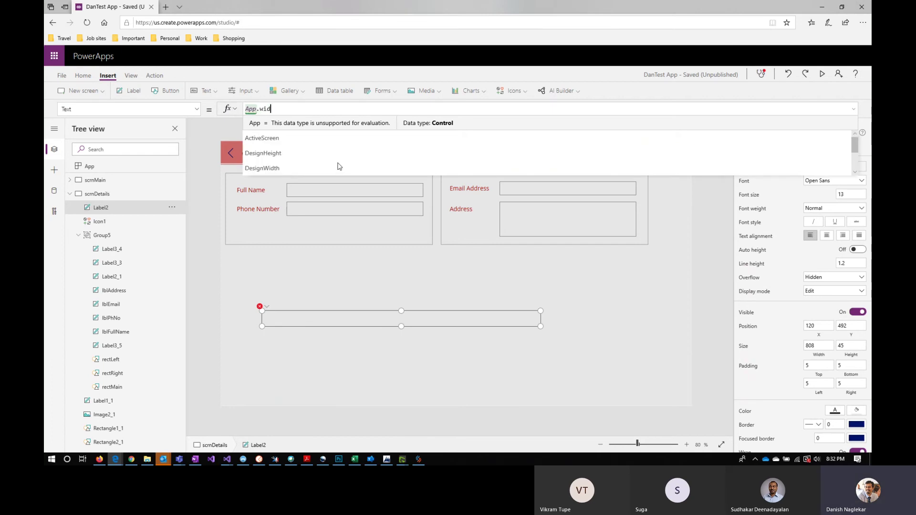
Extend the label's Text formula to join App.Width and App.Height with a "-" separator.
type(" & Ap")
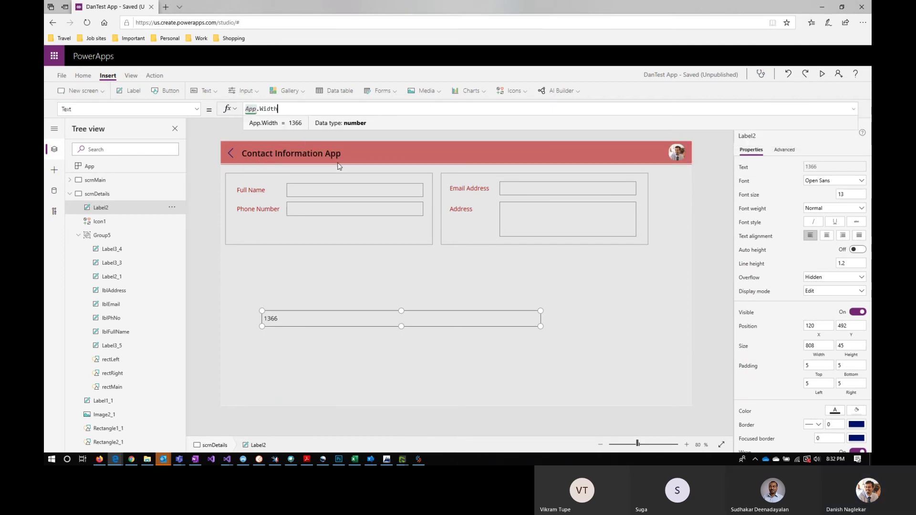
type("p")
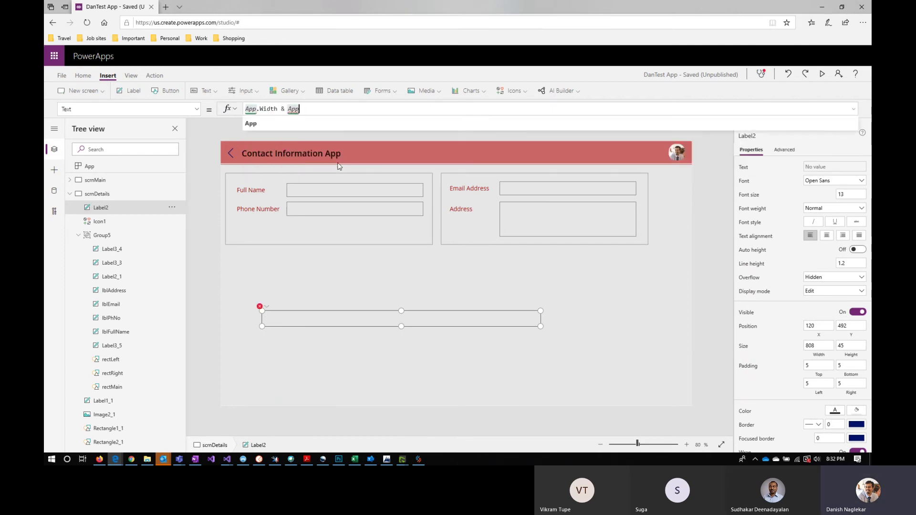
type(".H")
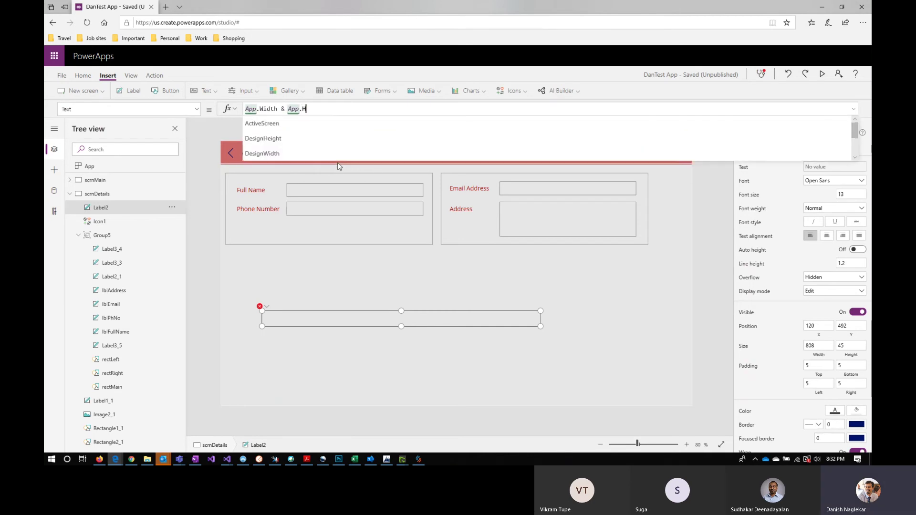
type("ie")
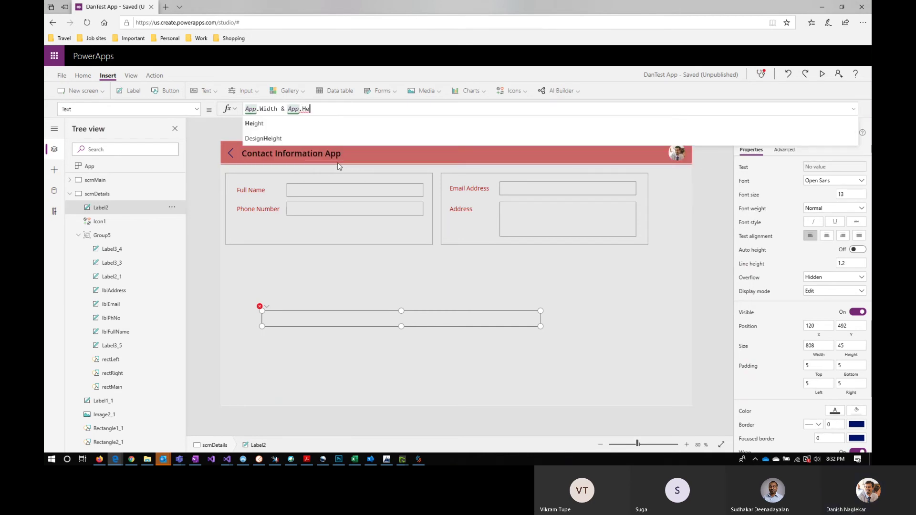
type("ight &")
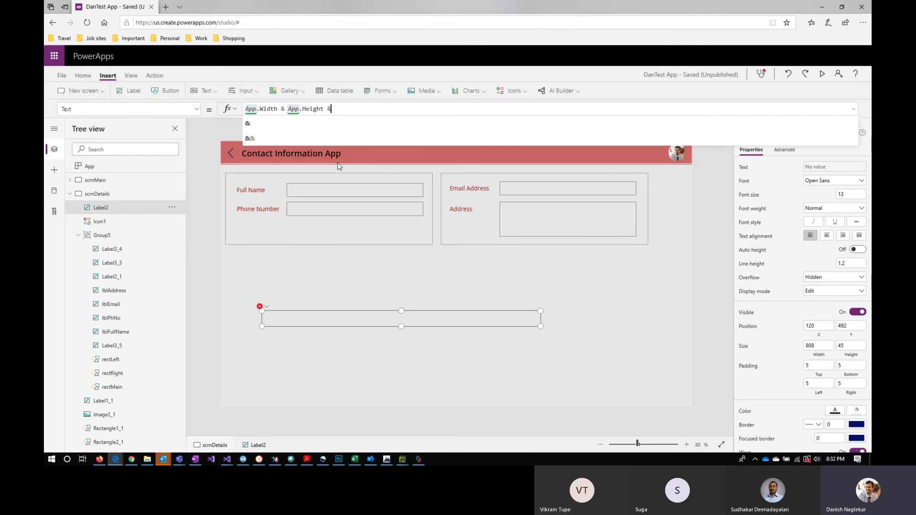
key("Left")
key("Left")
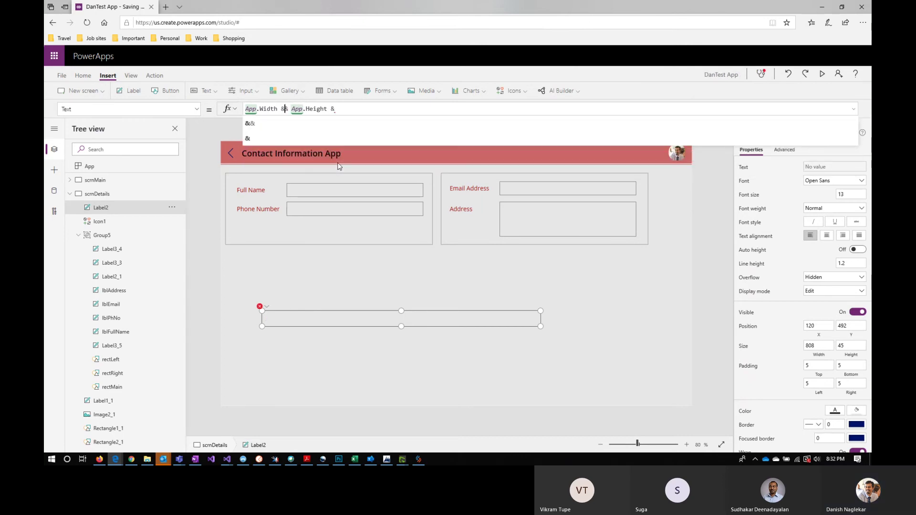
type("\"-")
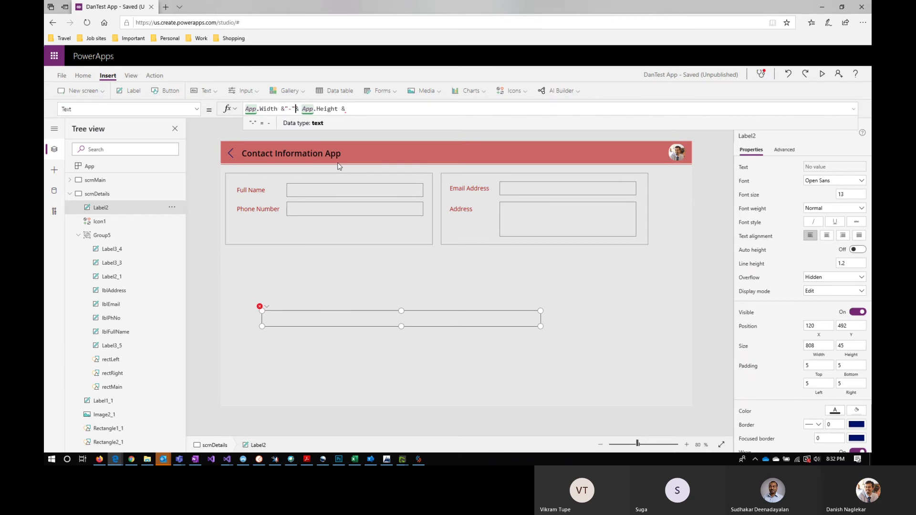
Append rectMain.Width and rectMain.Height to the label's Text formula, each preceded by a "-" separator.
key("Right")
key("ctrl+shift+Left")
key("ctrl+shift+Left")
key("ctrl+shift+Left")
key("shift+Right")
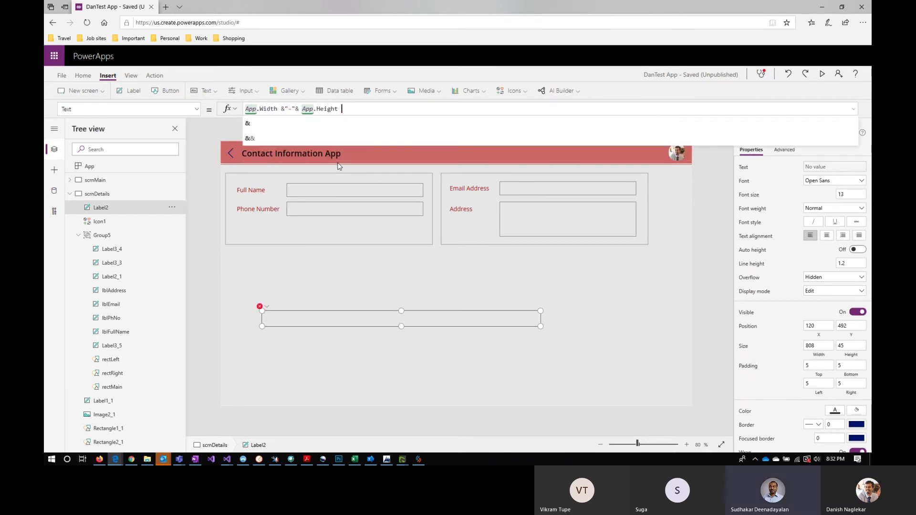
type("\"-\"& rectma")
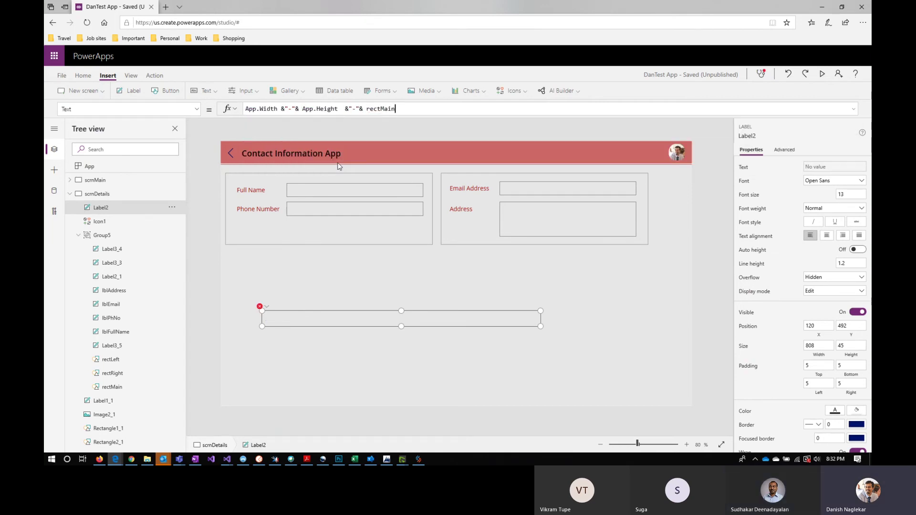
key("Tab")
type(".w")
key("Tab")
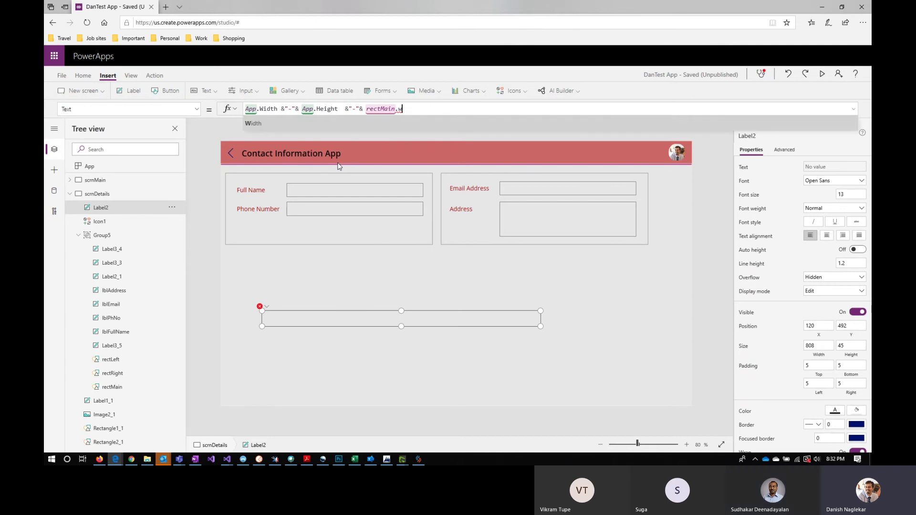
type("&\"-\"&rectma")
key("Tab")
type(".he")
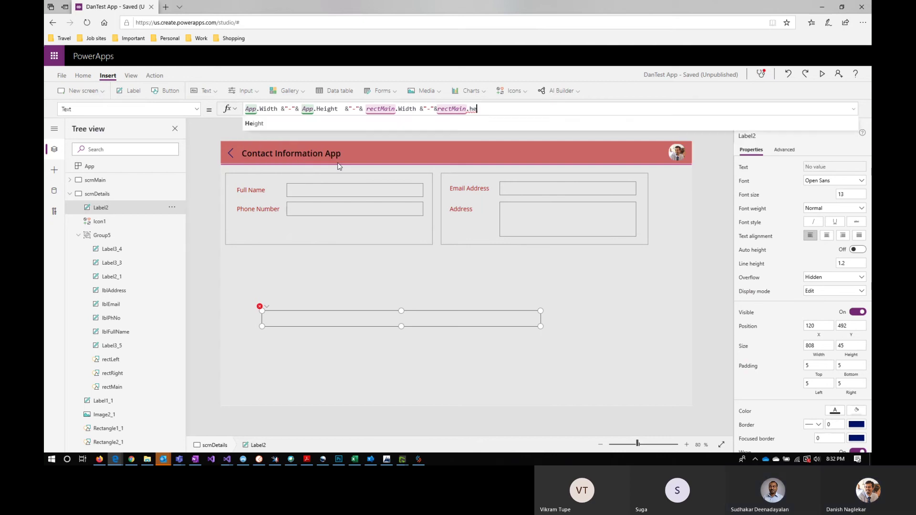
key("Tab")
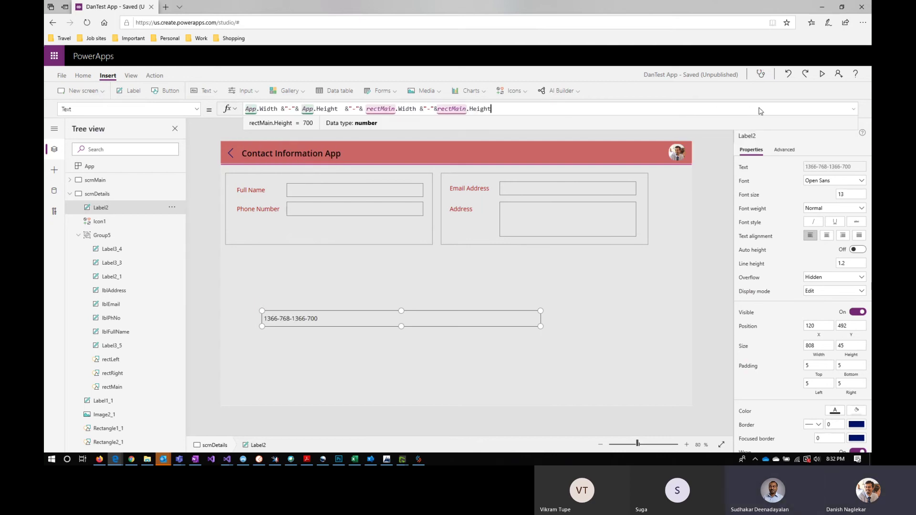
Expand the formula bar, auto-format the label's Text formula, and collapse the bar again.
left_click(855, 110)
left_click(270, 176)
left_click(853, 112)
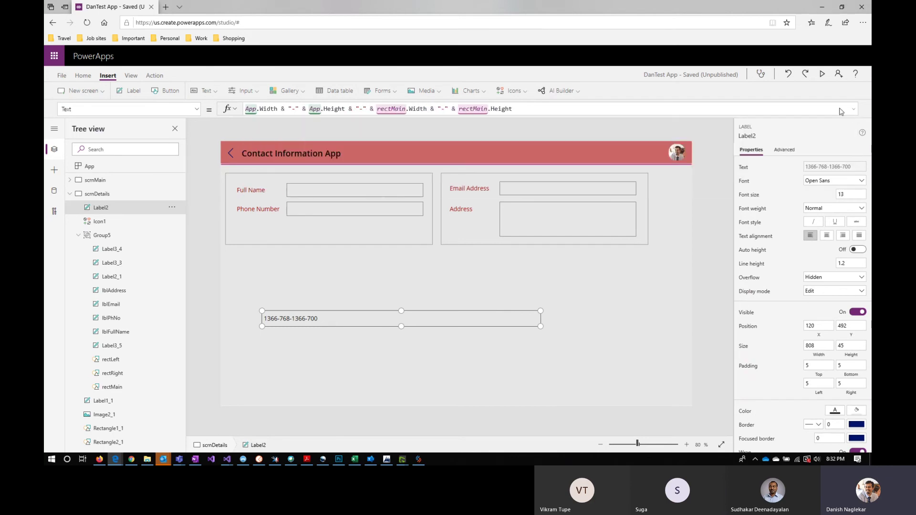
Preview the details screen in a resized browser window to check the label's dimensions, then maximize the window and exit the preview.
left_click(823, 75)
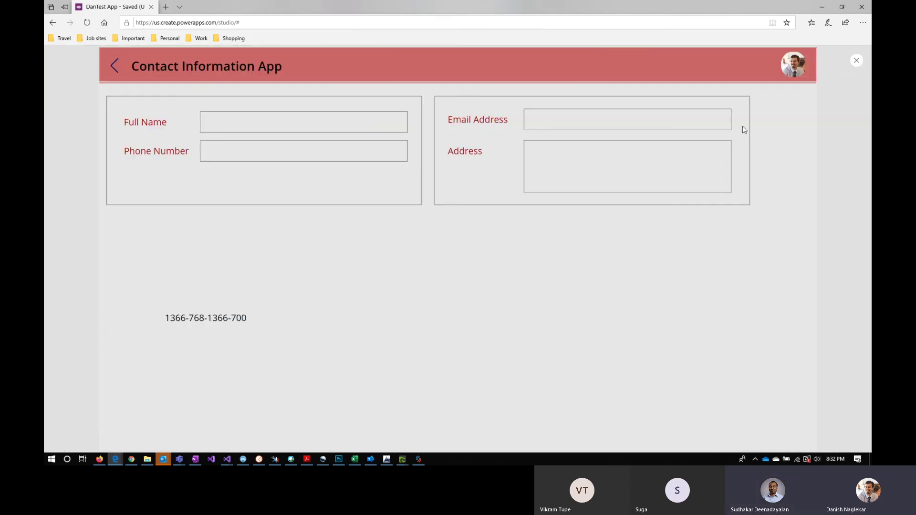
double_click(724, 9)
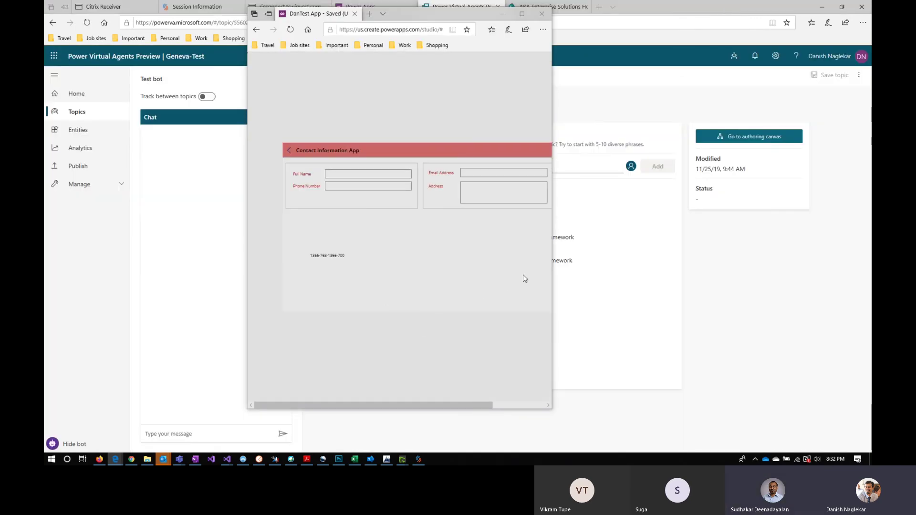
left_click_drag(552, 268, 650, 272)
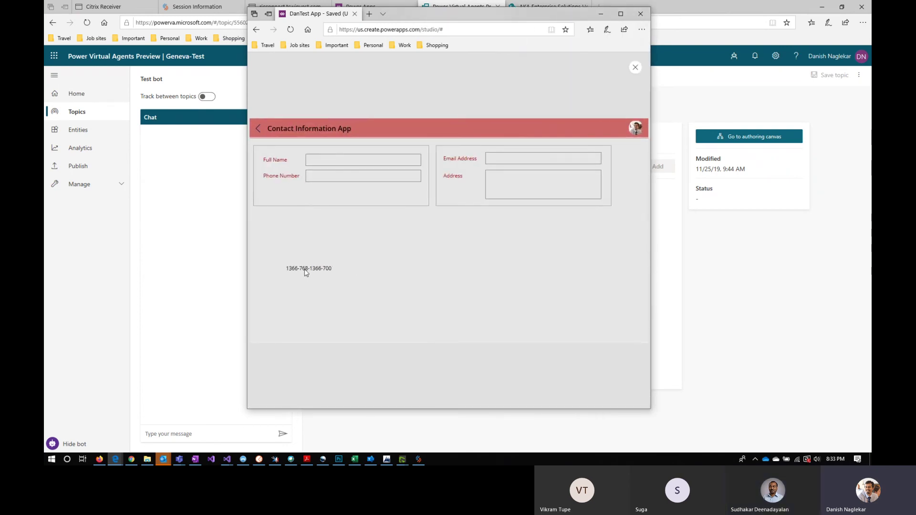
mouse_move(650, 286)
left_mouse_down()
mouse_move(550, 281)
mouse_move(652, 278)
left_mouse_up()
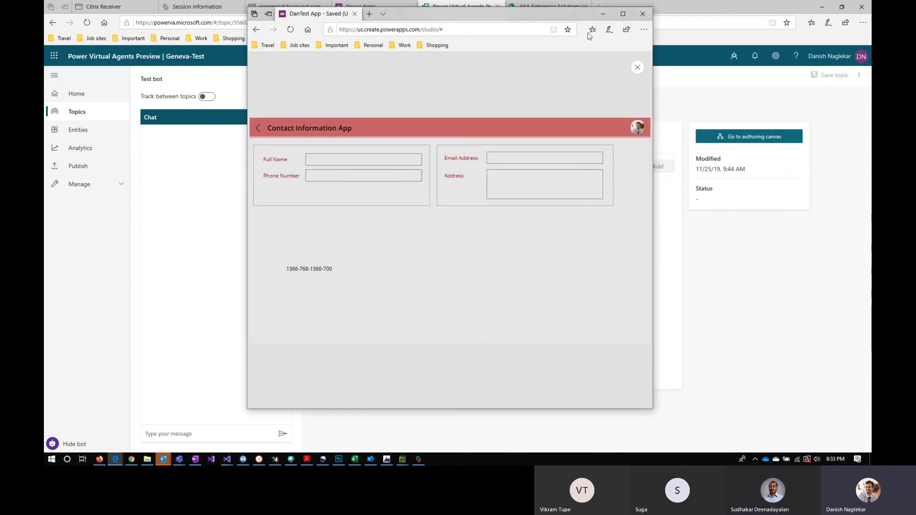
left_click(622, 14)
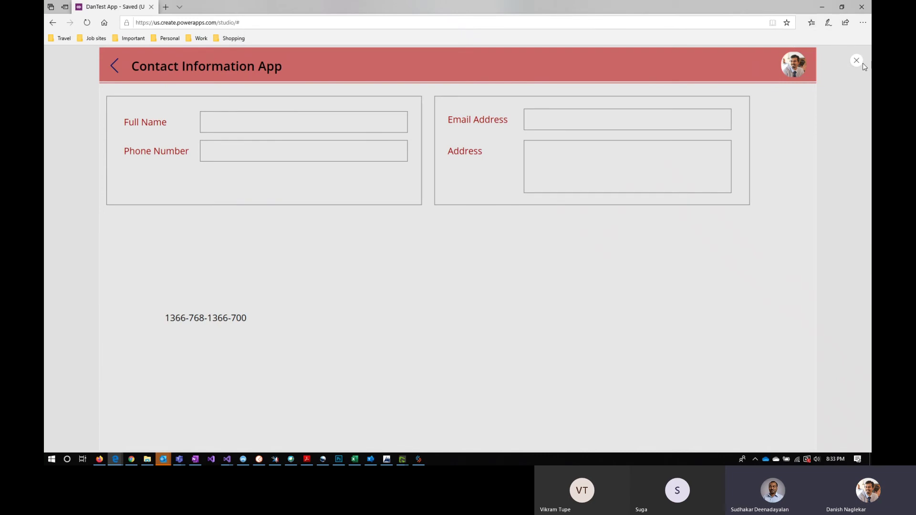
left_click(860, 65)
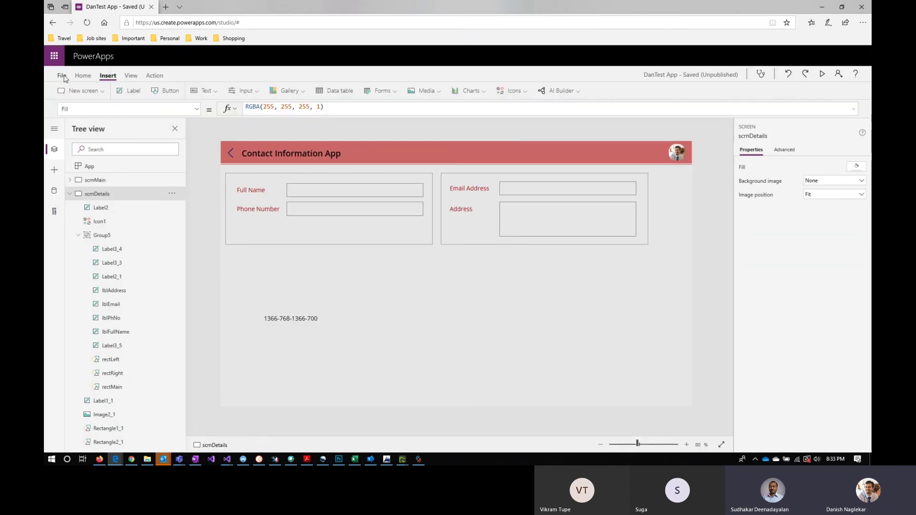
Turn on Scale to fit with Lock aspect ratio off in the app's screen size settings, apply, and return to the editor.
left_click(54, 78)
left_click(84, 220)
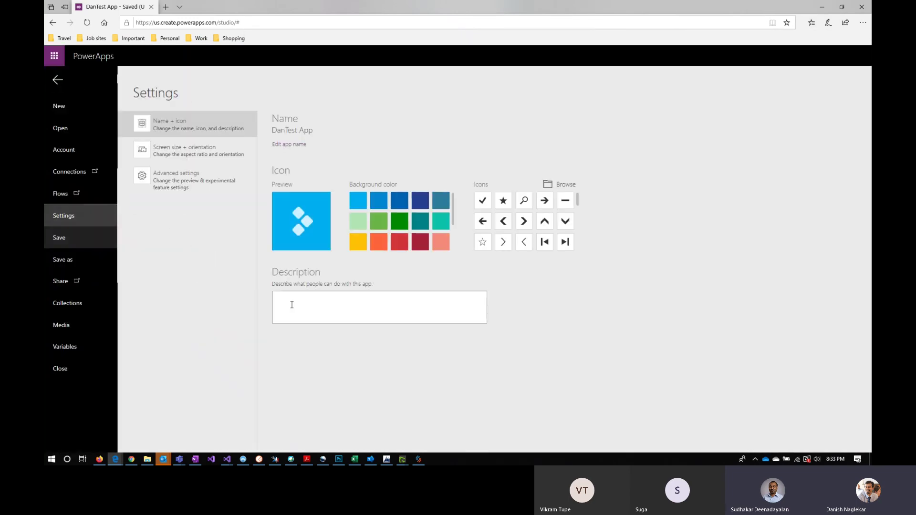
left_click(205, 152)
scroll(412, 360, "down", 1)
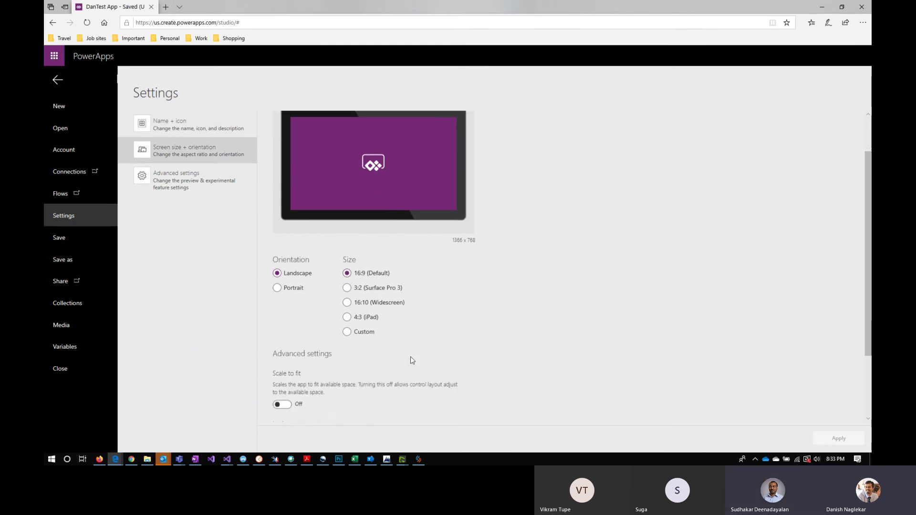
scroll(411, 360, "down", 2)
left_click(282, 312)
left_click(285, 363)
left_click(285, 364)
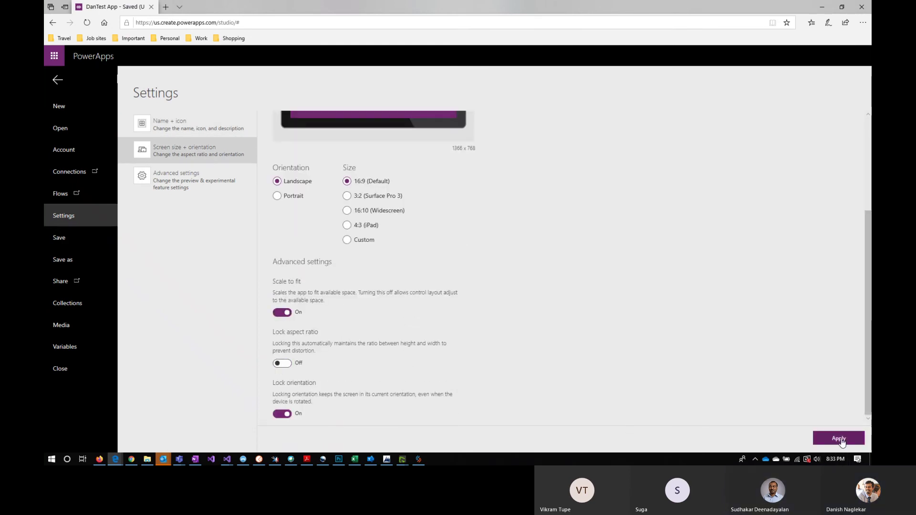
left_click(838, 438)
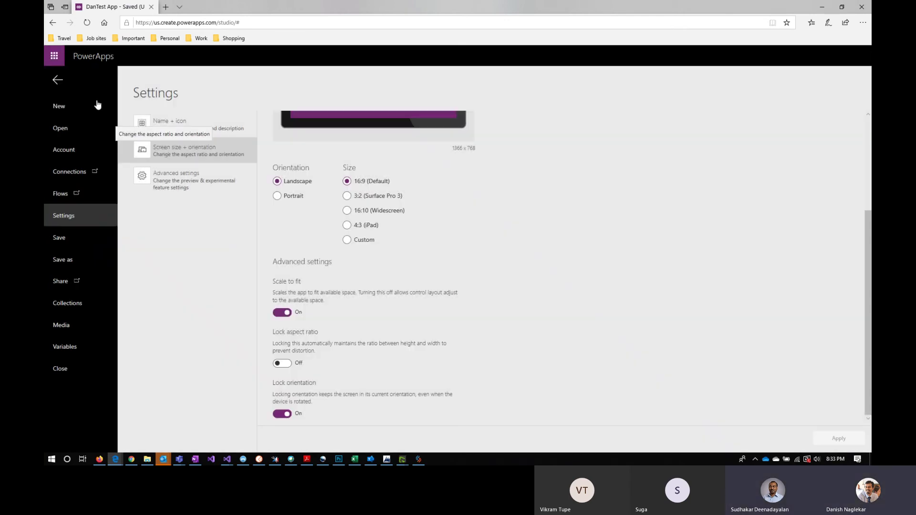
left_click(56, 80)
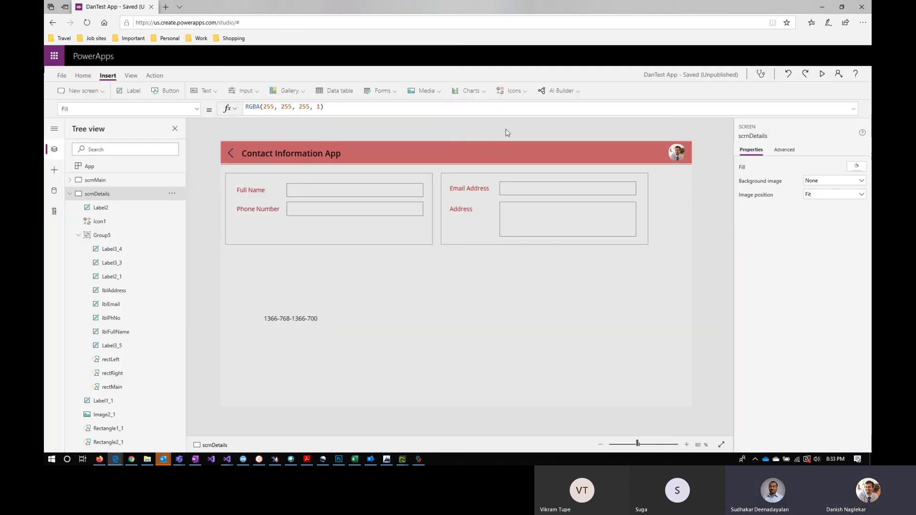
Preview the details screen with Scale to fit on, narrow the browser window to check the layout, and maximize it again.
left_click(822, 74)
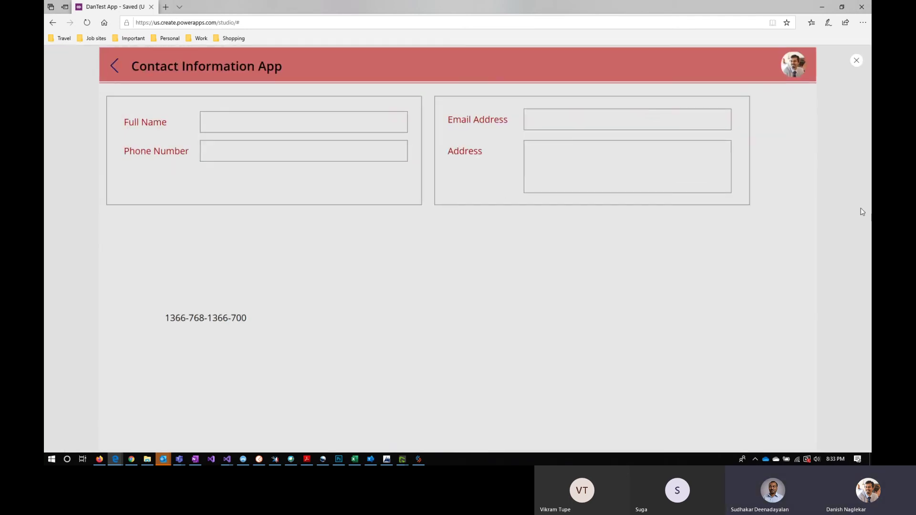
double_click(778, 8)
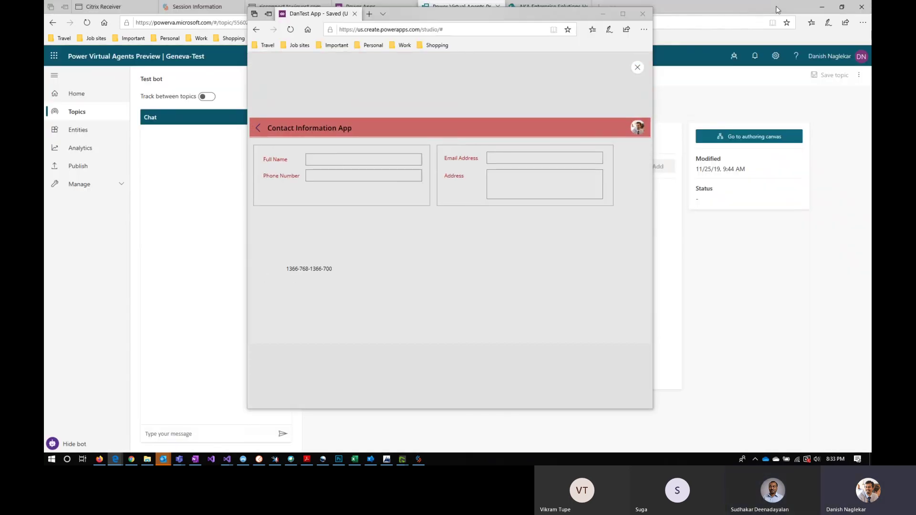
left_click_drag(653, 268, 549, 268)
left_click_drag(544, 269, 523, 271)
mouse_move(405, 405)
left_mouse_down()
mouse_move(453, 407)
mouse_move(400, 409)
left_mouse_up()
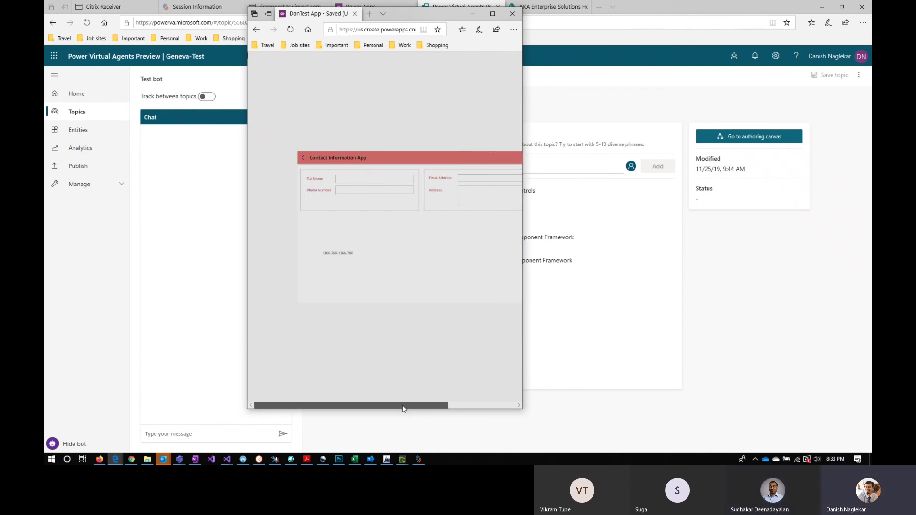
left_click(492, 14)
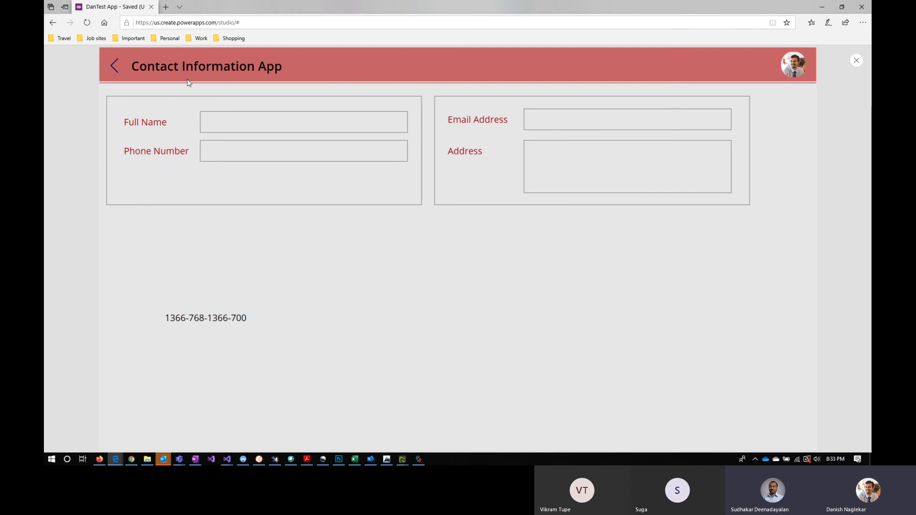
Exit the preview and append & "-" & App.Width & "-" & App.Height to the text formula of the dimensions label.
left_click(853, 64)
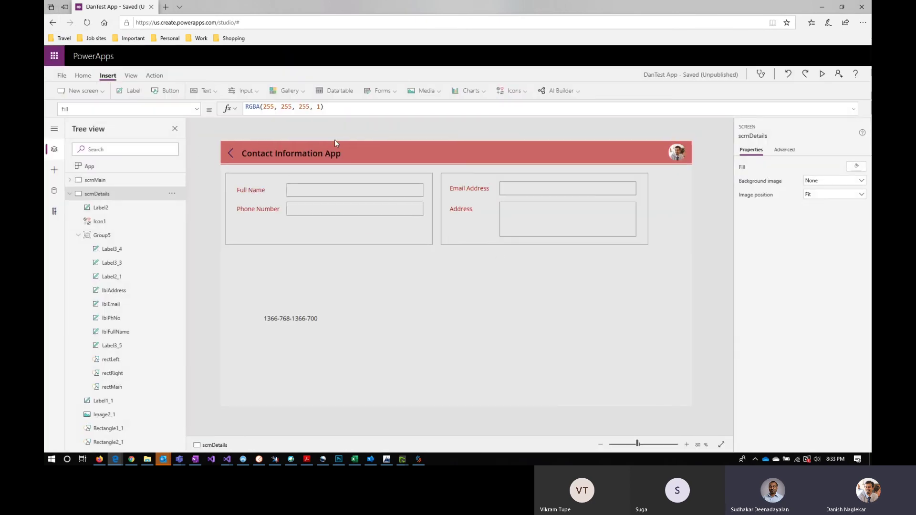
left_click(301, 318)
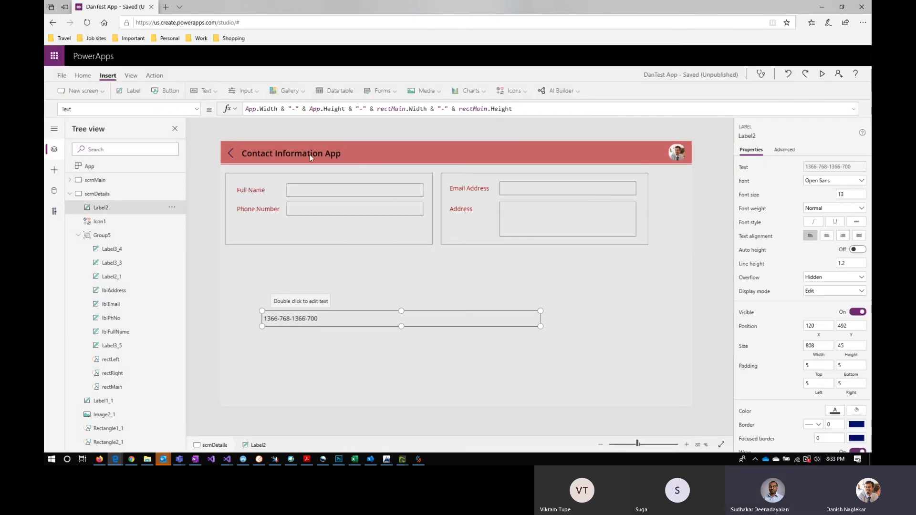
left_click(534, 111)
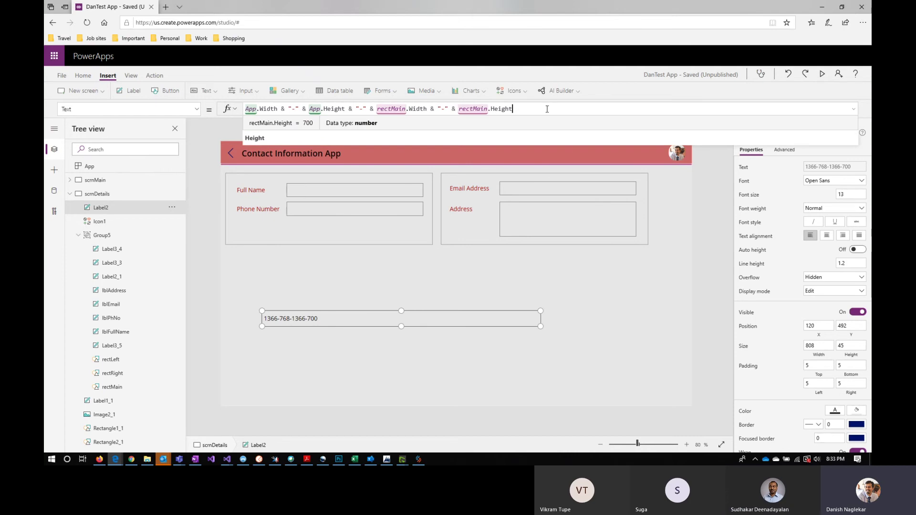
left_click(344, 109)
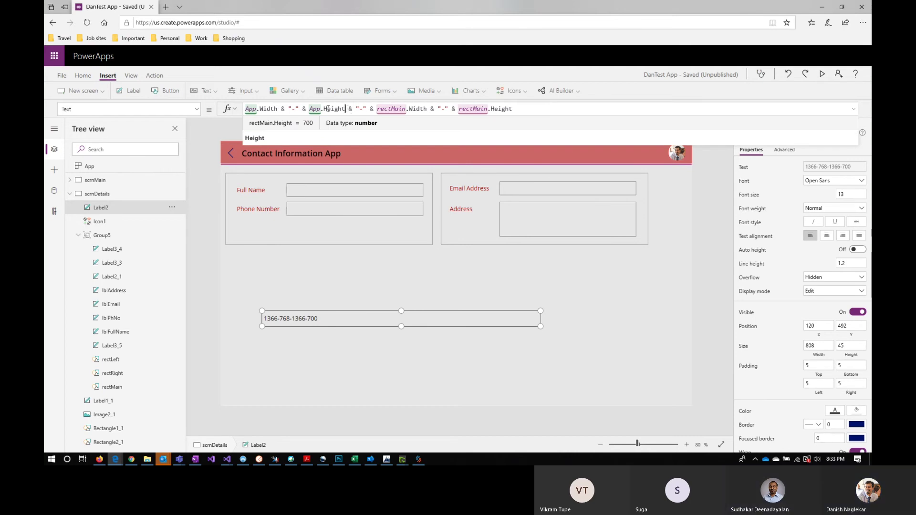
left_click(553, 108)
type("&")
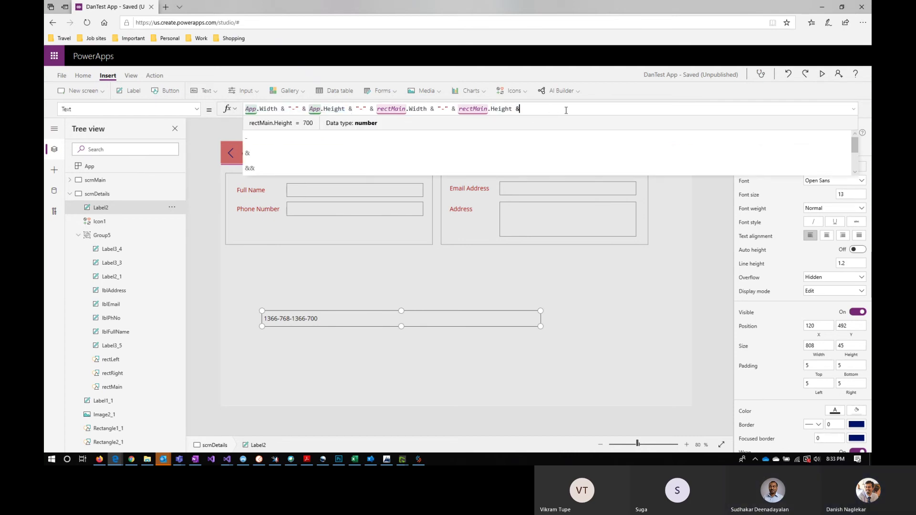
type("\"-")
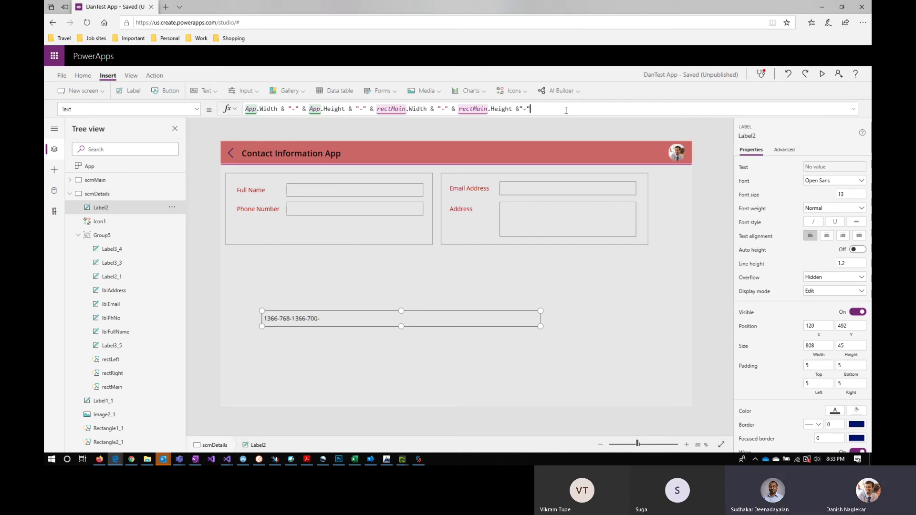
type("&App.Width & \"-\" & App.Height")
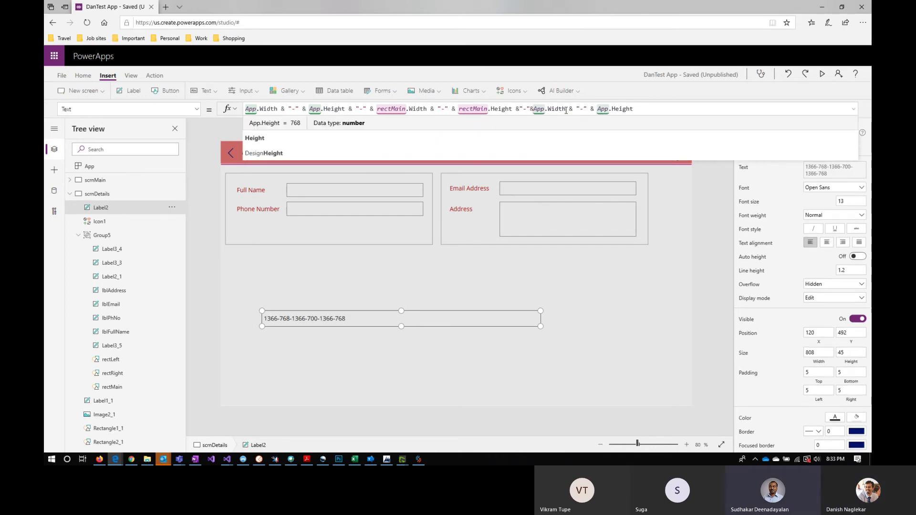
Preview the details screen in a reduced browser window to check the label's dimension values, then maximize the window and return to editing.
left_click(822, 75)
double_click(775, 7)
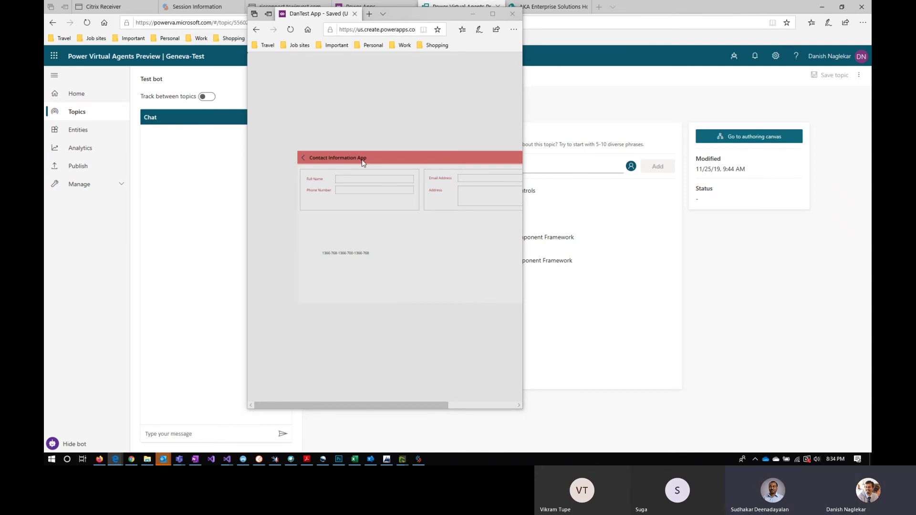
left_click(492, 14)
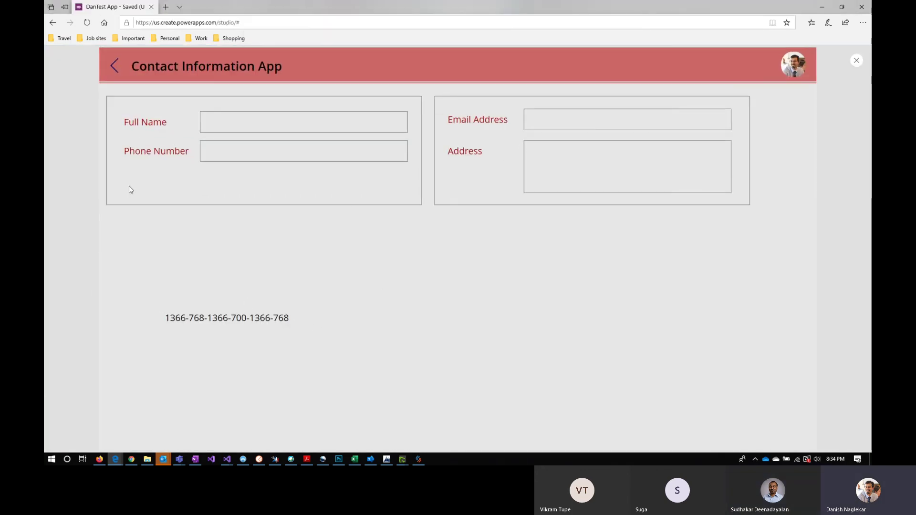
left_click(856, 61)
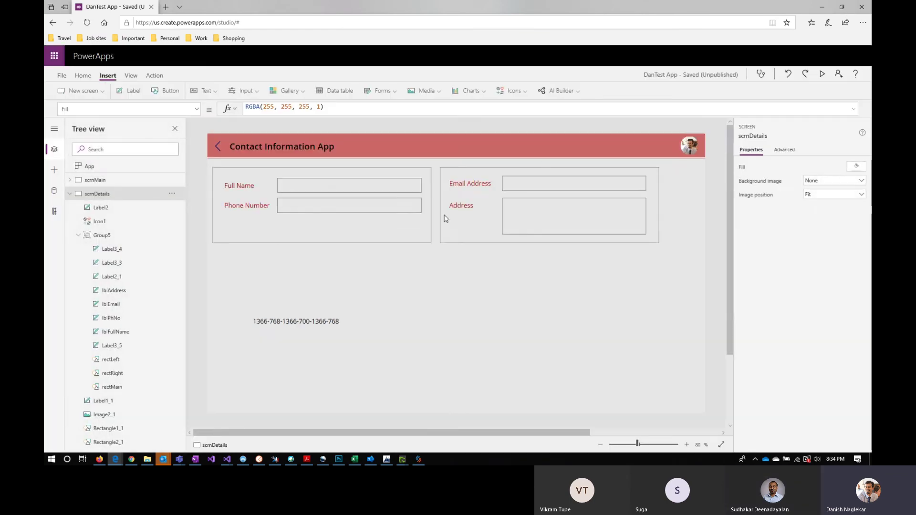
Shrink the dimensions label to about 301 by 50 and replace the first two App references in its formula with scrnDetails.
left_click(327, 319)
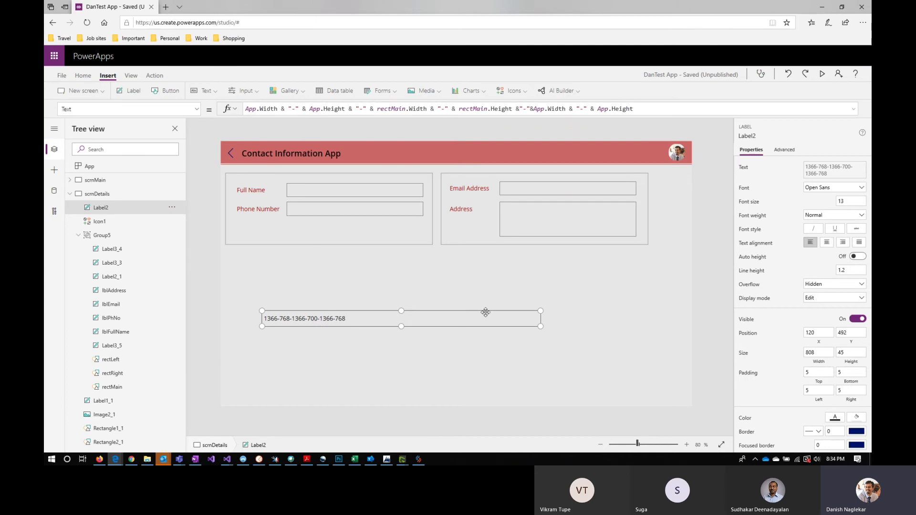
left_click_drag(539, 327, 365, 330)
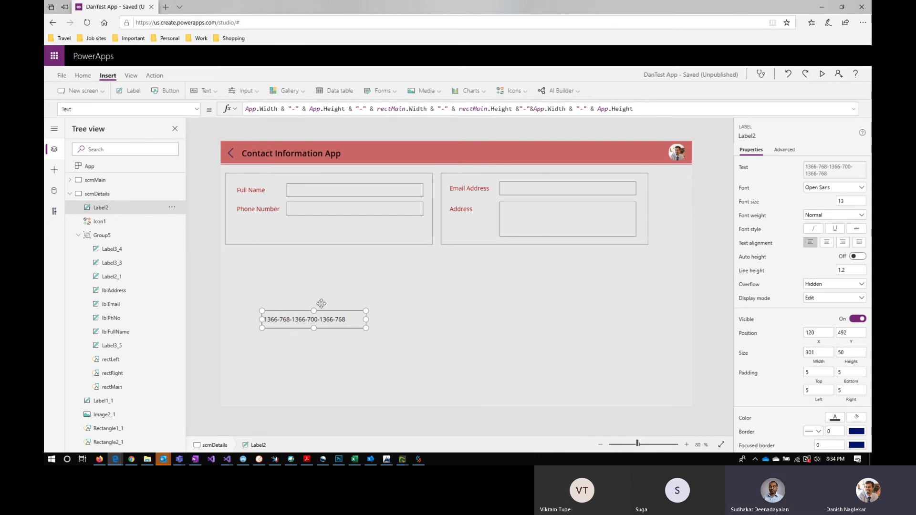
double_click(251, 109)
type("scrn")
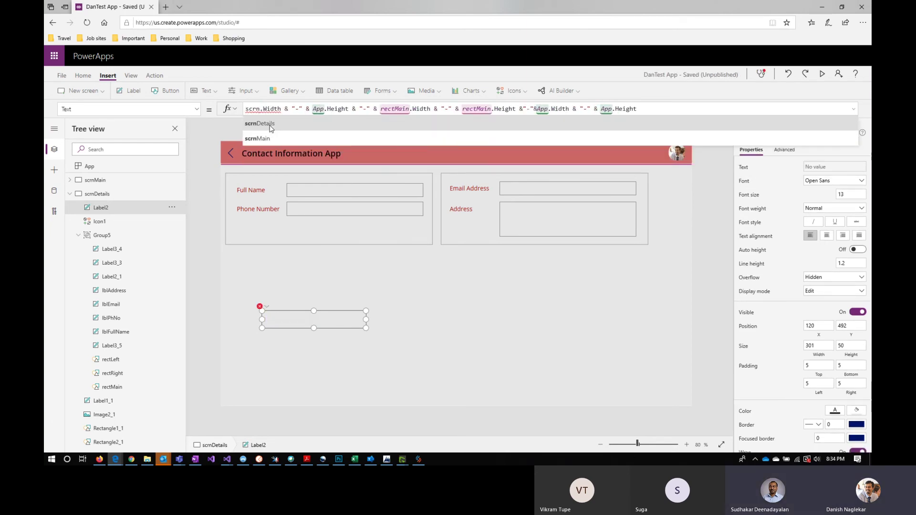
left_click(270, 128)
left_click(341, 109)
type("sc")
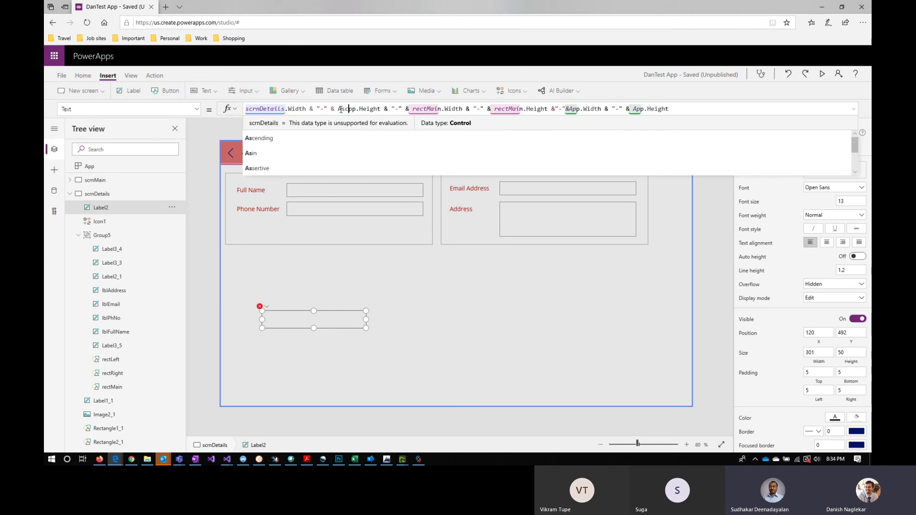
type("rn")
double_click(348, 109)
type("scrn")
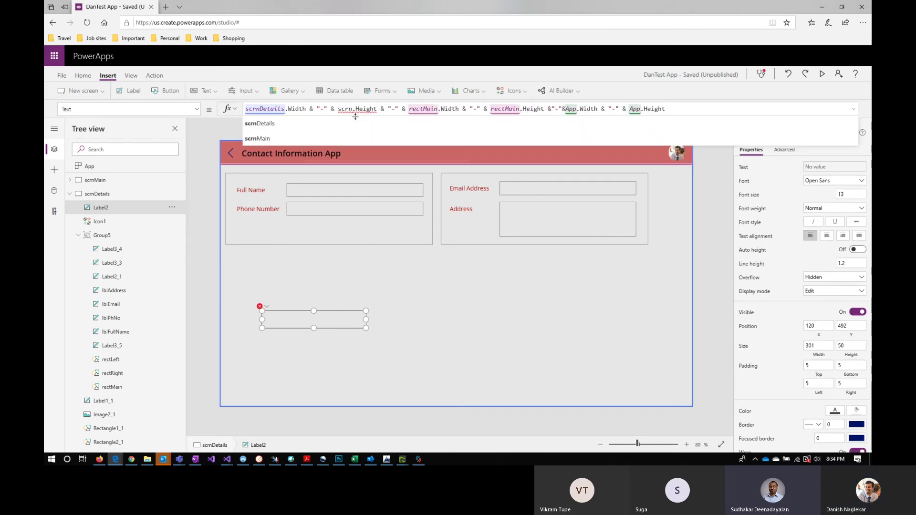
left_click(355, 123)
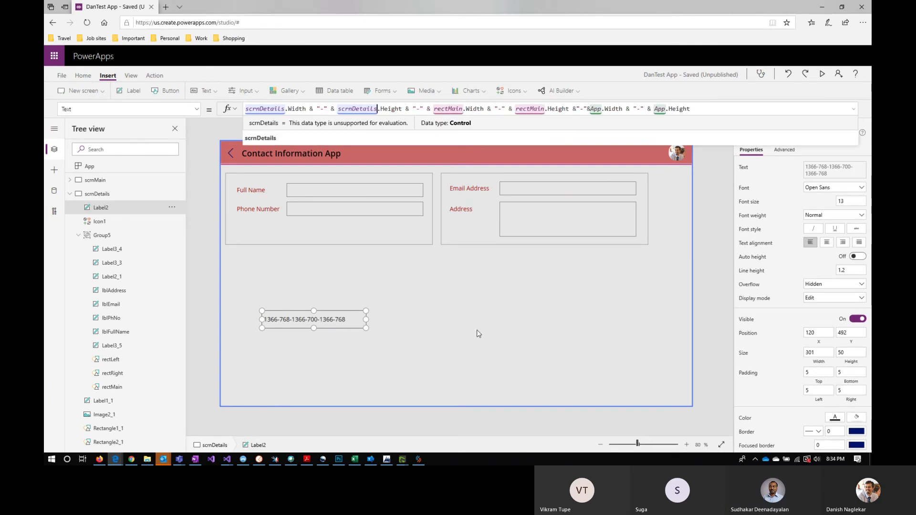
Check the label's screen dimensions in a reduced browser window, in the editor and in preview, then maximize the window and exit the preview.
double_click(763, 9)
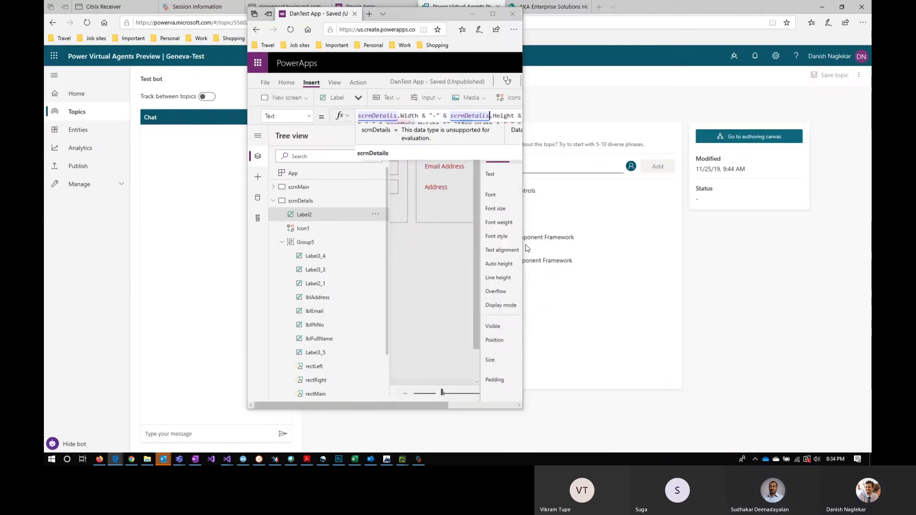
left_click(492, 13)
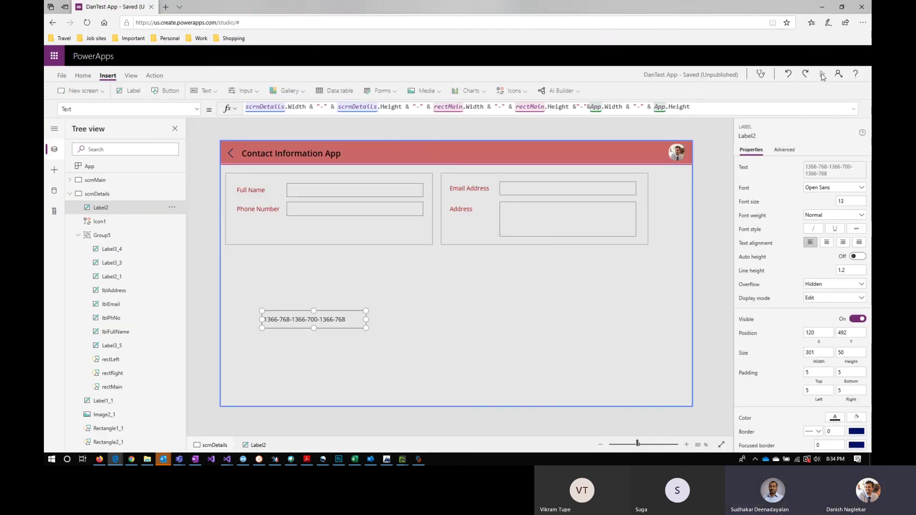
left_click(824, 74)
double_click(772, 9)
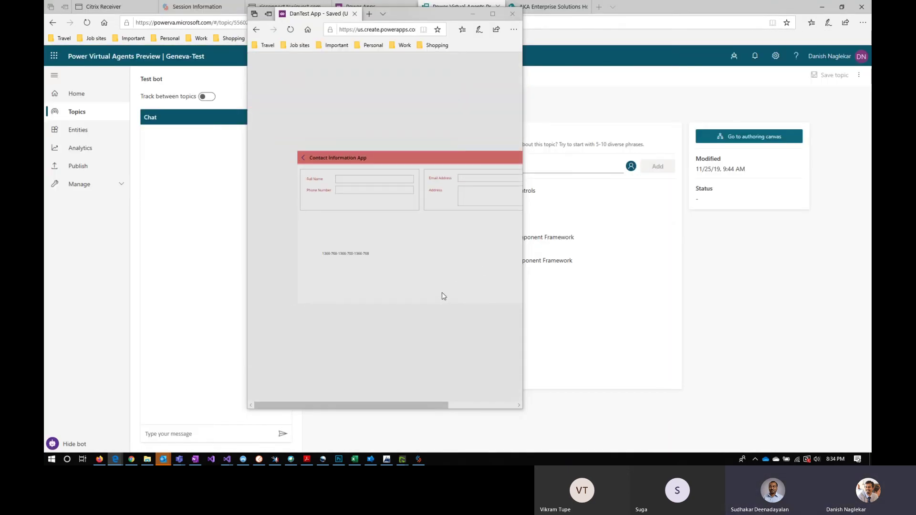
left_click_drag(411, 405, 453, 408)
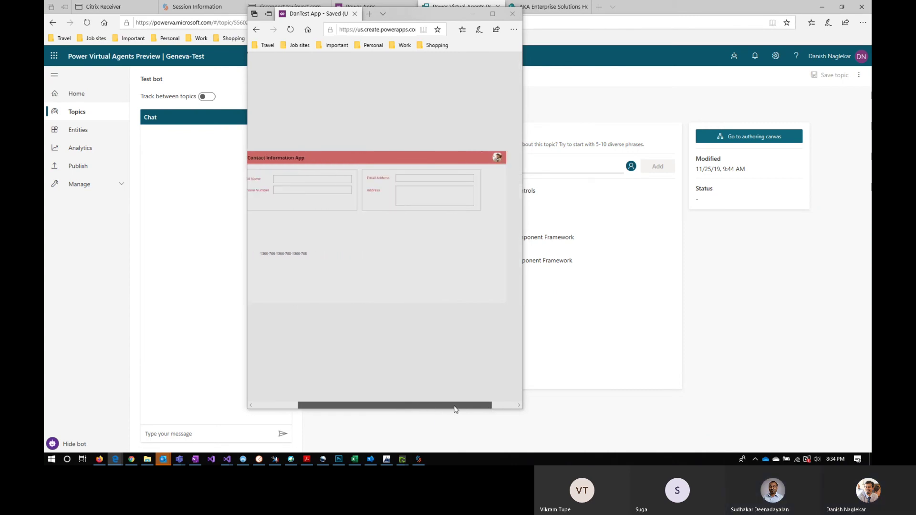
left_click(493, 15)
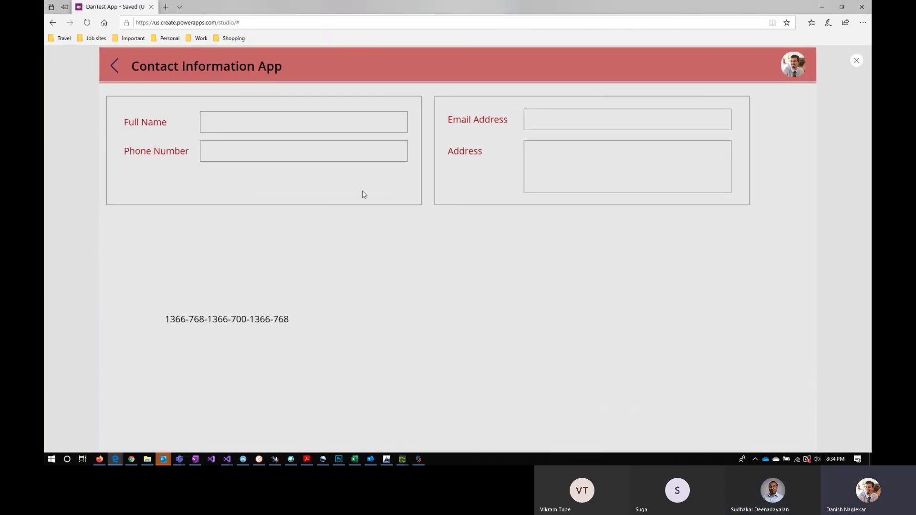
left_click(856, 61)
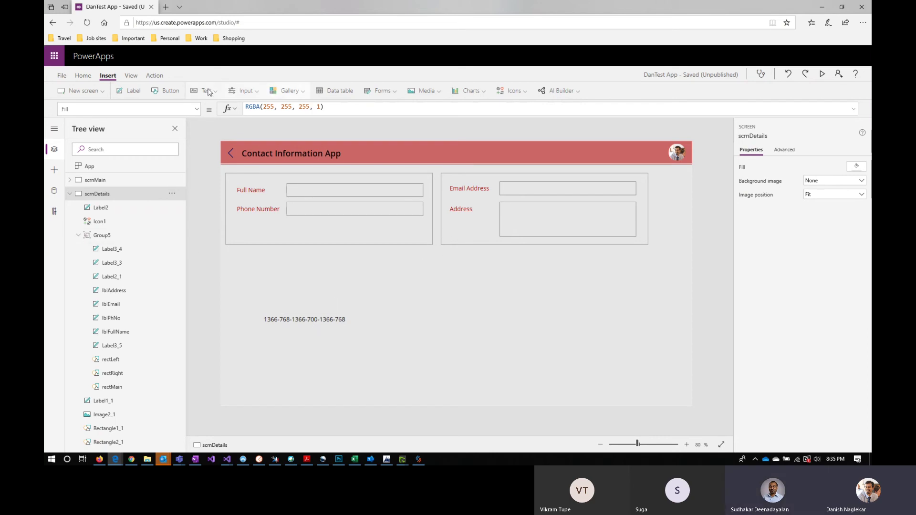
Insert a slider on the details screen and place it beside the dimensions label at about X 523, Y 492.
left_click(246, 95)
left_click_drag(329, 131, 330, 178)
left_click(432, 309)
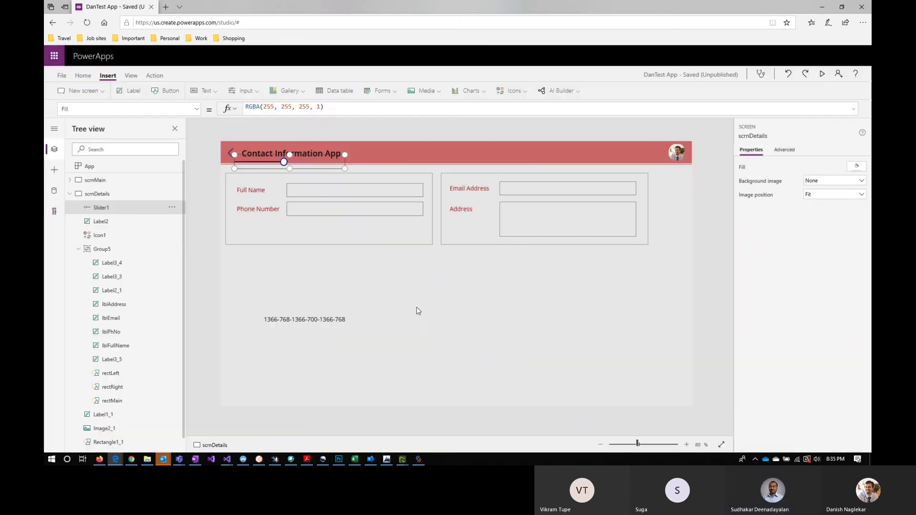
left_click_drag(324, 160, 490, 317)
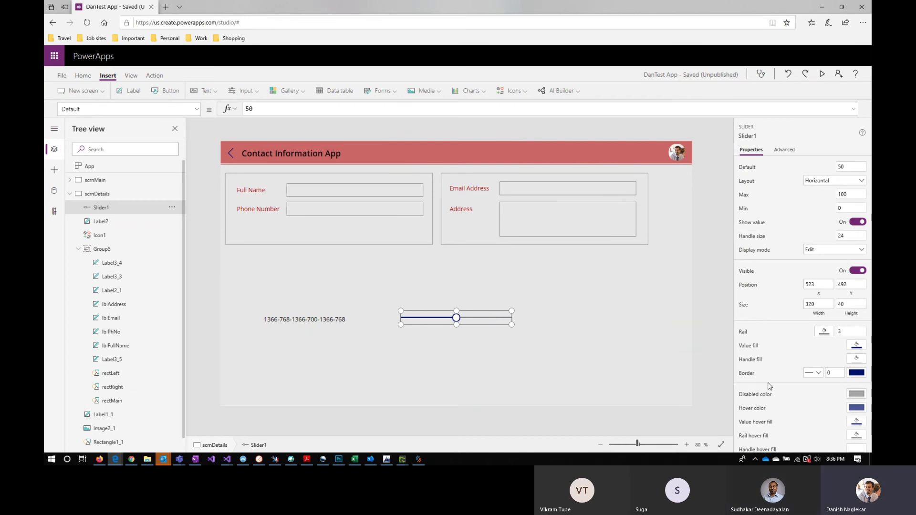
Set the slider's default value to 0.
scroll(769, 386, "down", 2)
scroll(769, 385, "up", 2)
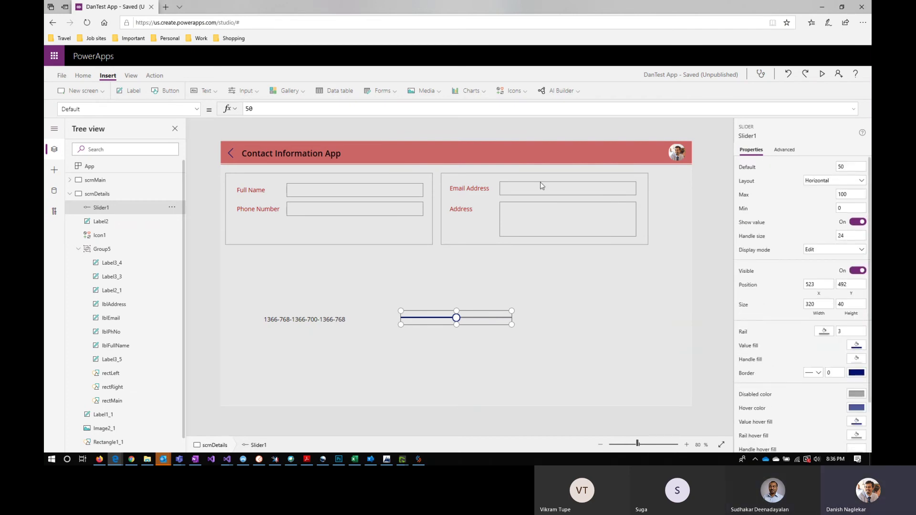
left_click(845, 167)
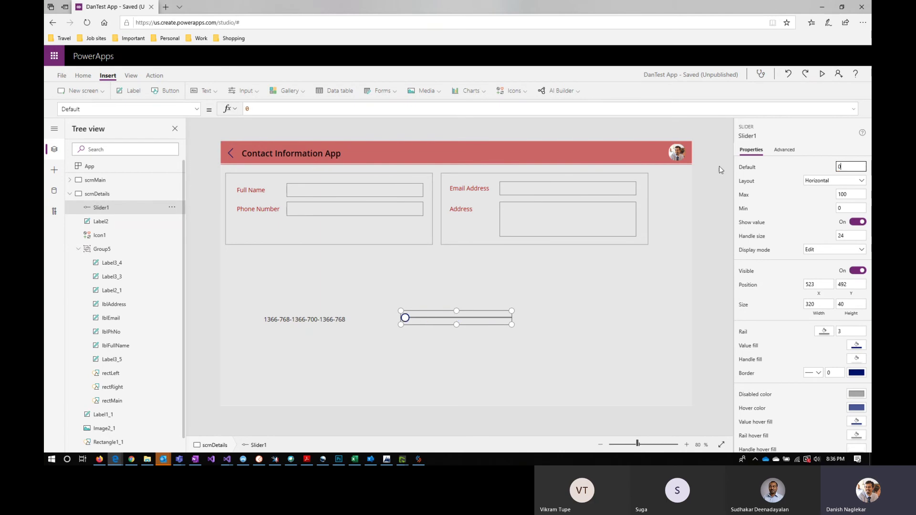
Examine the X formula of rectRight in Group5, focusing on its rectMain.Width condition.
left_click(468, 246)
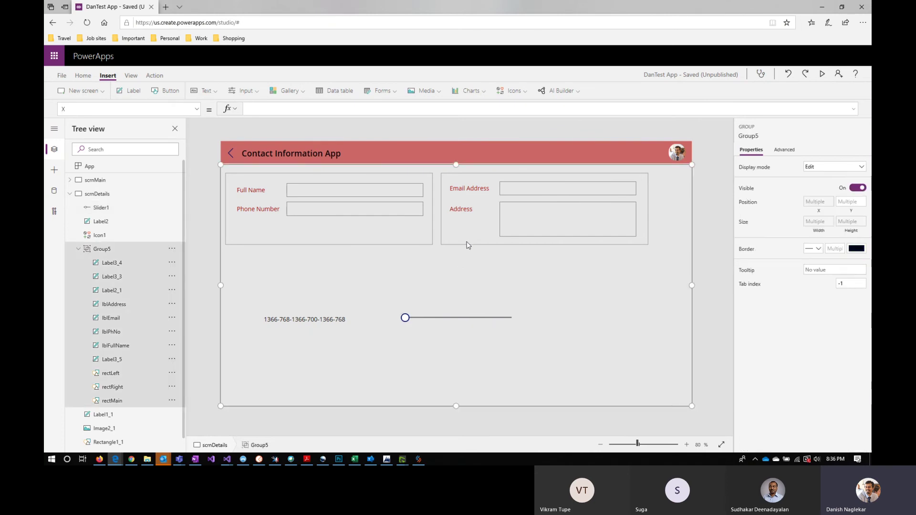
left_click(114, 375)
left_click(114, 388)
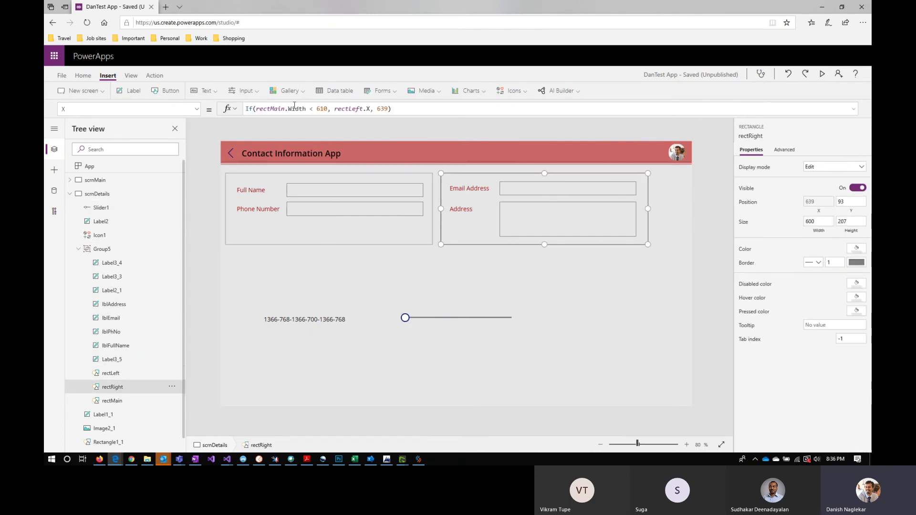
left_click_drag(257, 109, 305, 108)
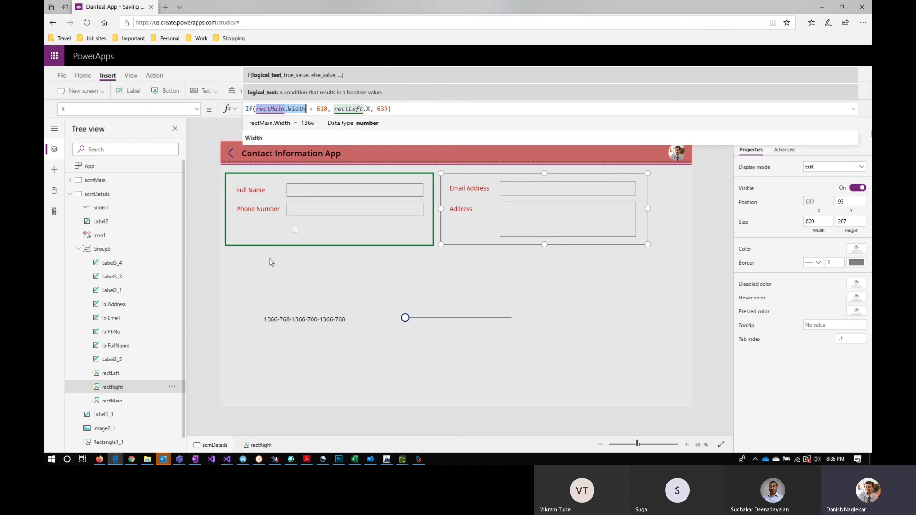
Replace the width formula of rectMain with Slider1.Value.
left_click(123, 404)
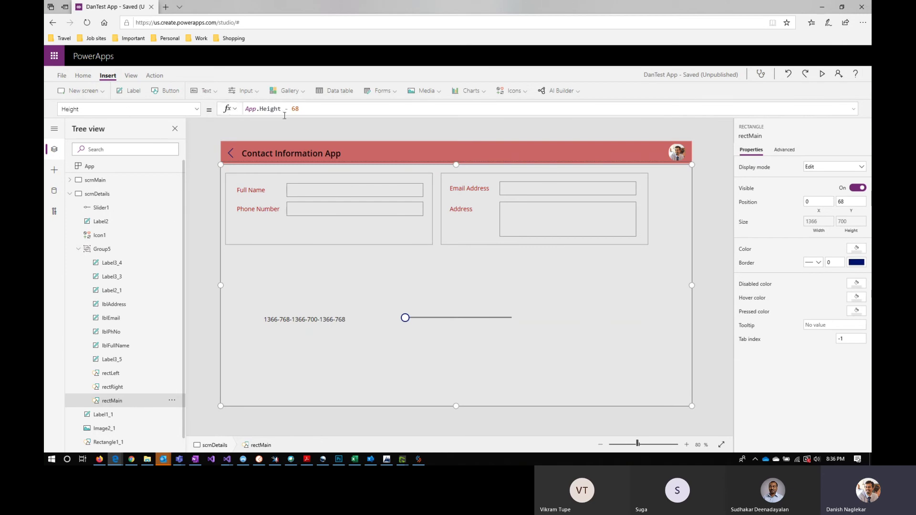
left_click(818, 222)
left_click(281, 107)
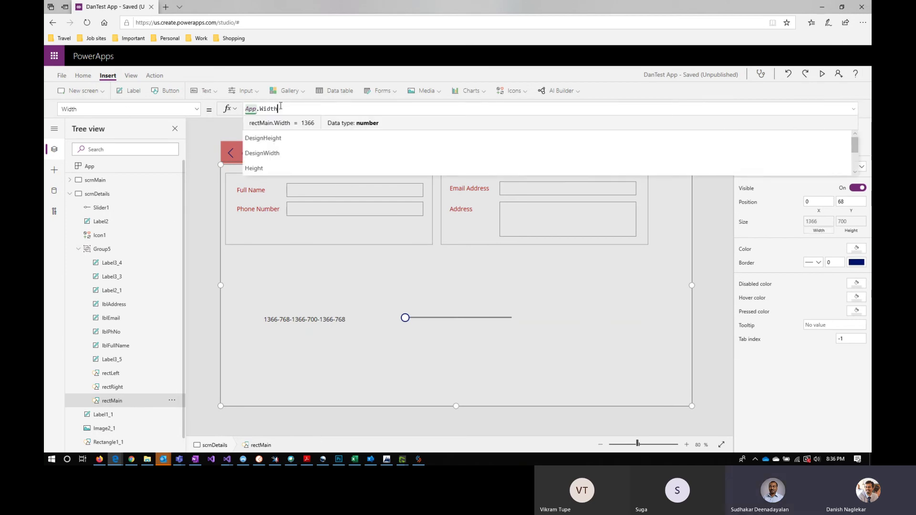
left_click_drag(281, 107, 235, 109)
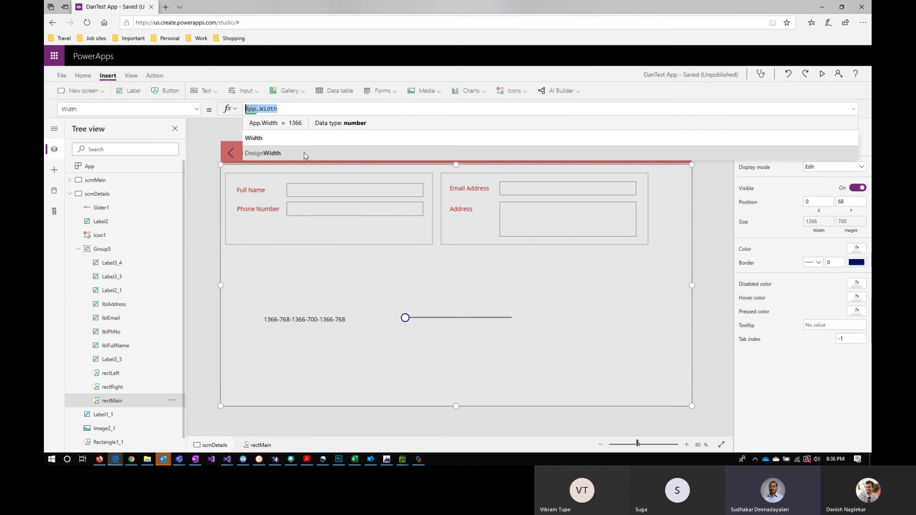
type("slider")
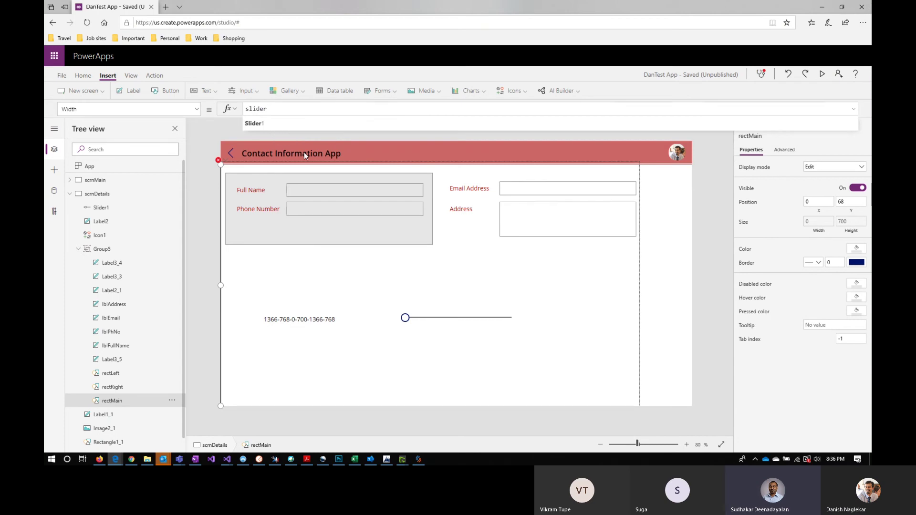
key("Down")
key("Tab")
type(".")
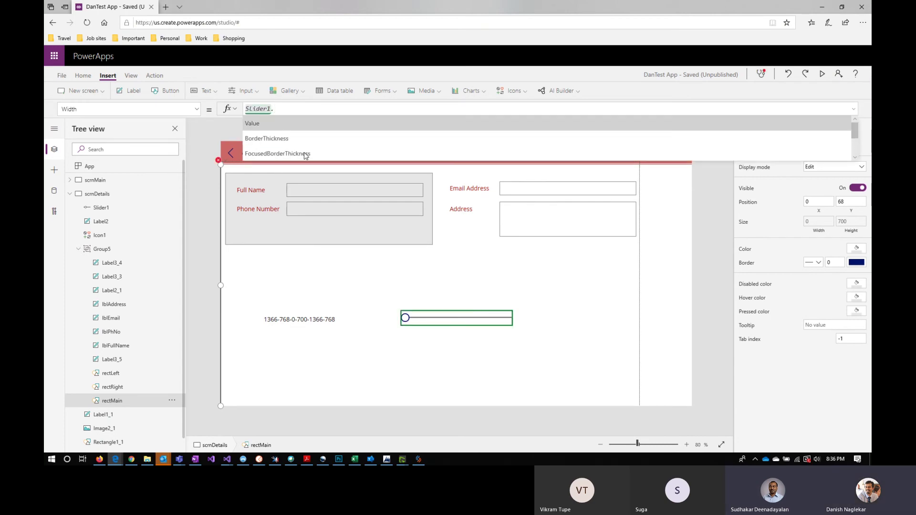
key("Tab")
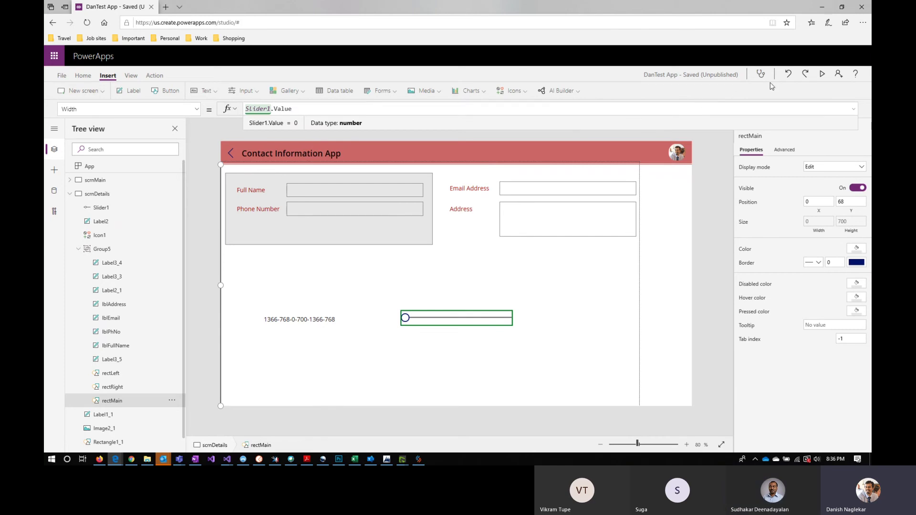
Preview the details screen, test the slider across its range, and return to editing.
left_click(823, 76)
left_click_drag(379, 318, 560, 316)
left_click_drag(505, 319, 556, 315)
mouse_move(371, 312)
left_mouse_down()
mouse_move(564, 309)
mouse_move(371, 307)
left_mouse_up()
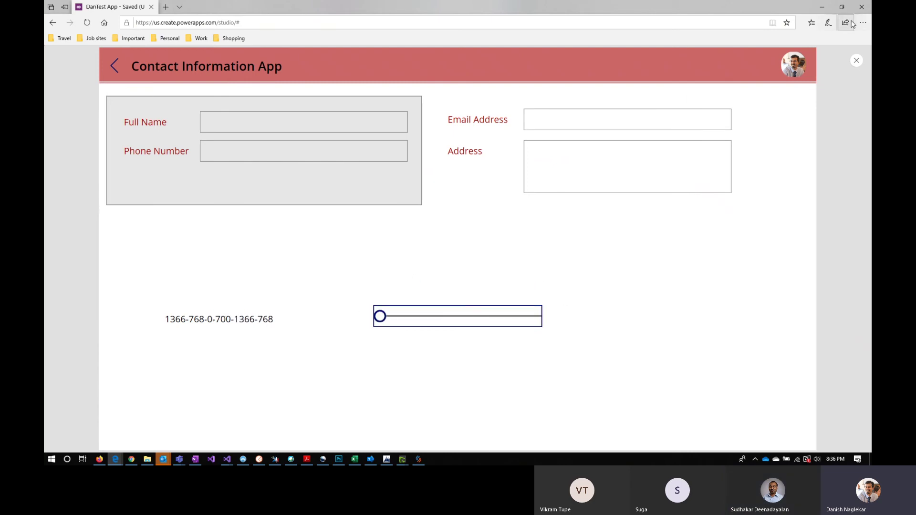
left_click(856, 60)
Delete the slider from the details screen and open the rectMain width formula flagged with an error.
left_click(459, 318)
key("Delete")
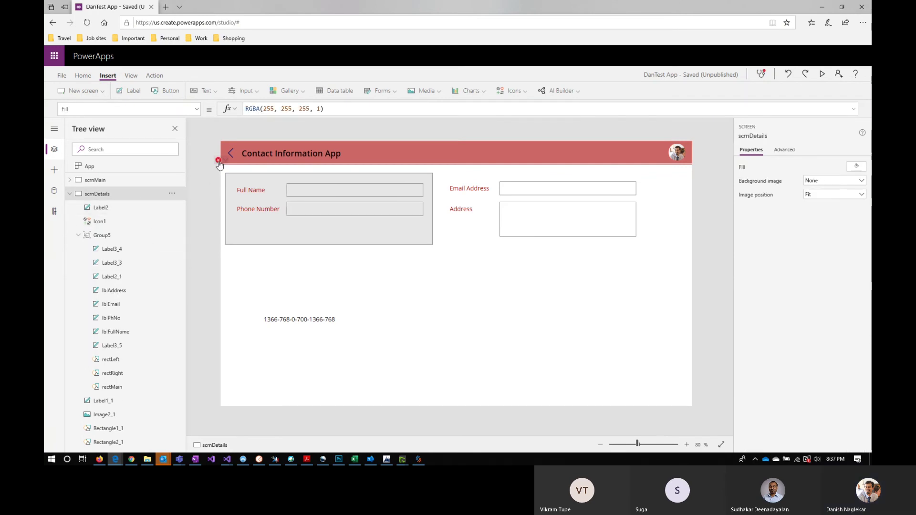
left_click(221, 167)
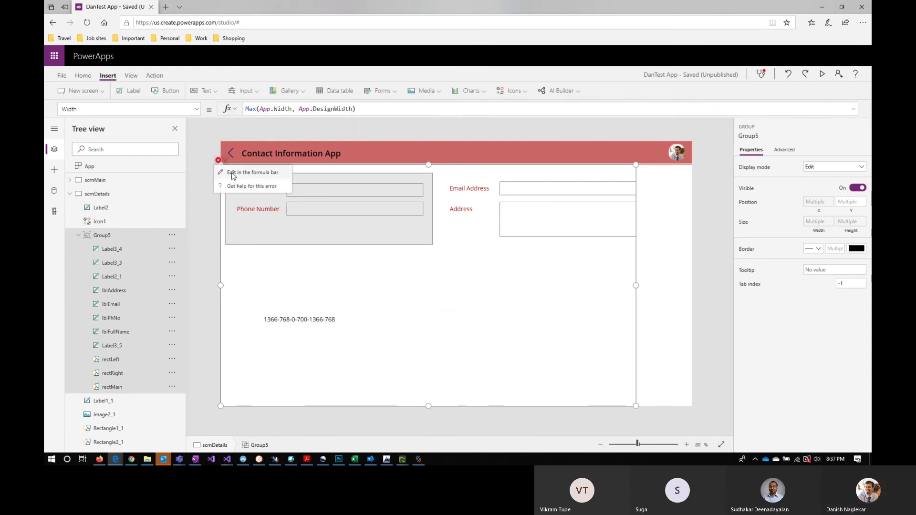
left_click(231, 173)
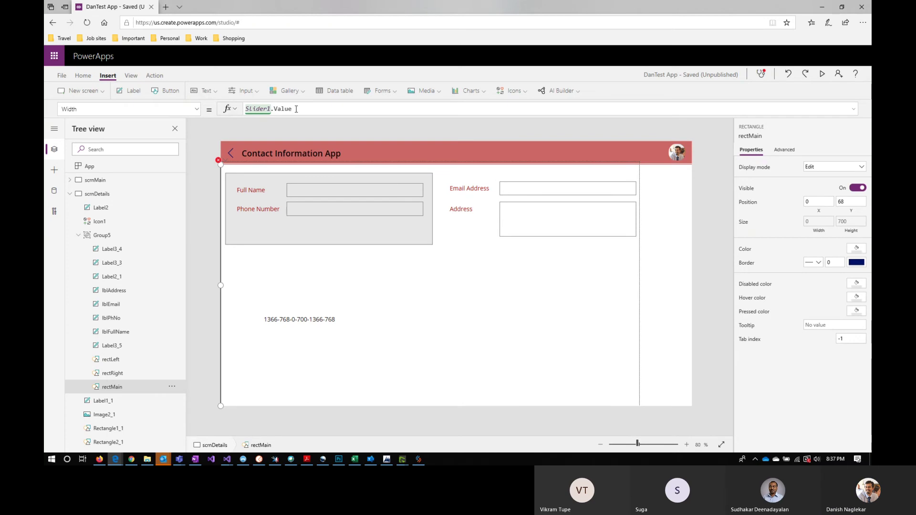
Undo the slider-related edits, including the rectMain width formula change, and delete Slider1 from the details screen.
left_click(789, 75)
left_click(789, 75)
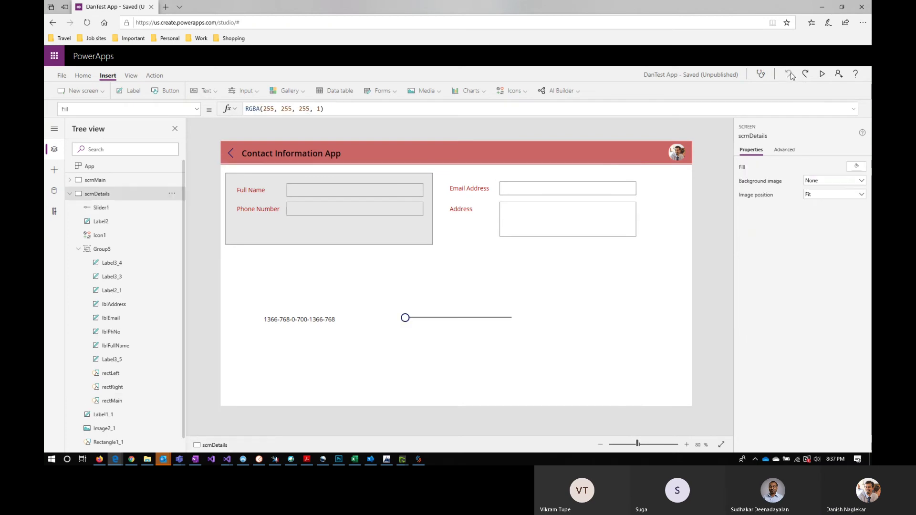
left_click(790, 75)
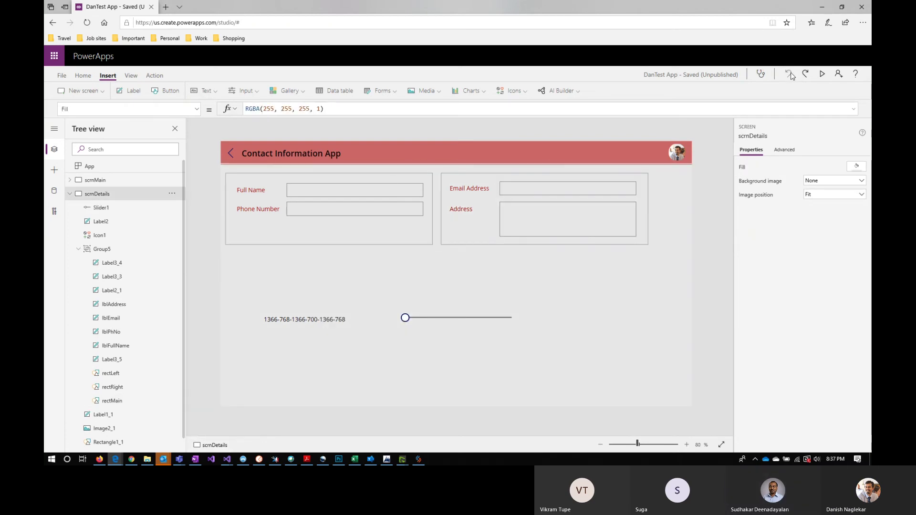
left_click(790, 75)
left_click(790, 75)
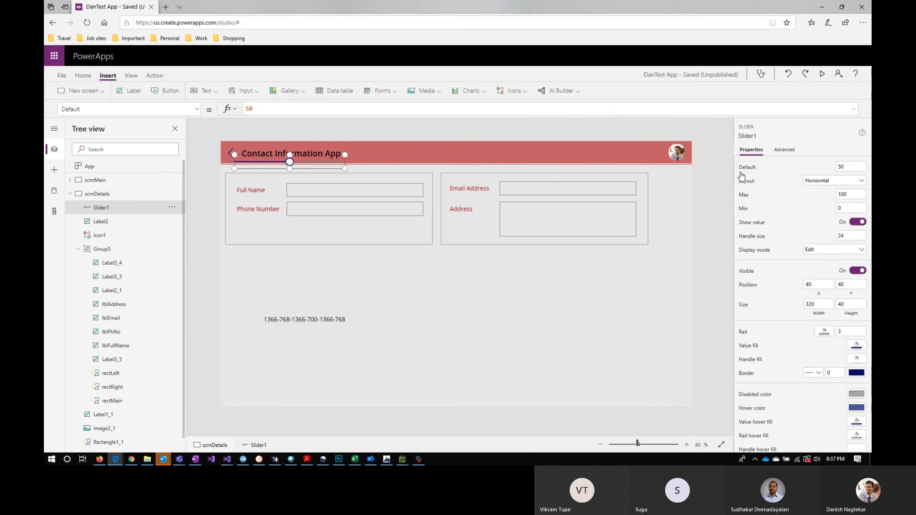
key("Delete")
Try to find a property beginning with MA for App and scrnDetails in the Text formula of Label2.
left_click(321, 318)
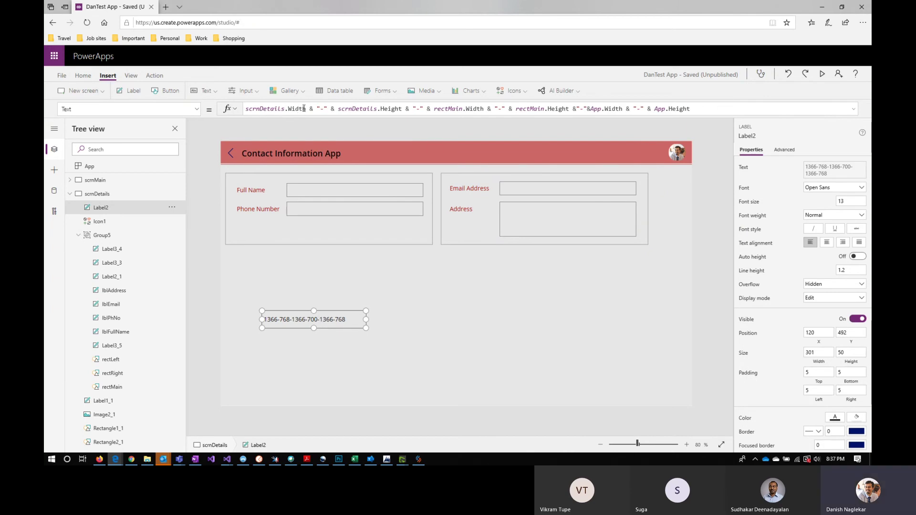
left_click(656, 107)
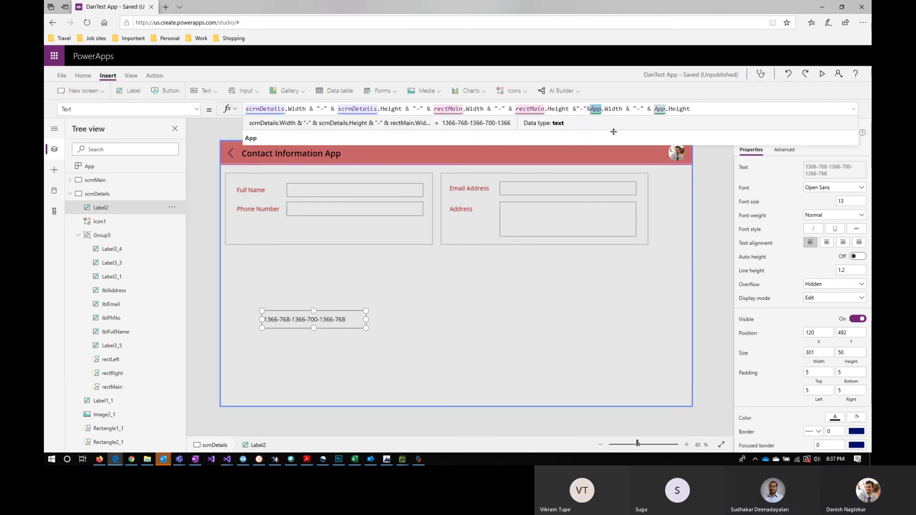
type("MA")
key("BackSpace")
key("BackSpace")
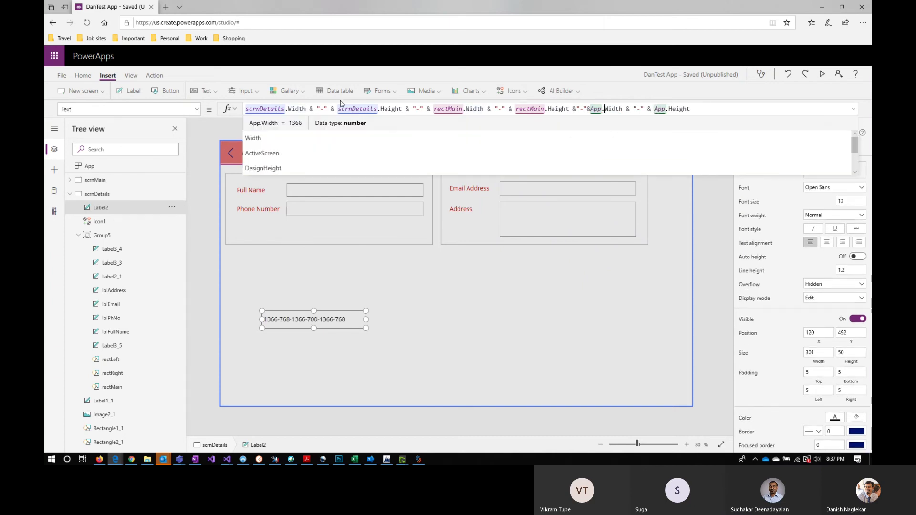
left_click(290, 108)
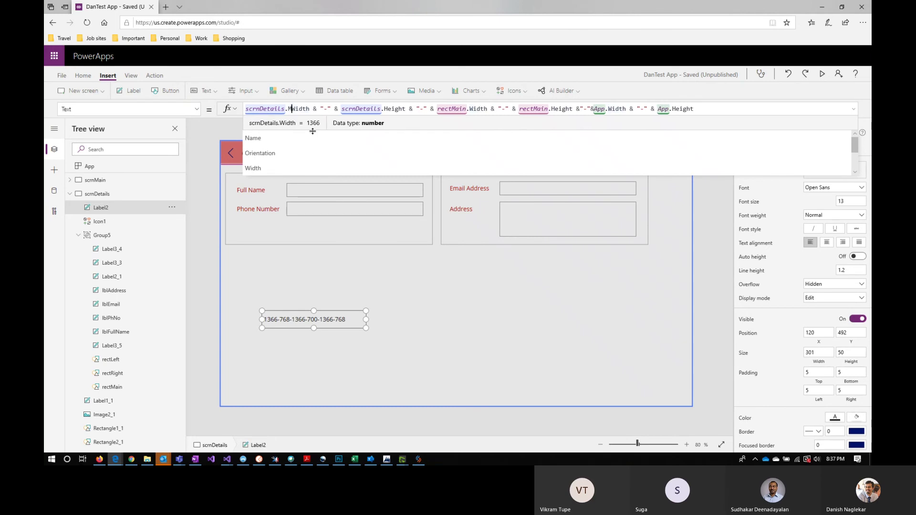
type("MA")
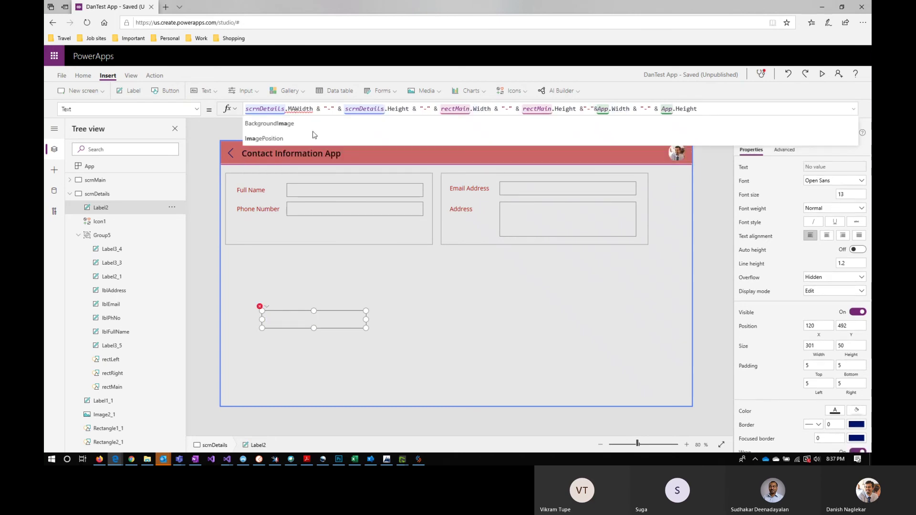
key("BackSpace")
key("BackSpace")
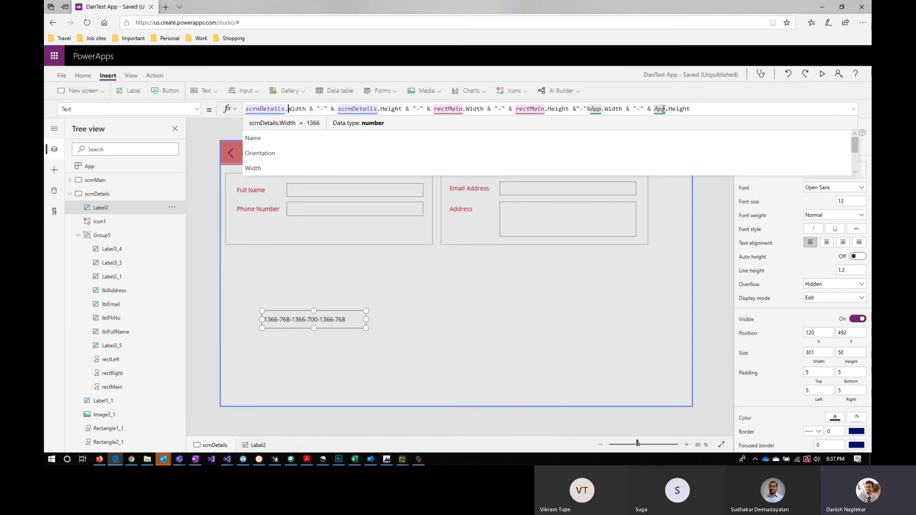
Examine the advanced properties of App and scrnDetails, focusing on size breakpoints and the screen's Height and Width formulas.
left_click(105, 168)
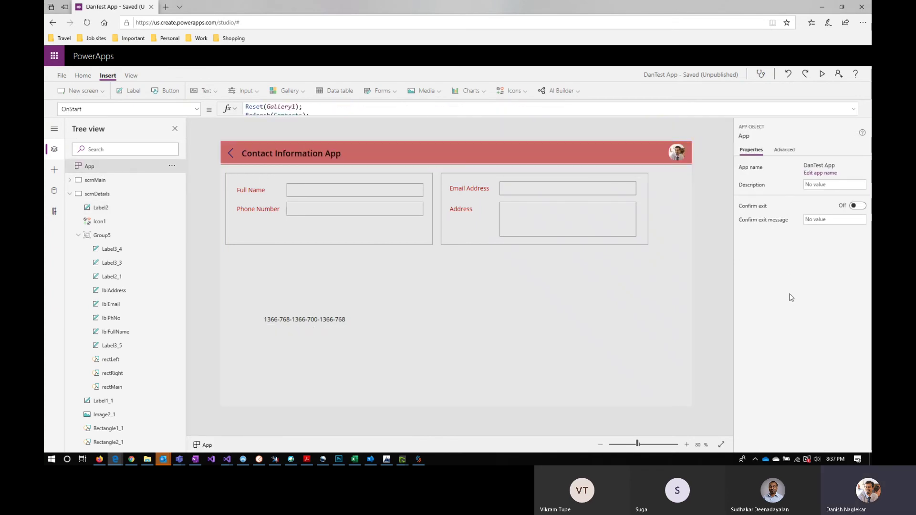
left_click(783, 151)
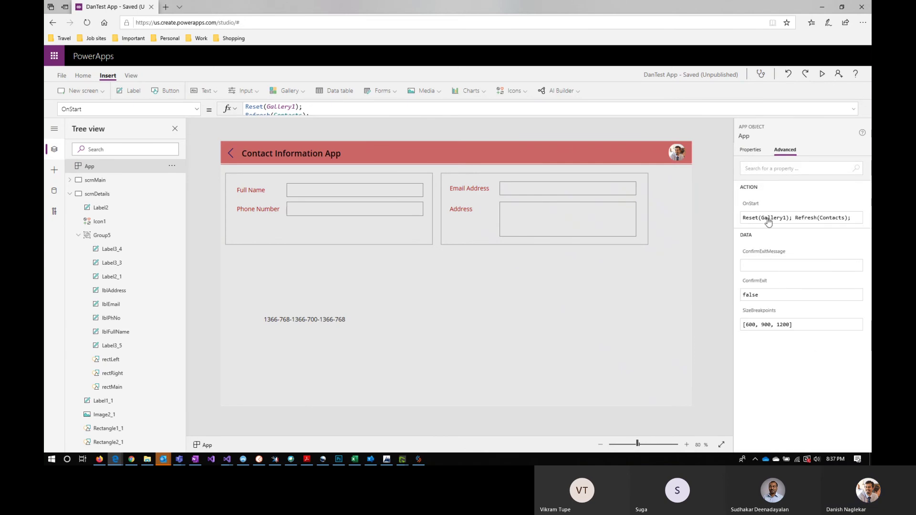
left_click(753, 151)
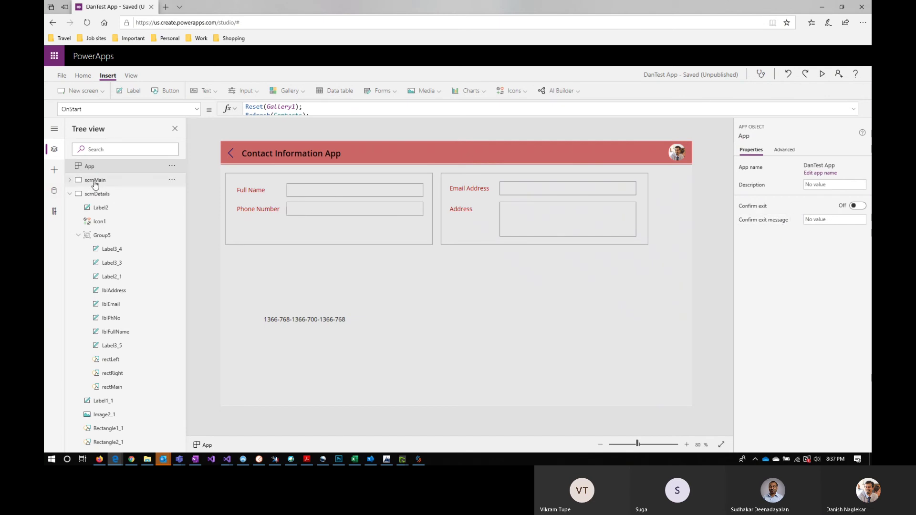
left_click(101, 194)
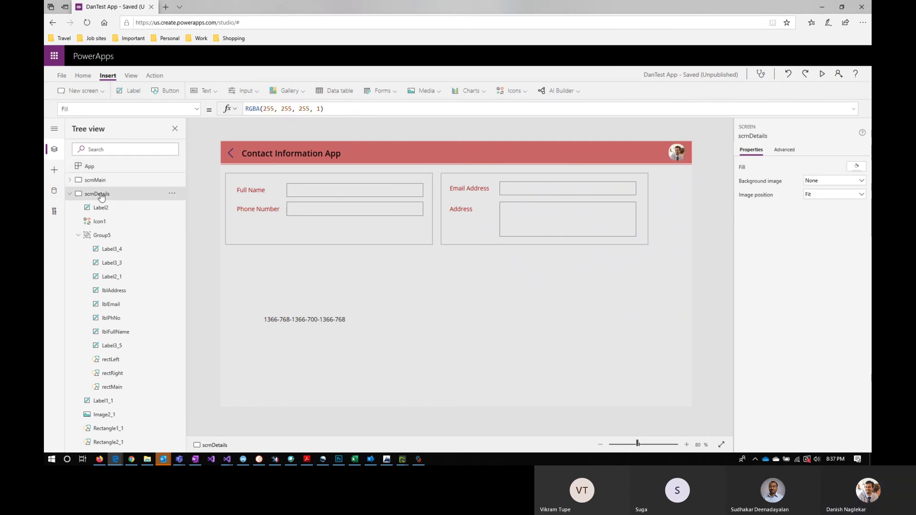
left_click(785, 150)
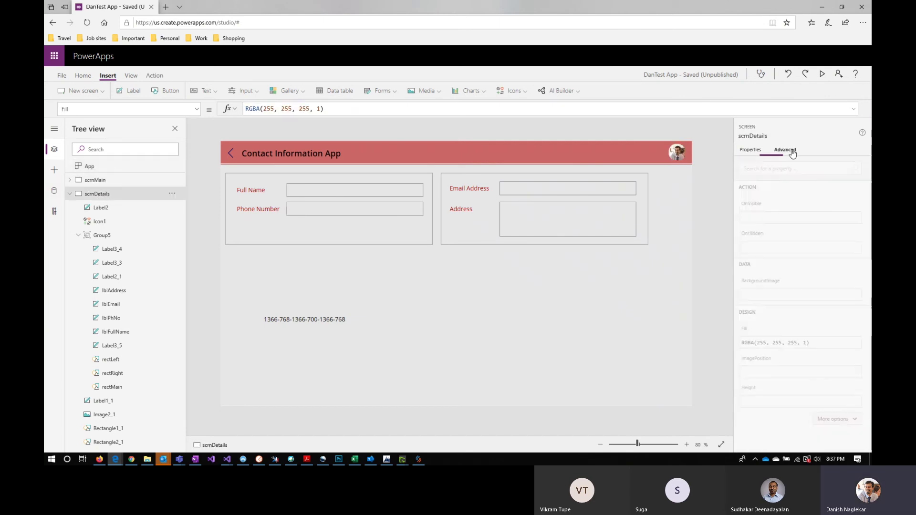
left_click(816, 418)
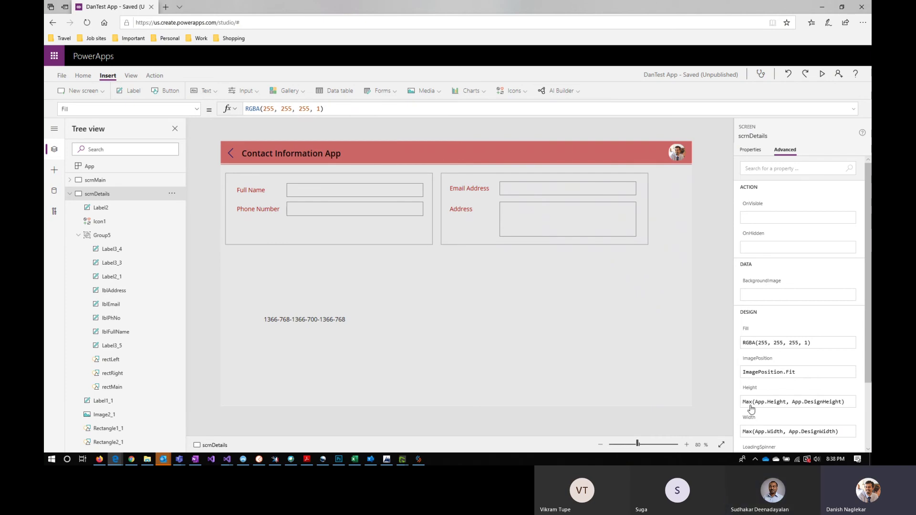
scroll(750, 435, "down", 3)
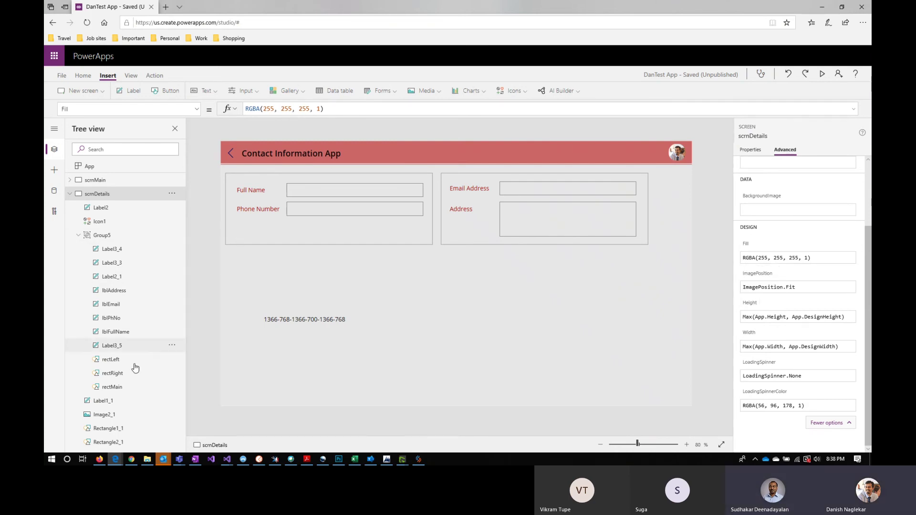
Examine the properties of rectMain in Group5, focusing on its Width formula.
left_click(130, 388)
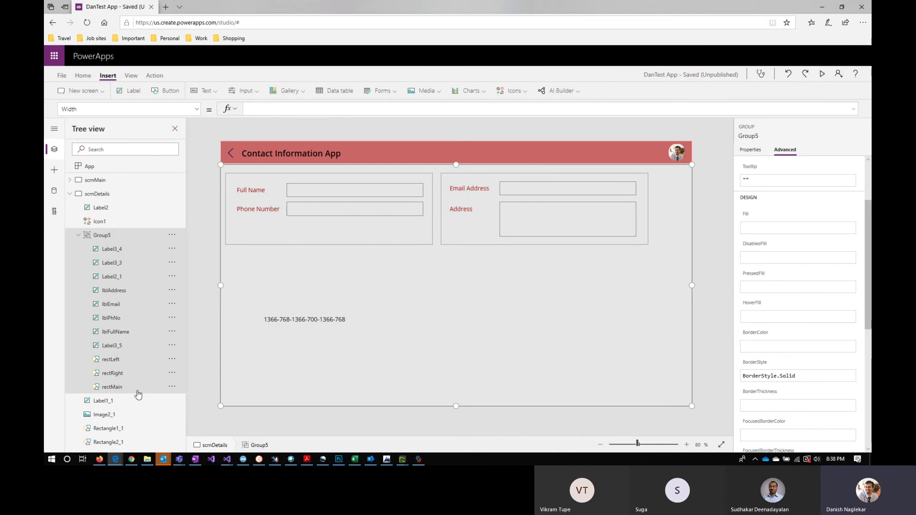
left_click(143, 386)
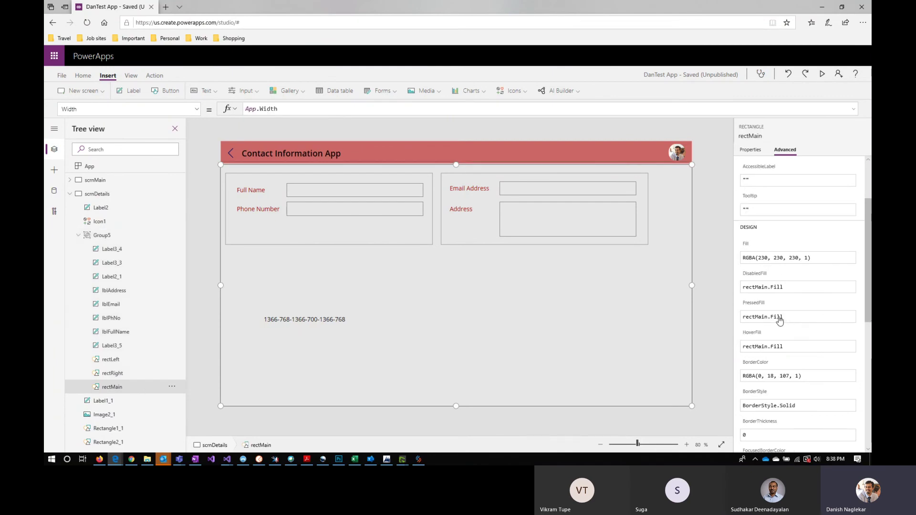
scroll(773, 224, "up", 3)
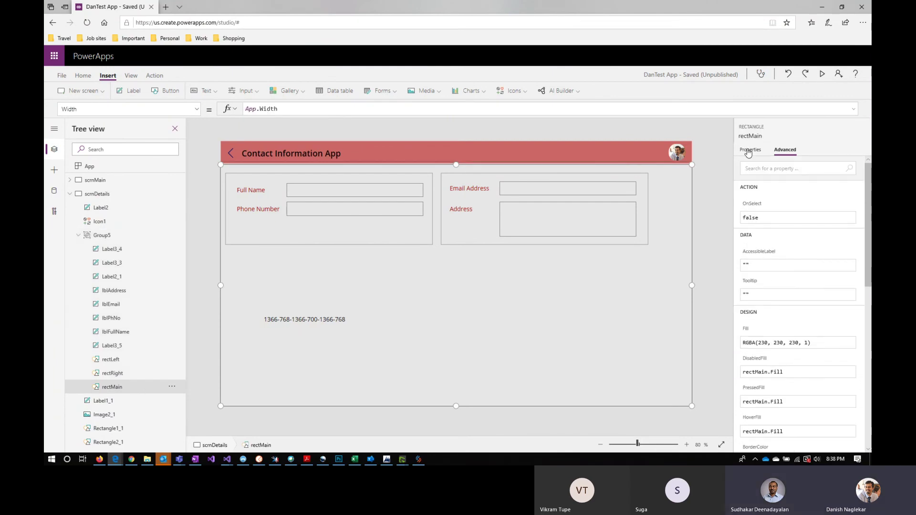
left_click(750, 150)
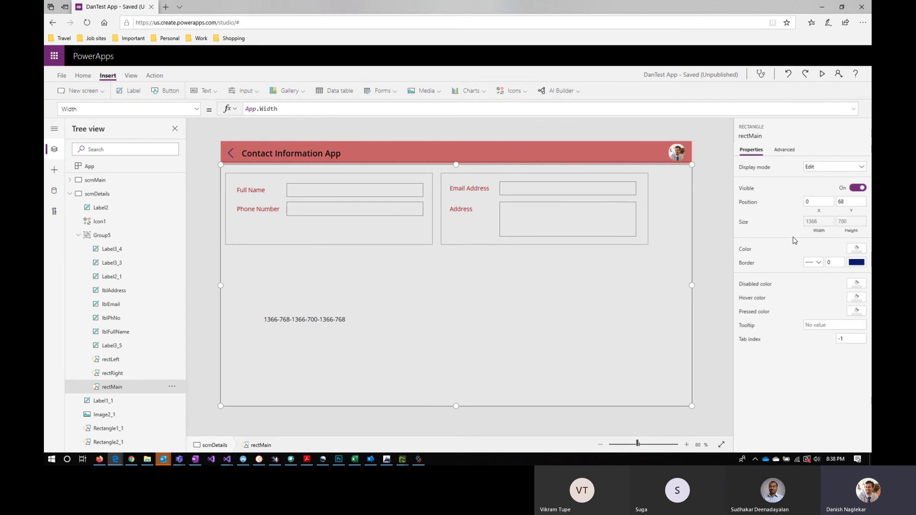
left_click(819, 231)
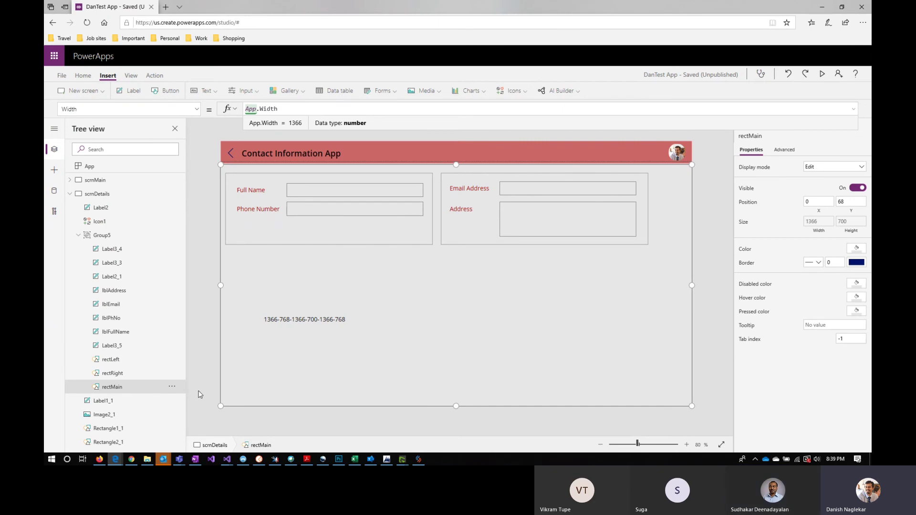
Open the experimental Monitor from the advanced tools for DanTest App.
mouse_move(99, 460)
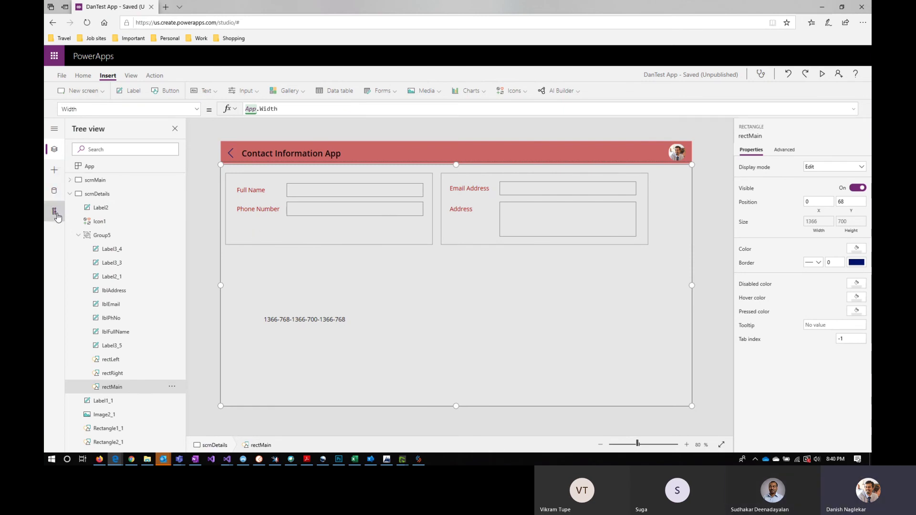
left_click(55, 212)
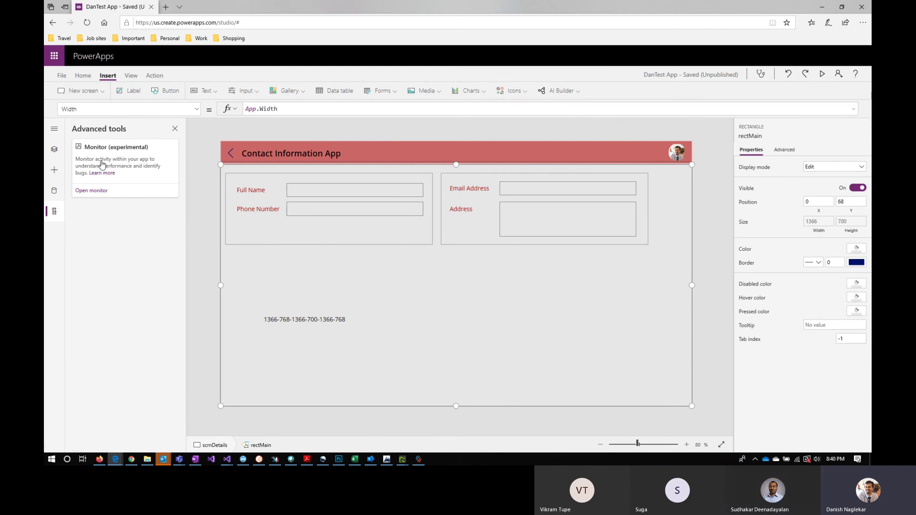
left_click(98, 191)
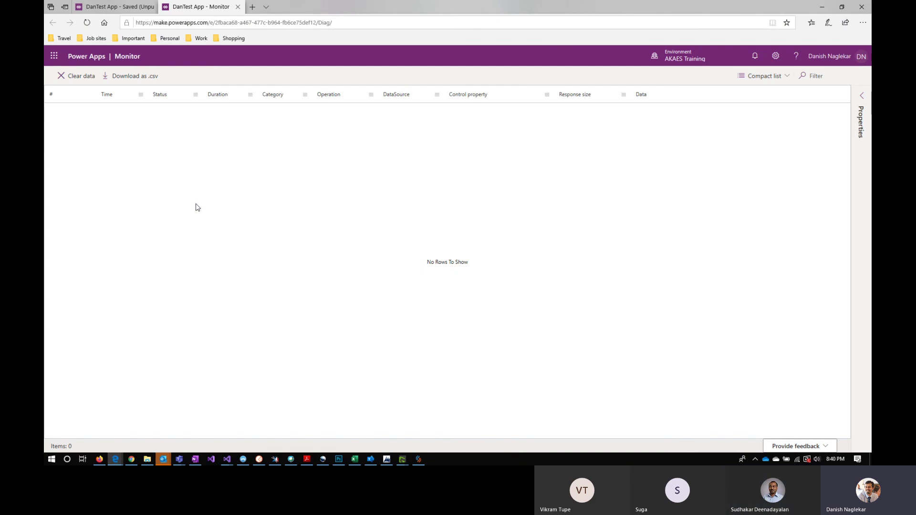
Switch to the Power Apps home page and launch DanTest App in the player.
left_click(127, 11)
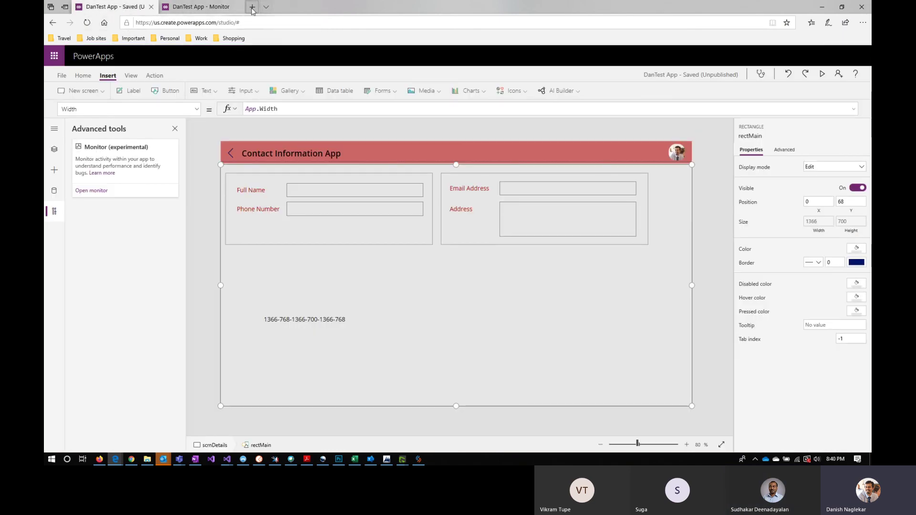
left_click_drag(369, 11, 387, 97)
left_click(383, 9)
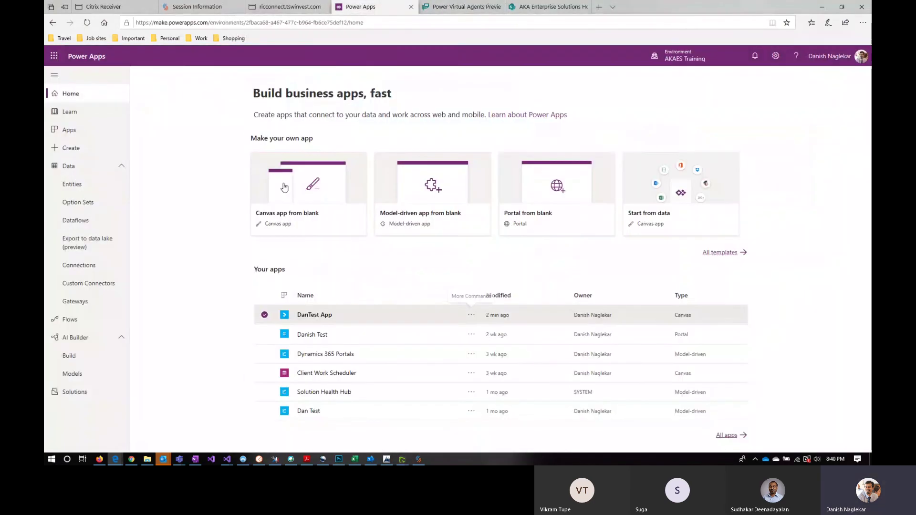
left_click(312, 315)
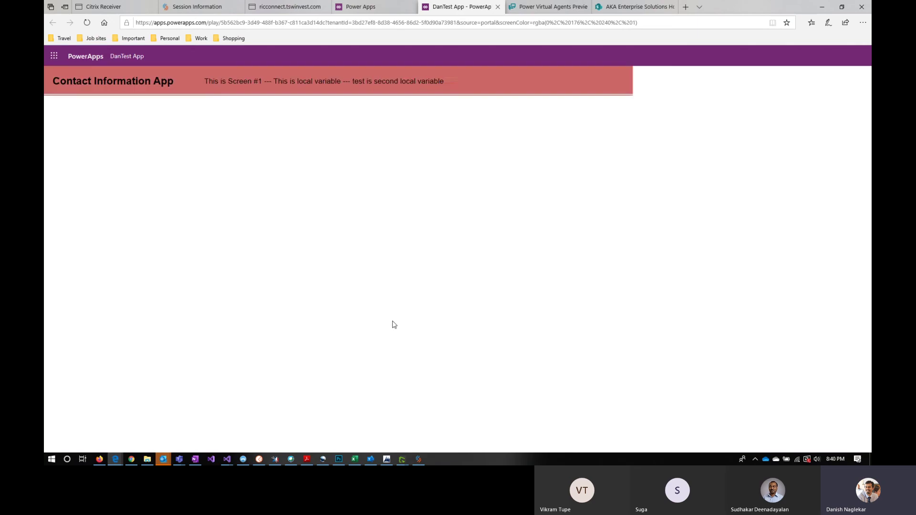
Bring back the studio browser window, keep all its tabs open, and place its Monitor page over the running app.
mouse_move(115, 460)
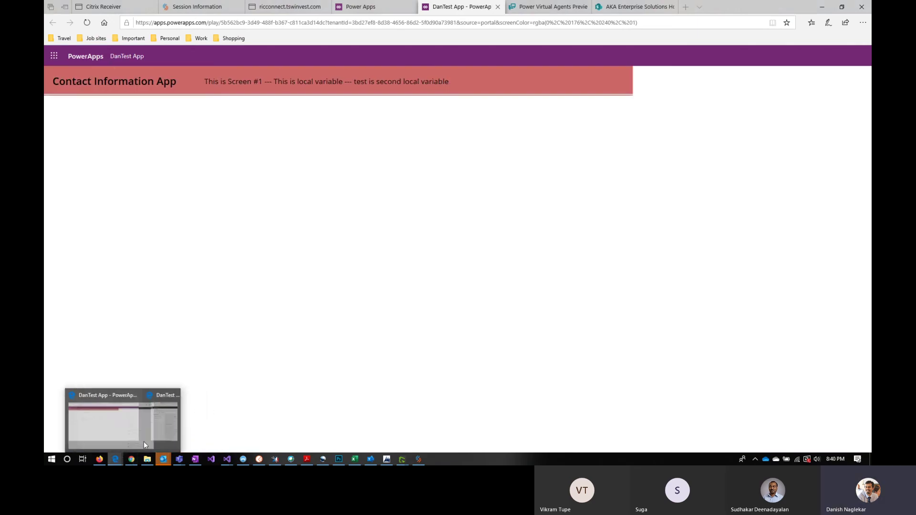
left_click(174, 436)
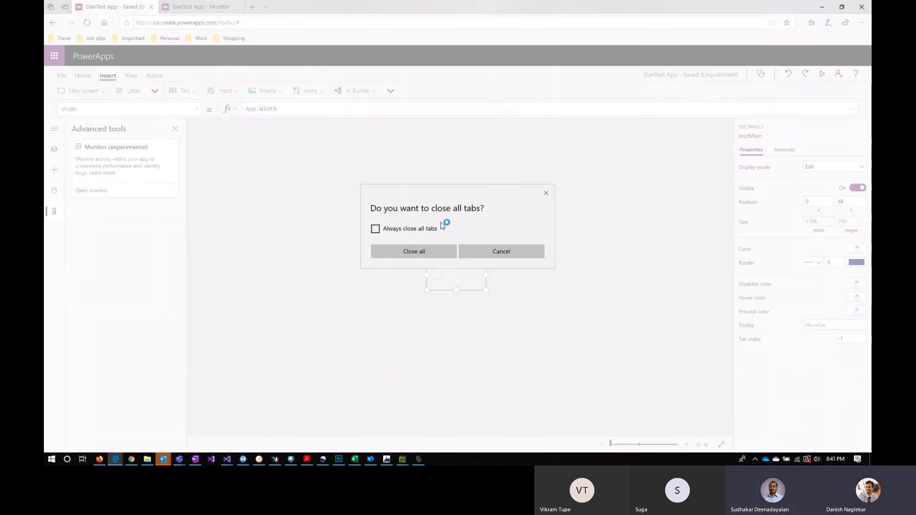
left_click(501, 252)
left_click(198, 8)
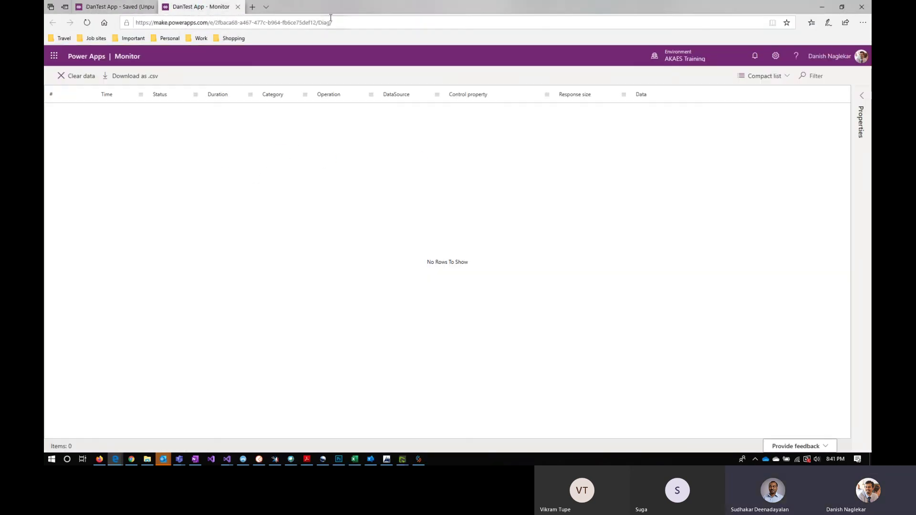
left_click_drag(335, 7, 592, 47)
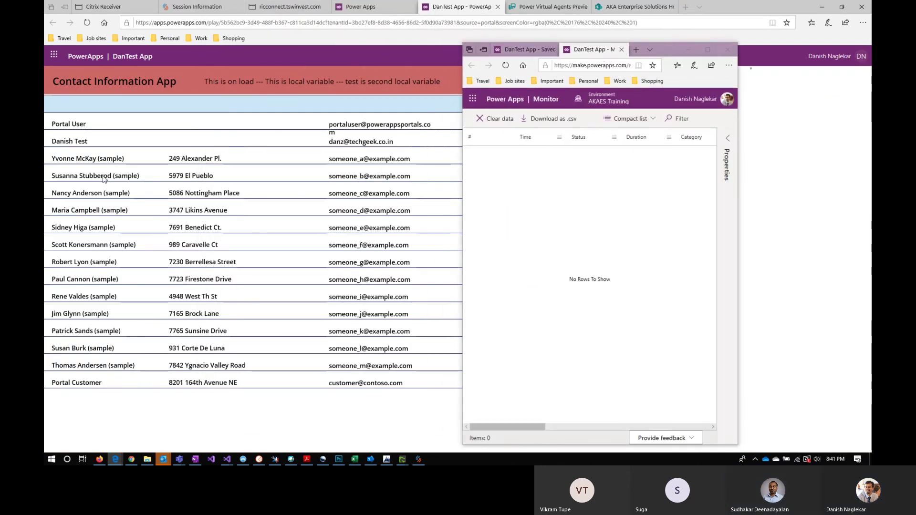
In the running DanTest App, select several contacts, open the details of the contact in the ninth row, and return to the list.
left_click(354, 181)
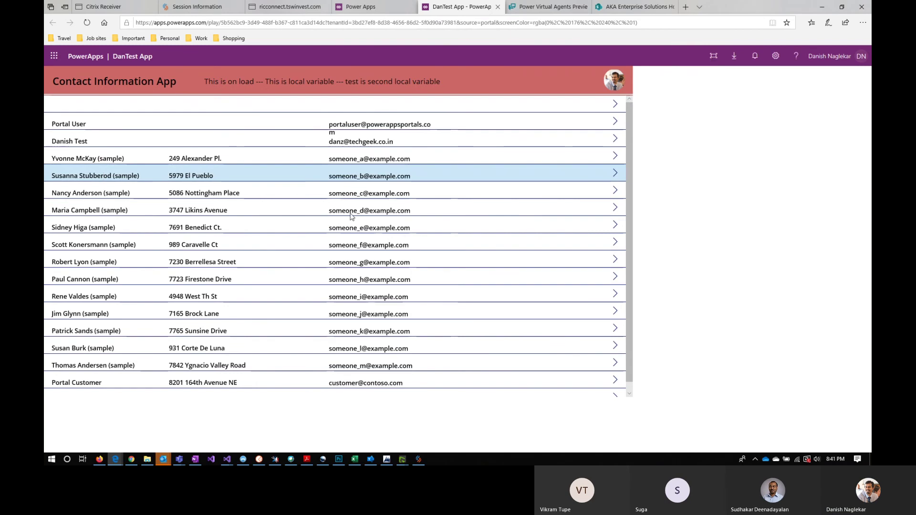
left_click(353, 228)
left_click(351, 265)
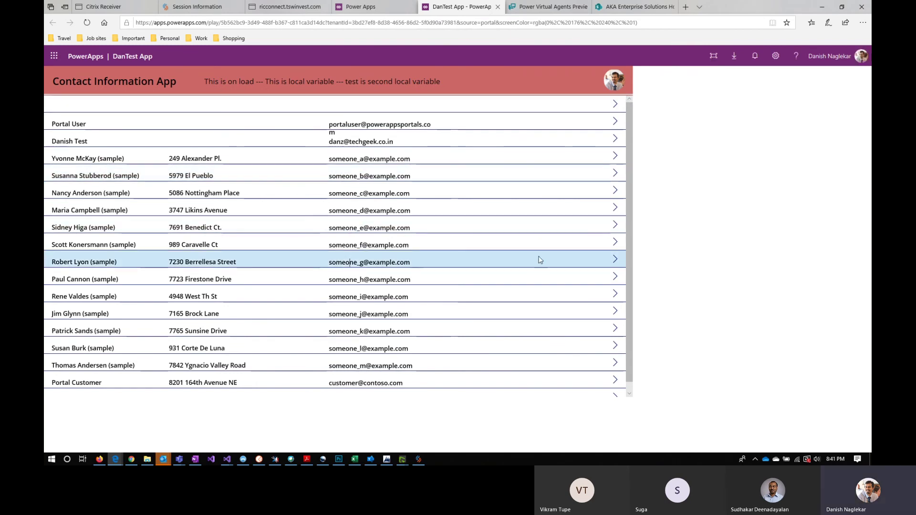
left_click(615, 241)
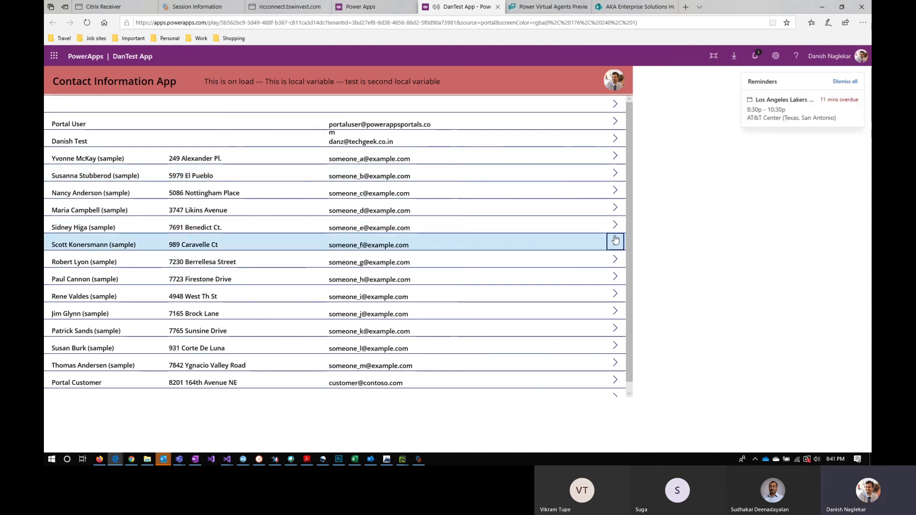
left_click(843, 82)
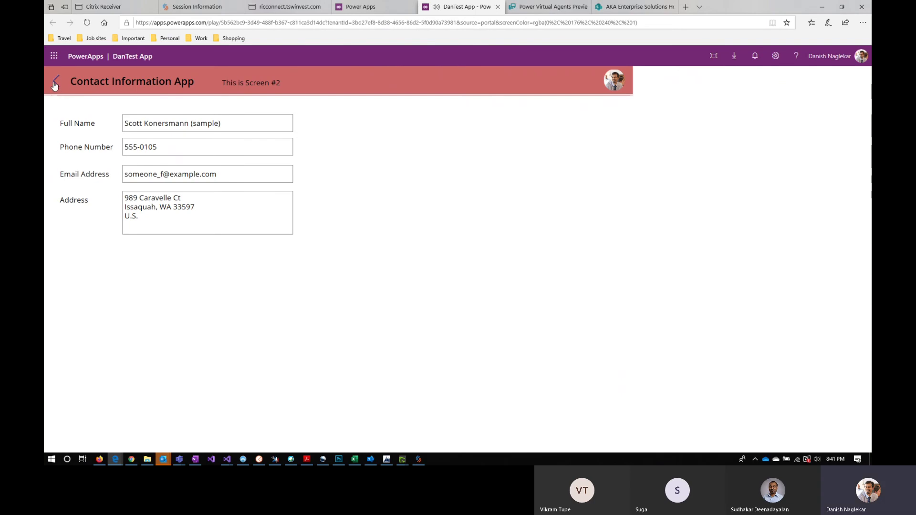
left_click(54, 84)
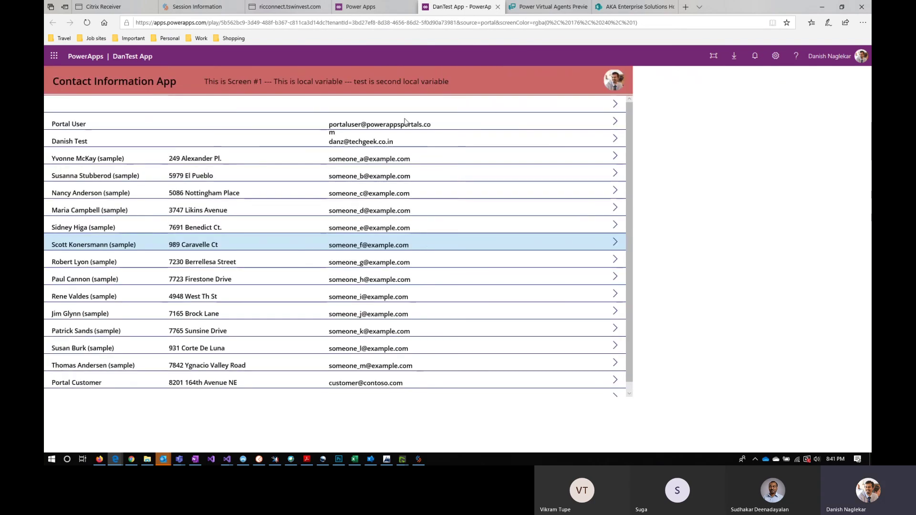
Switch to the Monitor browser window and maximize it to check for logged activity.
mouse_move(117, 459)
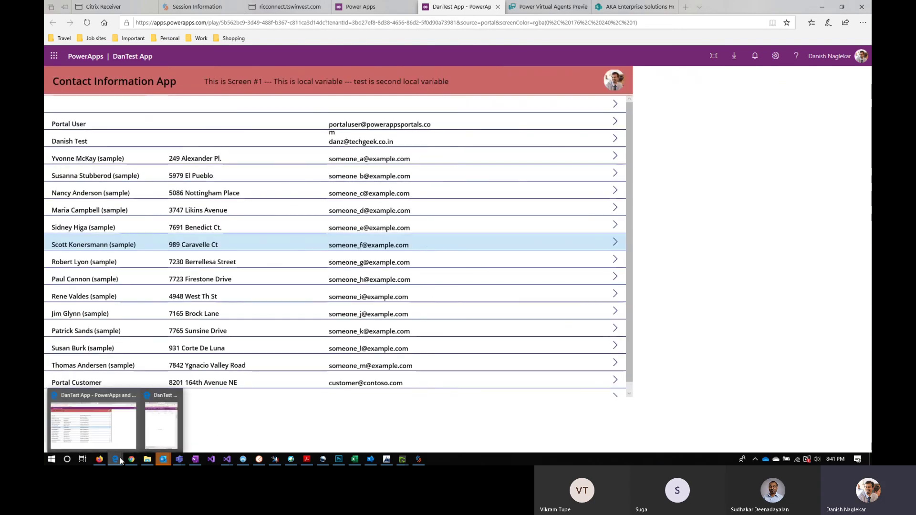
left_click(160, 422)
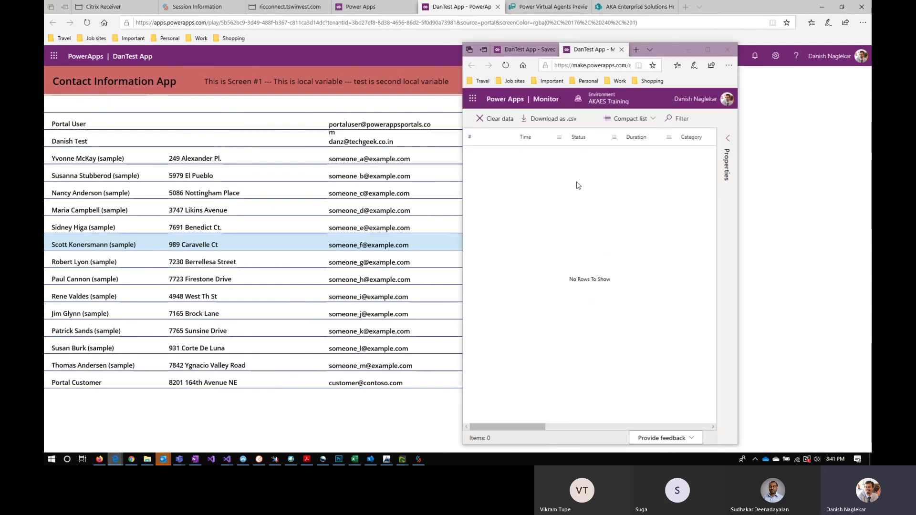
left_click(708, 52)
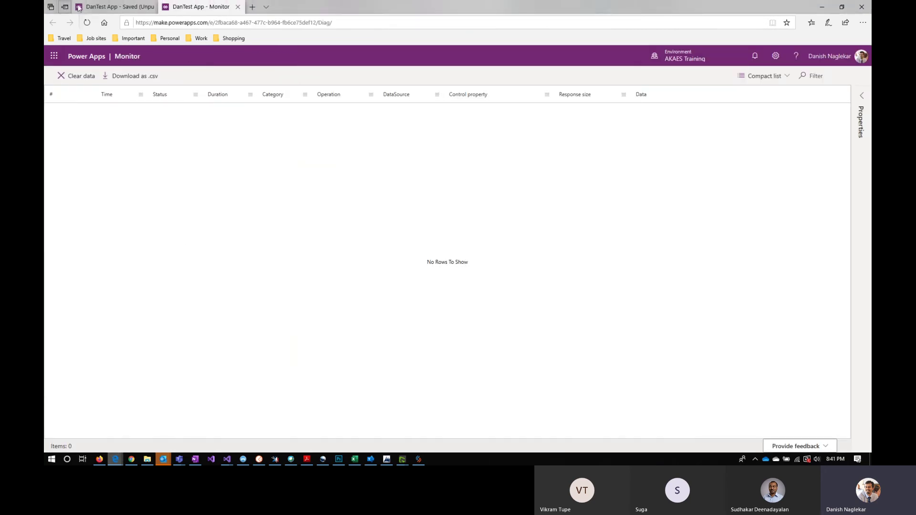
Return to the app studio, show the tree view, and briefly preview the scrnDetails screen.
left_click(110, 6)
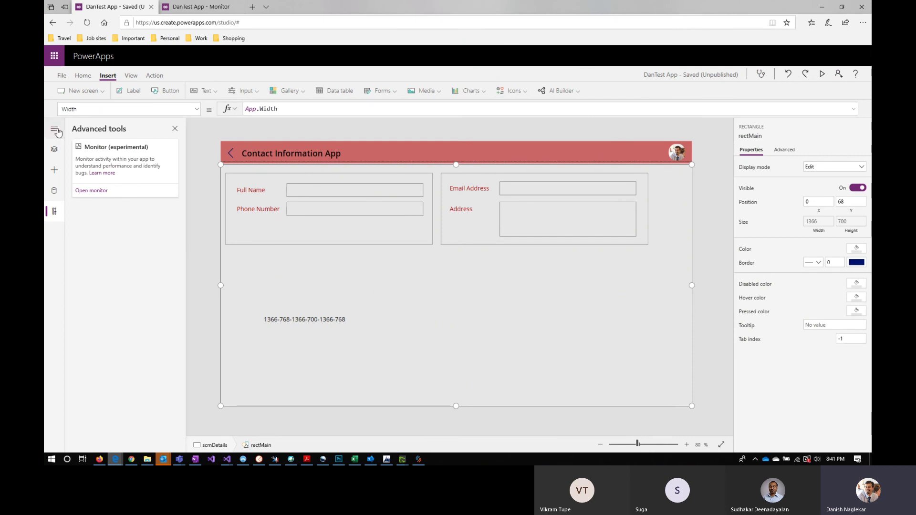
left_click(54, 149)
left_click(342, 193)
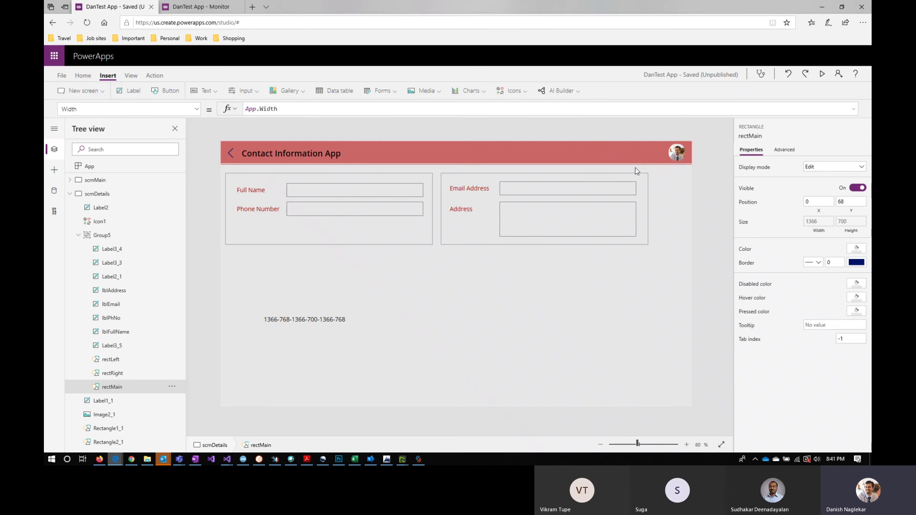
left_click(821, 75)
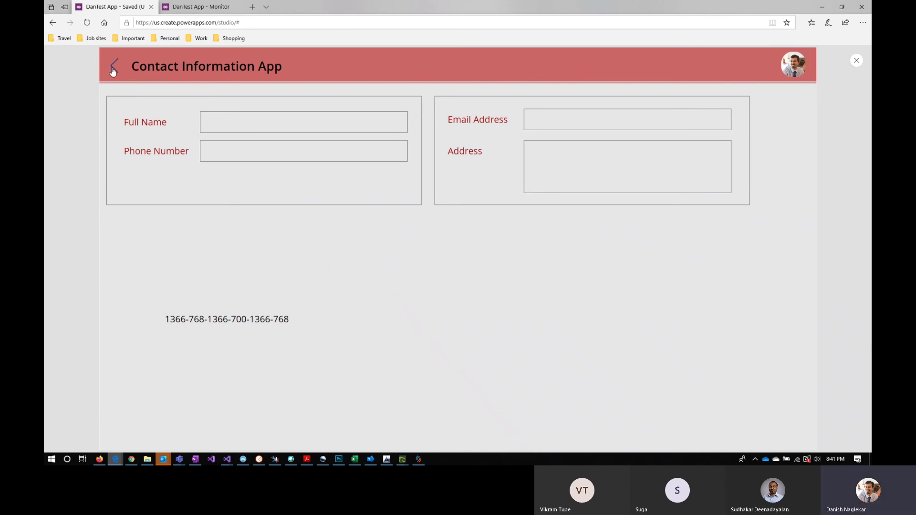
left_click(857, 61)
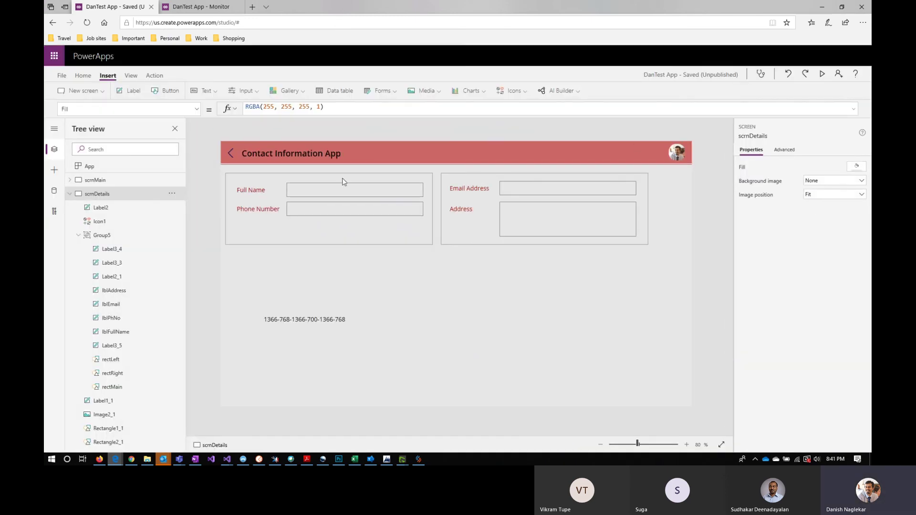
Preview the app from scrnMain, select a few contacts, and open the details of the contact in the eleventh row.
left_click(124, 185)
left_click(822, 75)
left_click(301, 225)
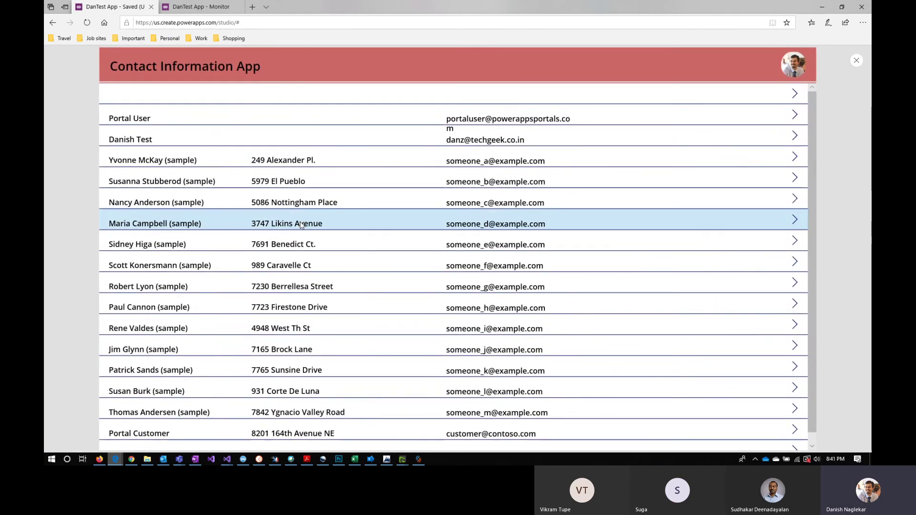
left_click(296, 305)
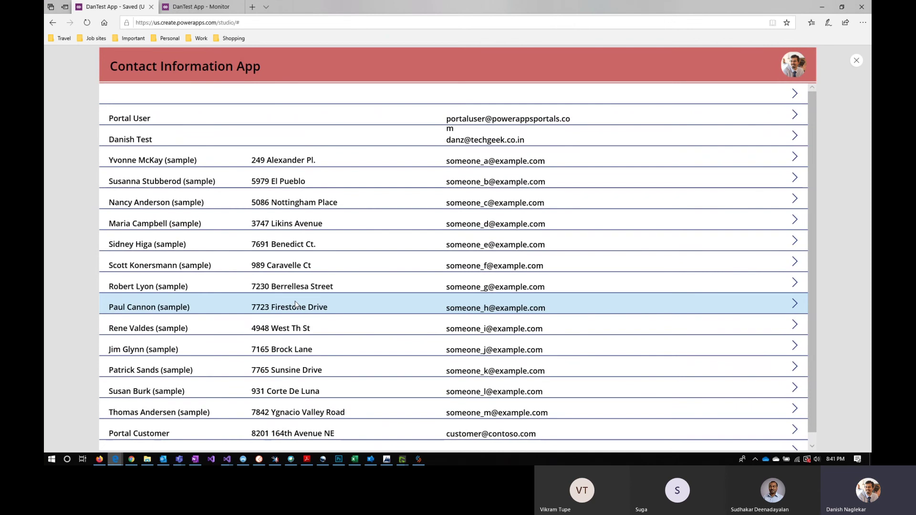
left_click(795, 304)
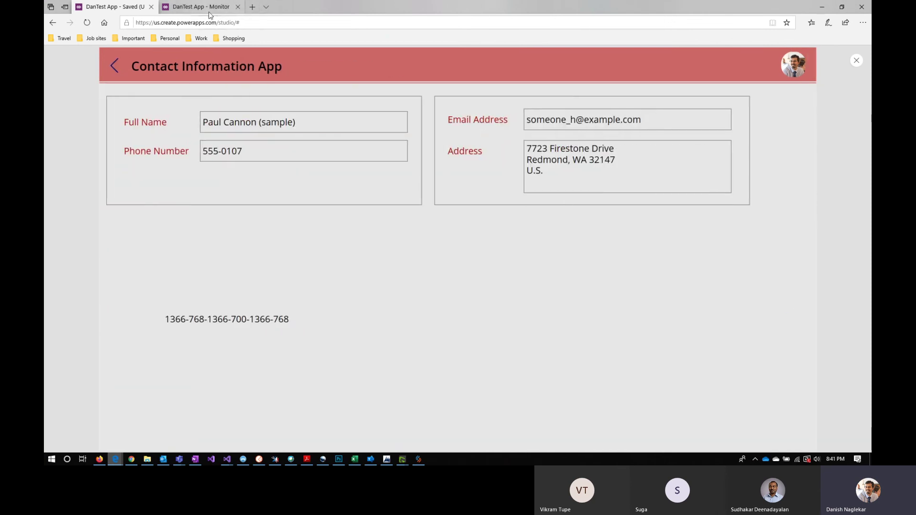
Reload the Monitor page, and restart the studio preview to go back to the contact list.
left_click(200, 8)
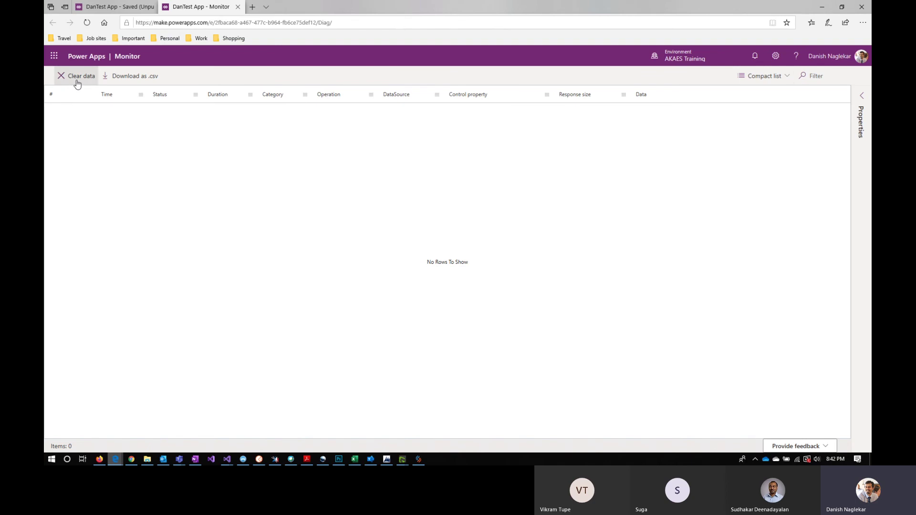
left_click(86, 23)
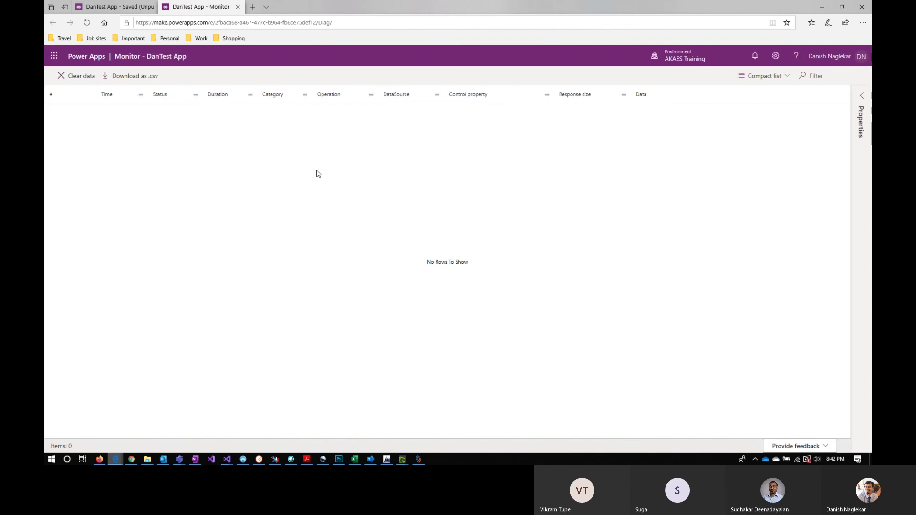
left_click(117, 7)
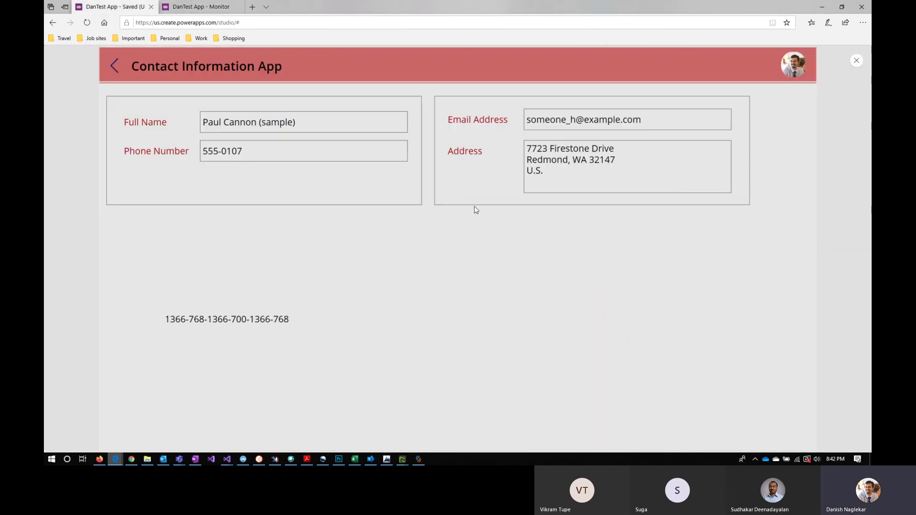
left_click(856, 60)
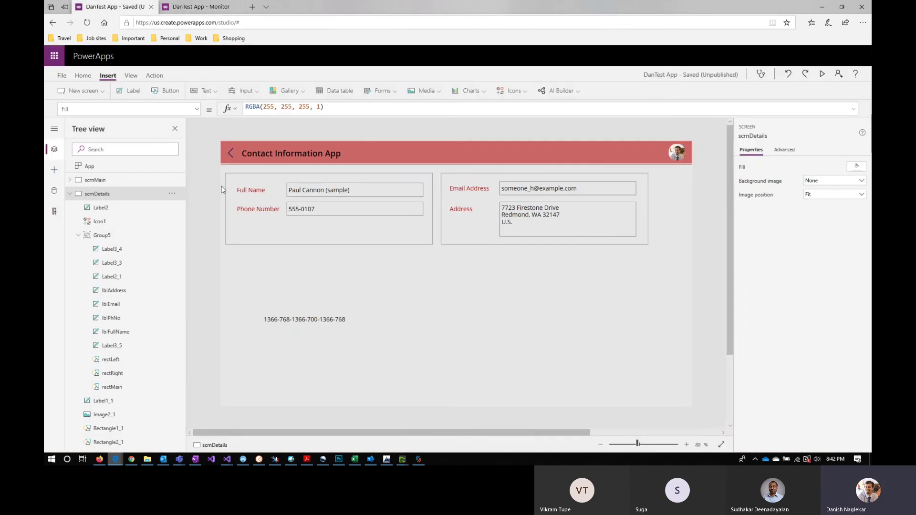
left_click(822, 75)
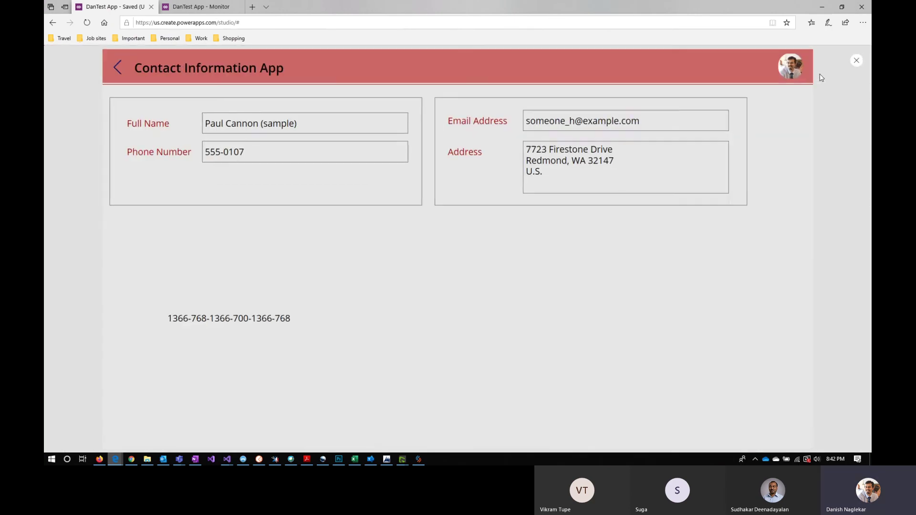
left_click(115, 68)
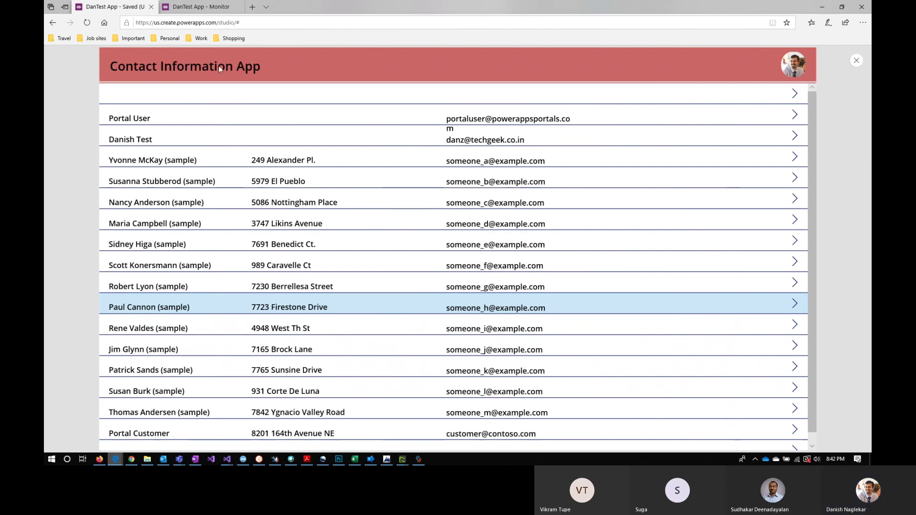
Check Monitor for logged activity and try its list layout options, ending on Compact list.
left_click(200, 8)
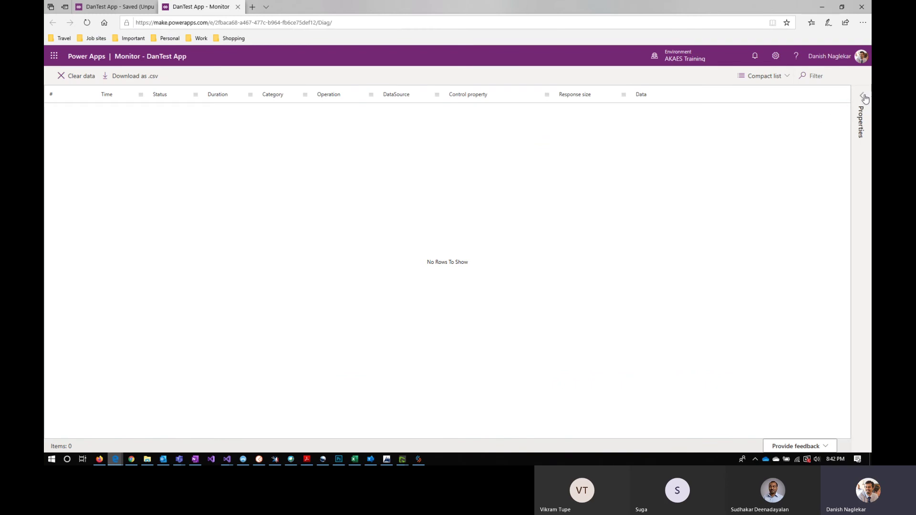
left_click(752, 79)
left_click(752, 108)
left_click(773, 78)
left_click(774, 94)
End the app preview and reopen Monitor from the studio's advanced tools.
left_click(113, 8)
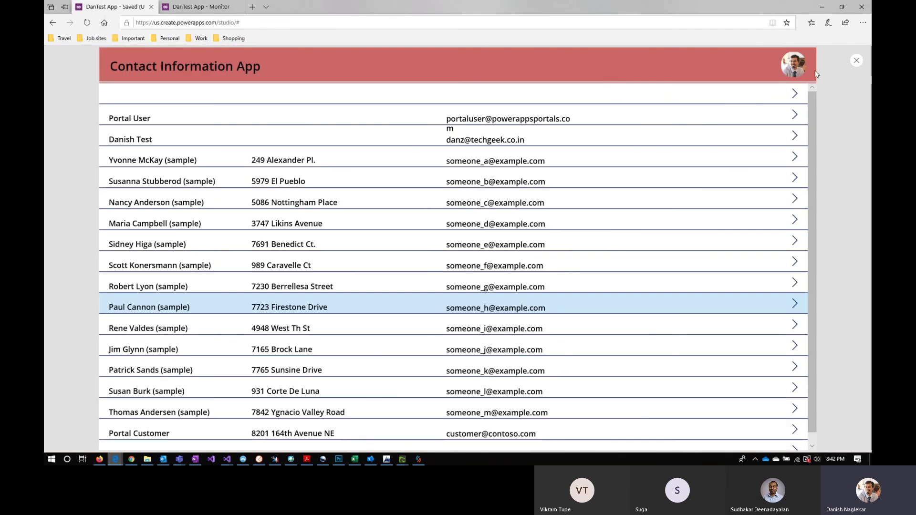
key("Escape")
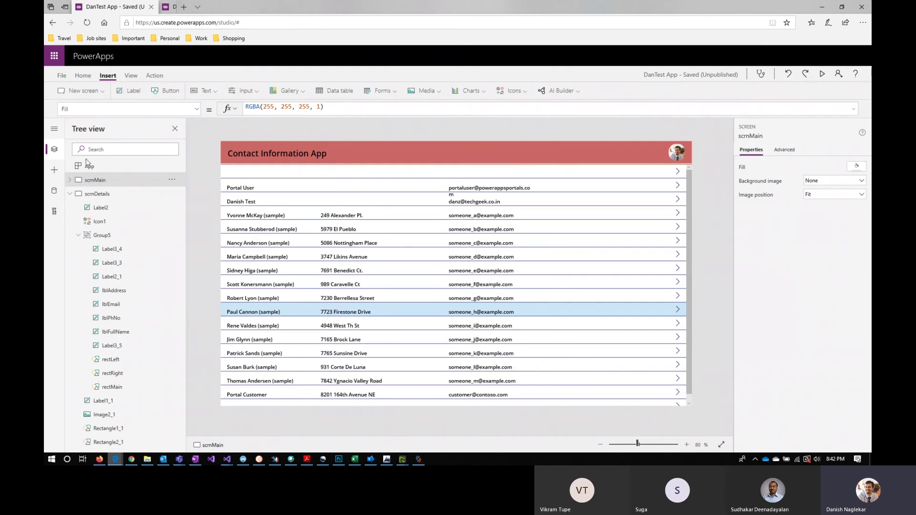
left_click(56, 212)
left_click(101, 190)
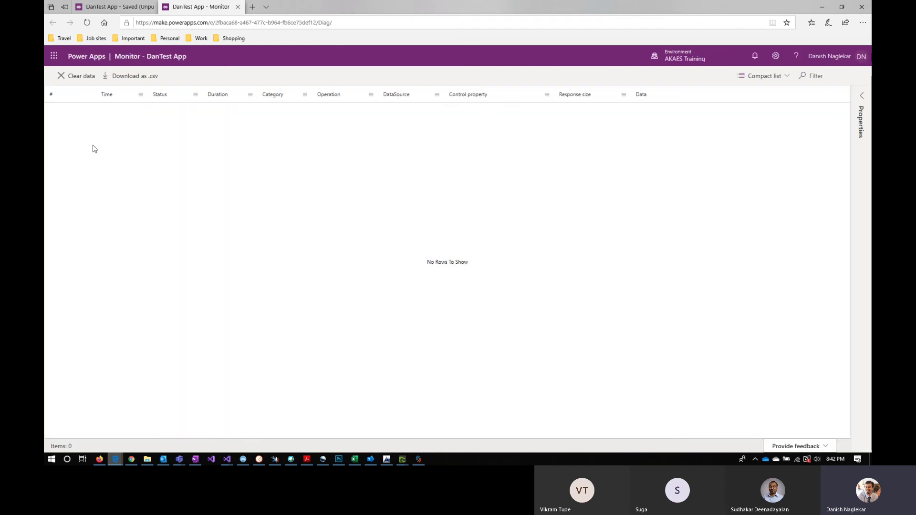
Preview the app from scrnMain again, check Monitor for entries, and return to the preview.
left_click(115, 7)
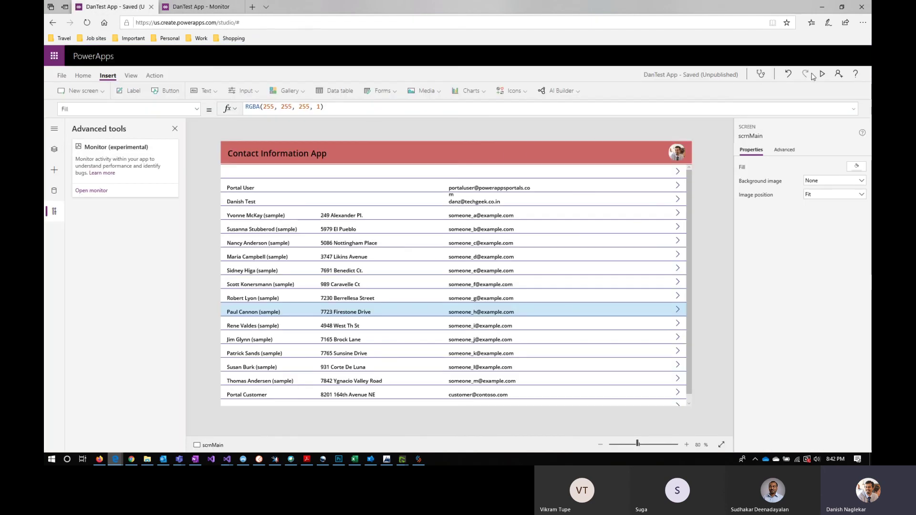
left_click(822, 78)
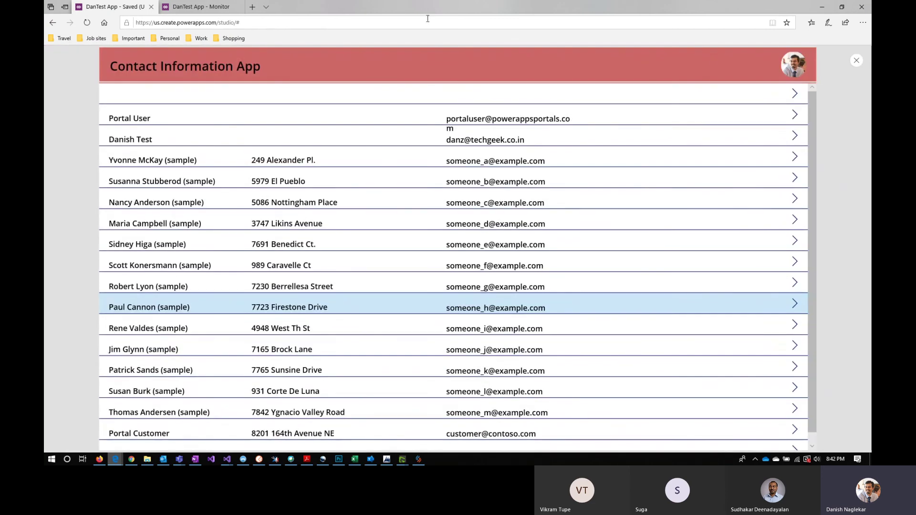
left_click(196, 6)
left_click(106, 9)
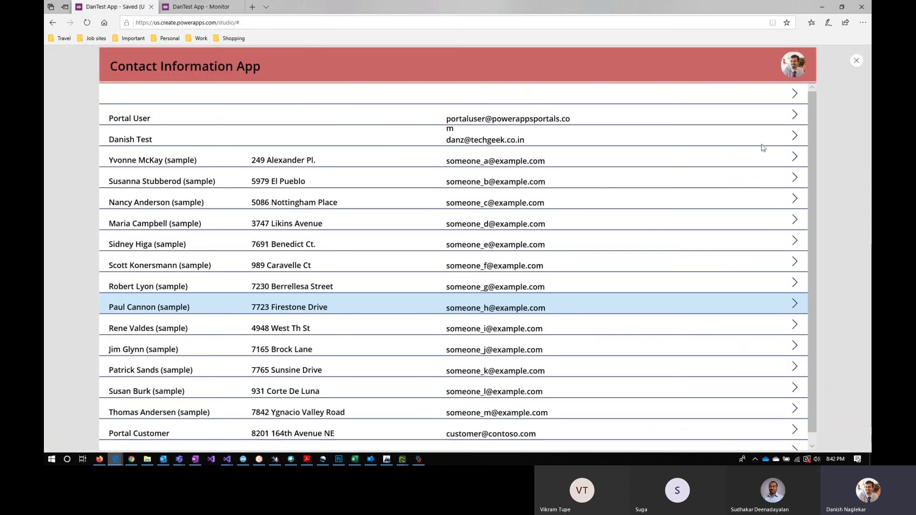
Open the details of the contact in the third row, check Monitor for activity, and return to the contact list.
left_click(795, 141)
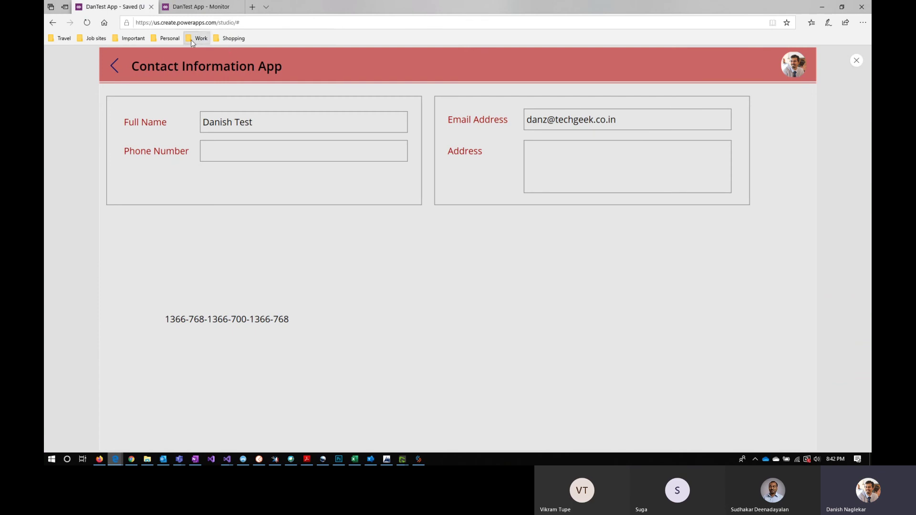
left_click(192, 9)
left_click(105, 8)
left_click(114, 72)
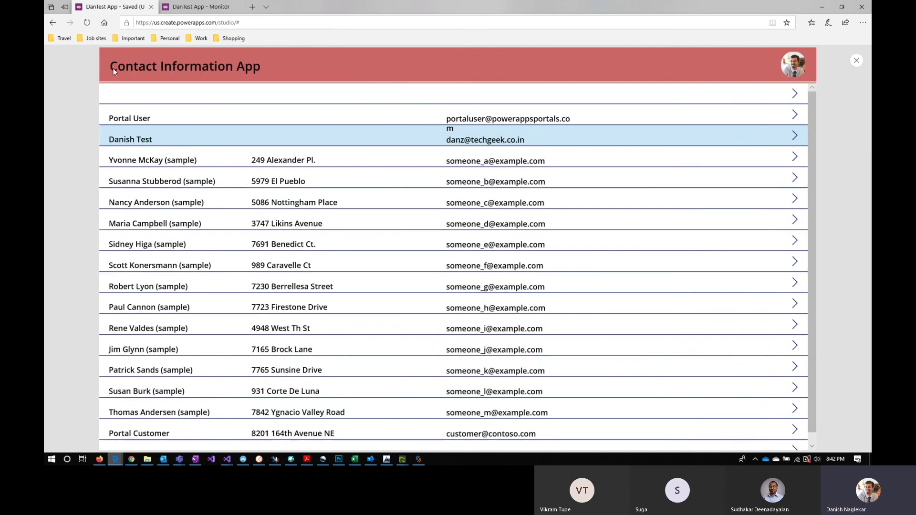
Select several contacts, open the details of the one in the thirteenth row, and check Monitor before returning to the list.
left_click(284, 246)
left_click(298, 318)
left_click(301, 350)
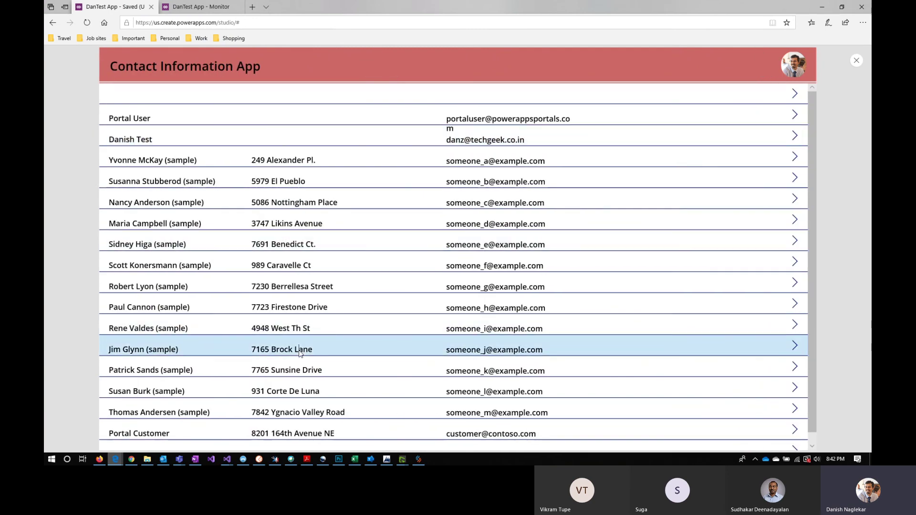
left_click(796, 349)
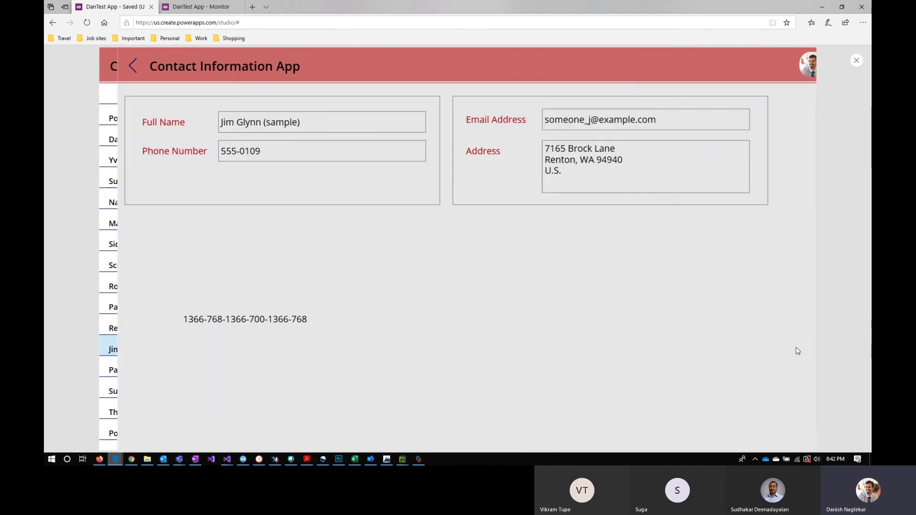
left_click(196, 9)
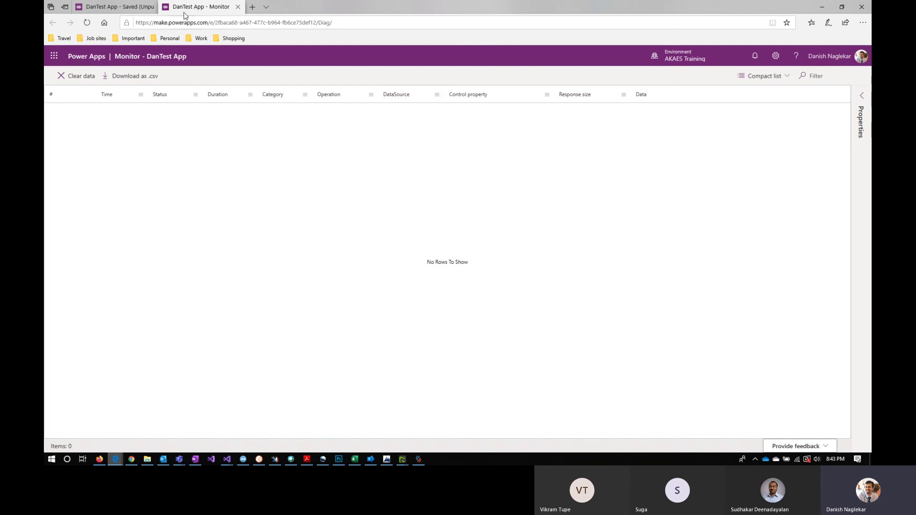
left_click(102, 7)
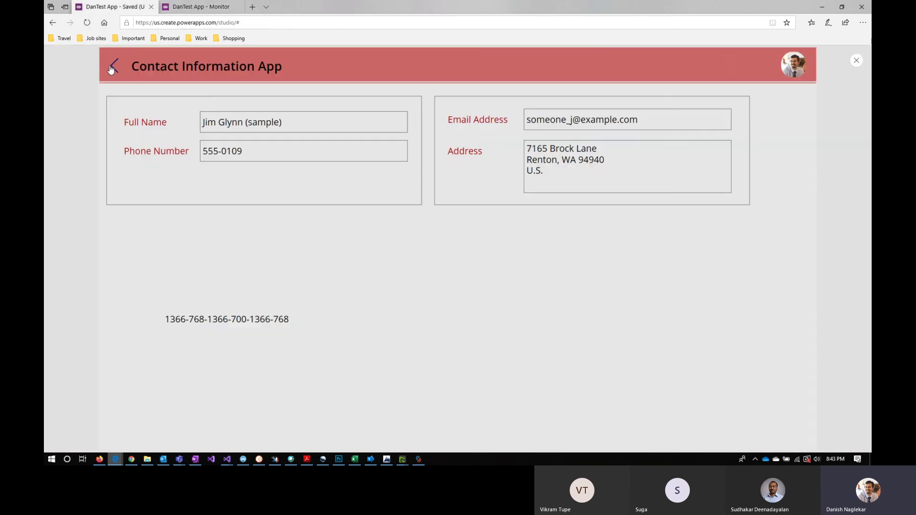
left_click(131, 72)
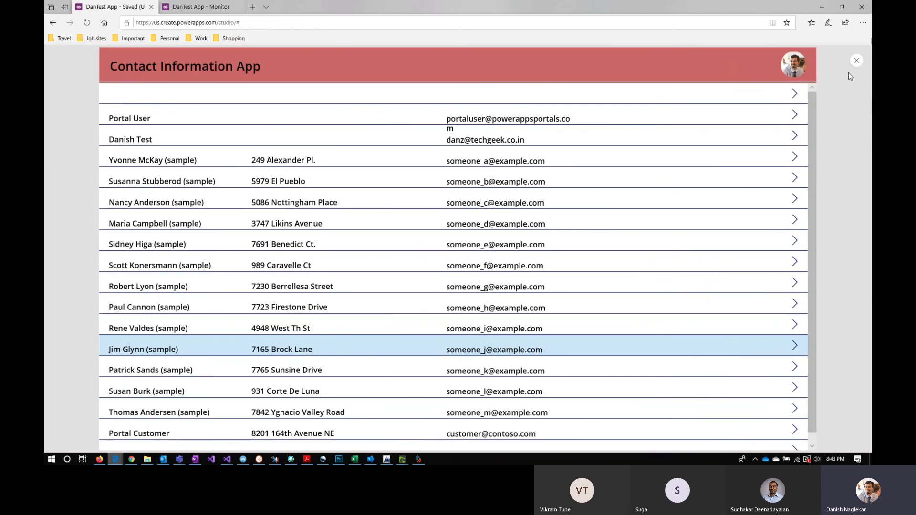
Select two contacts, open the details of the one in the twelfth row, check Monitor for activity, and return to the preview.
scroll(376, 289, "down", 1)
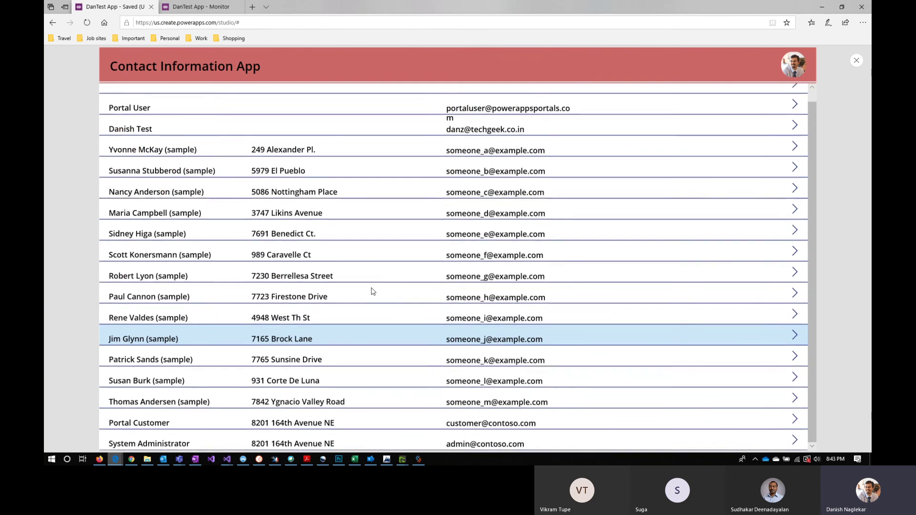
left_click(288, 277)
left_click(286, 246)
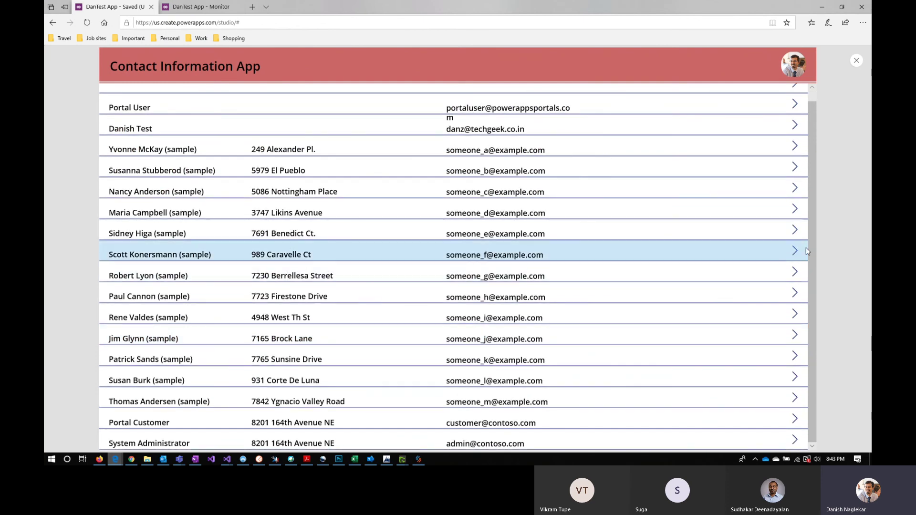
left_click(795, 317)
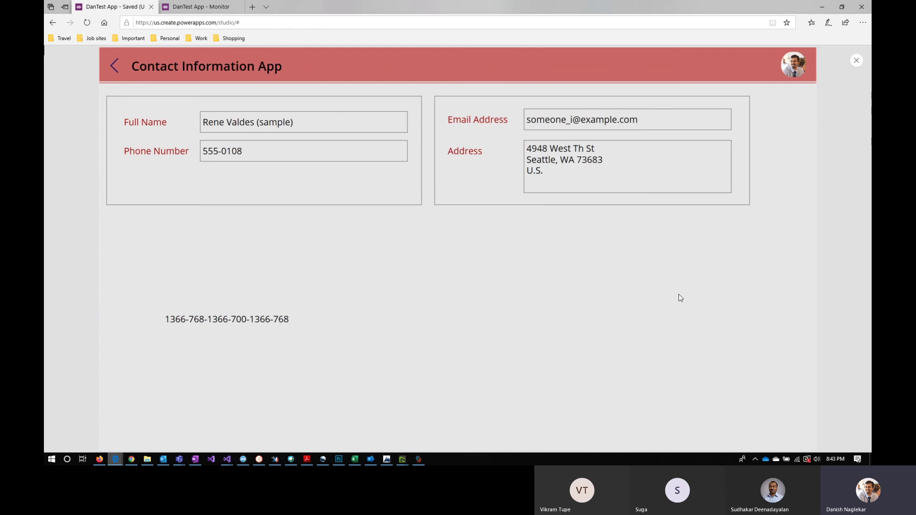
left_click(201, 6)
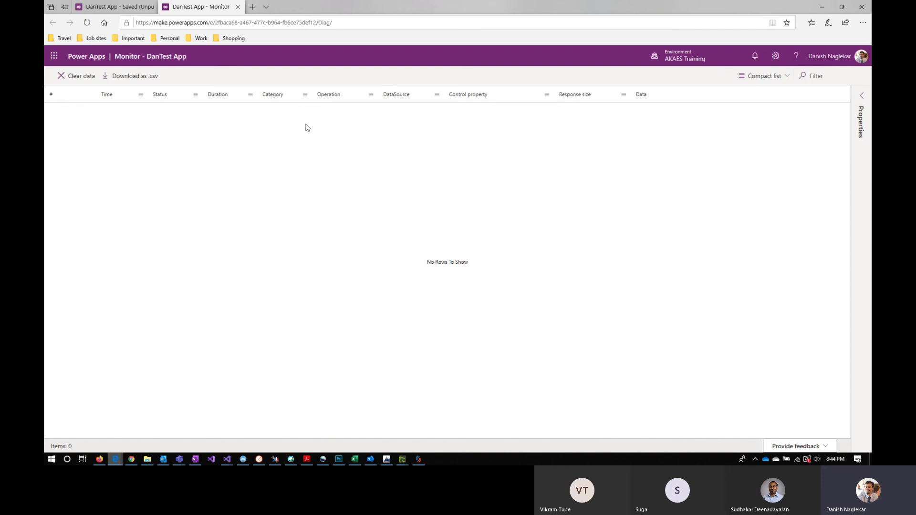
left_click(112, 9)
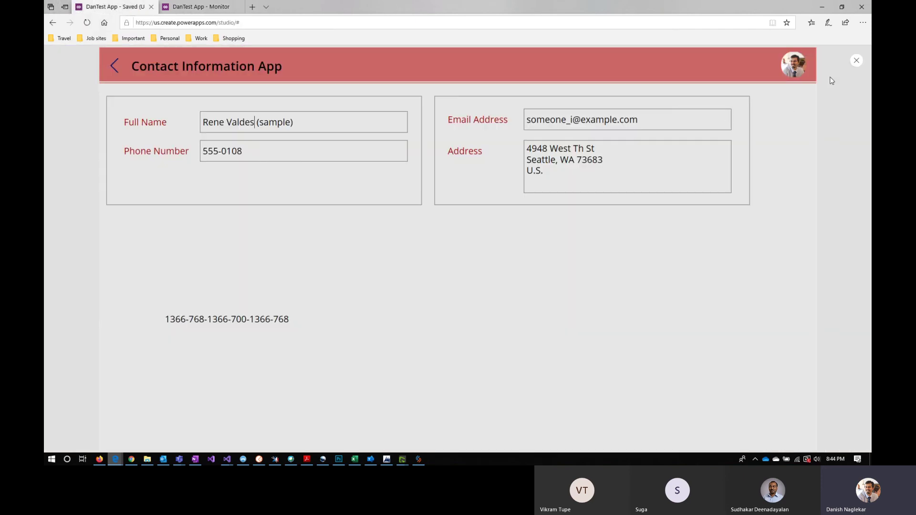
End the app preview, show the tree view, recheck Monitor for entries, and close the Monitor page.
left_click(856, 60)
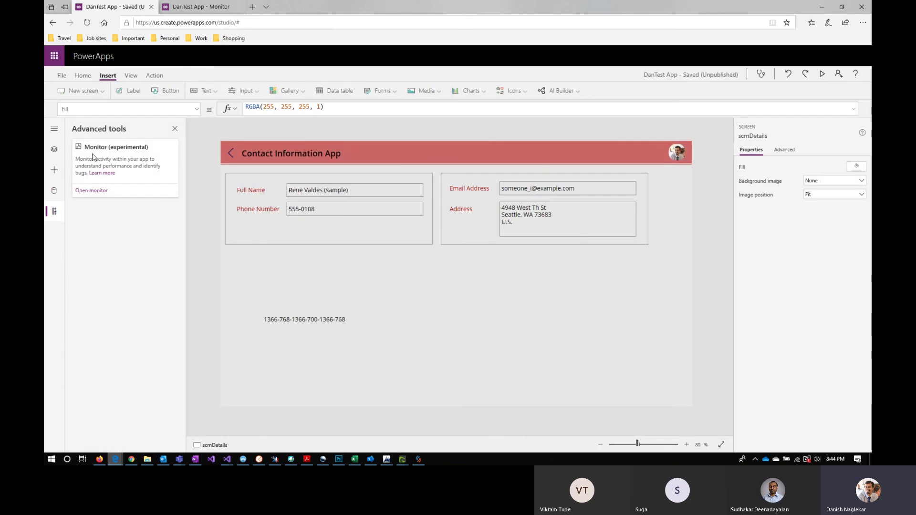
left_click(54, 148)
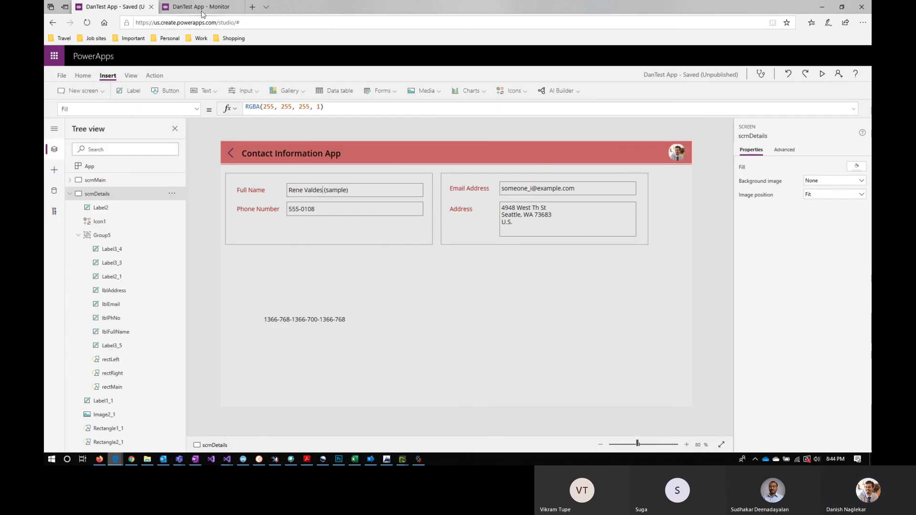
left_click(197, 7)
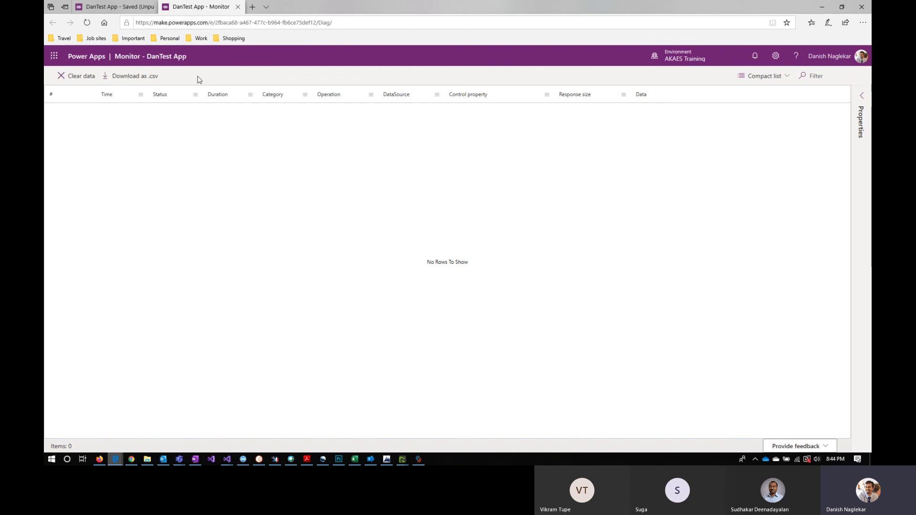
left_click(116, 6)
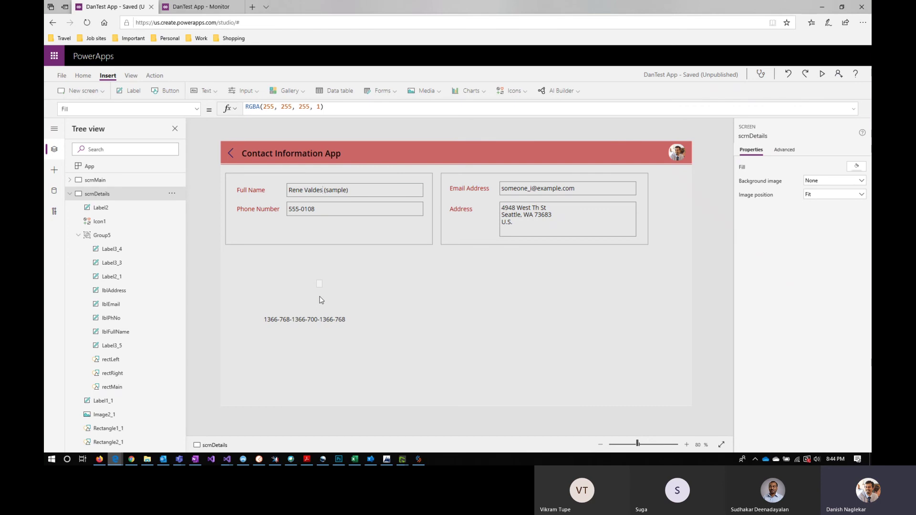
left_click(222, 9)
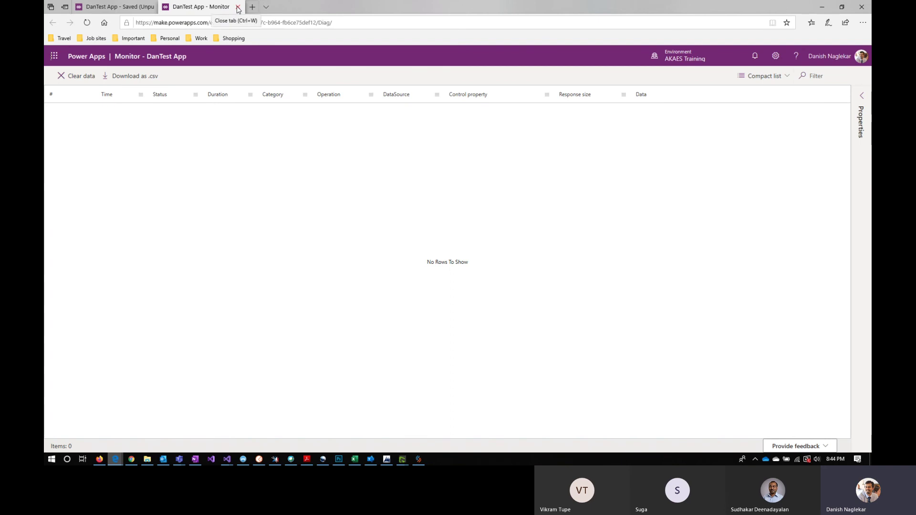
left_click(238, 7)
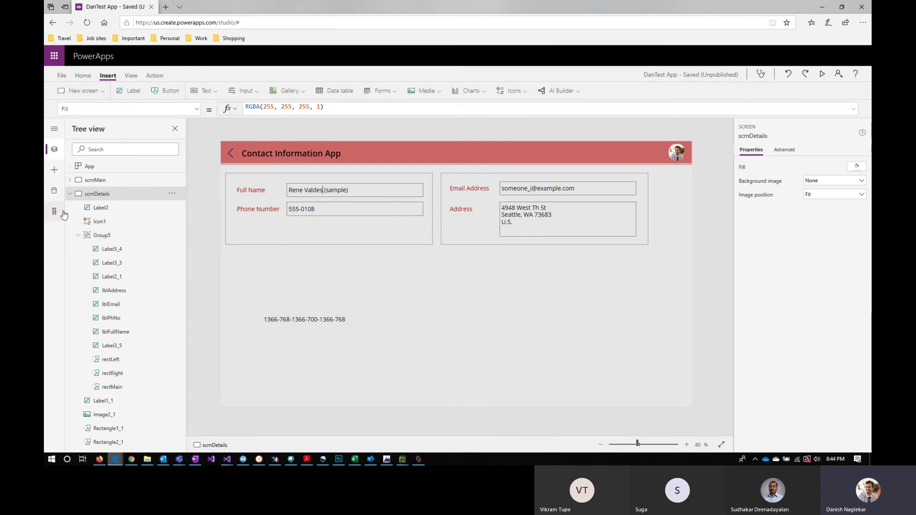
Collapse Group5 and insert an AI Builder Business card reader on scrnDetails, acknowledging the premium component notice.
left_click(79, 235)
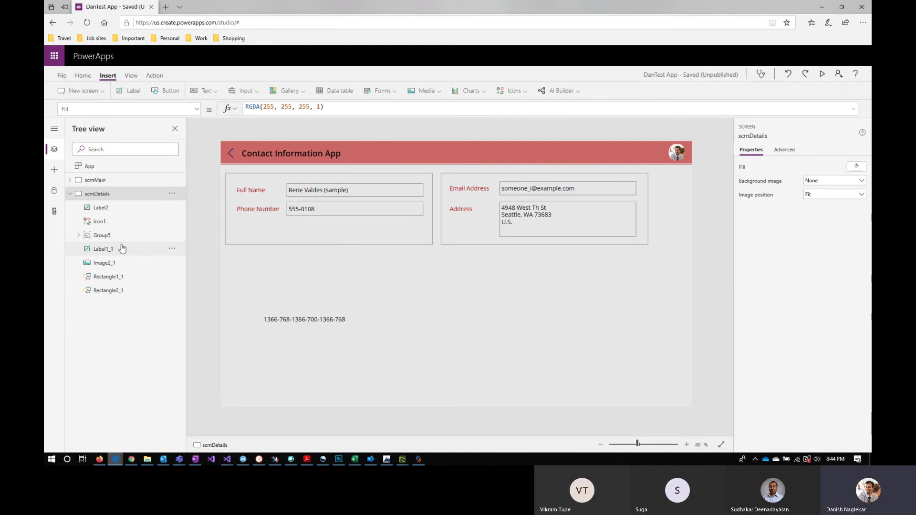
left_click(561, 98)
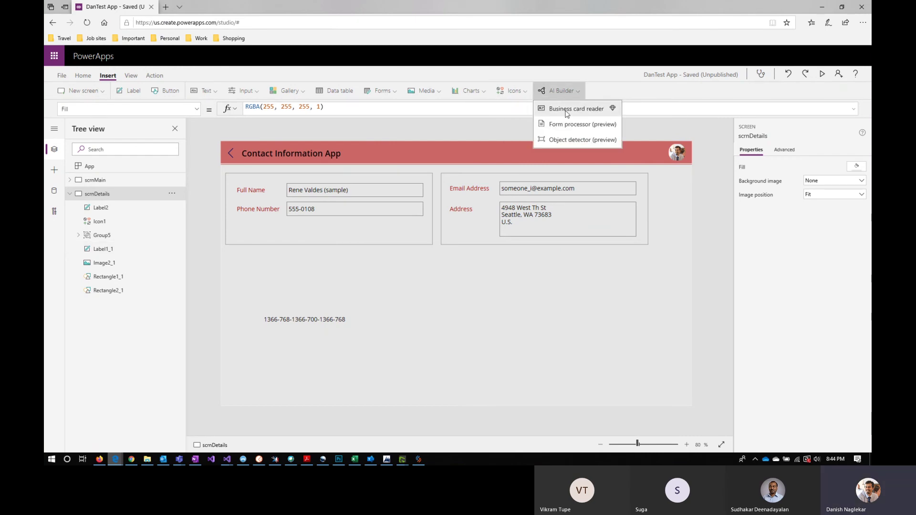
left_click(577, 109)
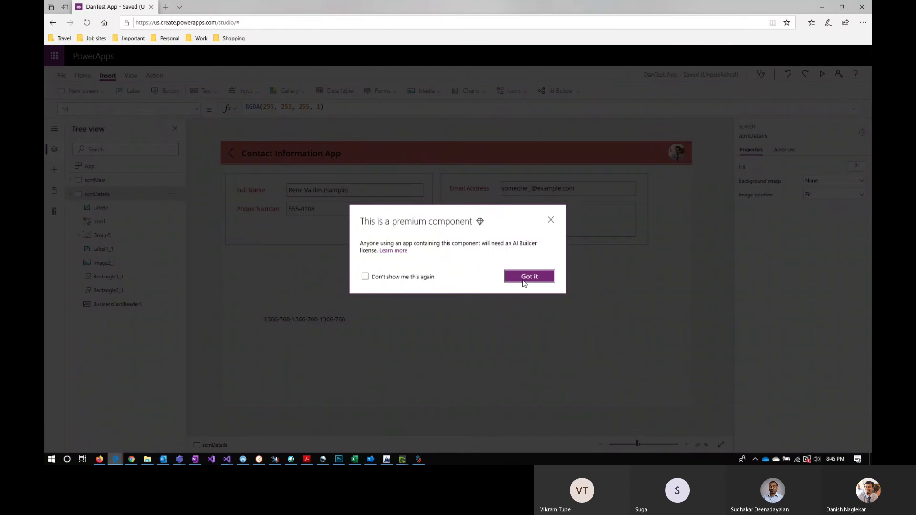
left_click(524, 276)
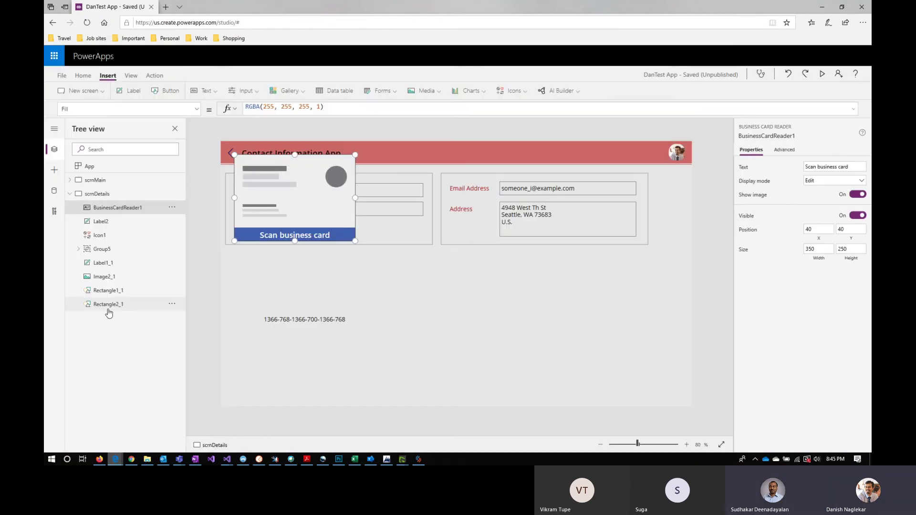
Move the business card reader below the email and address box, to about X 639, Y 373, and delete the screen dimensions label.
left_click_drag(281, 175, 495, 278)
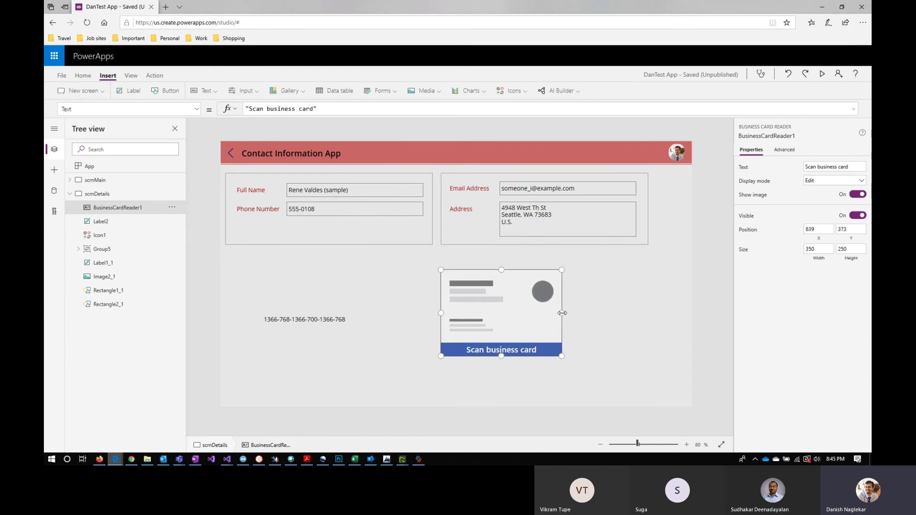
left_click(317, 318)
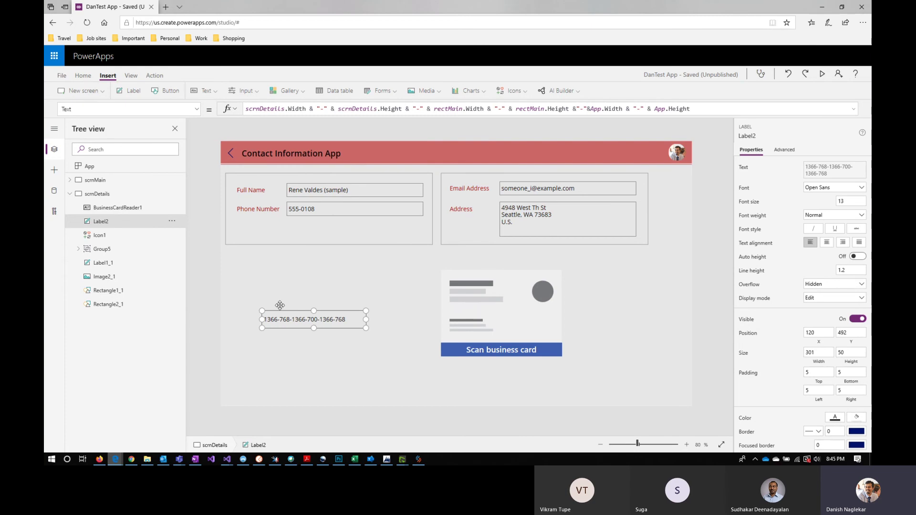
key("Delete")
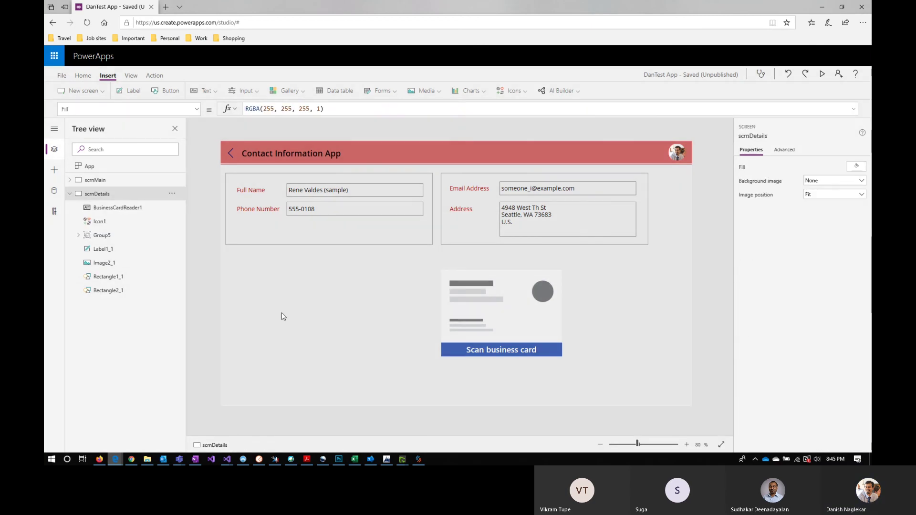
Duplicate the full name, phone number, email address and address labels with their value fields, and place the copies below the original boxes.
left_click(256, 193)
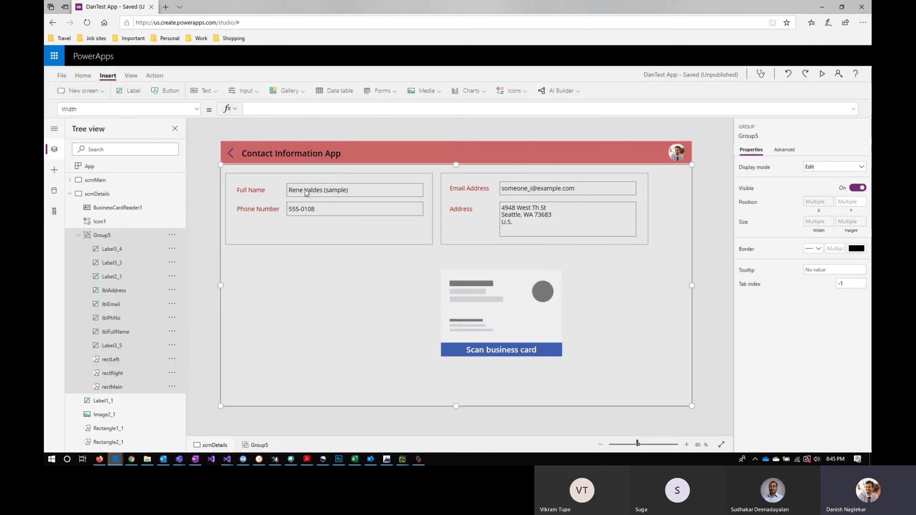
left_click(253, 196)
left_click(337, 191, "shift")
left_click(274, 208, "shift")
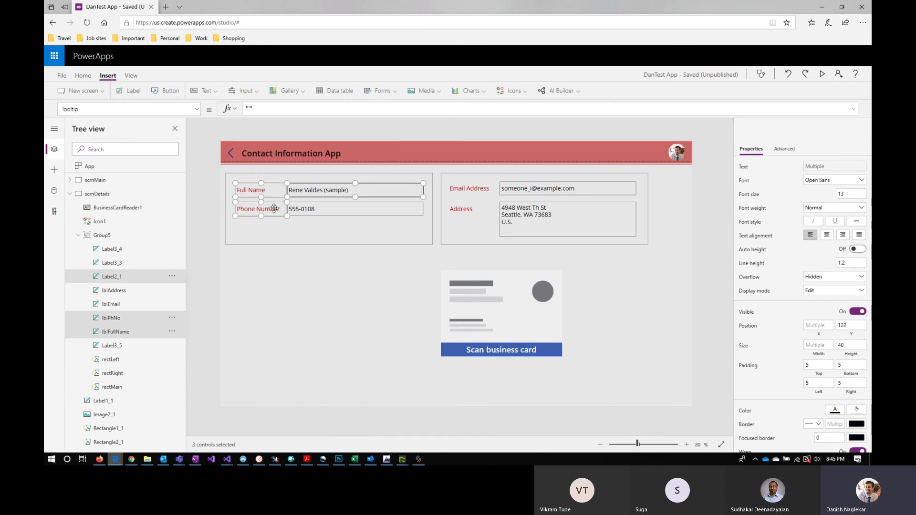
left_click(302, 208, "shift")
left_click(475, 191, "shift")
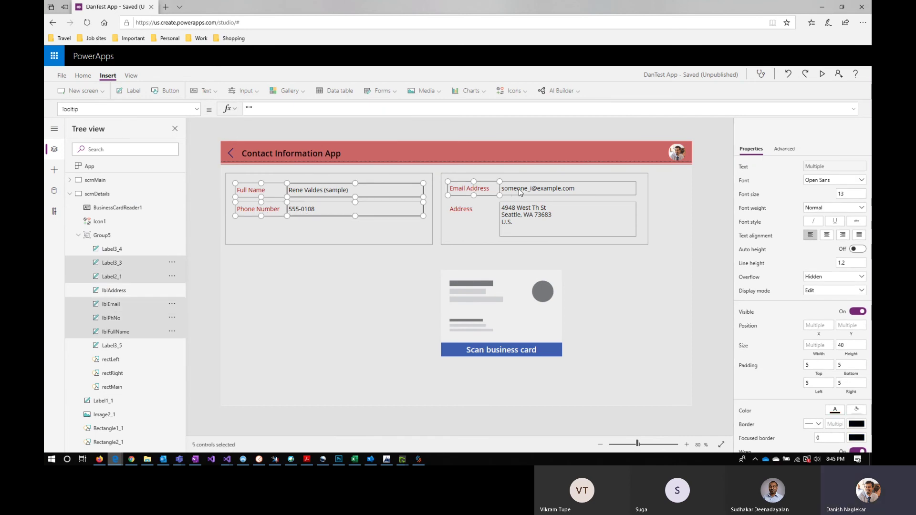
left_click(520, 192, "shift")
left_click(461, 209, "shift")
left_click(524, 208, "shift")
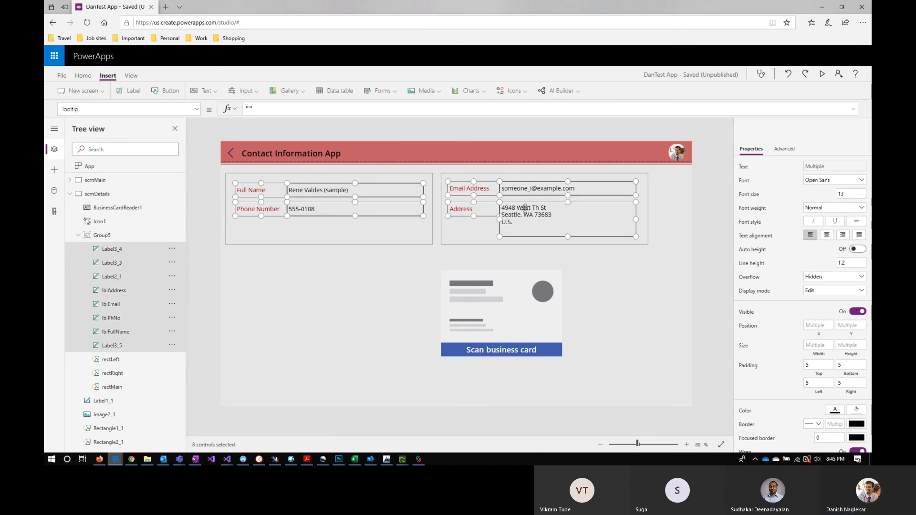
left_click(379, 296)
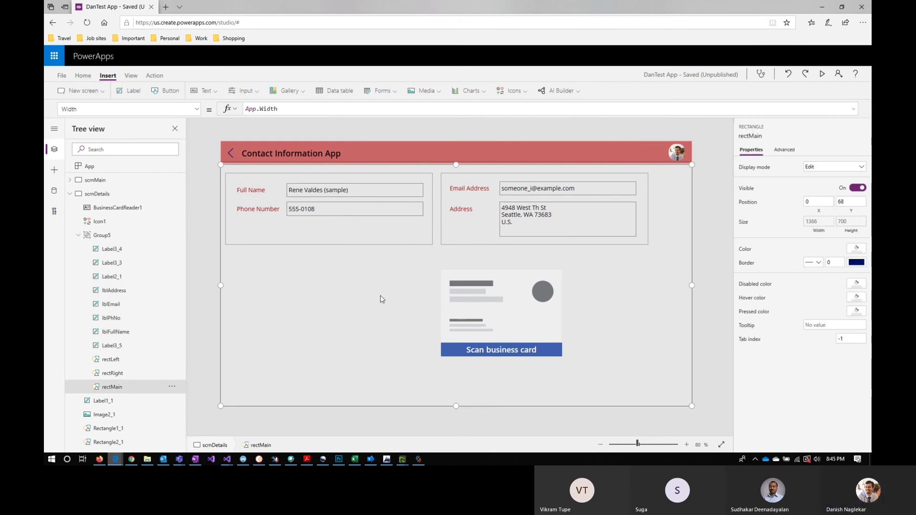
key("ctrl+v")
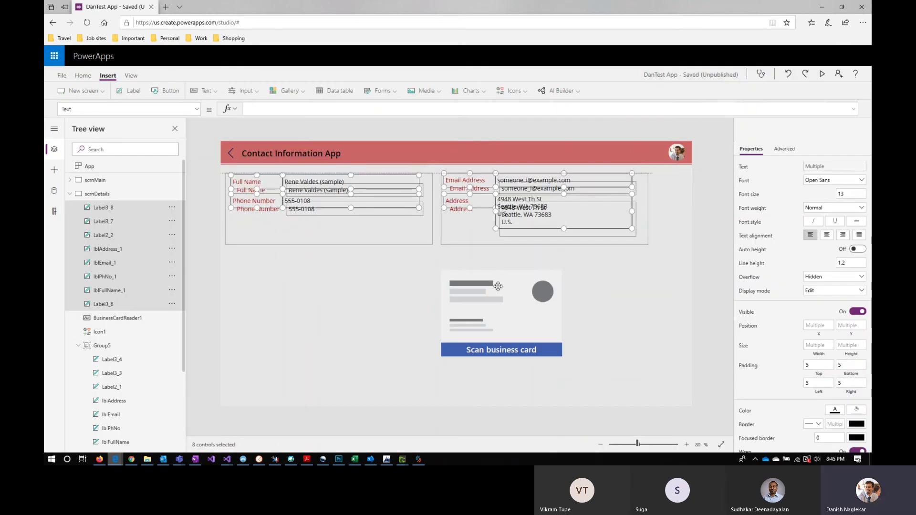
left_click_drag(498, 286, 508, 292)
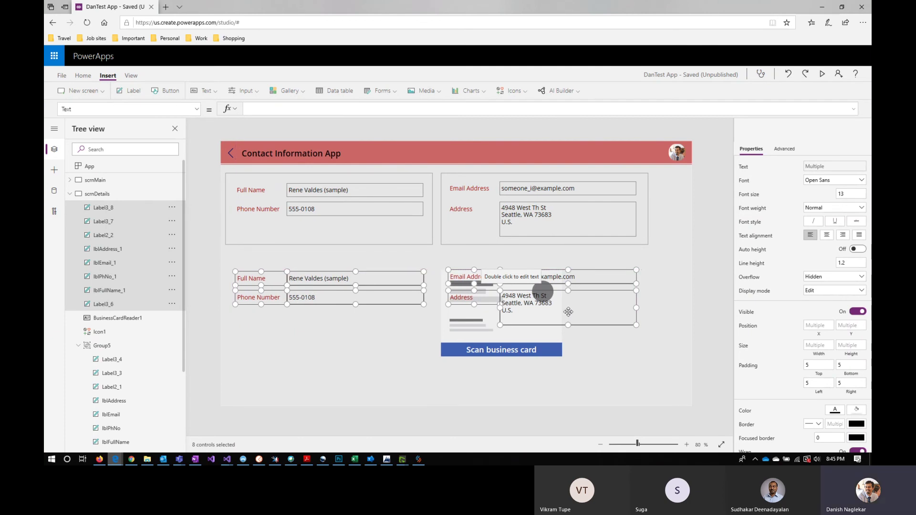
left_click(604, 356)
Move the copied email address and address labels and value fields beneath the copied phone number row, beside the business card reader.
left_click(476, 276)
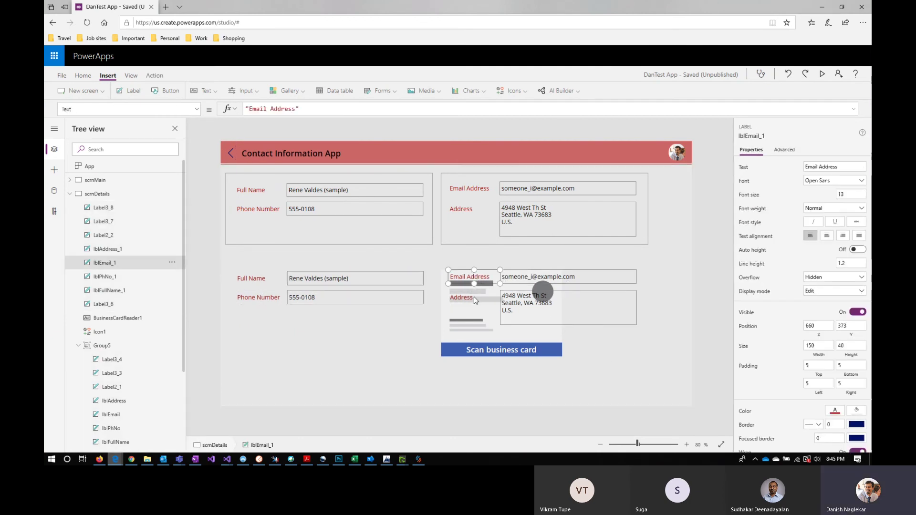
left_click(474, 299, "ctrl")
left_click(525, 307, "ctrl")
left_click(601, 277, "ctrl")
left_click_drag(577, 279, 380, 317)
left_click(437, 262)
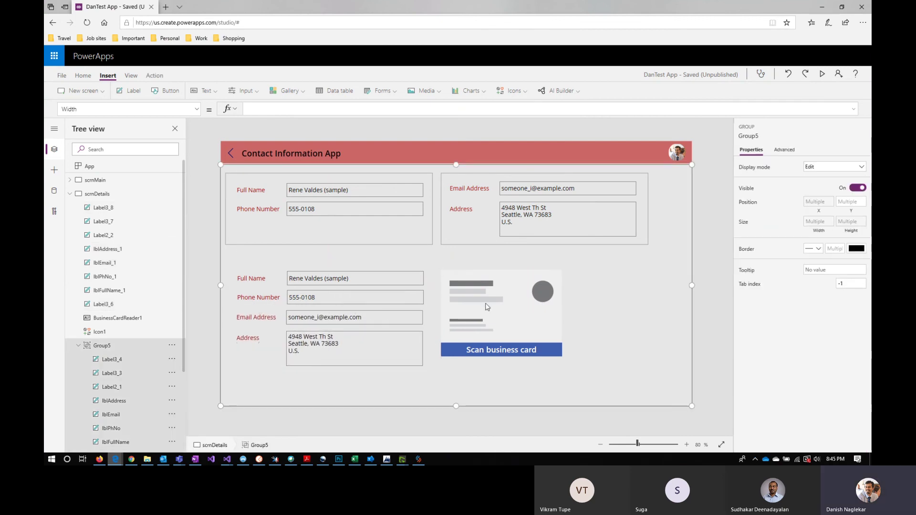
Set the Text formula of the copied full name value field to BusinessCardReader1.FullName.
left_click(309, 283)
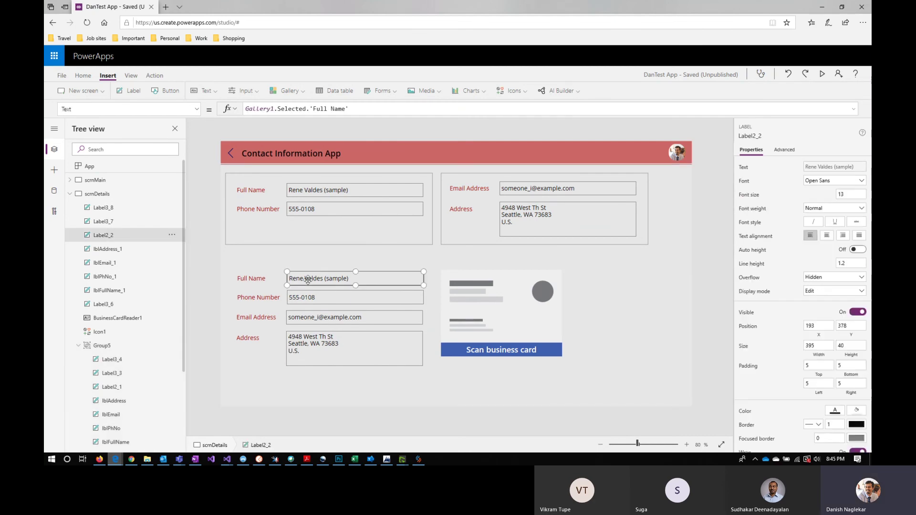
triple_click(356, 107)
key("BackSpace")
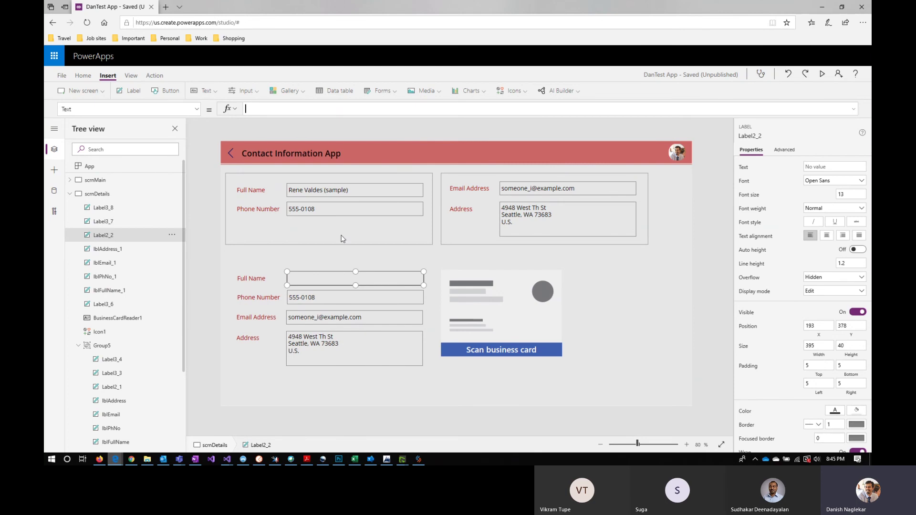
type("busin")
key("Tab")
type(".")
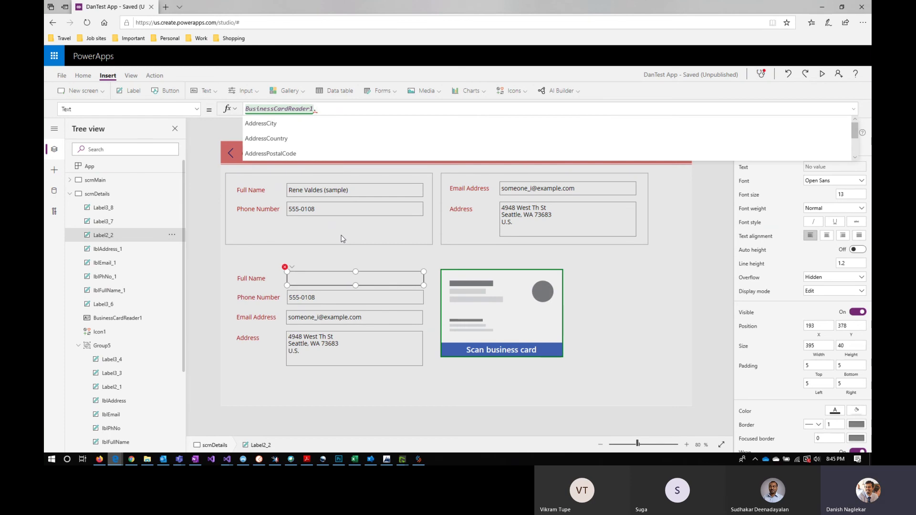
type("na")
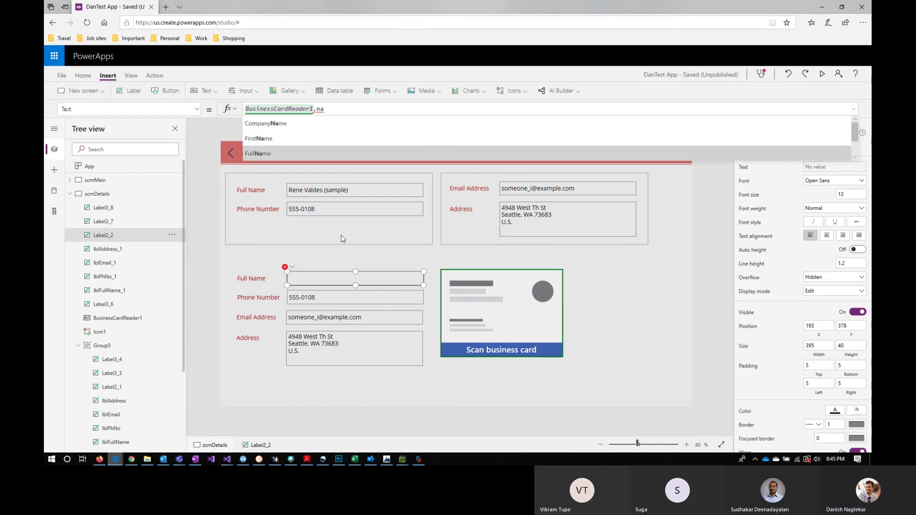
key("Tab")
Set the Text formula of the copied phone number value field to BusinessCardReader1.BusinessPhone.
left_click(318, 297)
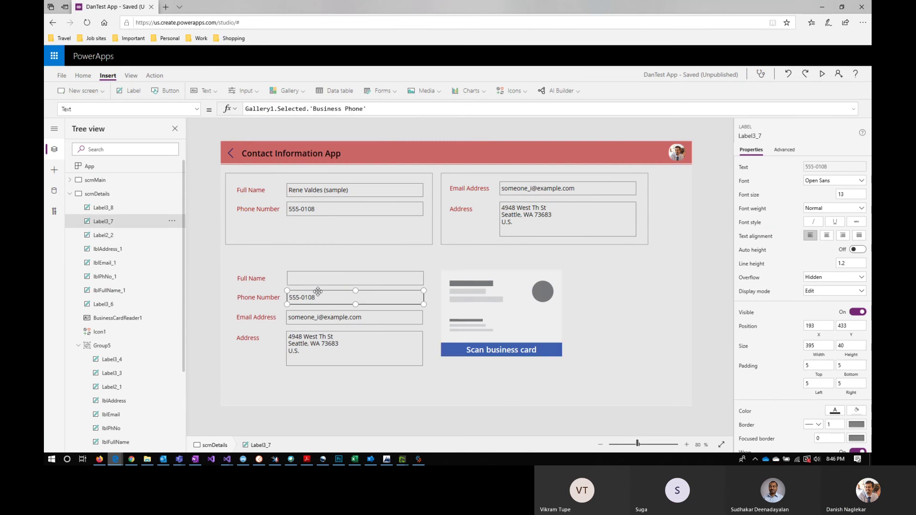
left_click_drag(366, 109, 244, 110)
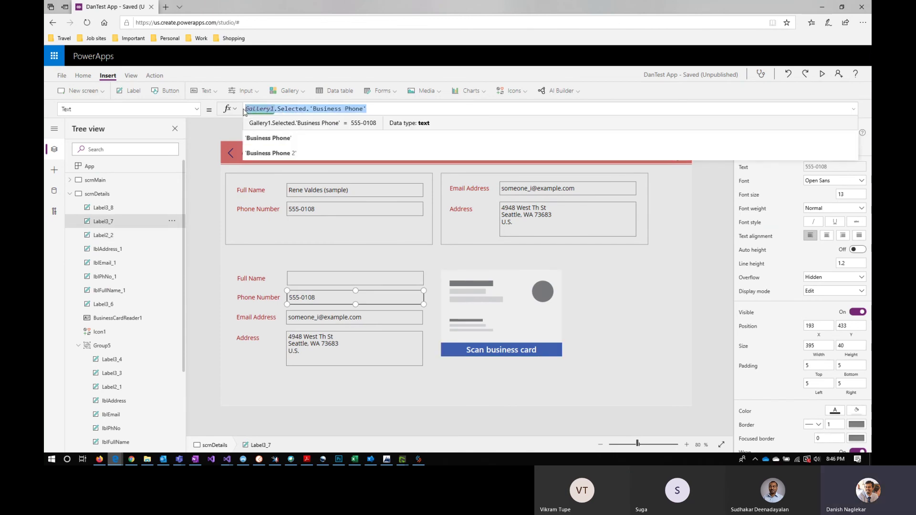
type("Busin")
key("Down")
key("Return")
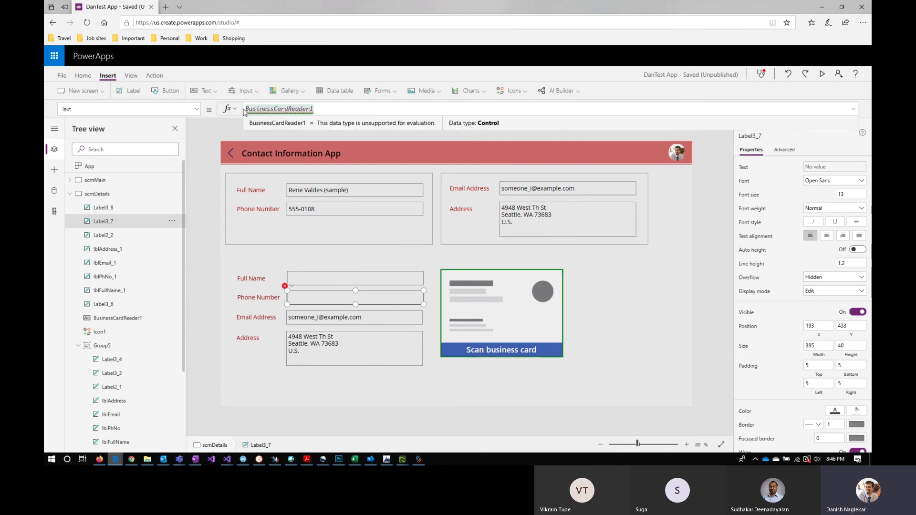
type(".phon")
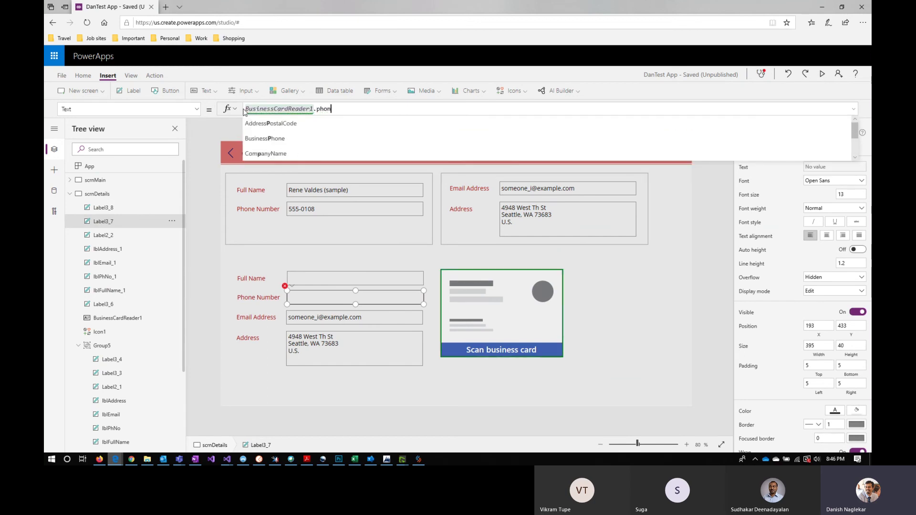
key("Return")
Set the Text formula of the copied email address value field to the email property of BusinessCardReader1.
left_click(339, 316)
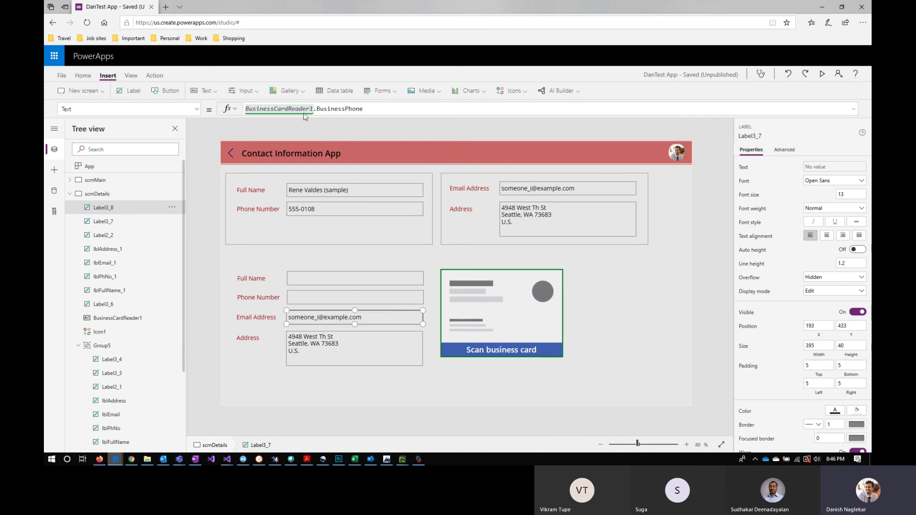
key("ctrl+a")
type("busin")
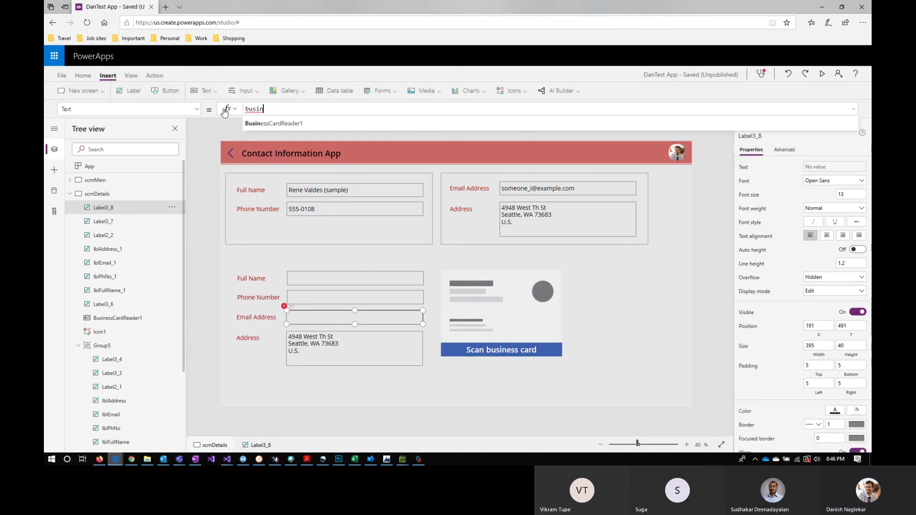
key("Return")
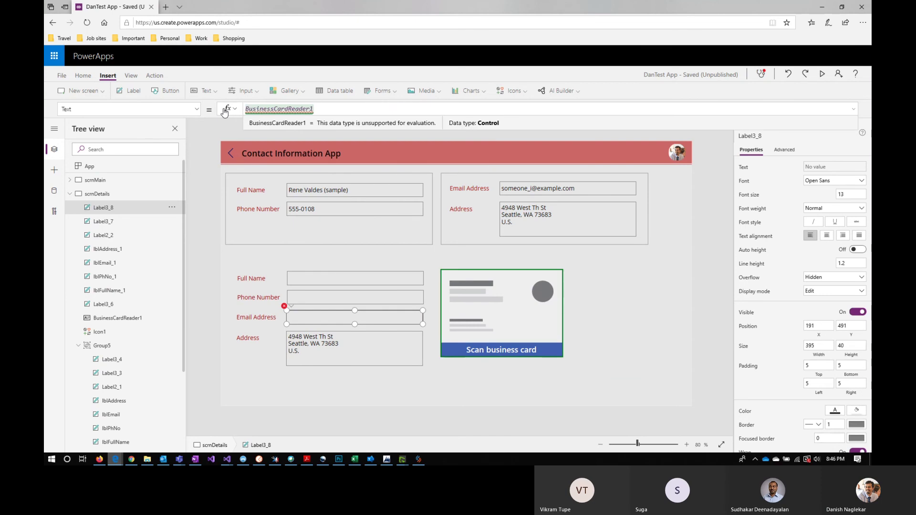
type(".email")
key("Return")
Replace the Text formula of the copied address value field with BusinessCardReader1.AddressCity.
left_click(319, 342)
key("ctrl+a")
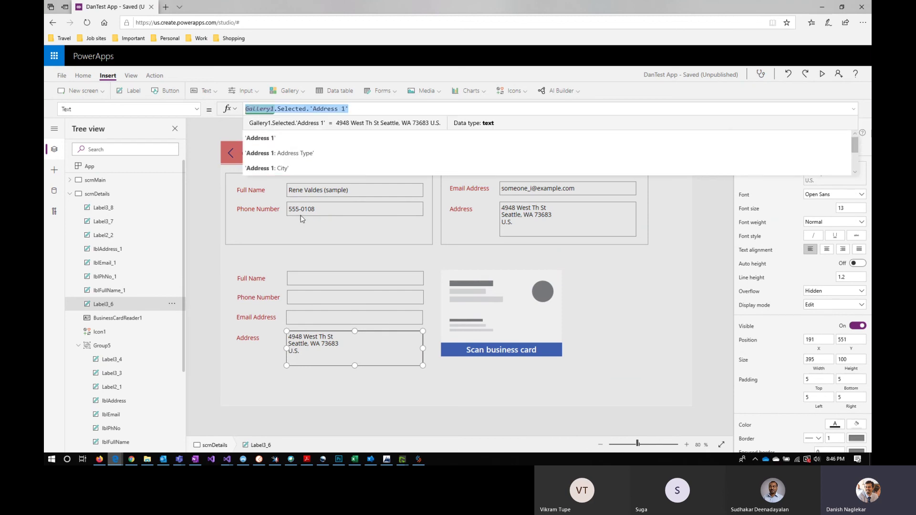
type("busin")
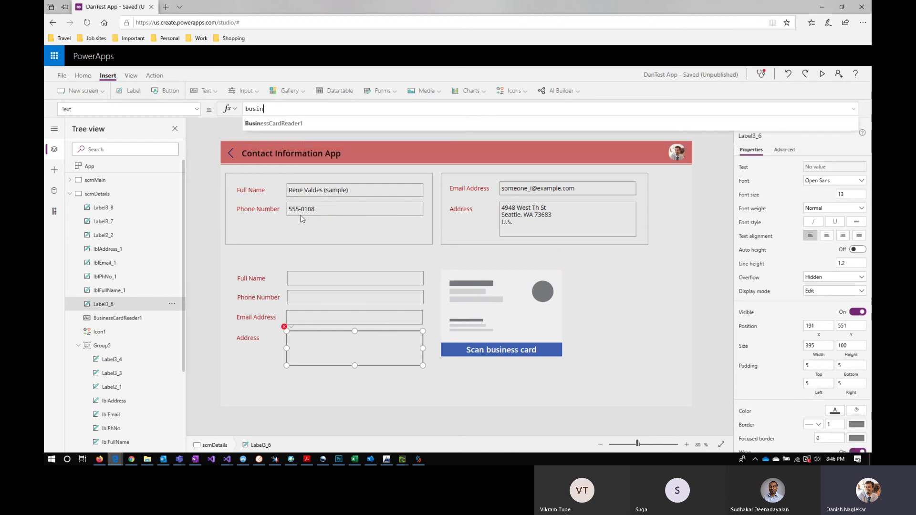
key("Tab")
type(".")
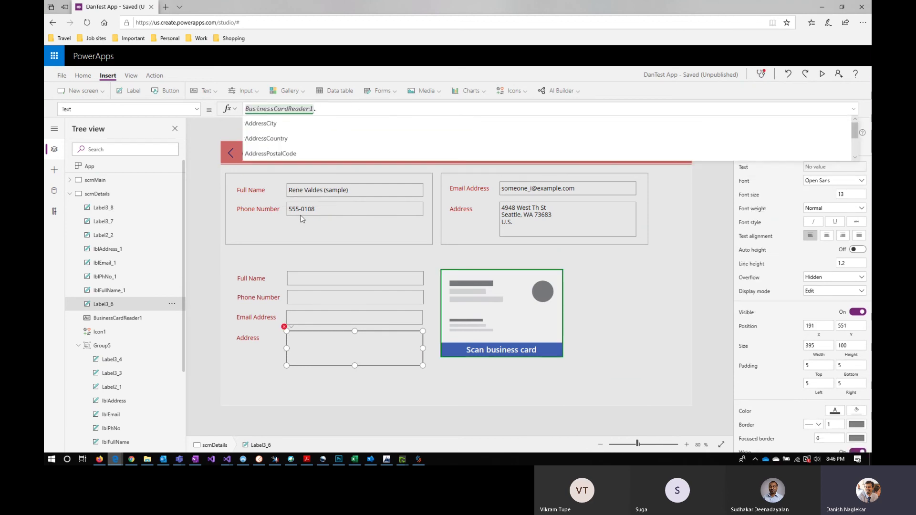
key("Down")
key("Down")
key("Down")
key("Down")
key("Down")
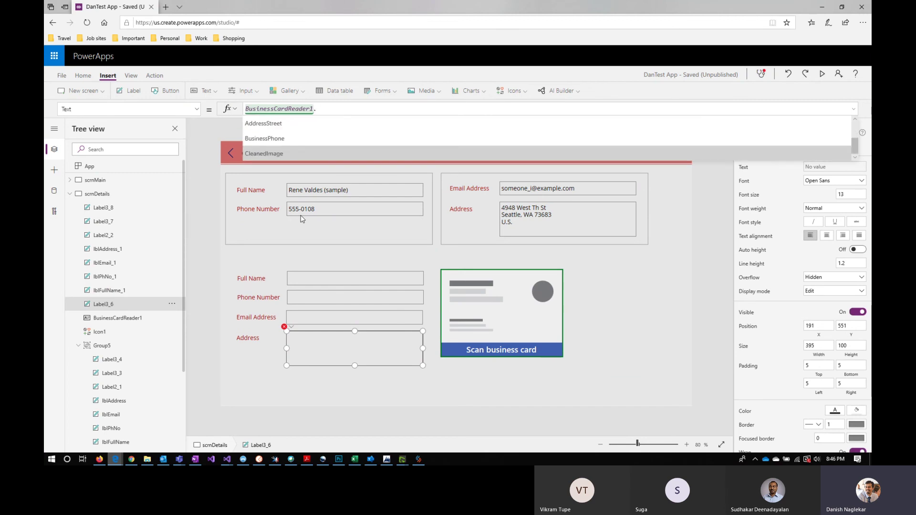
key("Up")
key("Up")
key("Up")
key("Up")
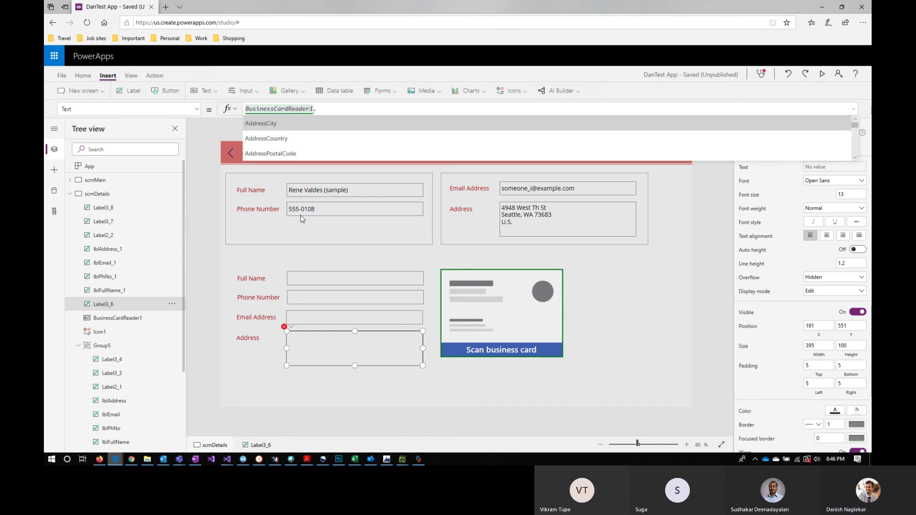
key("Tab")
Append BusinessCardReader1.AddressCountry to the copied address field's formula with the & operator.
type("&")
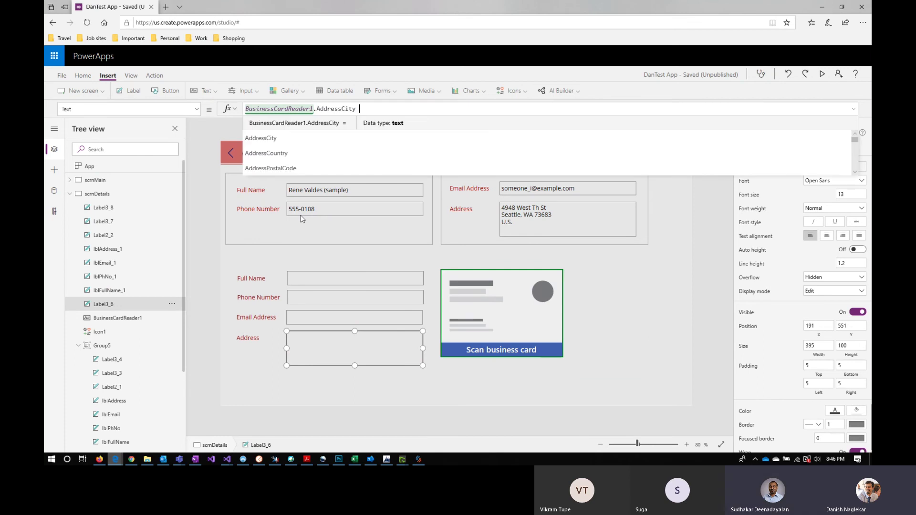
type(" busin")
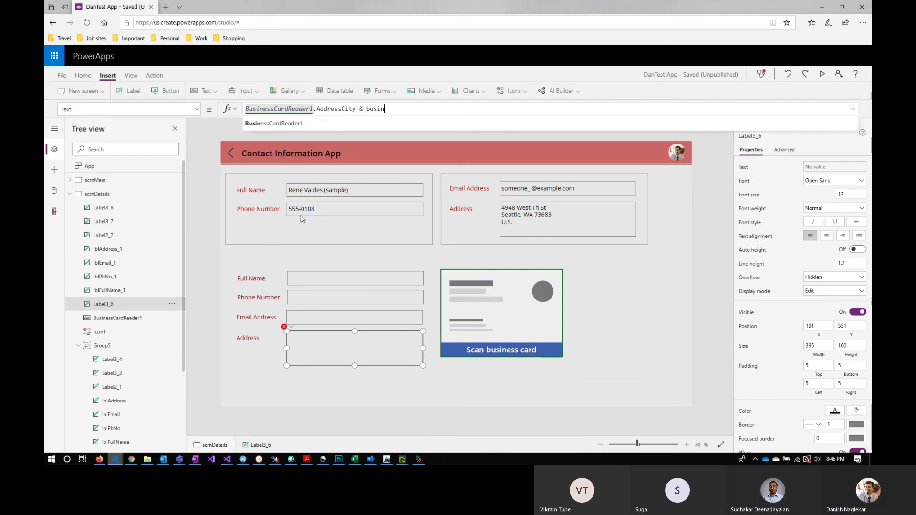
key("Tab")
type(".")
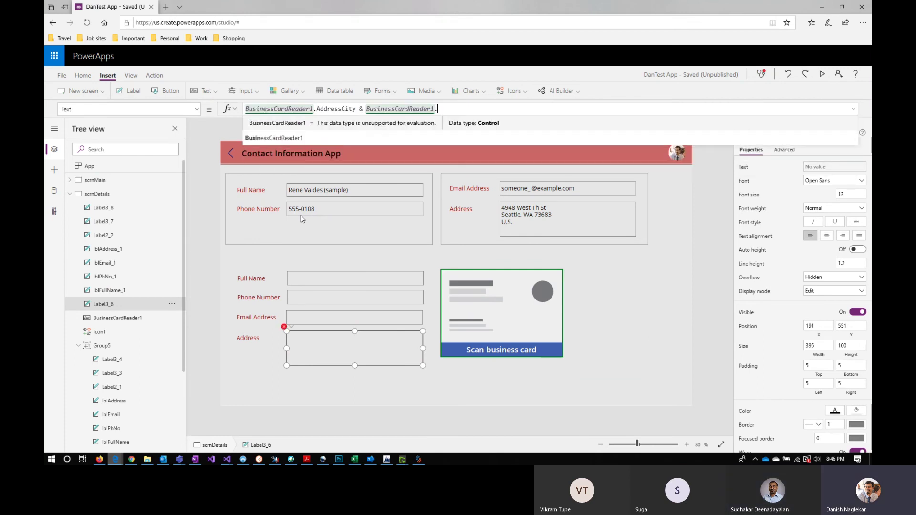
key("Down")
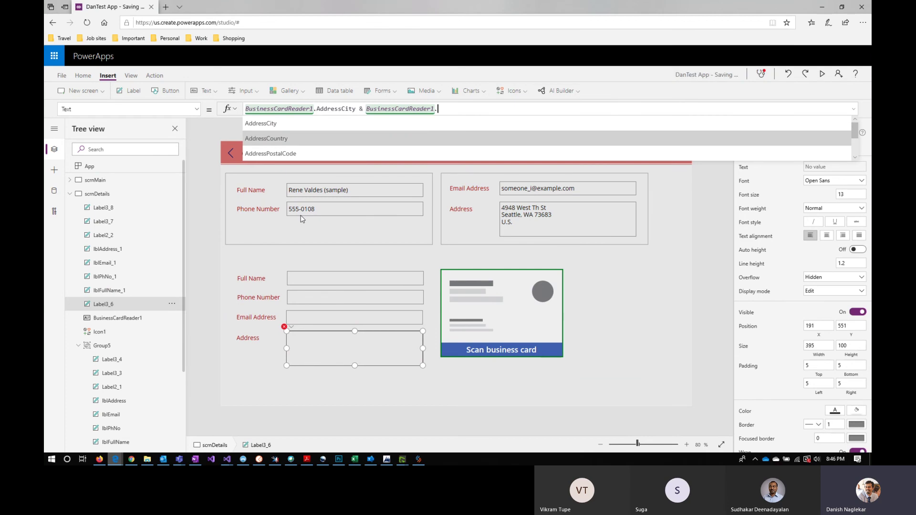
key("Tab")
Extend the copied address field's formula with & BusinessCardReader1.AddressPostalCode.
type("& b")
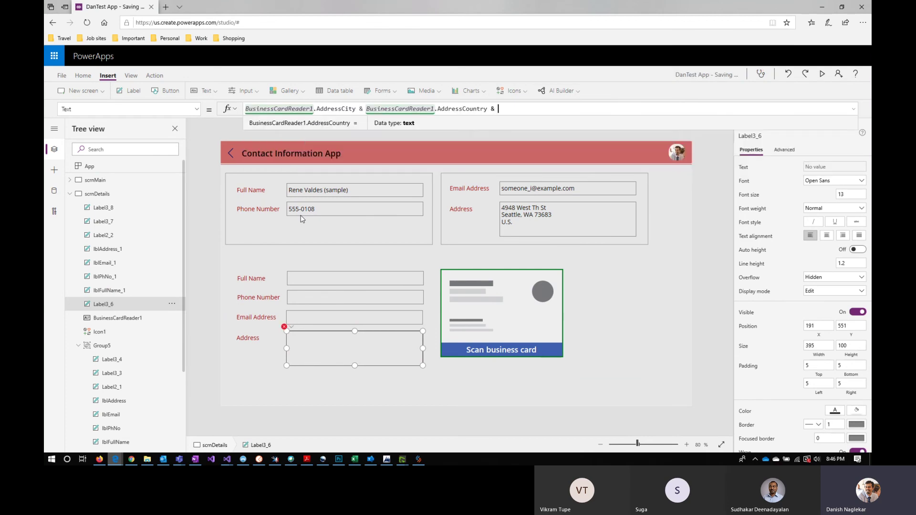
type("u")
key("Down")
key("Down")
key("Down")
key("Tab")
type(".pos")
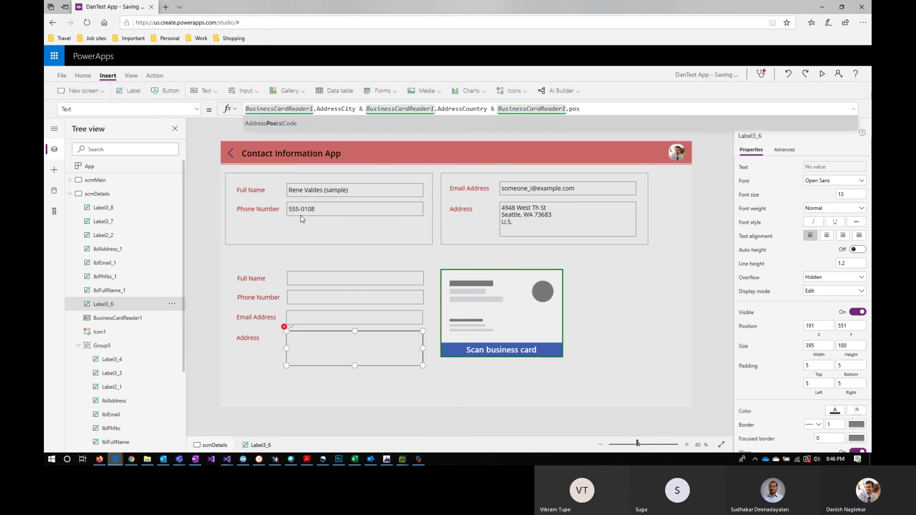
key("Tab")
Insert "," separators after AddressCity and after AddressCountry in the copied address field's formula.
left_click(356, 109)
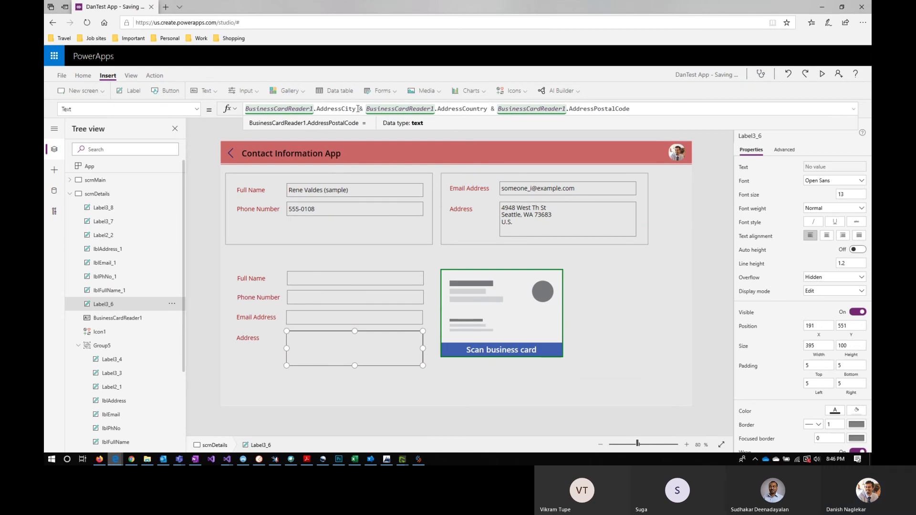
type("& \"")
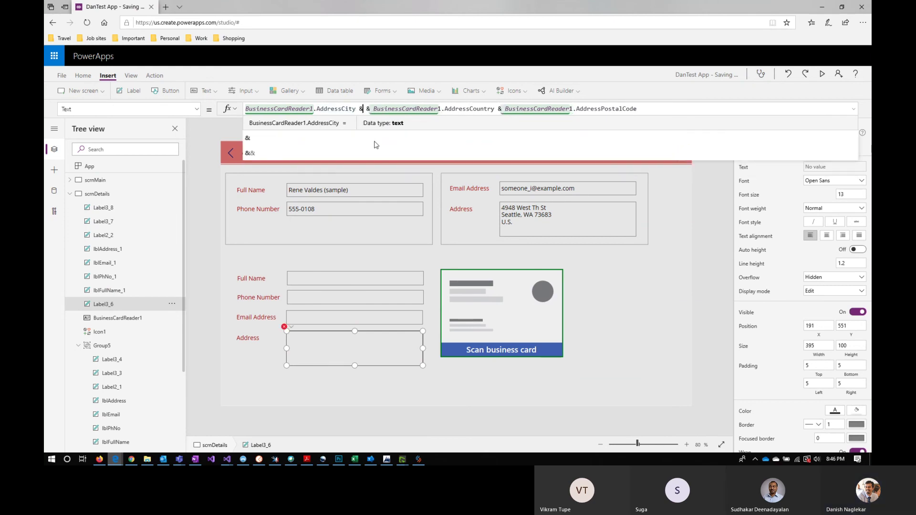
type(",\"")
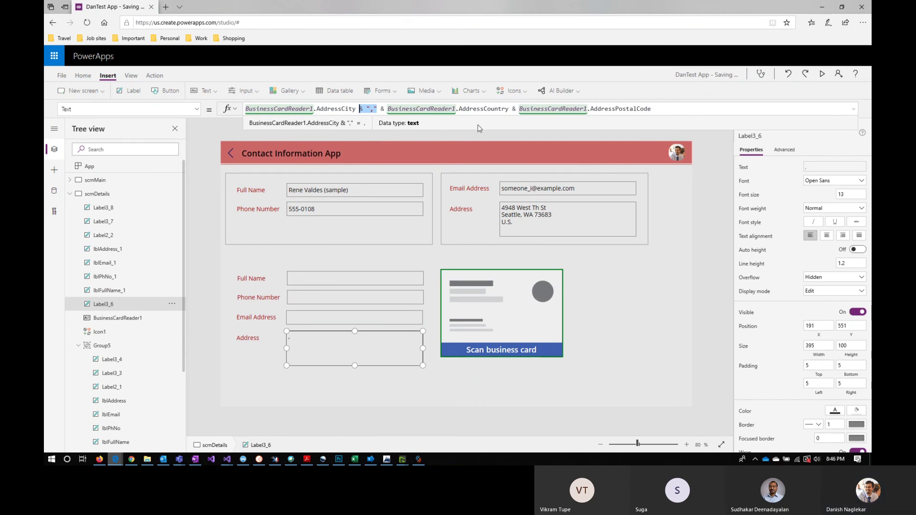
type("& \",\"")
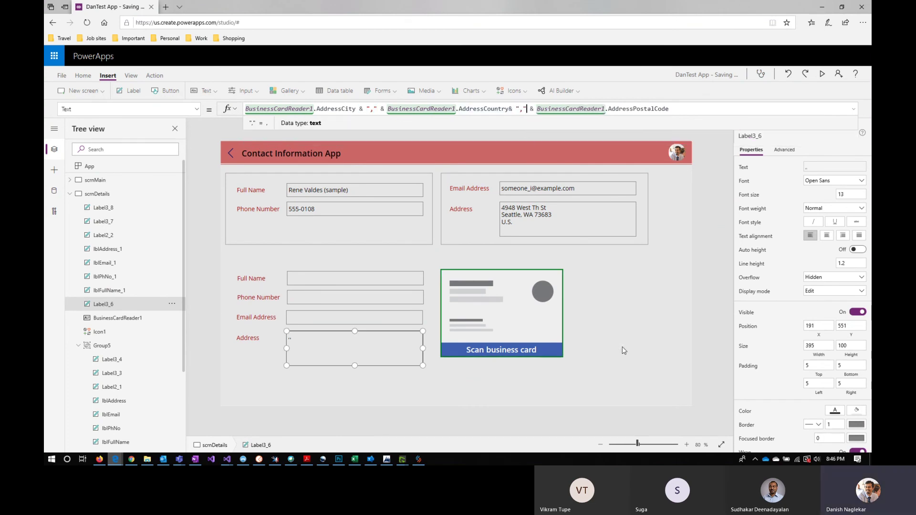
Start a business card scan in the app preview and browse to the OneDrive Documents folder for the image.
left_click(825, 77)
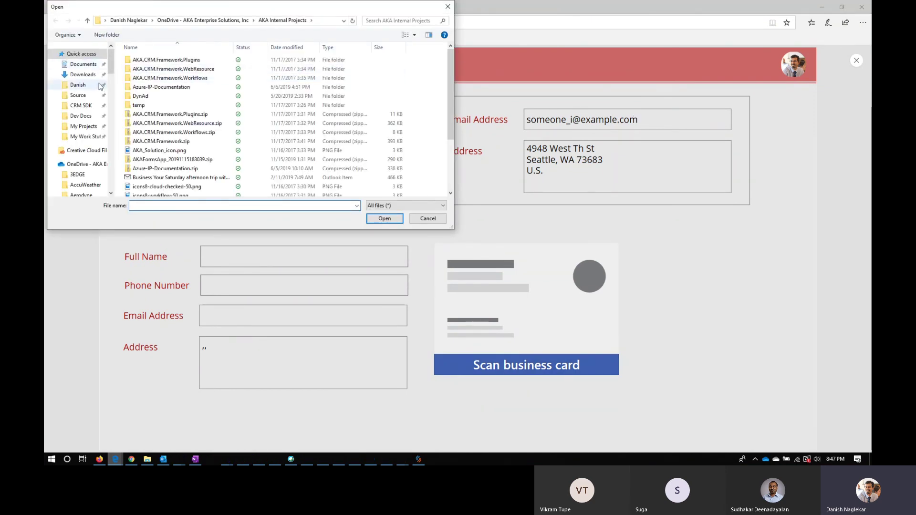
left_click_drag(113, 62, 110, 95)
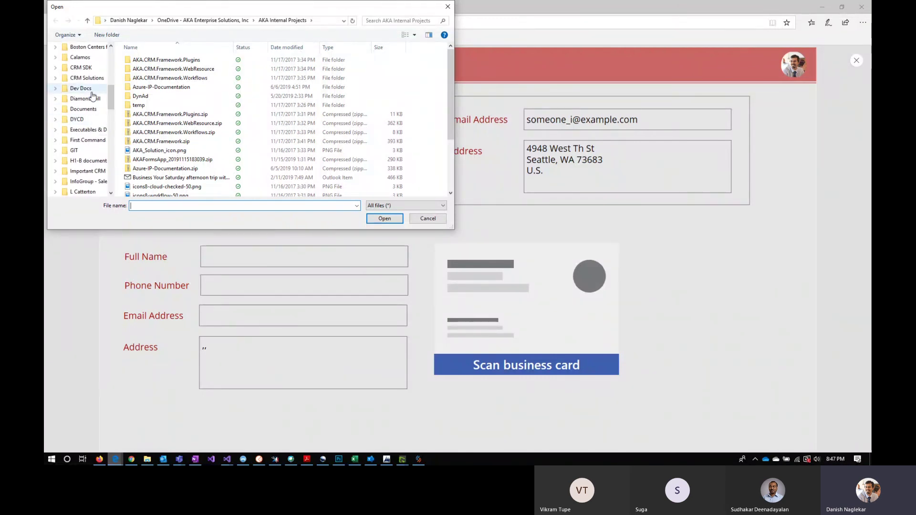
left_click(90, 111)
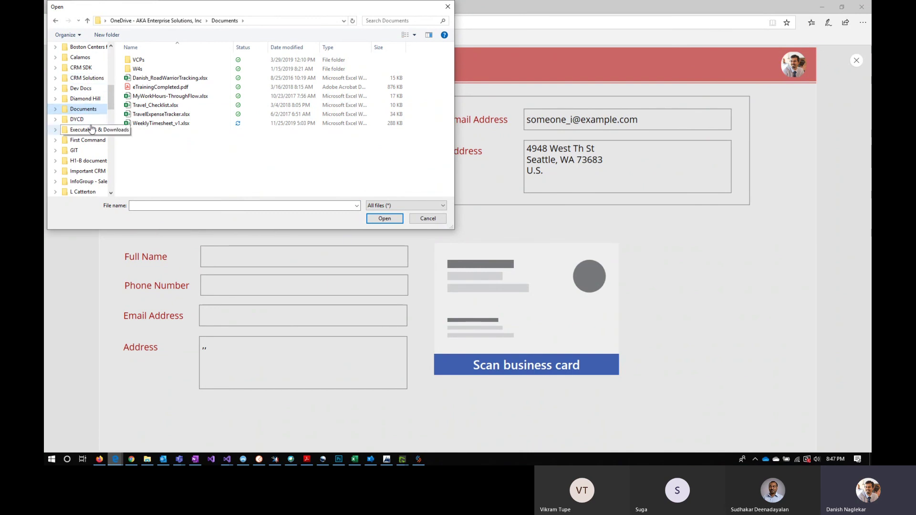
Look through the AKA Documents folder for a business card image.
scroll(91, 128, "up", 1)
scroll(91, 125, "up", 4)
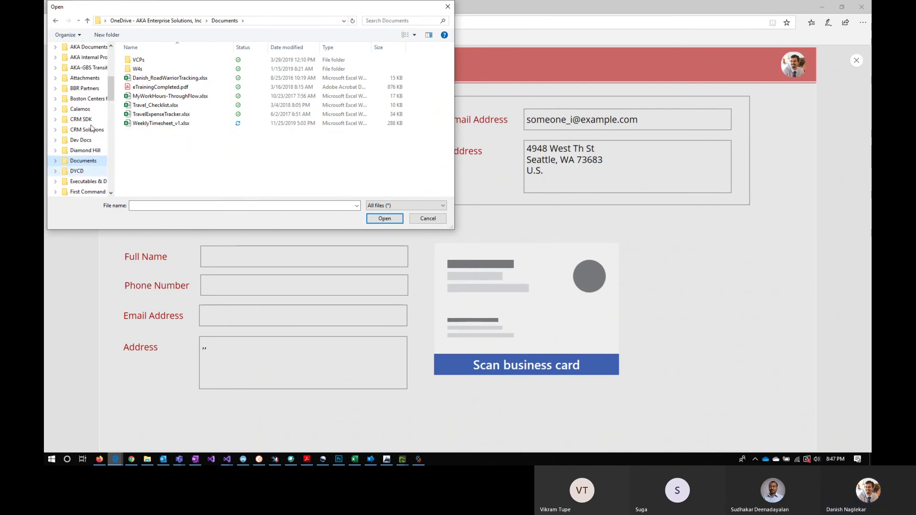
scroll(89, 92, "up", 2)
left_click(88, 68)
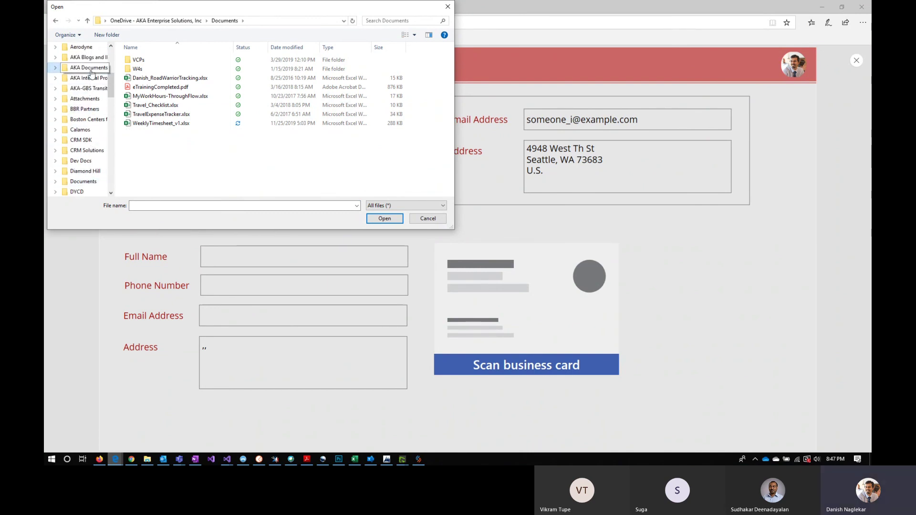
scroll(204, 157, "down", 4)
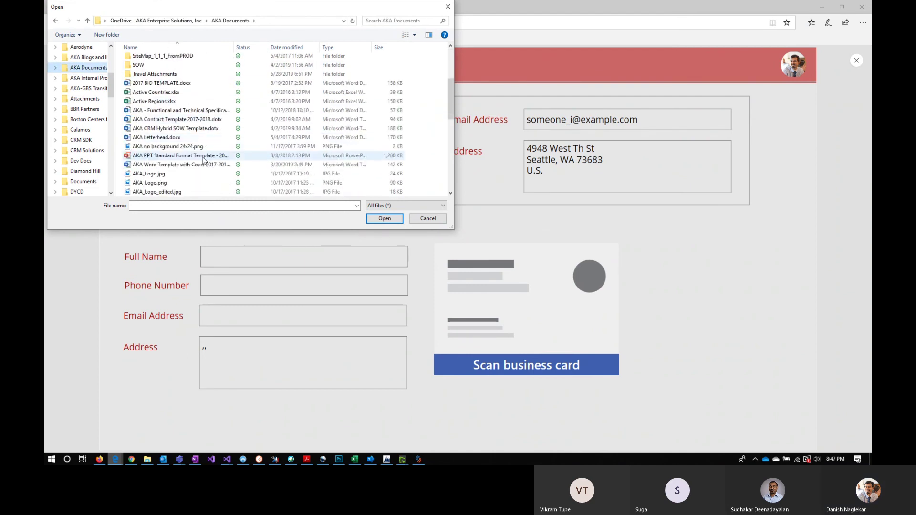
scroll(204, 160, "down", 4)
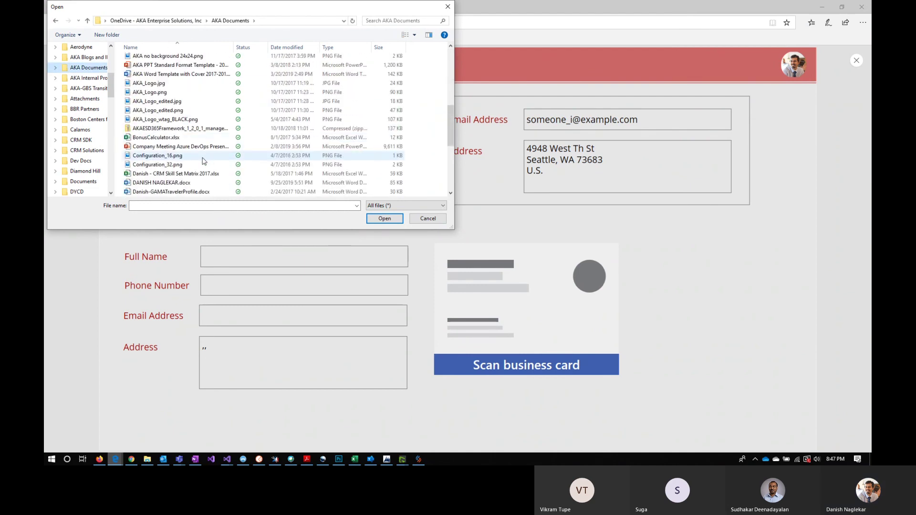
scroll(204, 160, "down", 3)
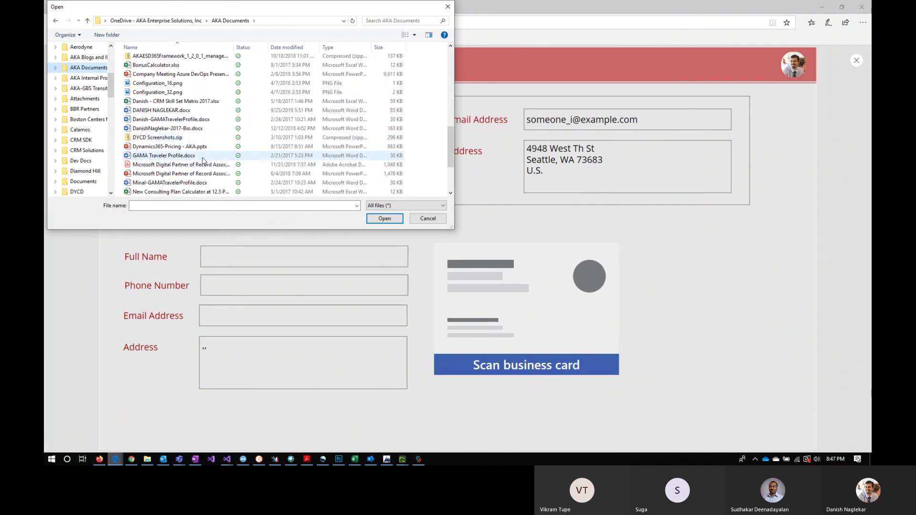
scroll(205, 160, "down", 2)
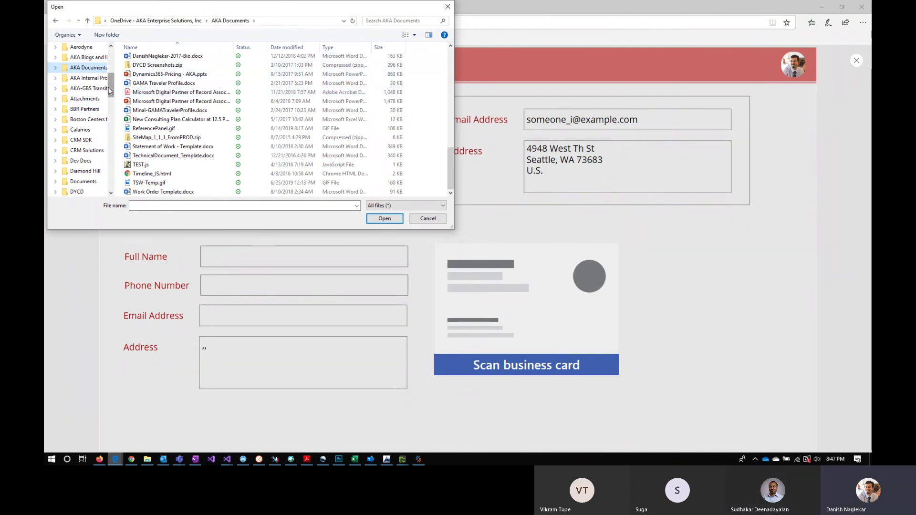
Search the Downloads folder for "business" to find the card image.
left_click_drag(110, 87, 113, 66)
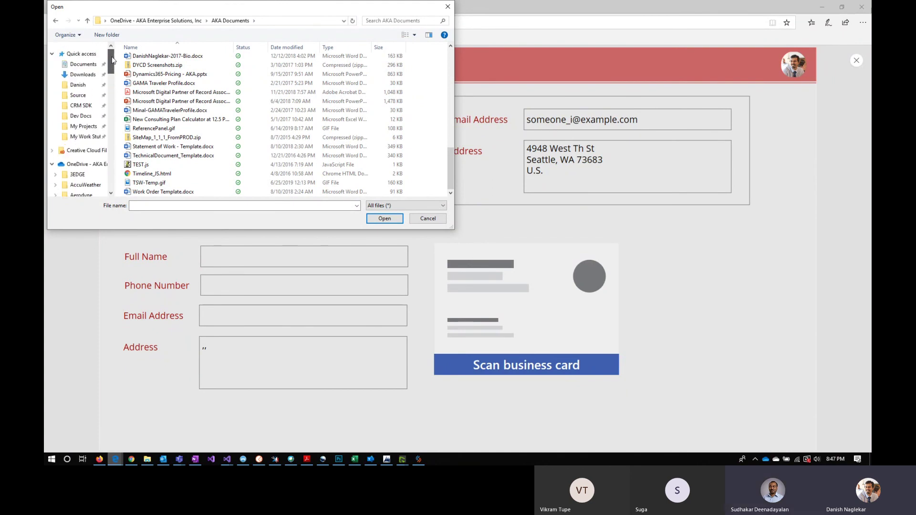
left_click(82, 75)
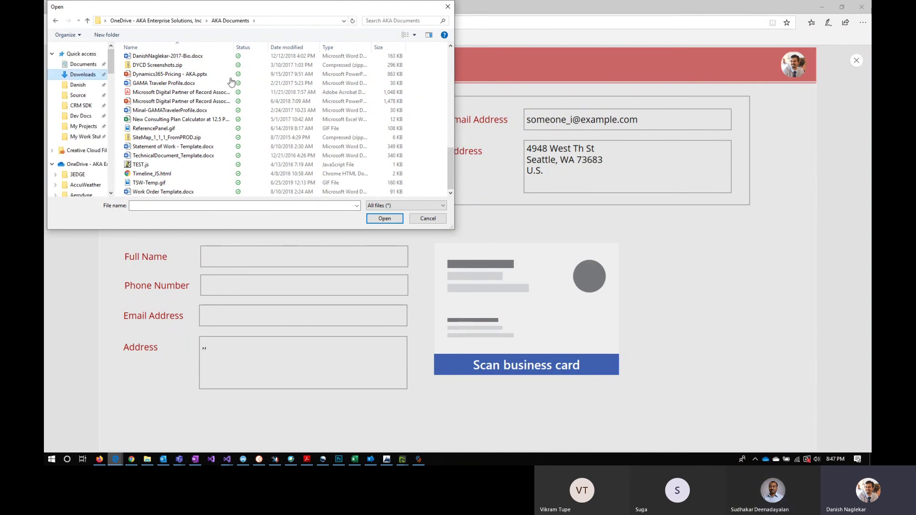
left_click(392, 20)
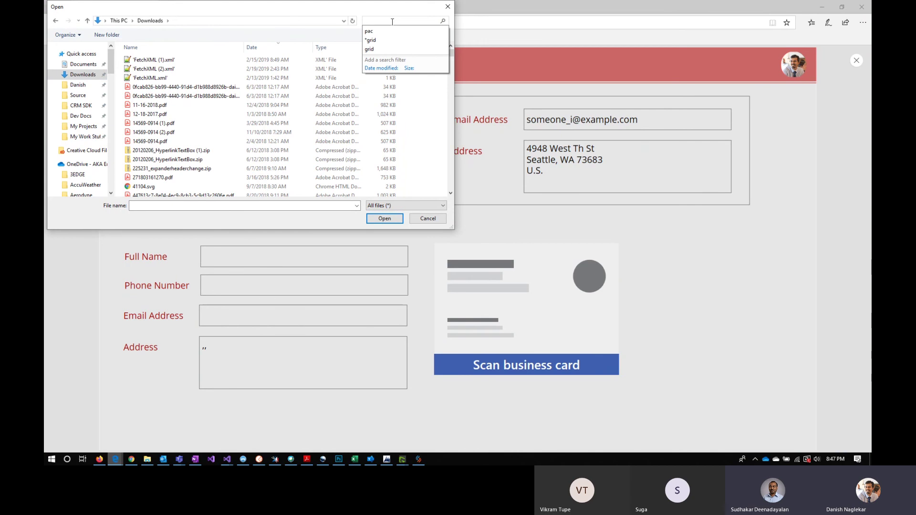
type("business")
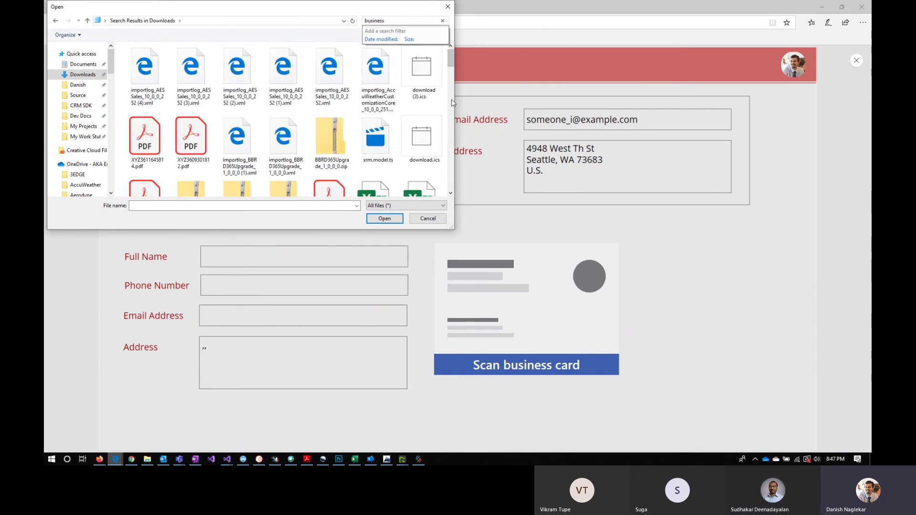
Look through the Downloads search results for the business card image and close the file picker.
scroll(345, 134, "down", 5)
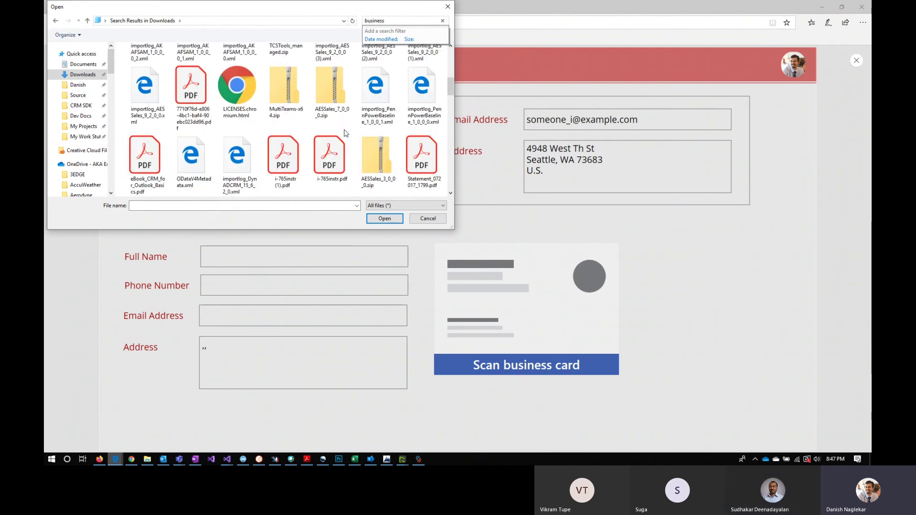
left_click(447, 7)
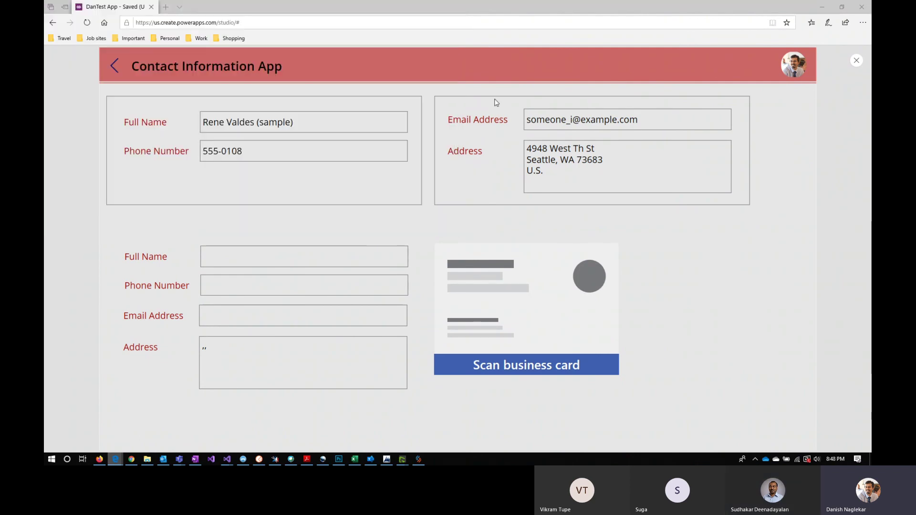
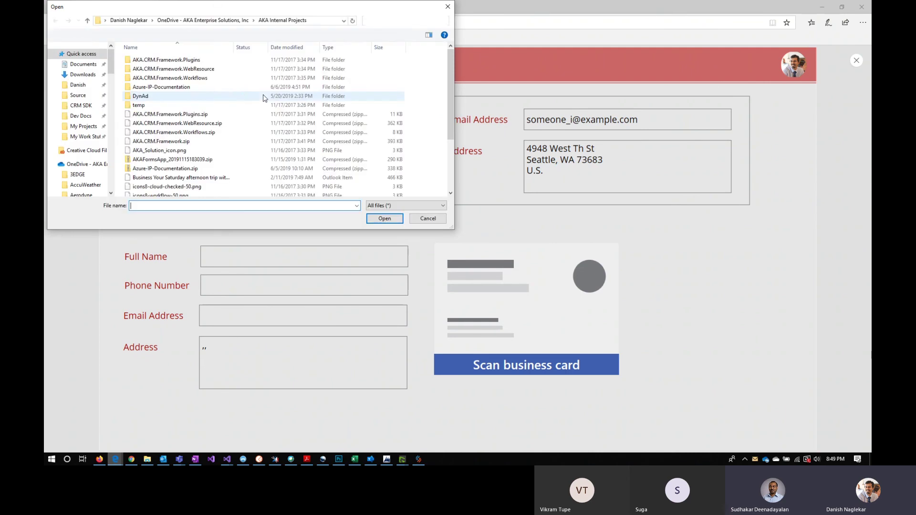
Scan the business card JPG from the OneDrive Documents folder with the card reader, and exit the app preview.
scroll(84, 168, "down", 5)
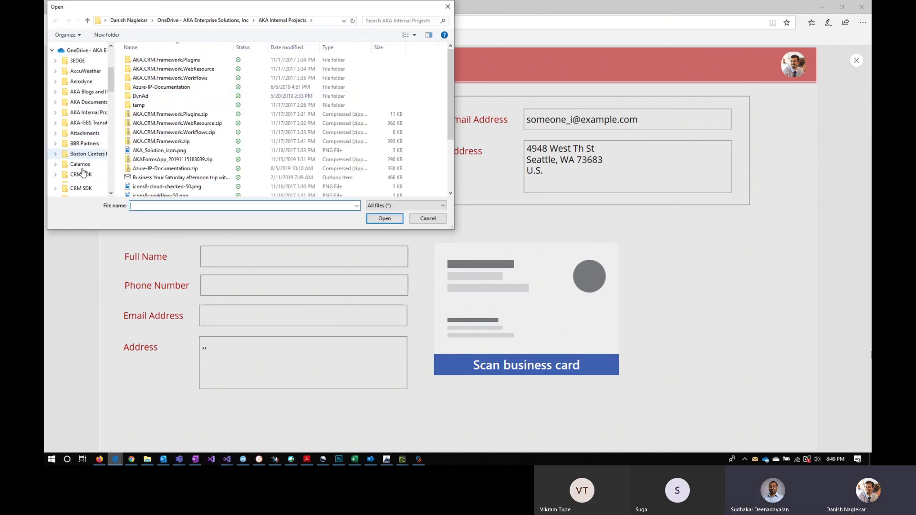
scroll(81, 167, "down", 1)
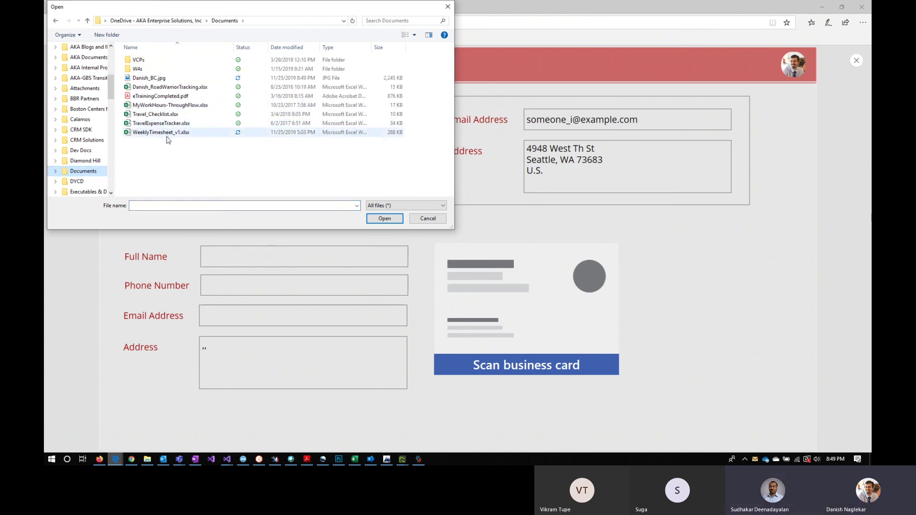
double_click(159, 79)
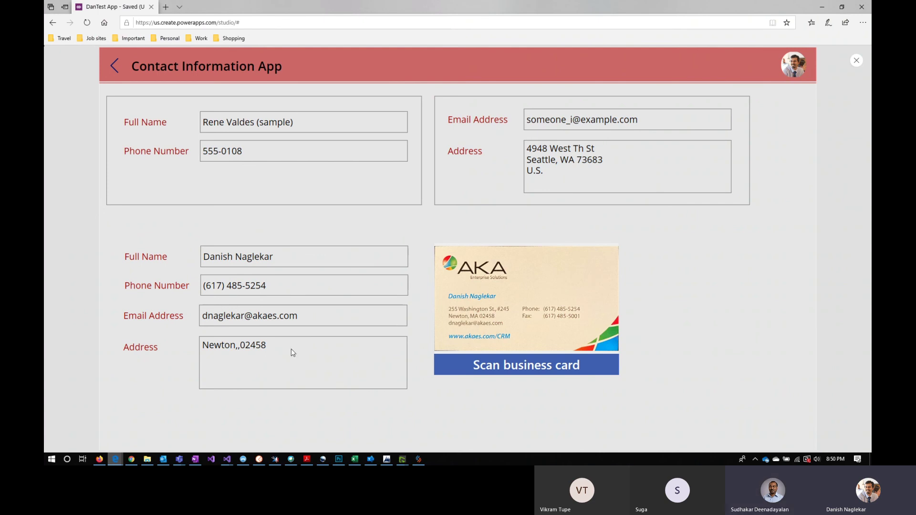
left_click(856, 60)
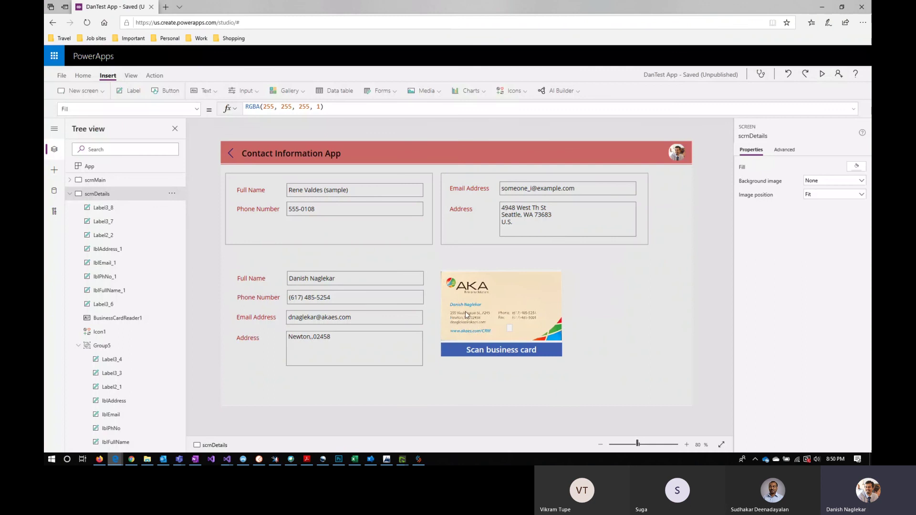
Prepend BusinessCardReader1.AddressStreet and a "," separator to the formula of the copied address label.
left_click(338, 340)
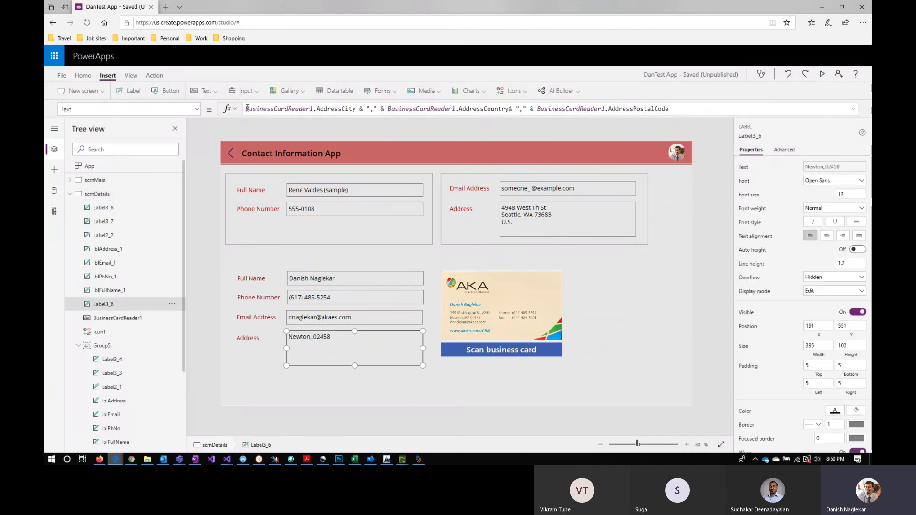
type("busin")
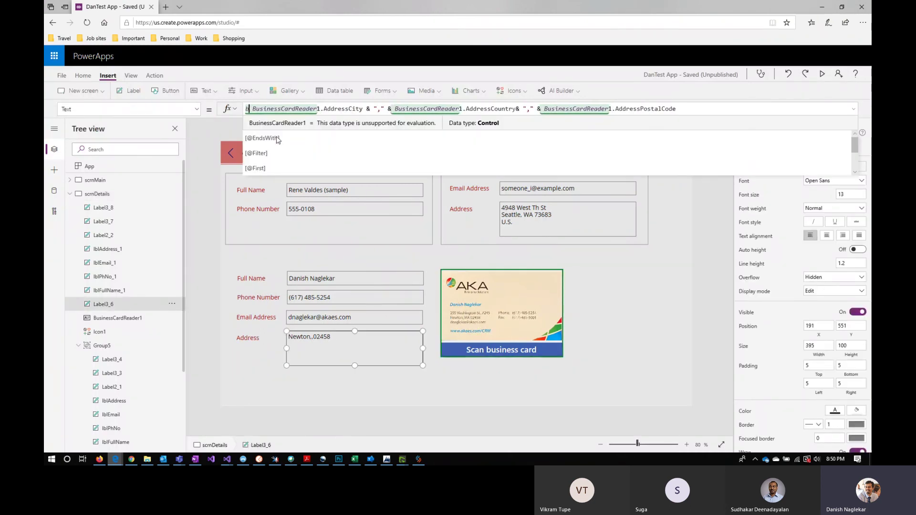
key("Tab")
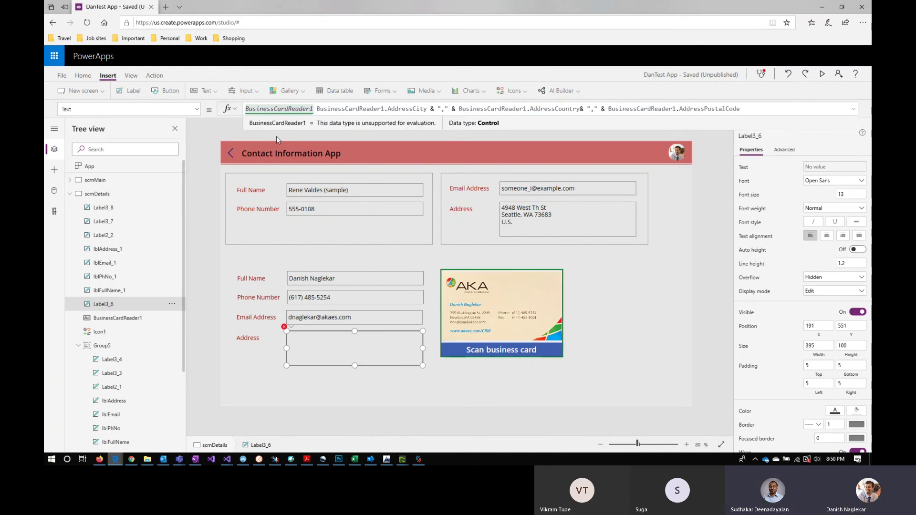
type(".add")
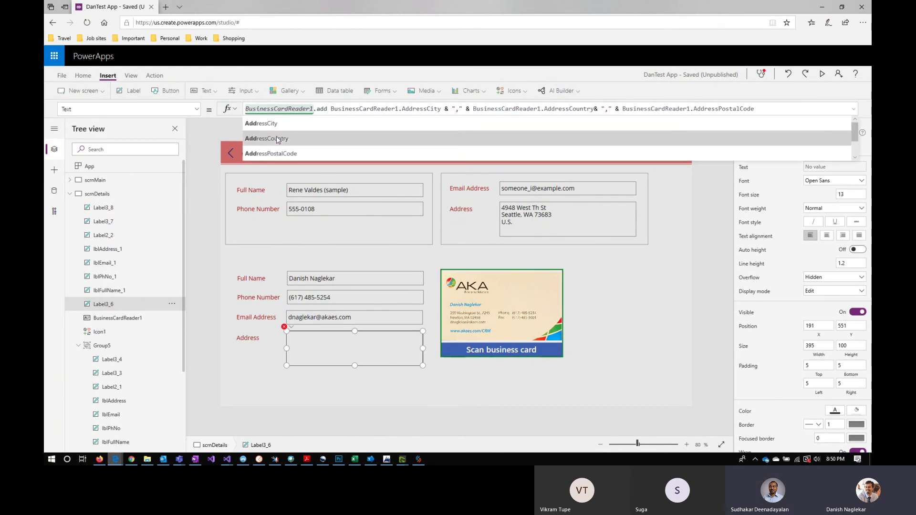
left_click(277, 139)
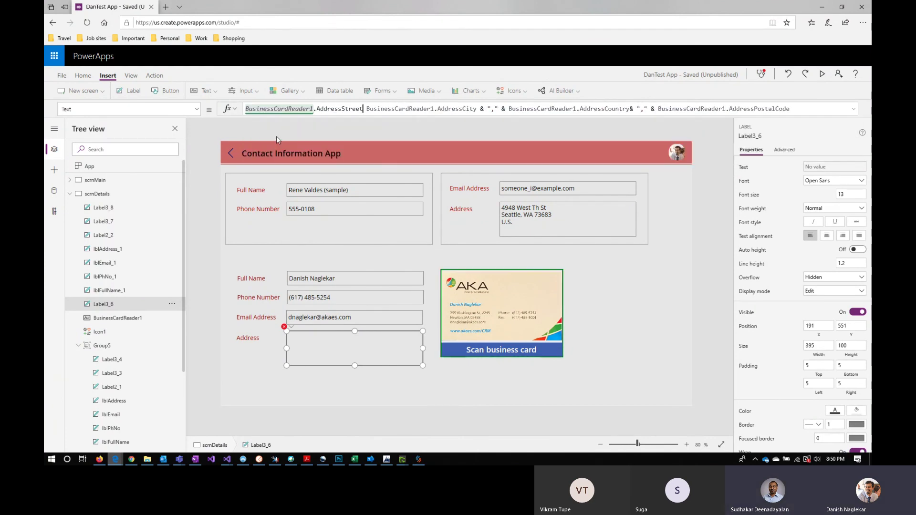
type("&\"")
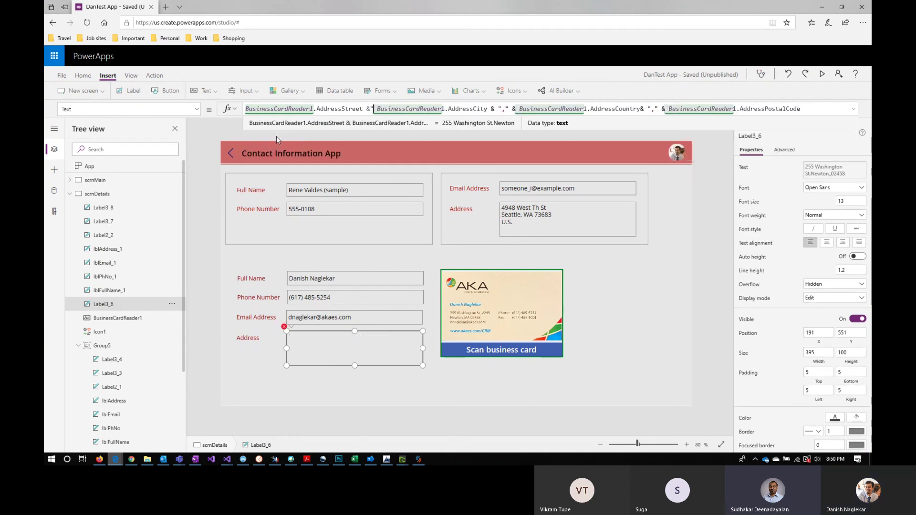
type(",\"")
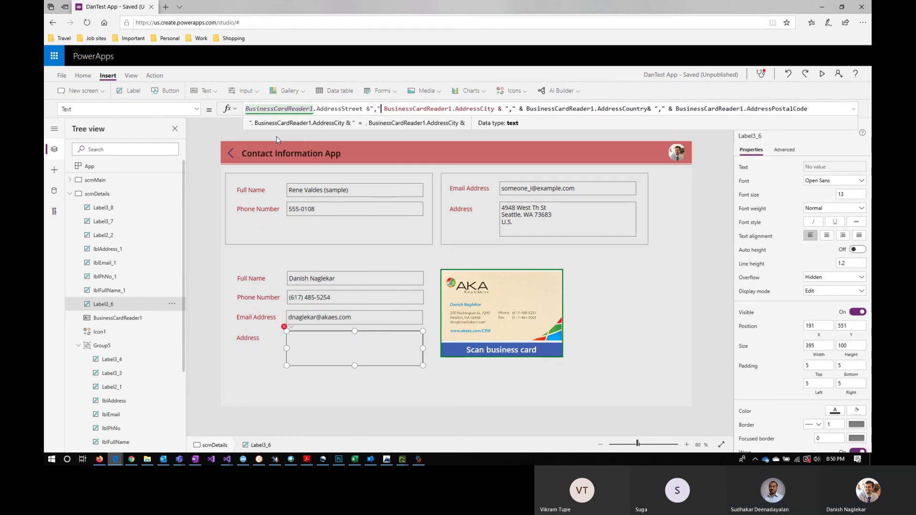
type("&")
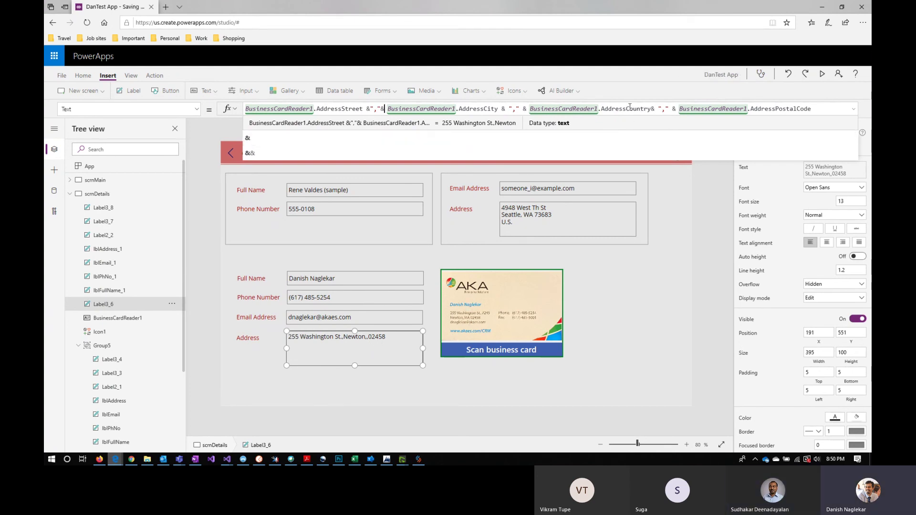
Replace AddressCountry with FullAddress in the copied address label's formula.
double_click(626, 109)
type("sta")
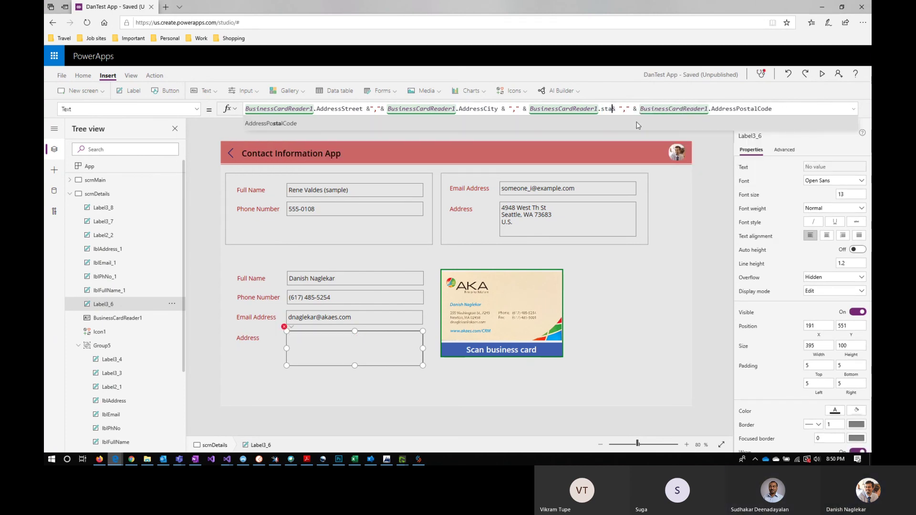
key("BackSpace")
key("BackSpace")
key("BackSpace")
type("add")
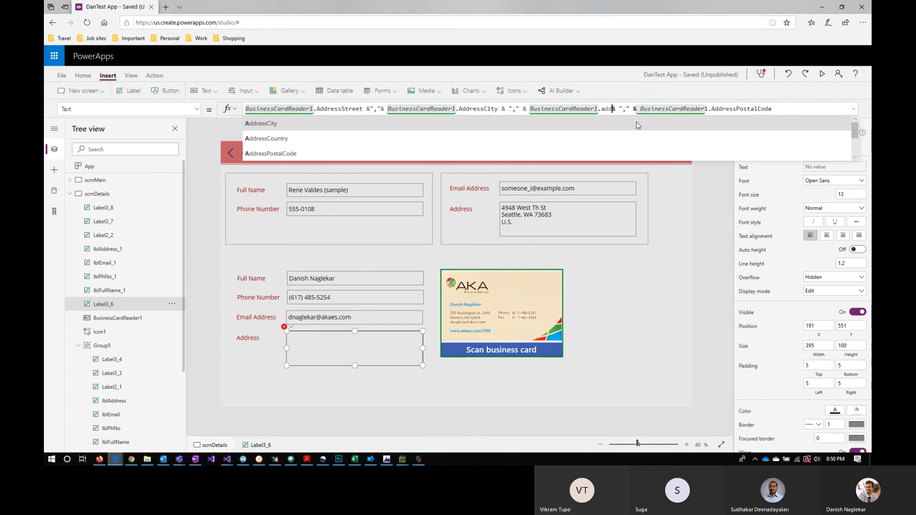
key("Down")
key("Down")
key("Down")
key("Down")
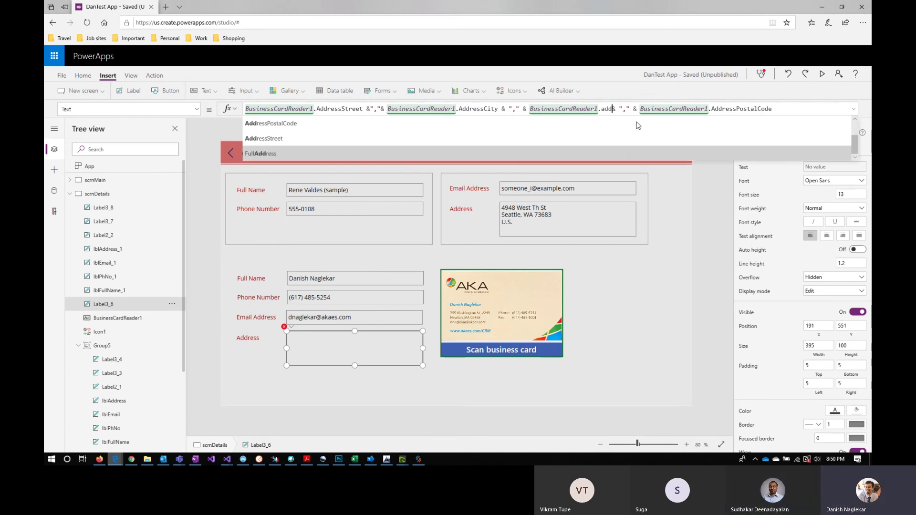
key("Tab")
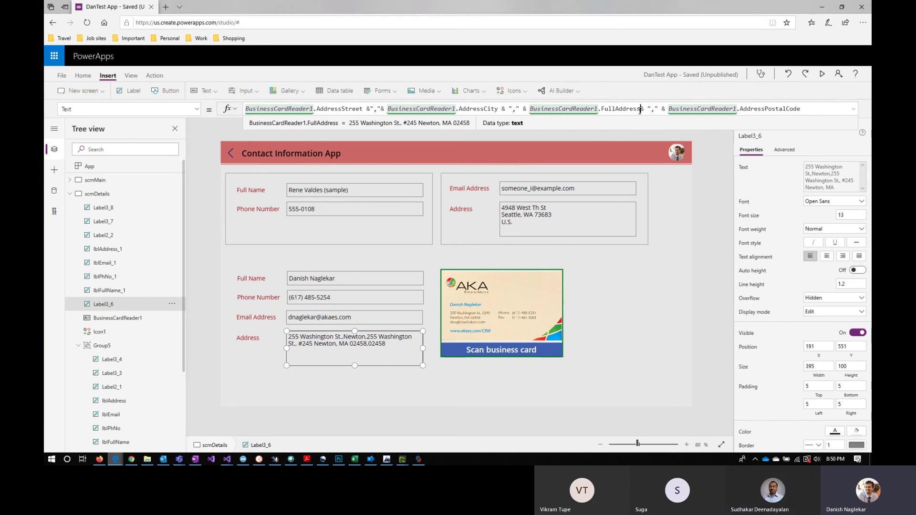
Reduce the copied address label's formula to only BusinessCardReader1.FullAddress.
key("shift+End")
key("Delete")
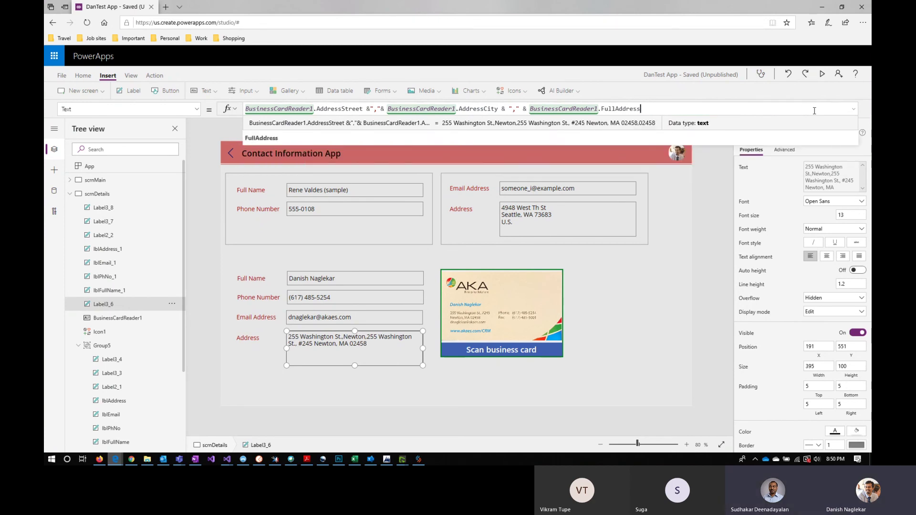
left_click_drag(546, 112, 231, 112)
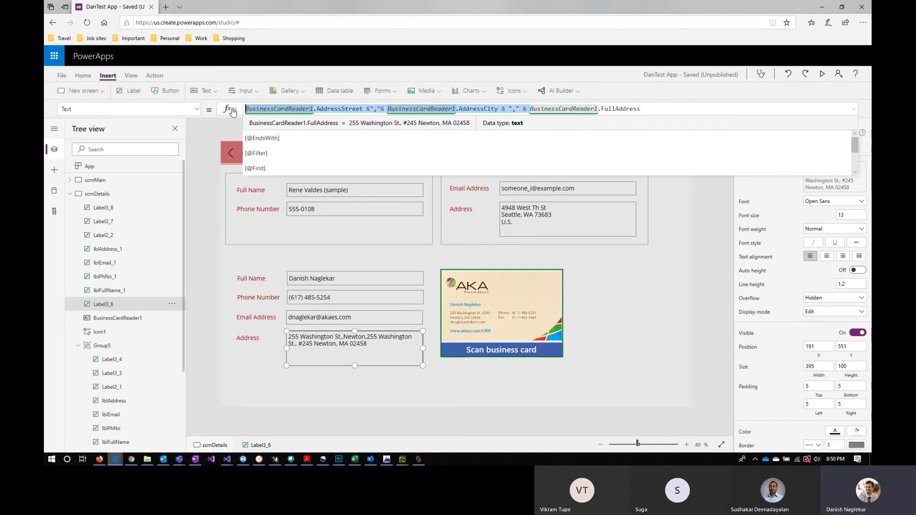
key("Delete")
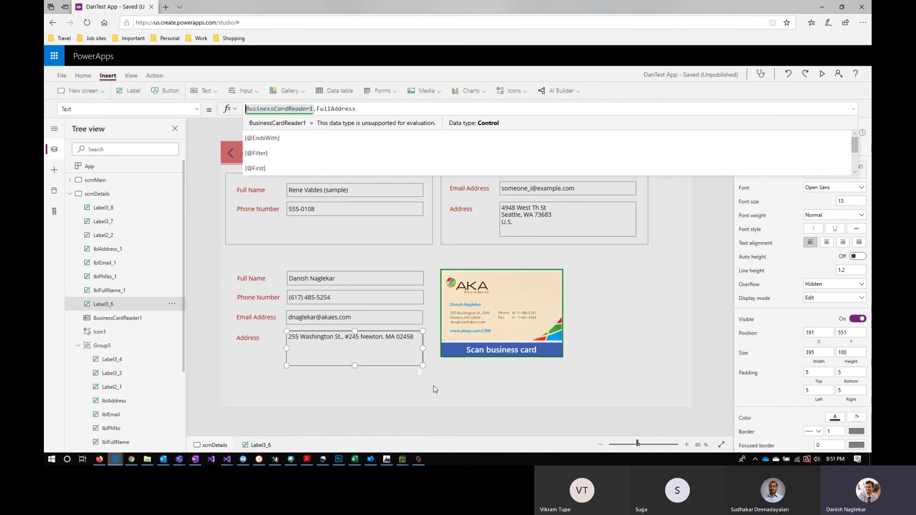
left_click(433, 386)
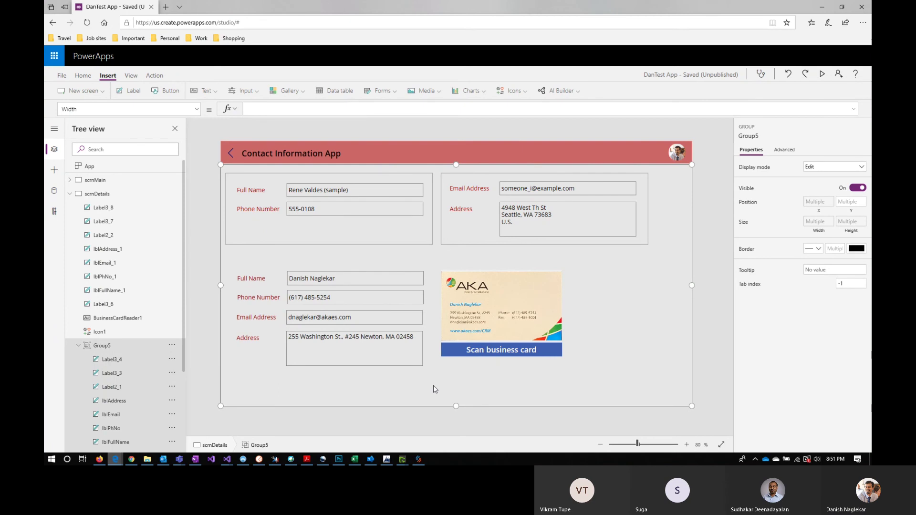
Enlarge the business card reader control slightly in width and height from its lower corner.
left_click(476, 323)
left_click_drag(563, 356, 590, 366)
left_click(603, 364)
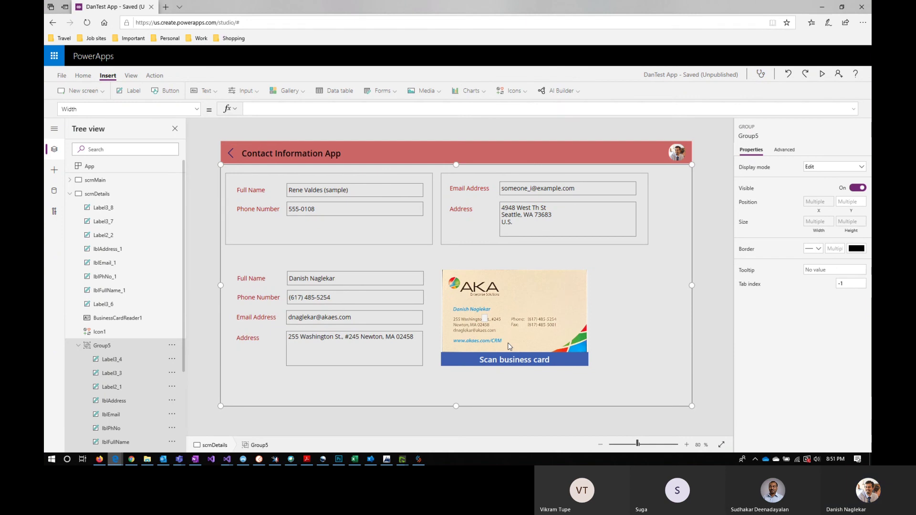
Review the insertable AI Builder components, then in the Power Apps portal window close the DanTest App tab and open AI Builder's Build page.
left_click(576, 95)
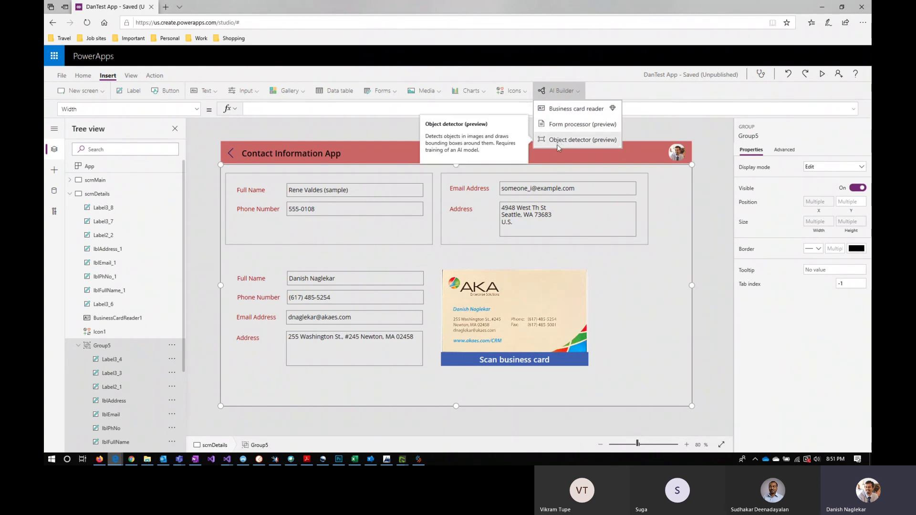
left_click(821, 8)
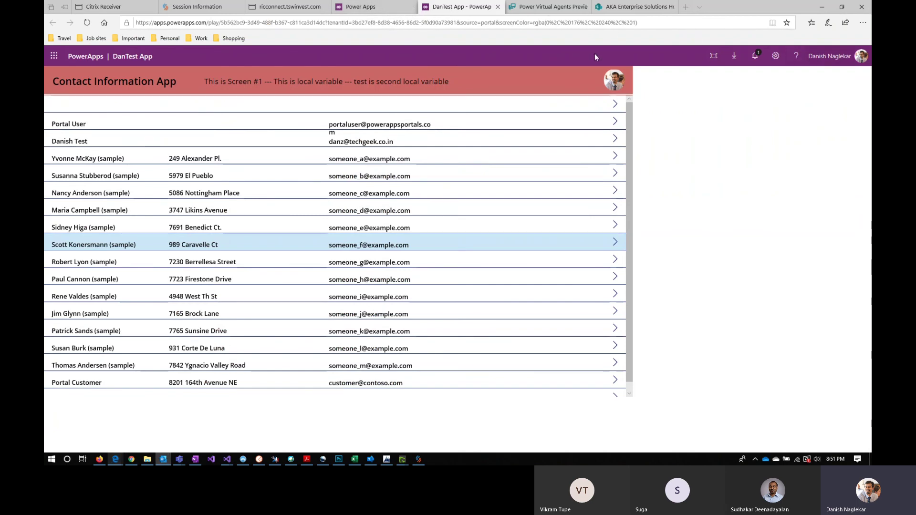
left_click(360, 6)
left_click(498, 7)
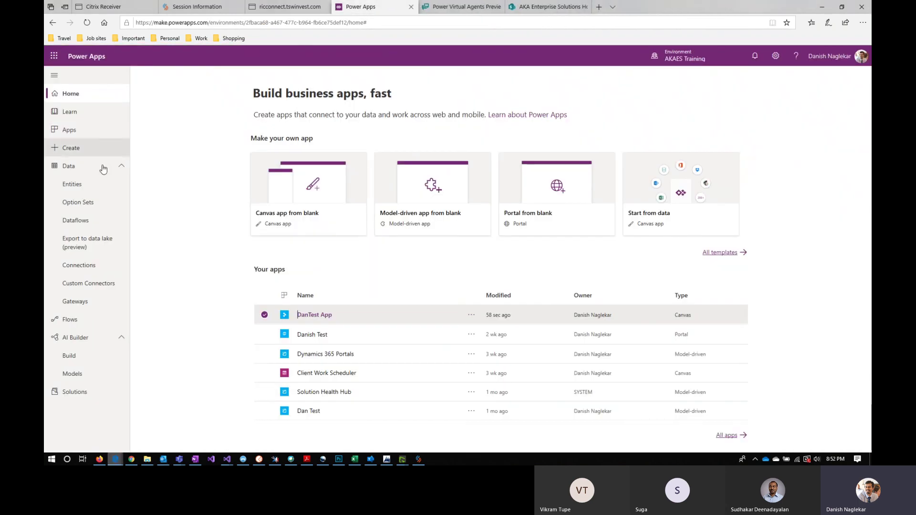
left_click(87, 359)
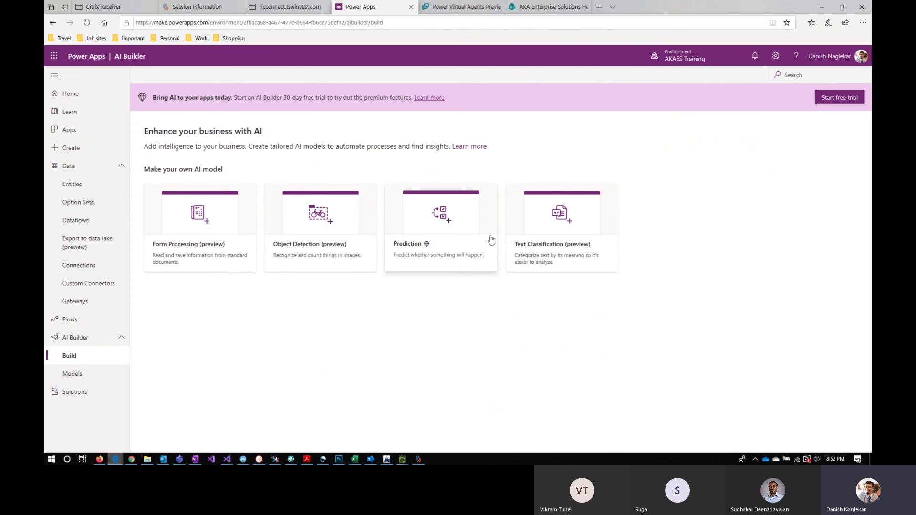
Create a Form Processing (preview) AI model named DanTest, looking over its document requirements and invoice example.
left_click(189, 246)
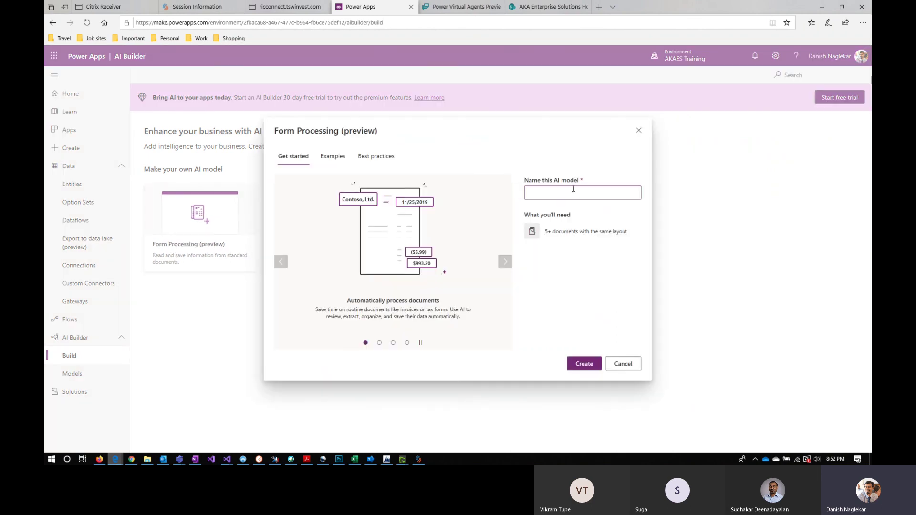
type("DanTe")
left_click_drag(546, 232, 628, 235)
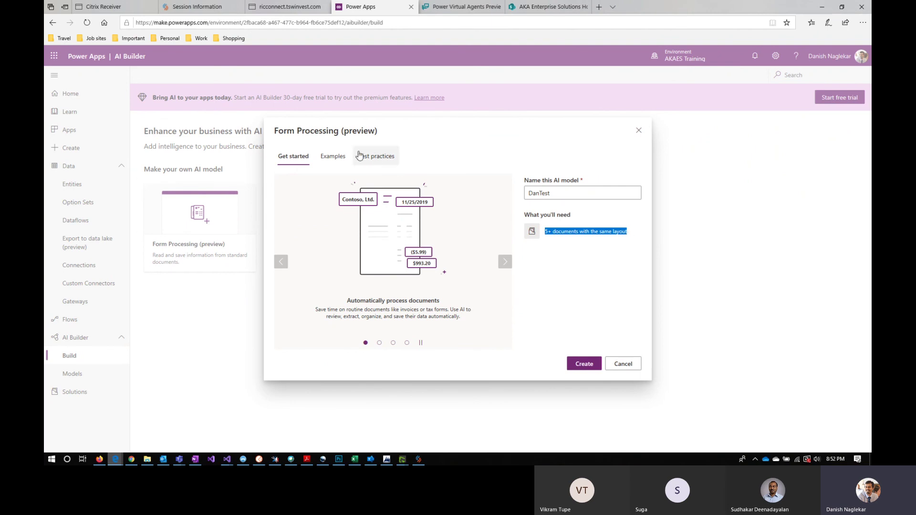
left_click(333, 156)
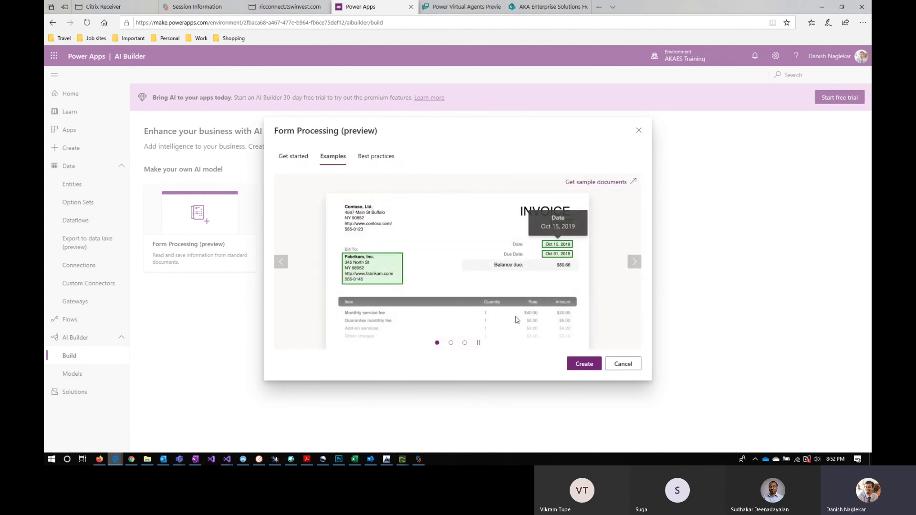
left_click(290, 158)
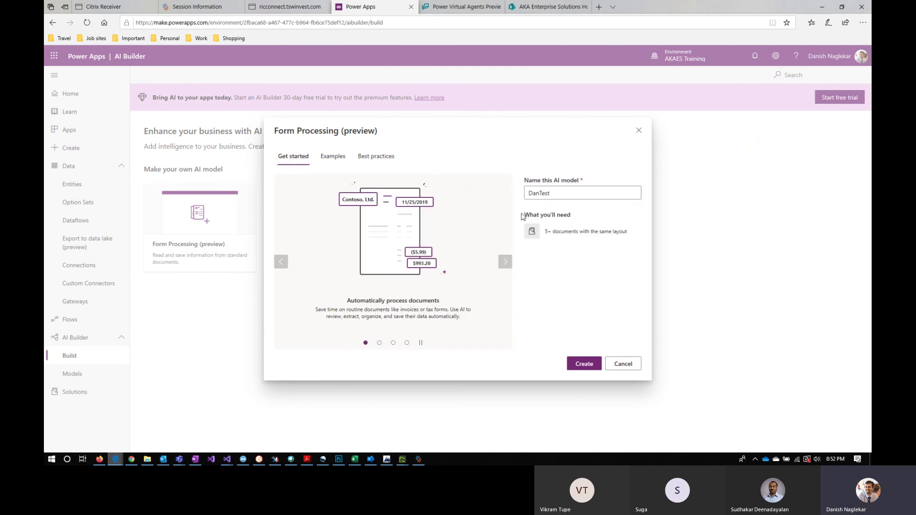
left_click(593, 364)
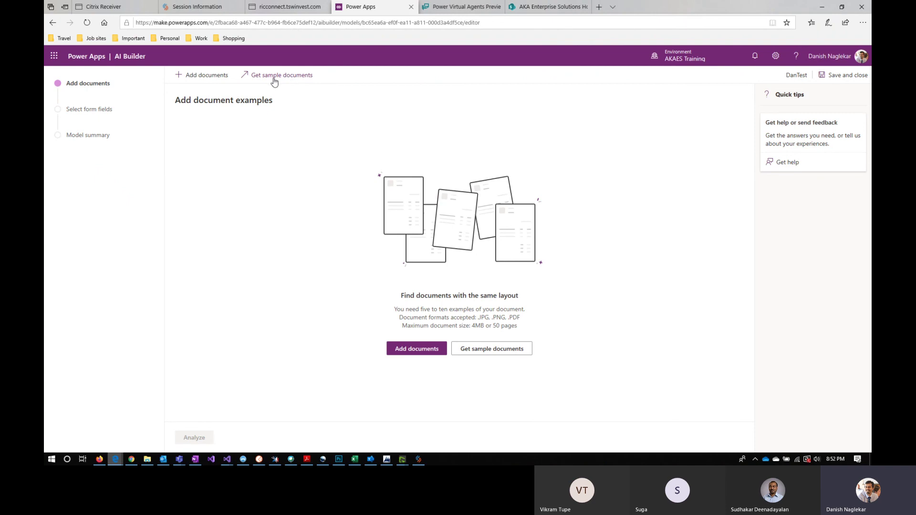
Open the sample documents page for form processing and start downloading AIBuilder_Lab.zip.
left_click(271, 79)
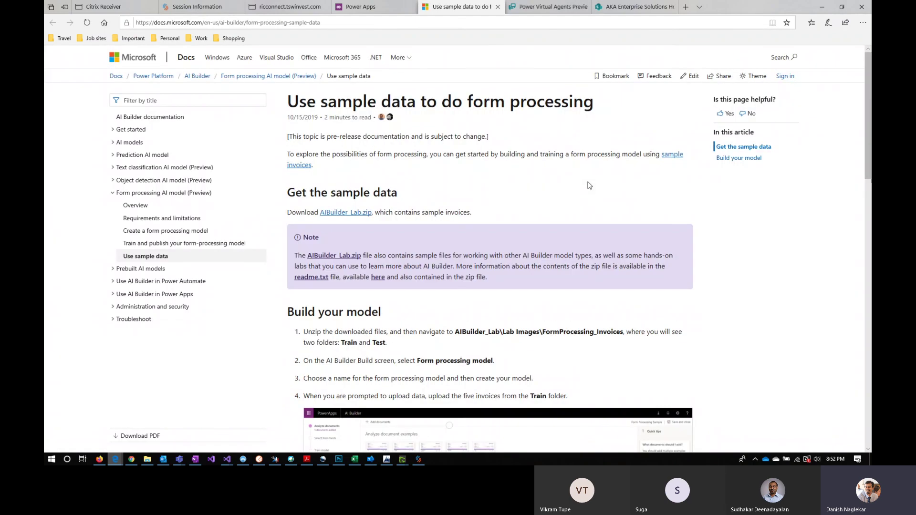
left_click(346, 213)
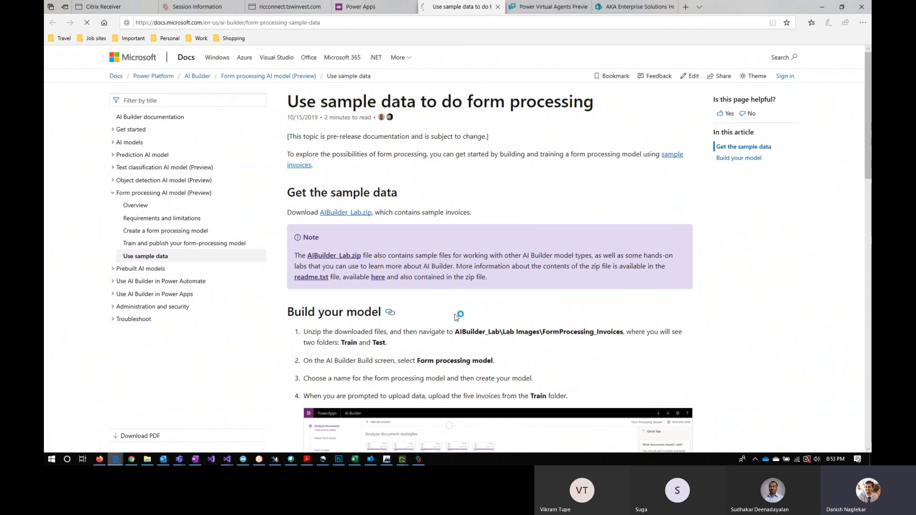
Save AIBuilder_Lab.zip in the Mentoring folder of Dynamics Community Work and open the folder containing the download.
left_click(579, 440)
left_click(496, 440)
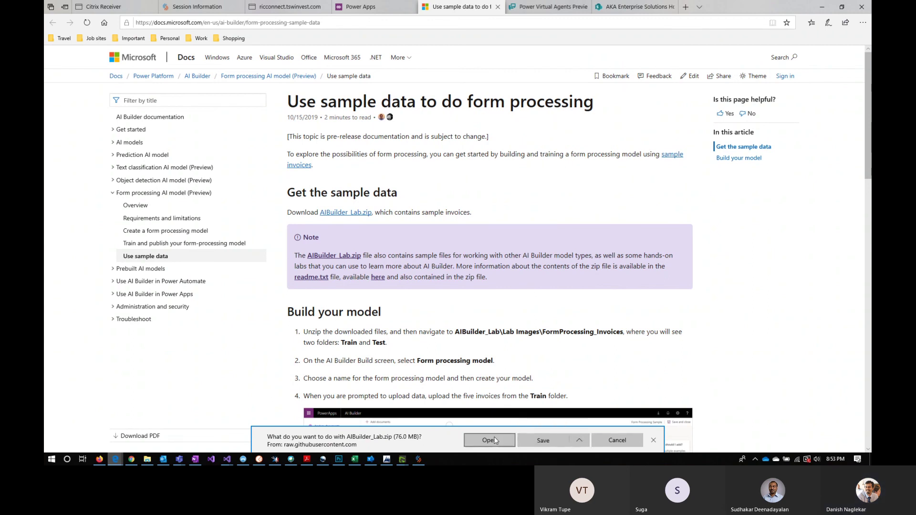
left_click(579, 440)
left_click(579, 435)
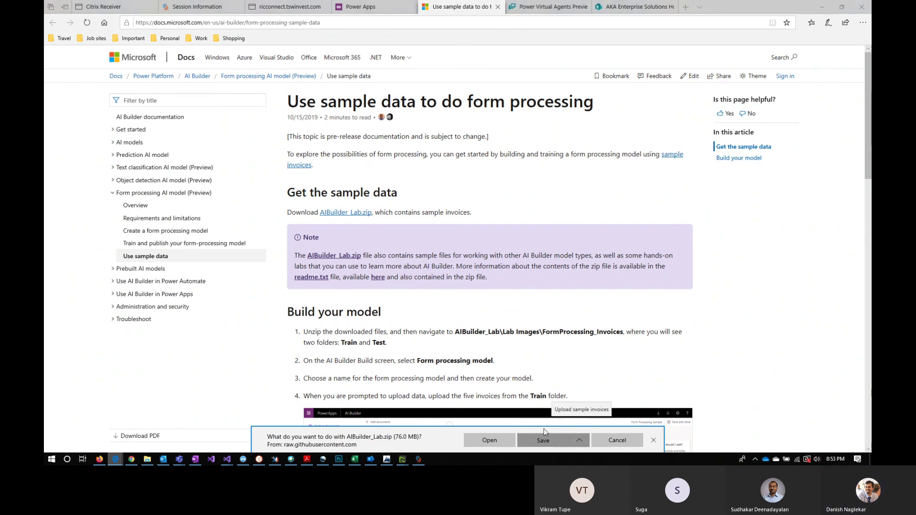
left_click(544, 428)
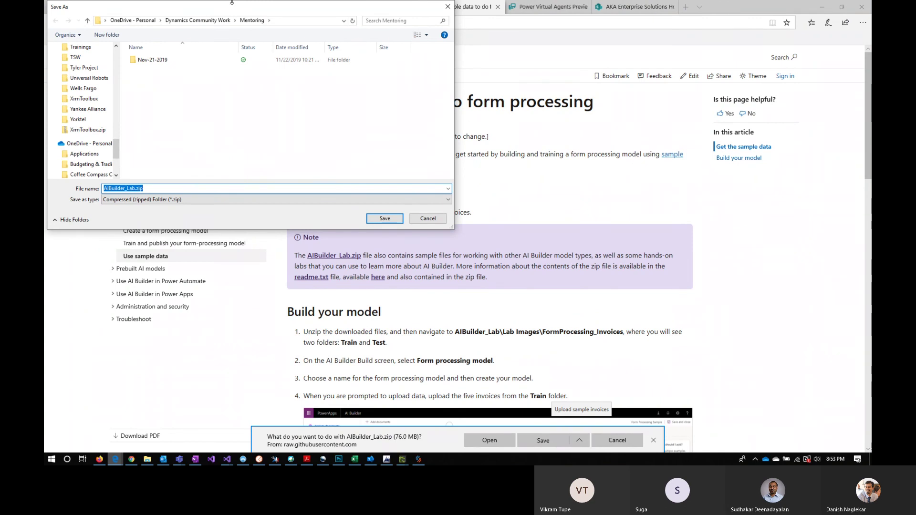
left_click(385, 218)
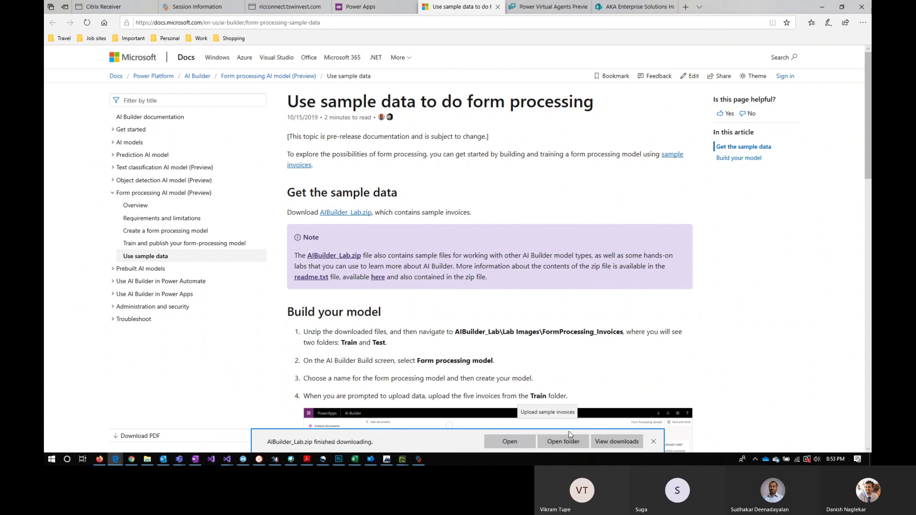
left_click(564, 440)
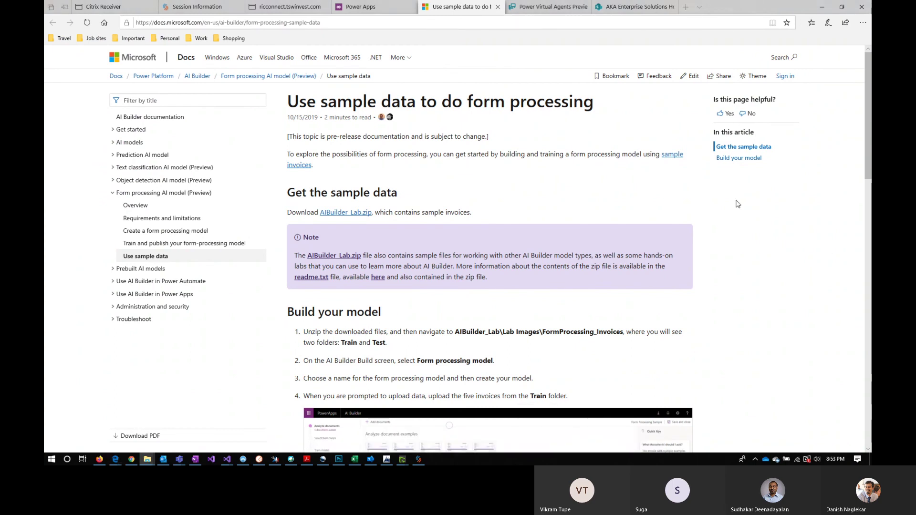
Start adding documents to the DanTest model in Power Apps, then switch to File Explorer with the extracted AIBuilder_Lab folder.
left_click(362, 7)
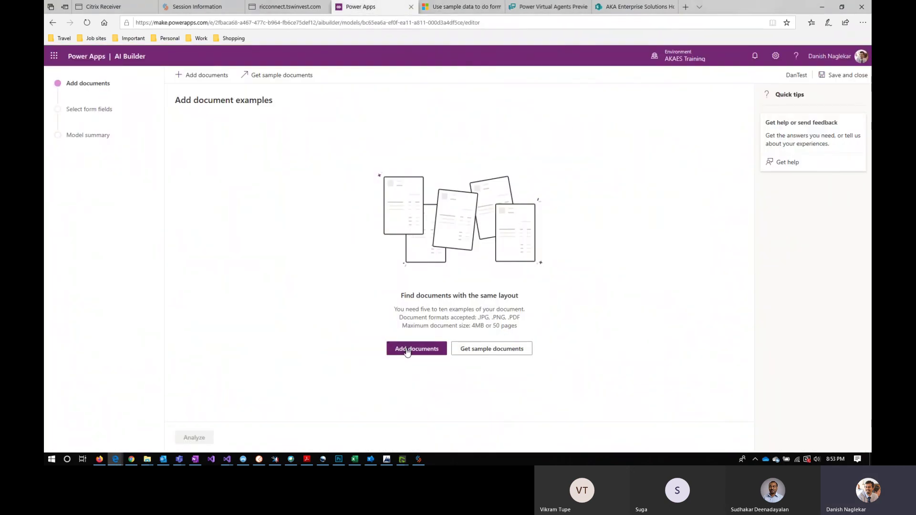
key("alt+Tab")
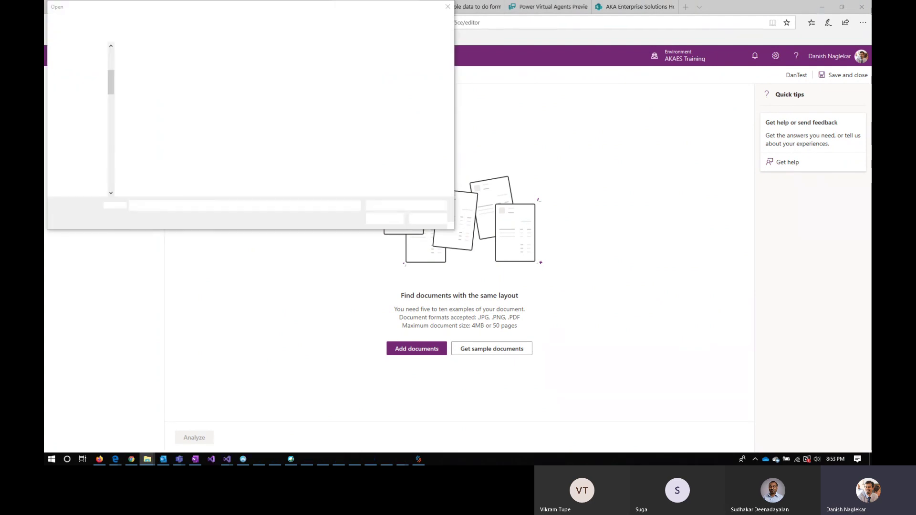
left_click(536, 313)
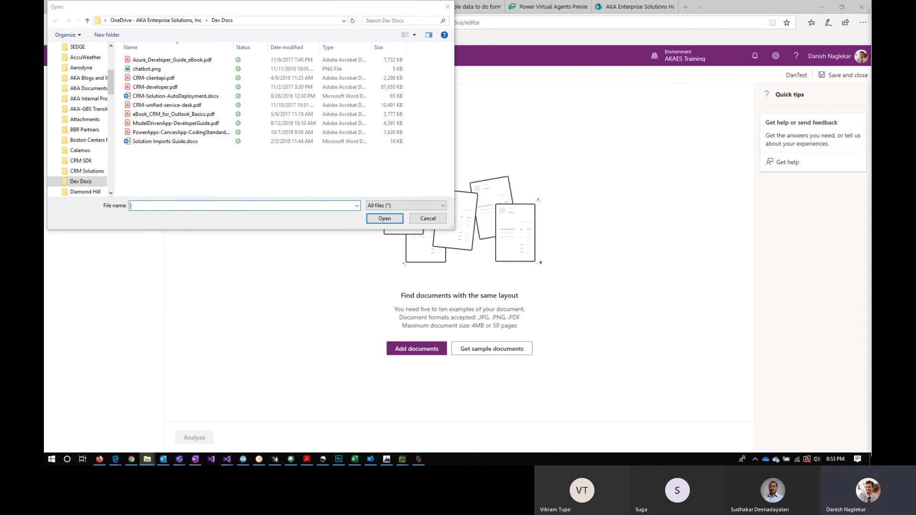
left_click_drag(469, 69, 421, 1)
left_click(267, 117)
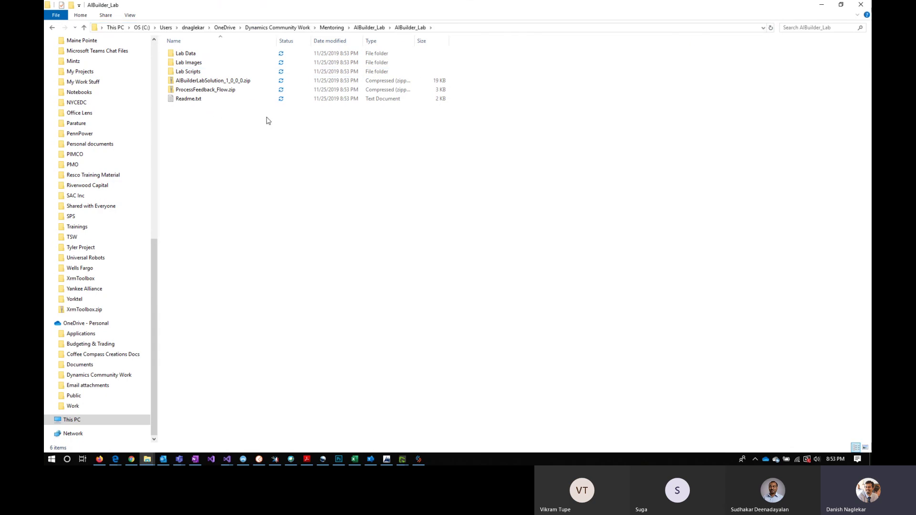
Look through the Lab Data and Lab Scripts folders, skim the exercise instructions in 05_Form processing.docx, and close the document.
double_click(210, 56)
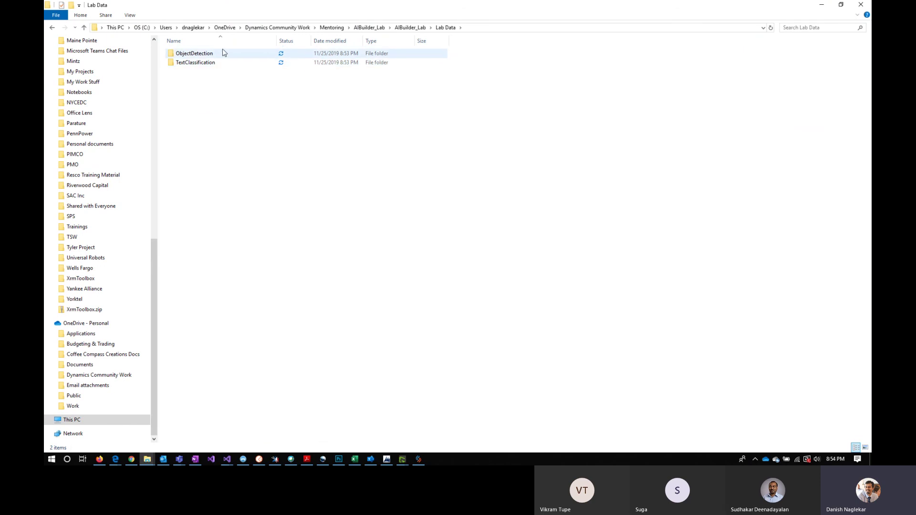
left_click(409, 27)
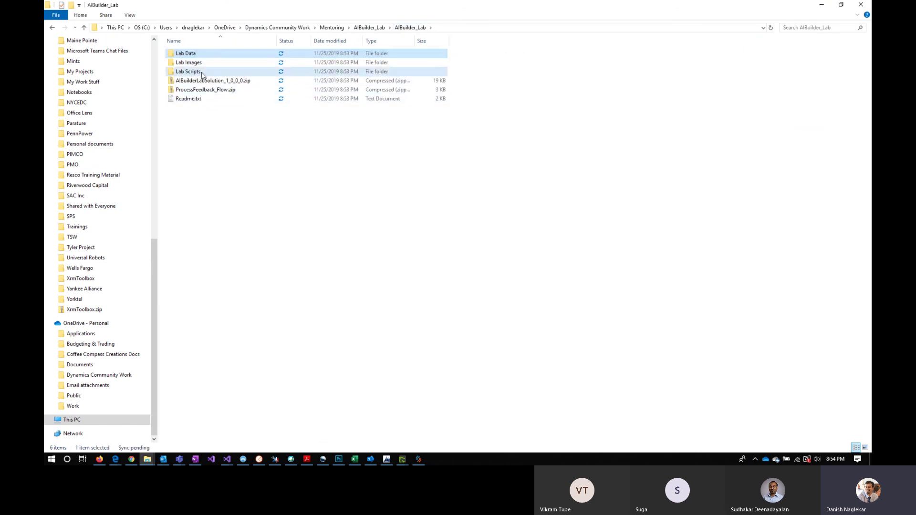
double_click(198, 71)
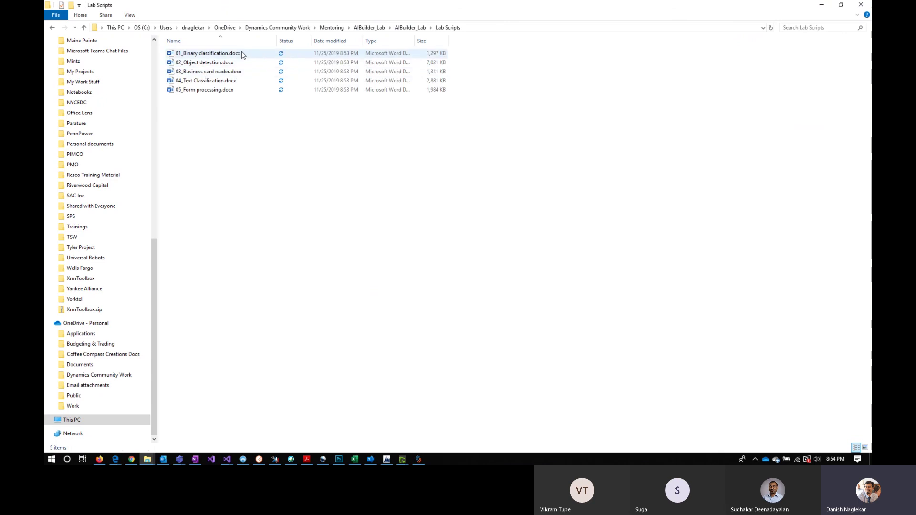
left_click(217, 92)
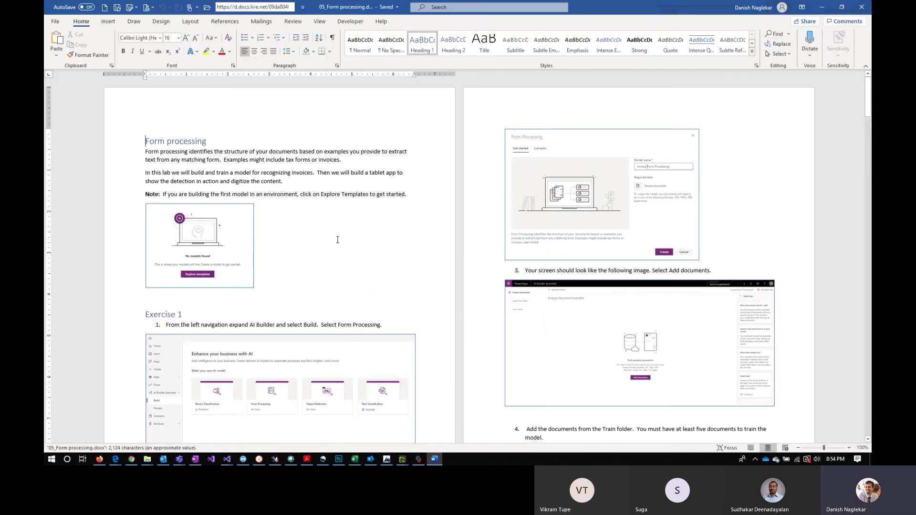
scroll(337, 240, "down", 5)
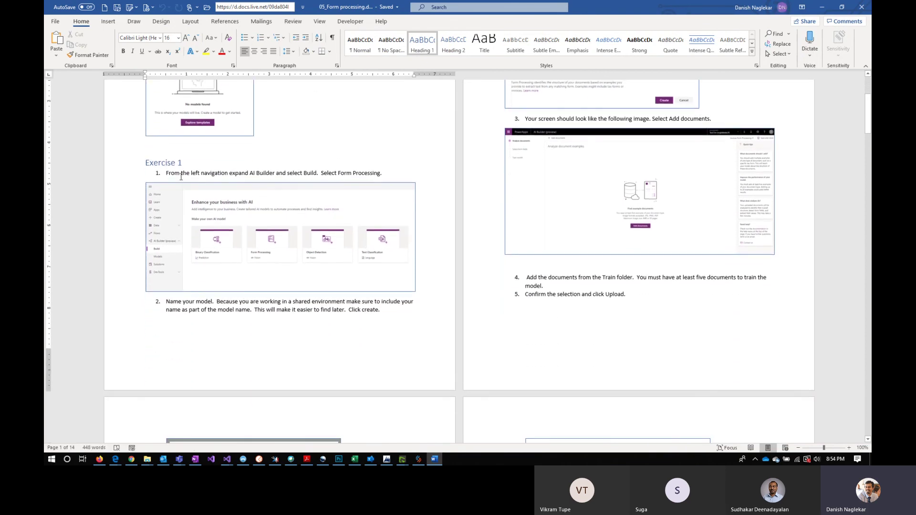
scroll(371, 261, "down", 10)
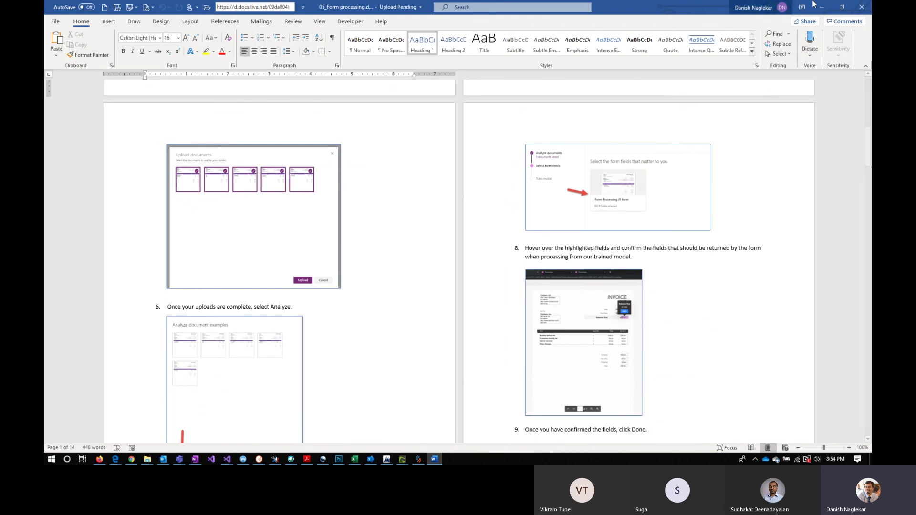
left_click(861, 8)
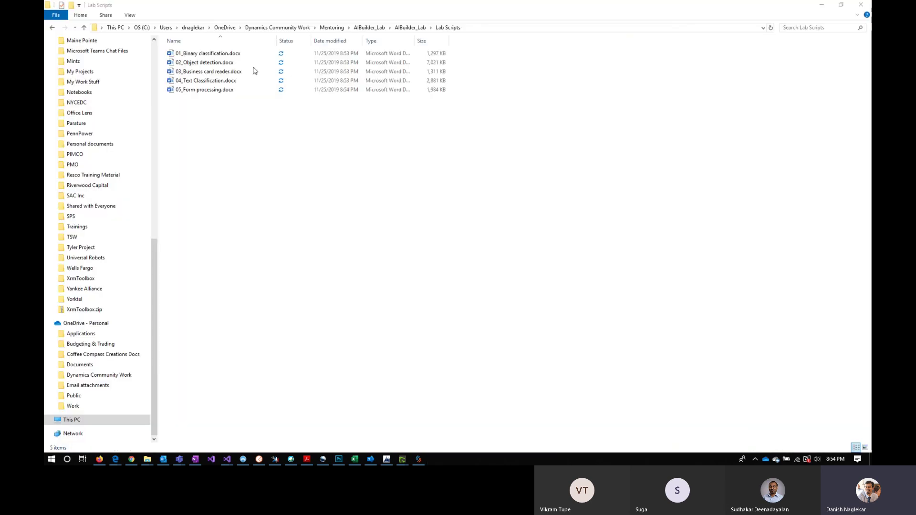
Locate FormProcessing_Invoices inside Lab Images and bring up that folder path in the Power Apps file selection dialog.
left_click(410, 27)
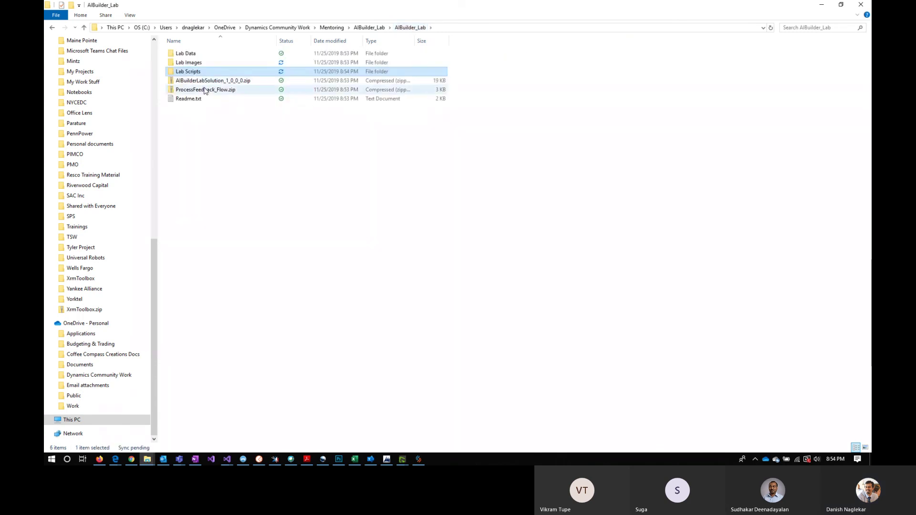
double_click(206, 67)
left_click(205, 68)
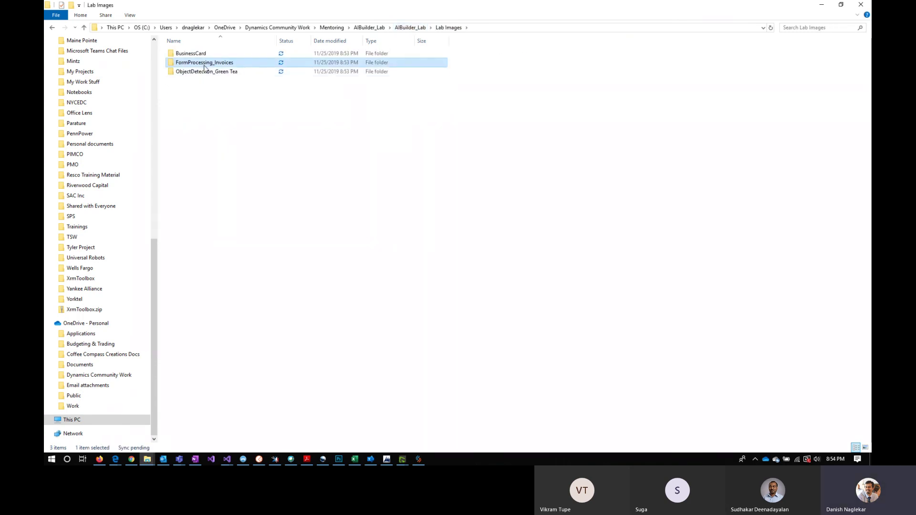
double_click(314, 7)
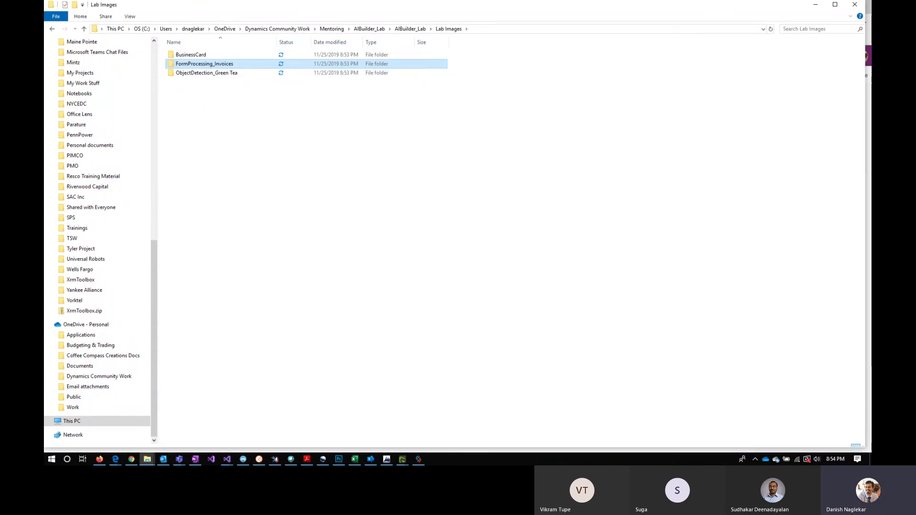
left_click_drag(315, 6, 45, 7)
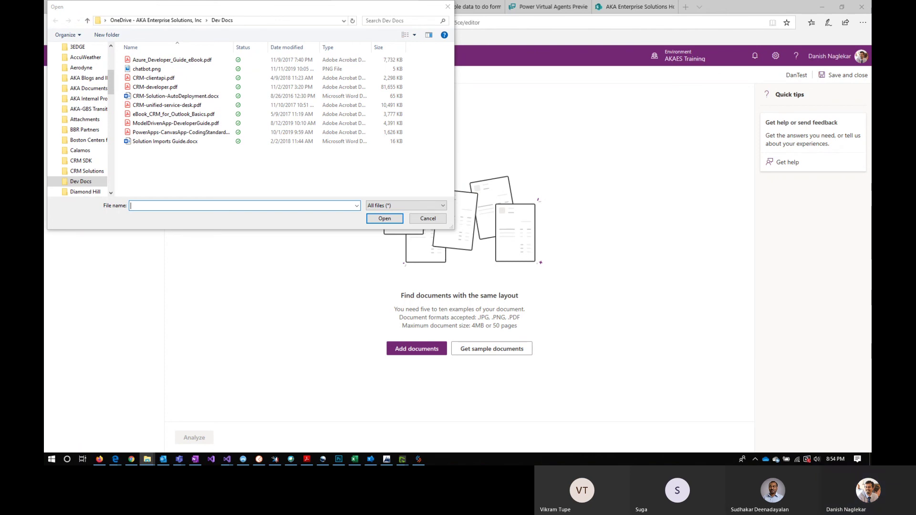
left_click(256, 21)
key("ctrl+v")
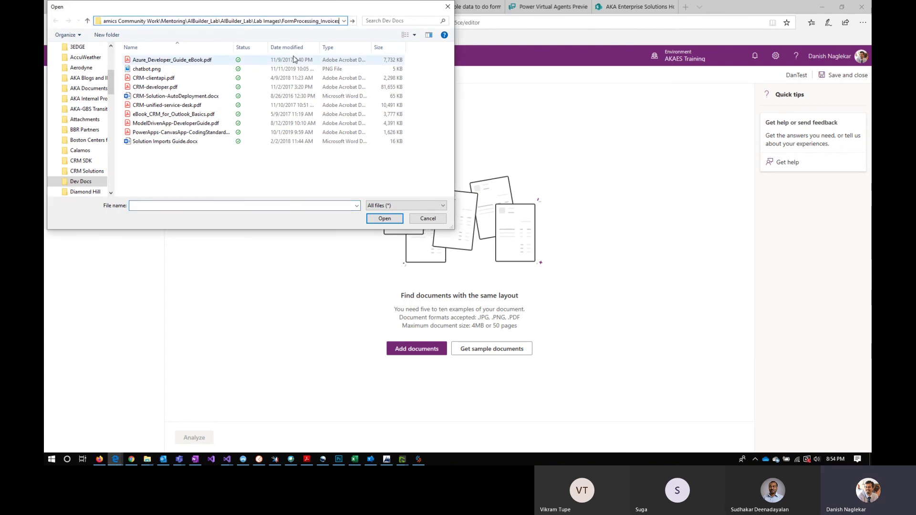
key("Return")
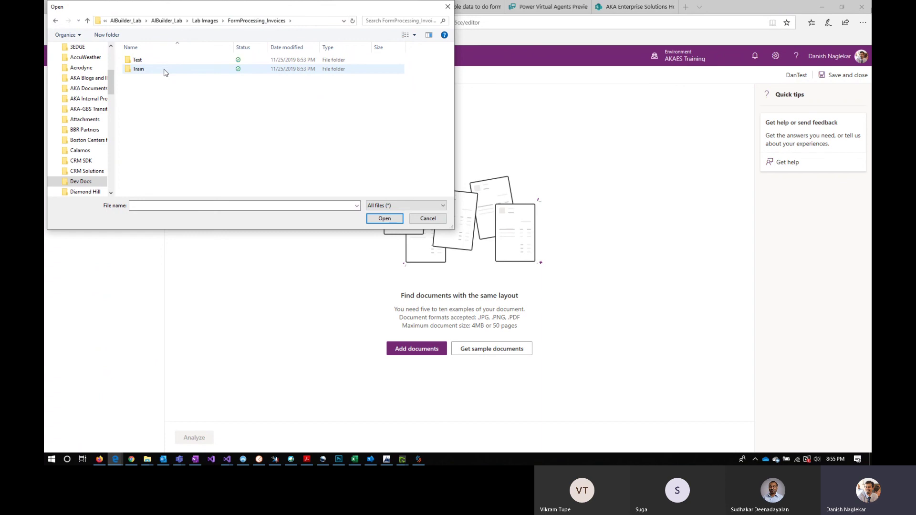
Try to upload all five invoice PDFs from the Train folder together and retry the upload.
double_click(165, 72)
left_click_drag(163, 114, 191, 51)
left_click(385, 219)
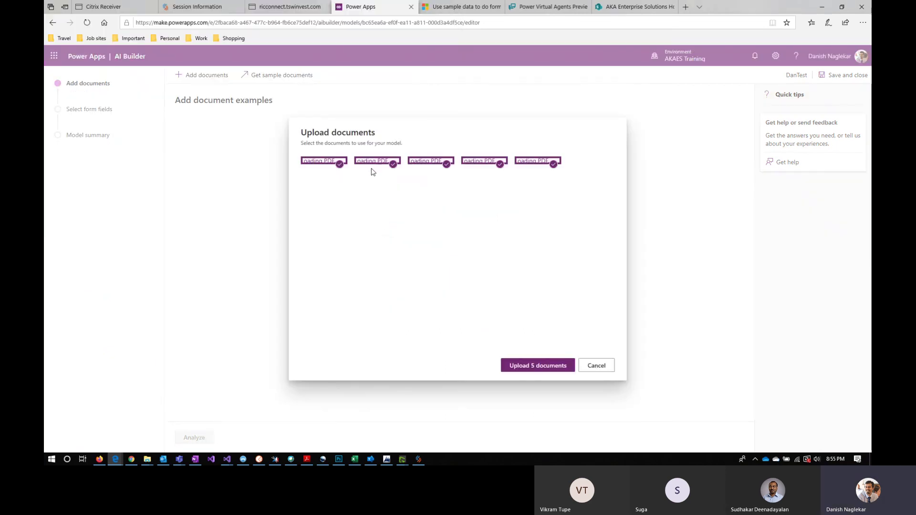
left_click(548, 366)
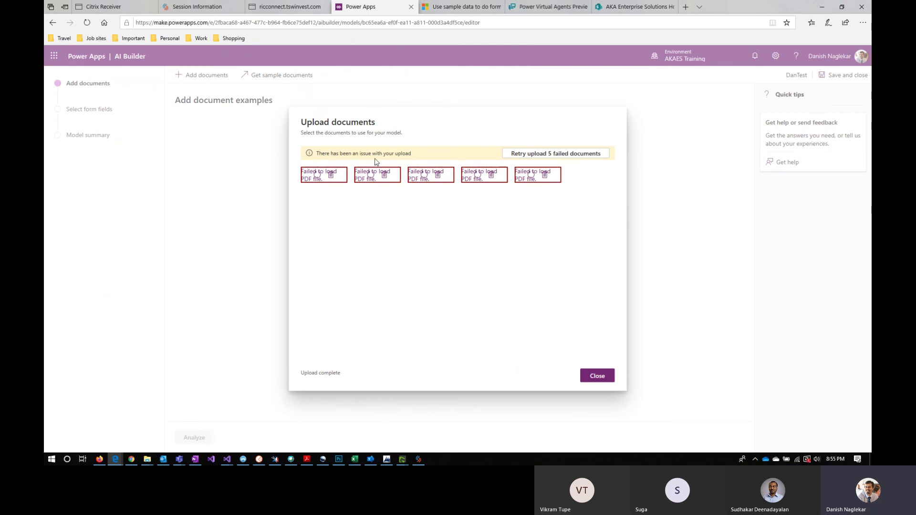
left_click(556, 153)
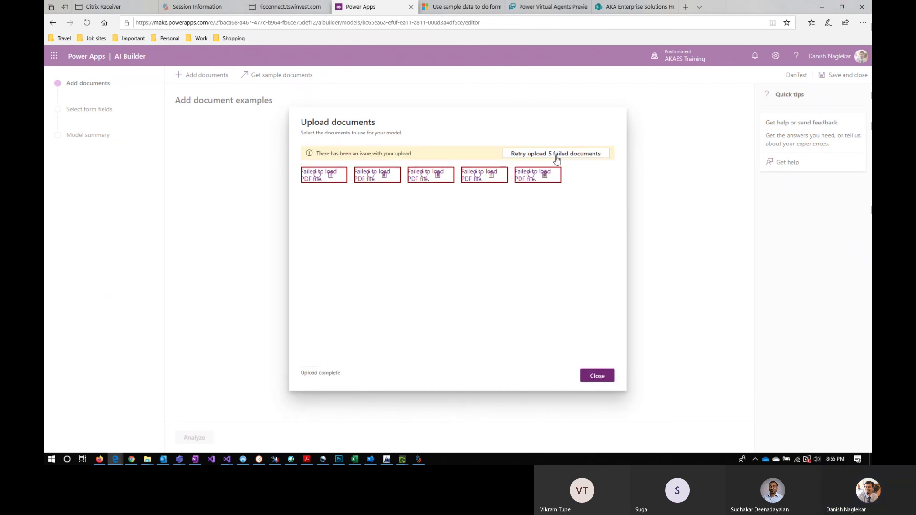
Remove all five failed invoice documents from the upload list and close the upload dialog.
left_click(331, 176)
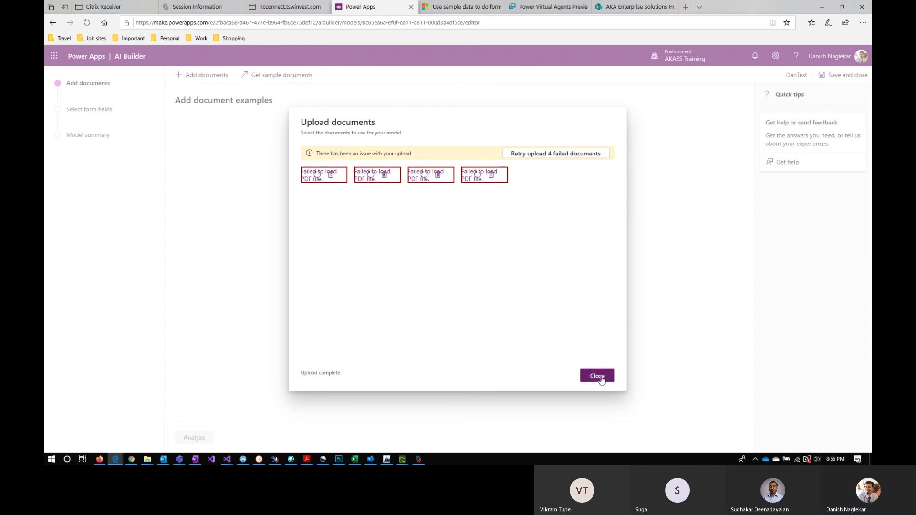
left_click(331, 176)
left_click(331, 176)
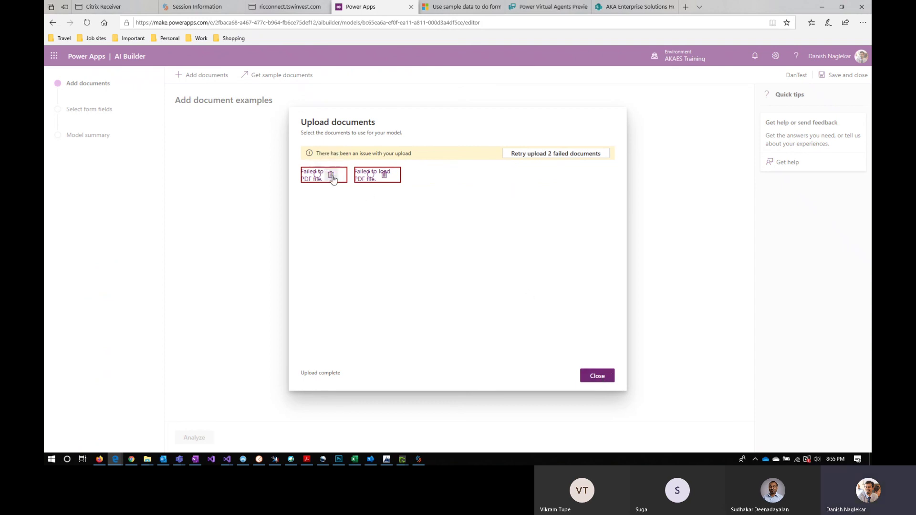
left_click(331, 177)
left_click(332, 177)
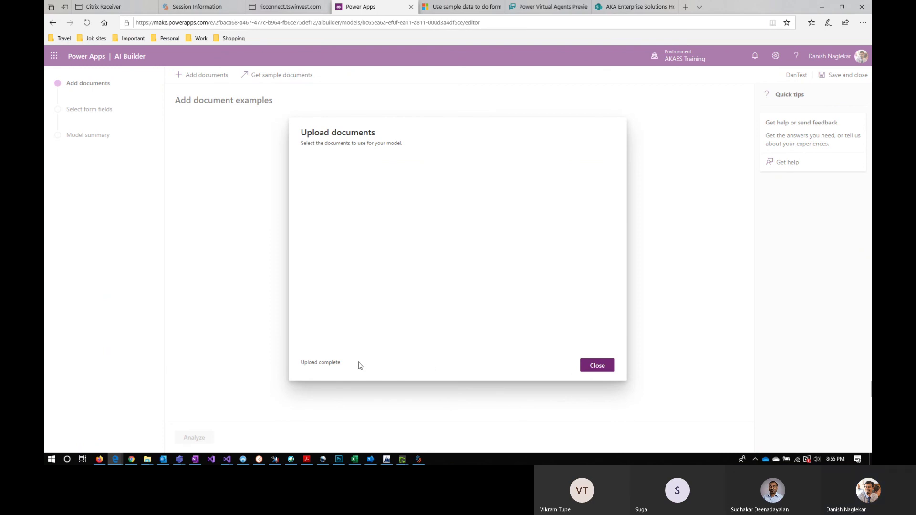
left_click(595, 369)
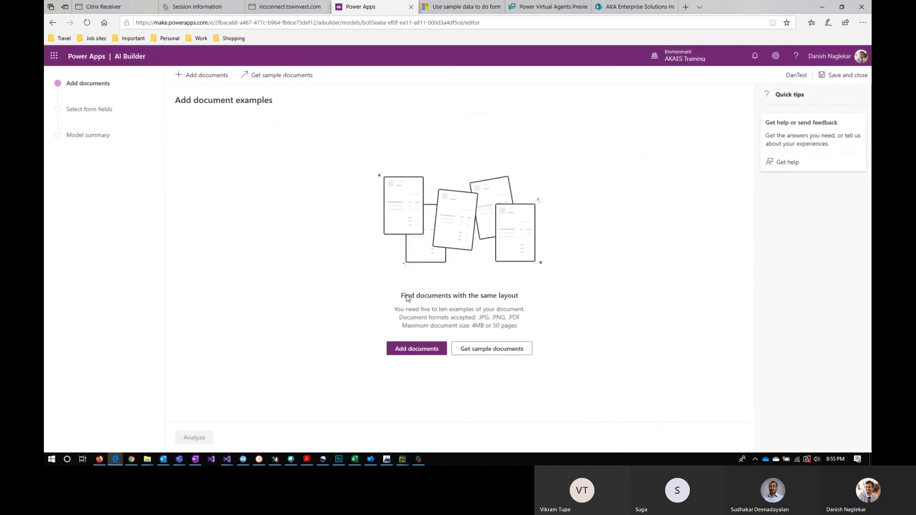
Upload only InvoiceFromLucerne.pdf from the Train folder as a document example and close the upload dialog.
left_click(208, 75)
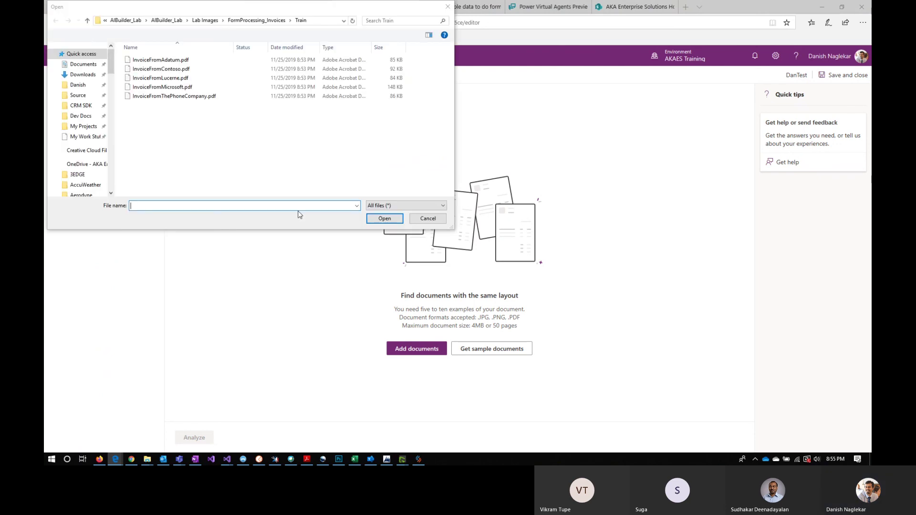
double_click(183, 79)
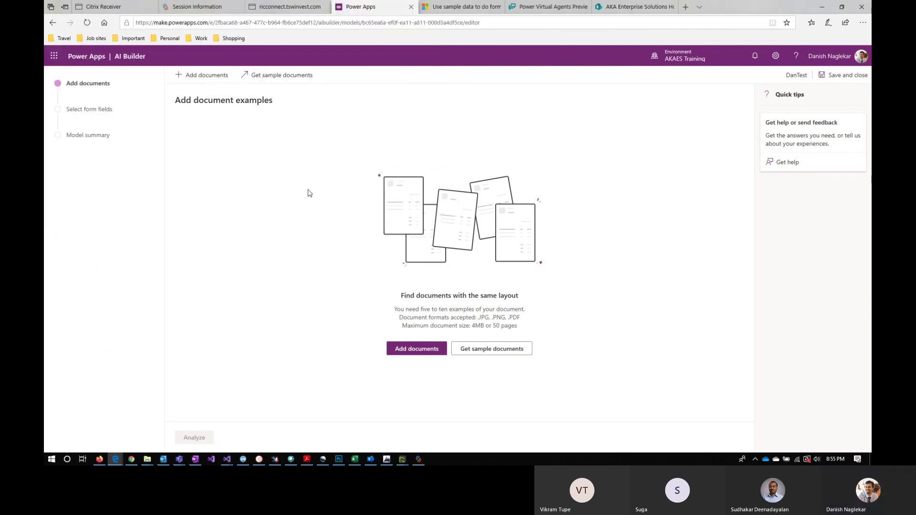
left_click(529, 367)
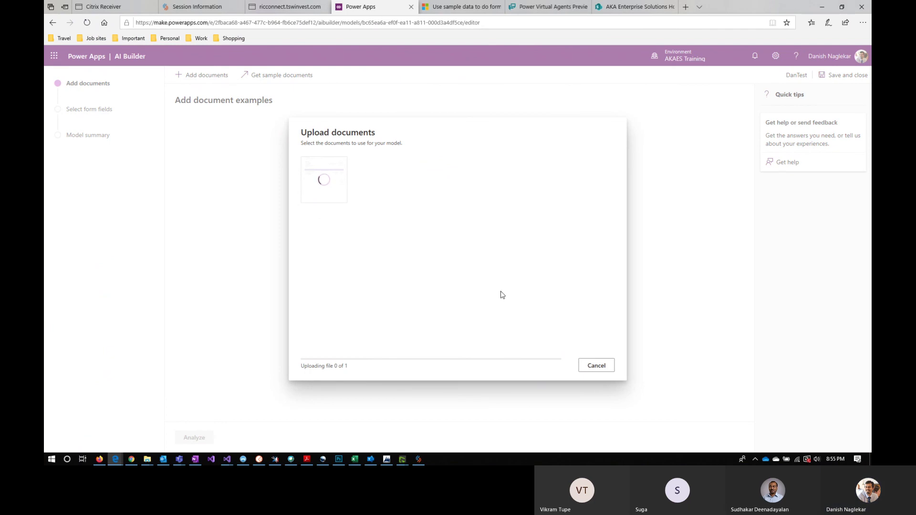
left_click(605, 362)
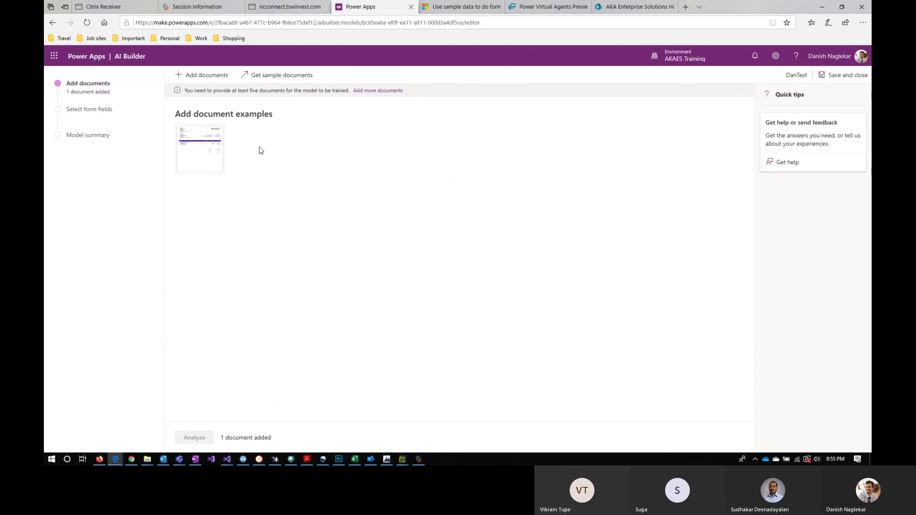
Upload one more invoice PDF from the Train folder as a document example and close the upload dialog.
left_click(210, 82)
double_click(189, 74)
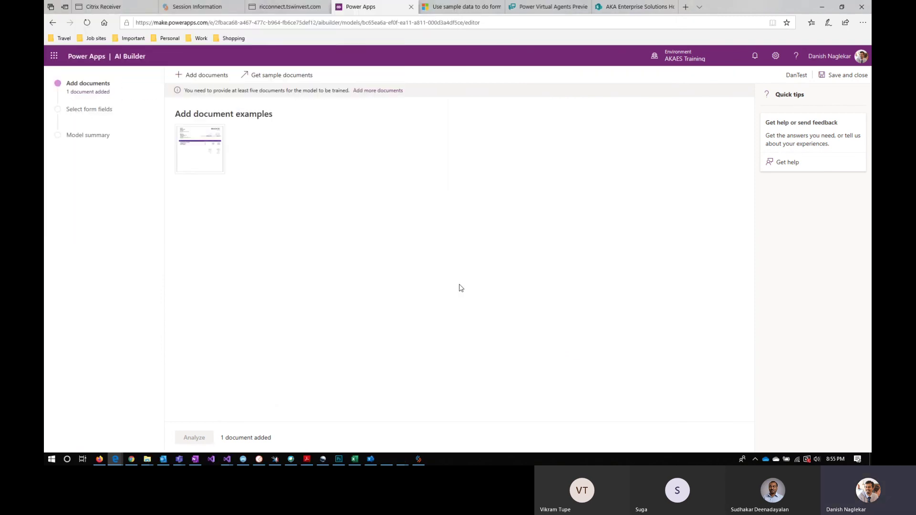
left_click(544, 366)
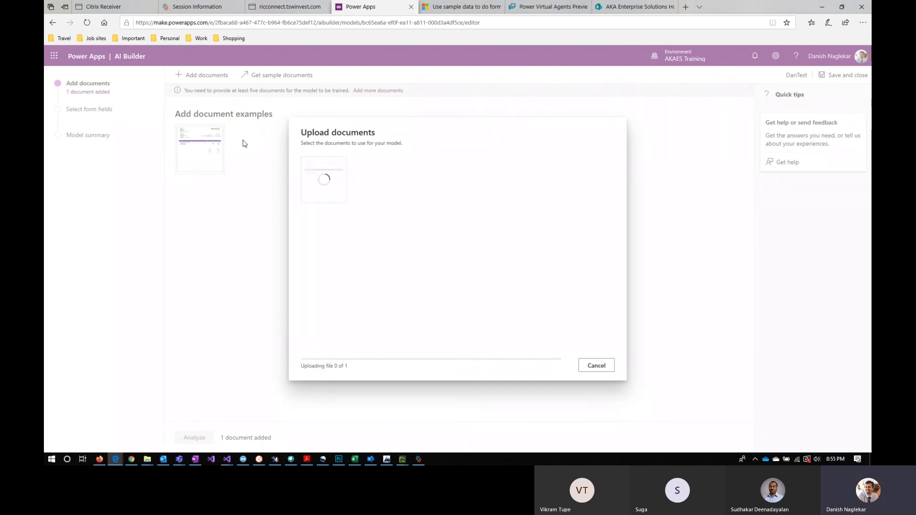
left_click(596, 365)
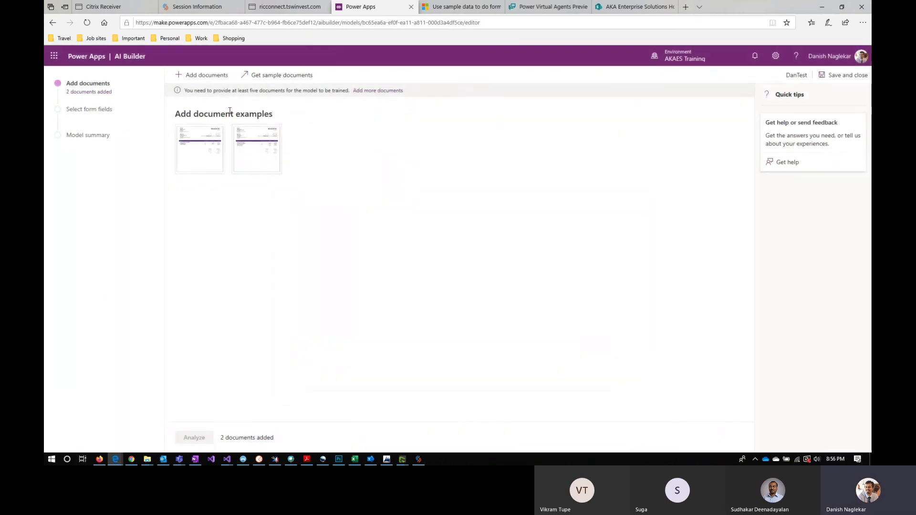
Upload InvoiceFromLucerne.pdf, InvoiceFromMicrosoft.pdf and InvoiceFromThePhoneCompany.pdf together as document examples and close the upload dialog.
left_click(215, 78)
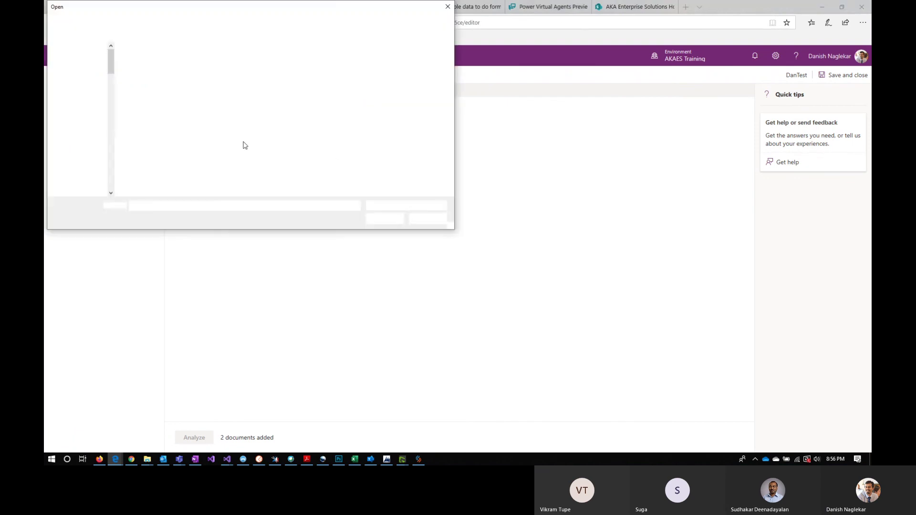
left_click(178, 78)
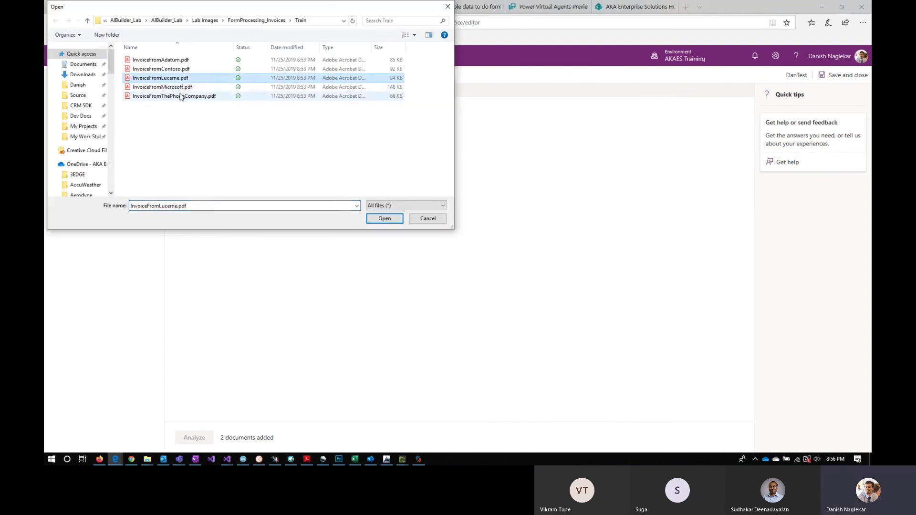
left_click(180, 96, "shift")
left_click(384, 219)
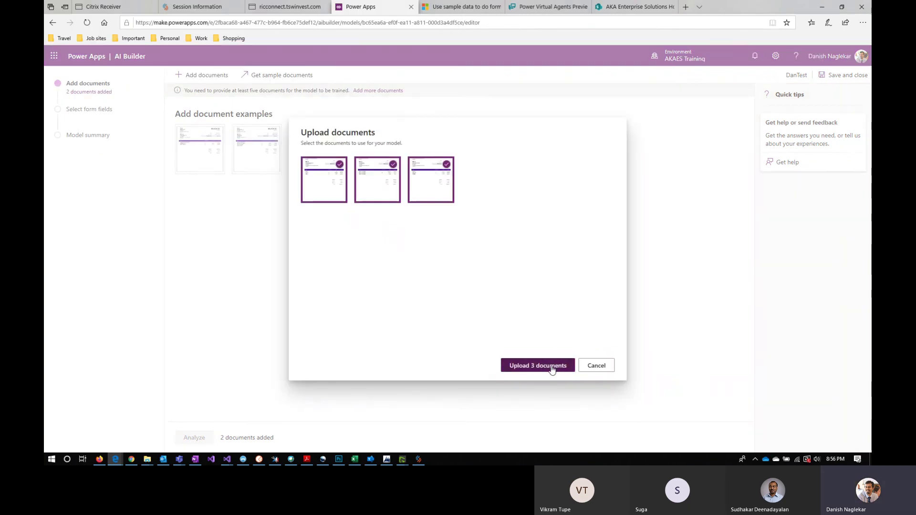
left_click(552, 367)
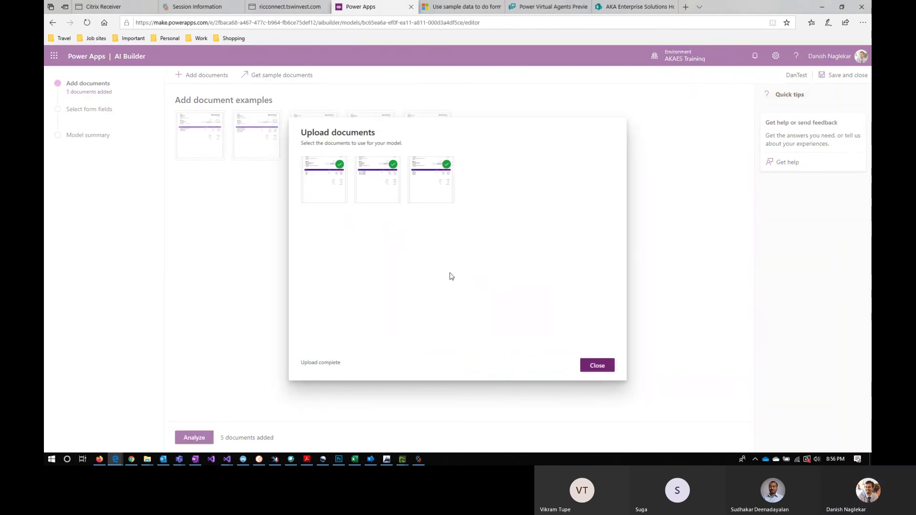
left_click(598, 365)
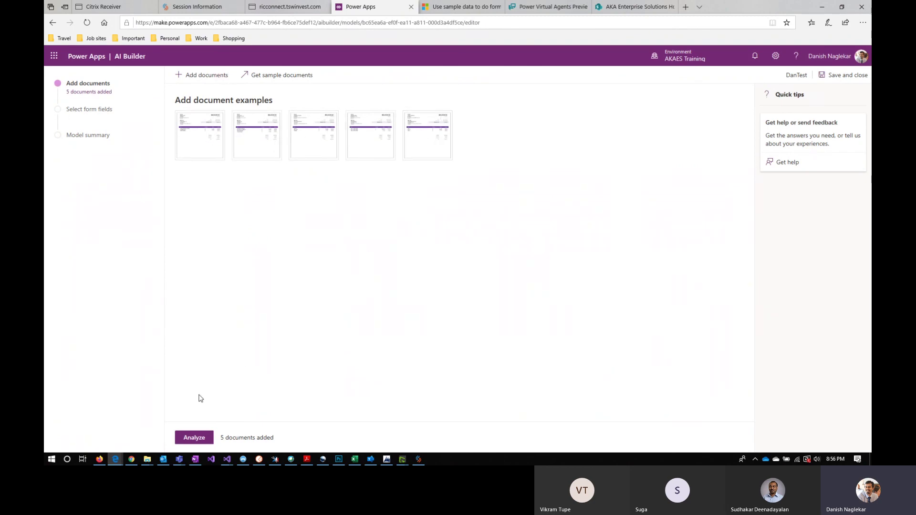
Analyze the five added documents and open the detected invoice layout to inspect its From, Bill To and Due Date fields.
left_click(204, 439)
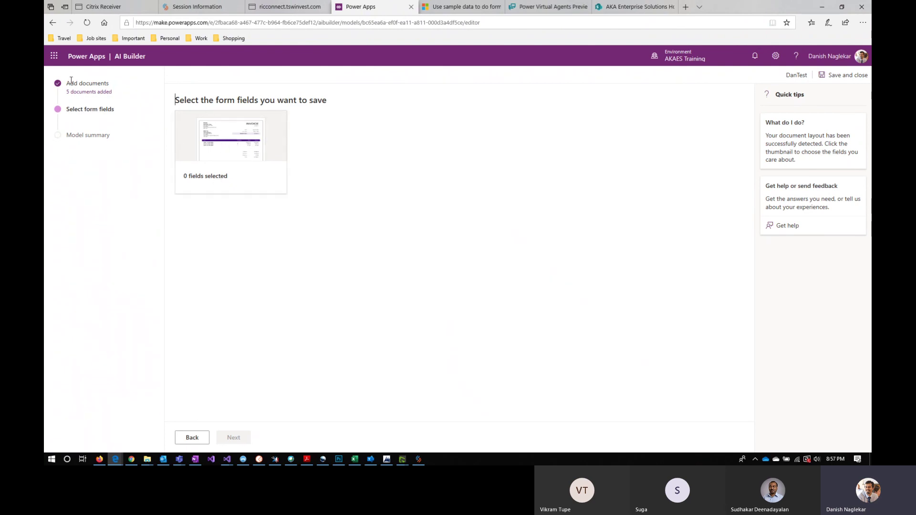
left_click(213, 138)
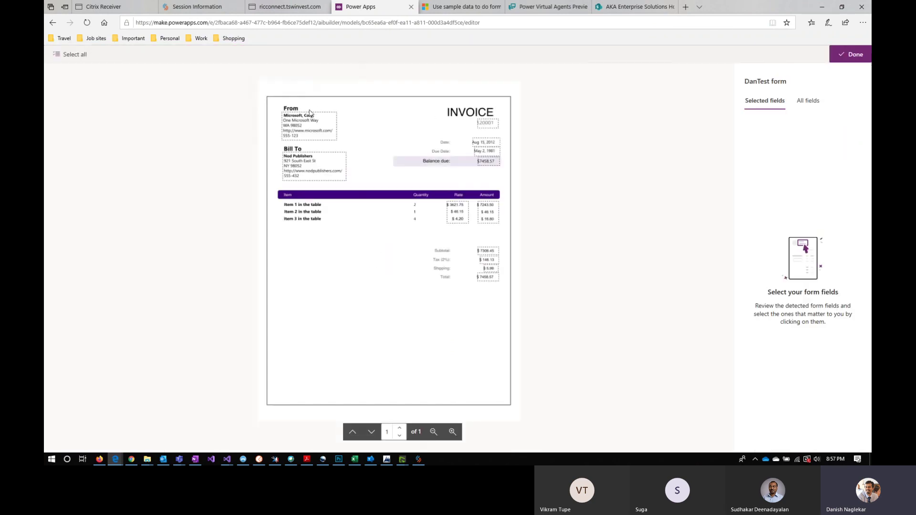
mouse_move(306, 119)
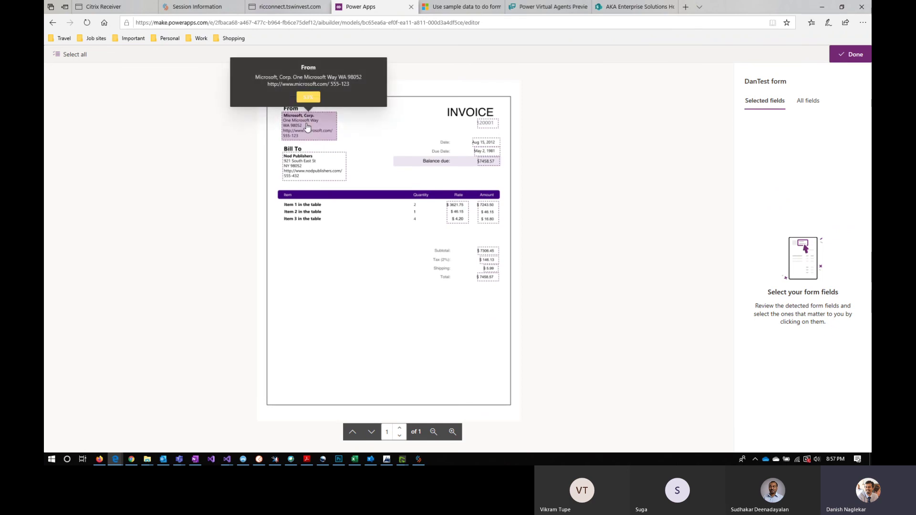
mouse_move(312, 168)
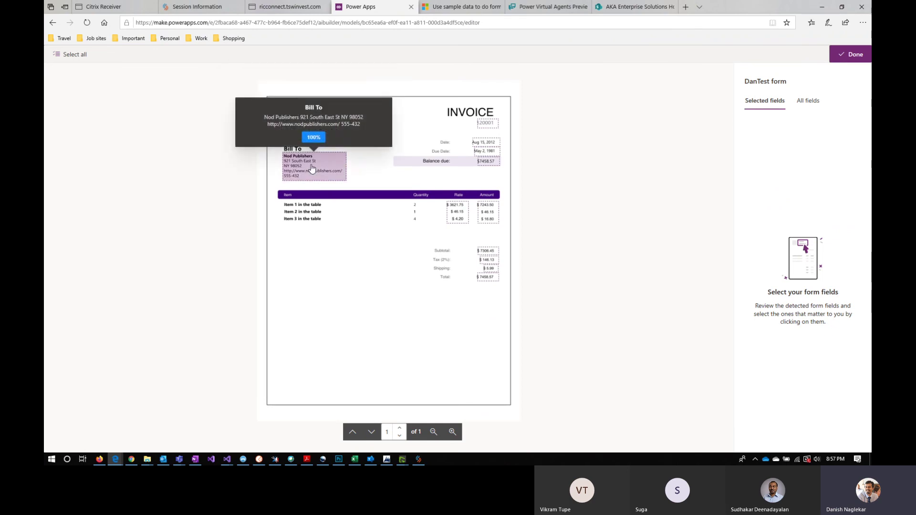
mouse_move(492, 143)
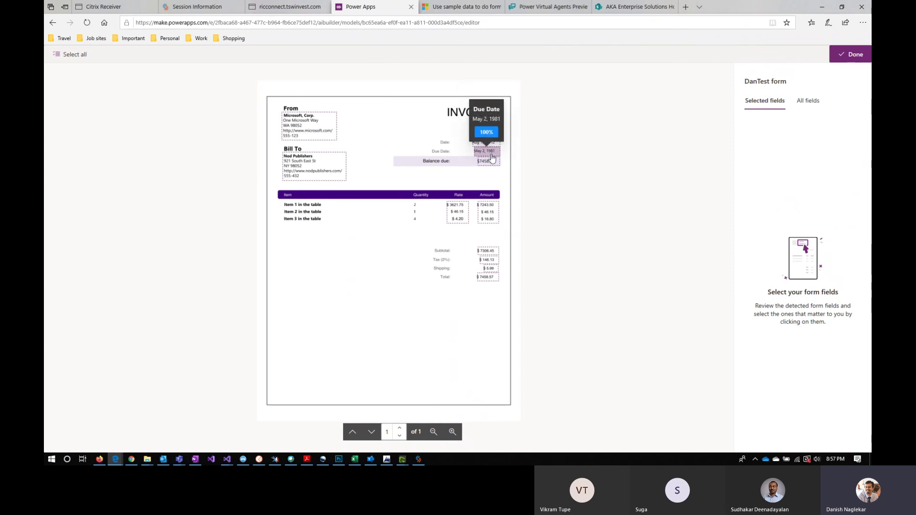
Select the Rate field on the invoice and open the Shipping field's name for editing in the full field list.
left_click(462, 218)
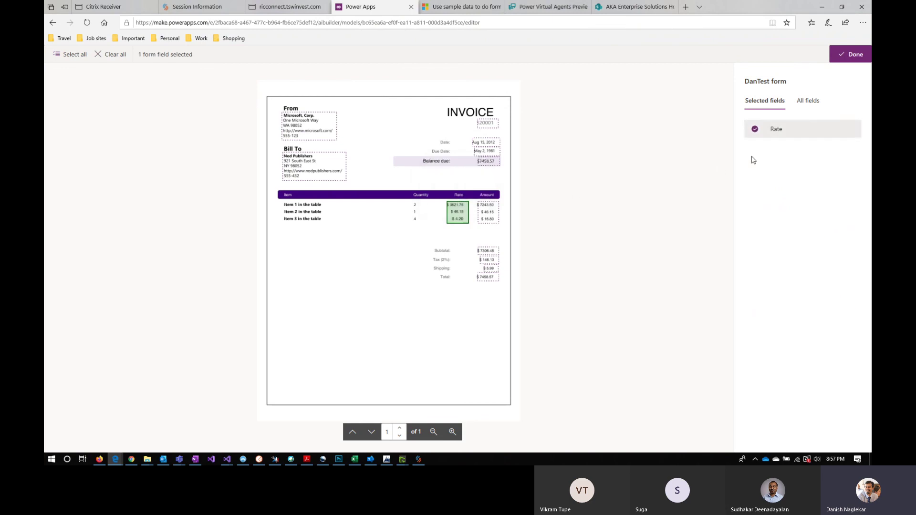
left_click(808, 101)
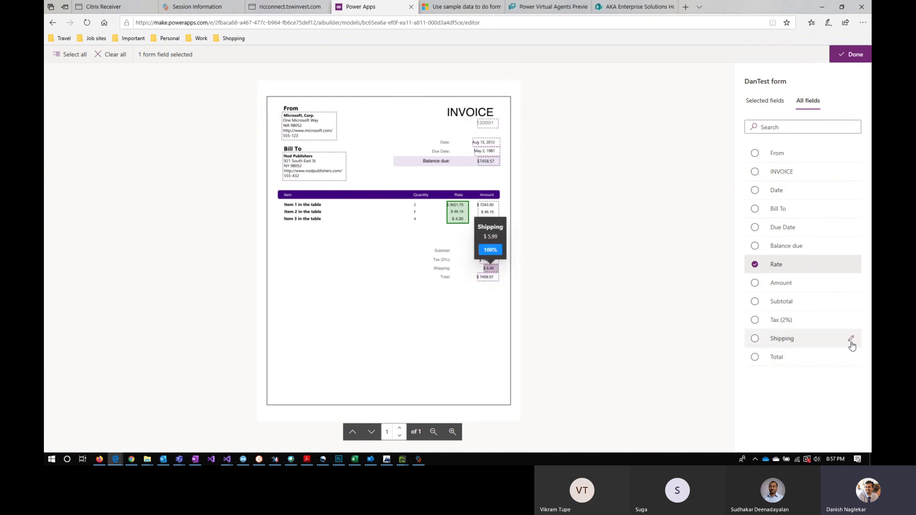
left_click(851, 339)
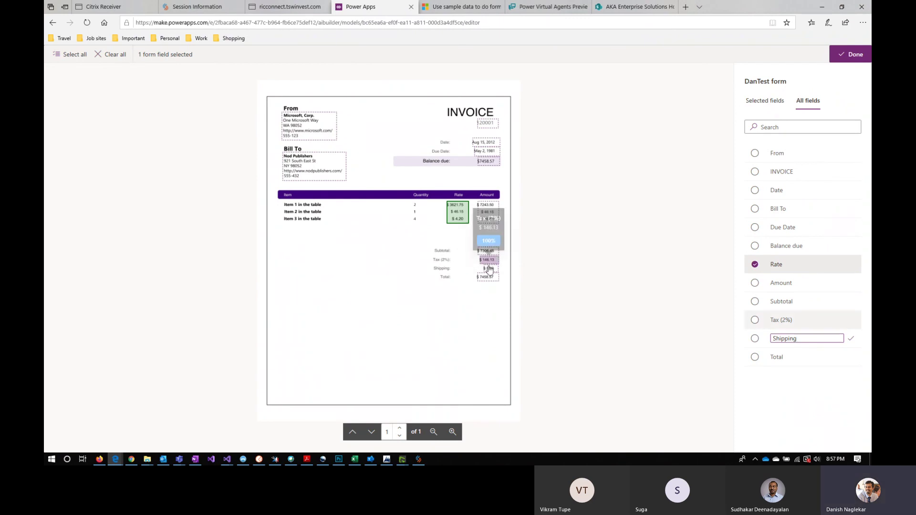
Select the Shipping field, deselect Rate, and compare the list of selected fields with the list of all fields.
left_click(491, 268)
left_click(755, 265)
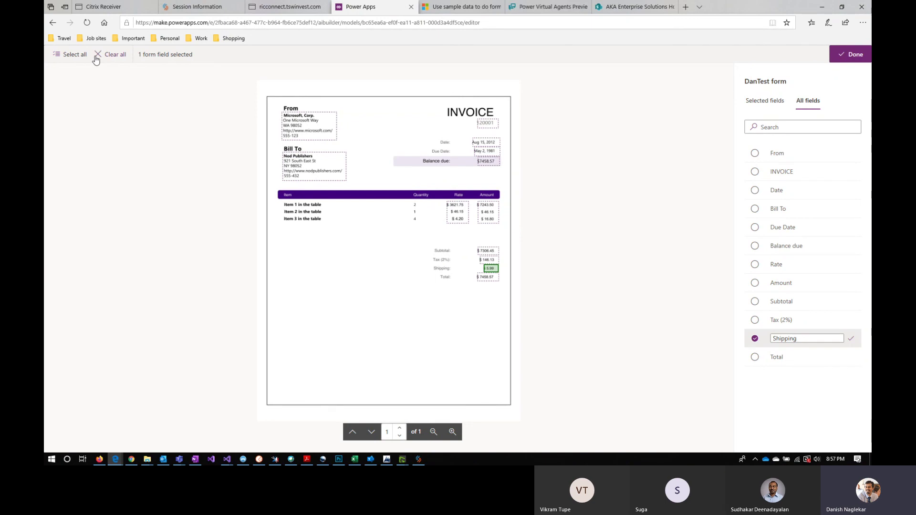
left_click(766, 101)
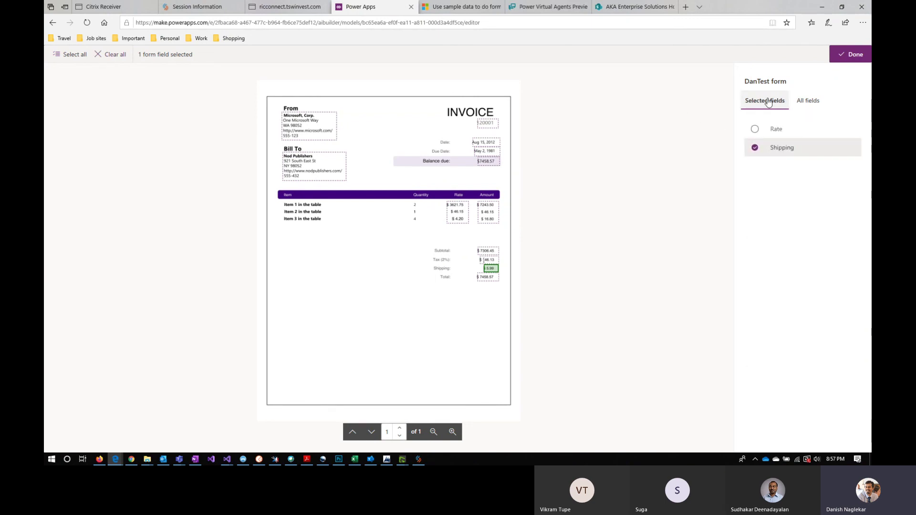
mouse_move(758, 151)
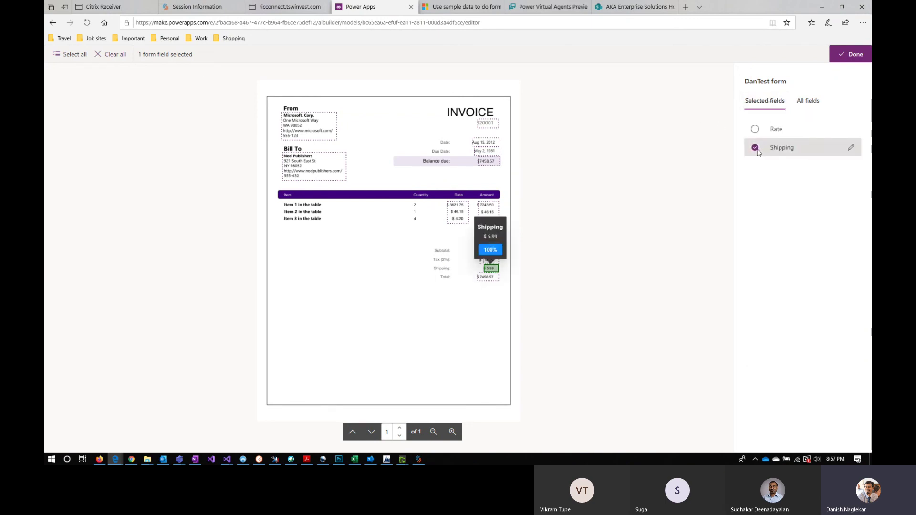
left_click(808, 101)
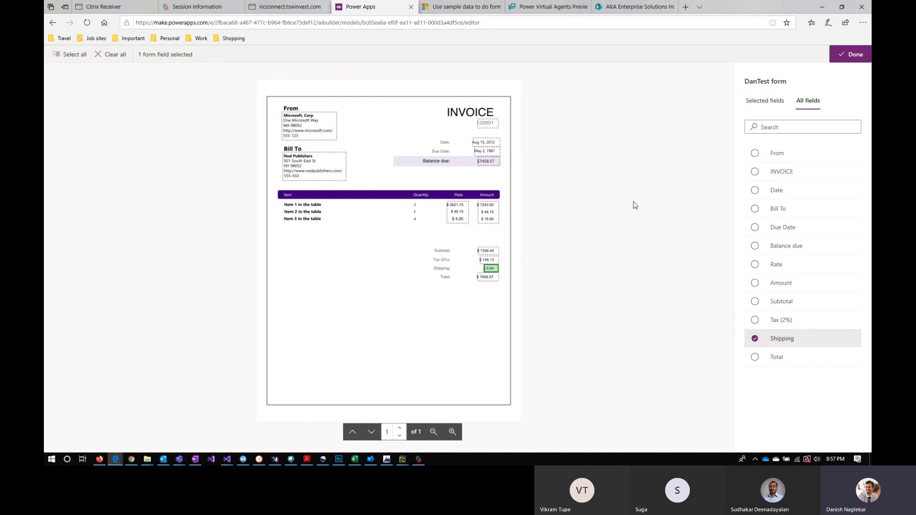
left_click(763, 101)
mouse_move(492, 271)
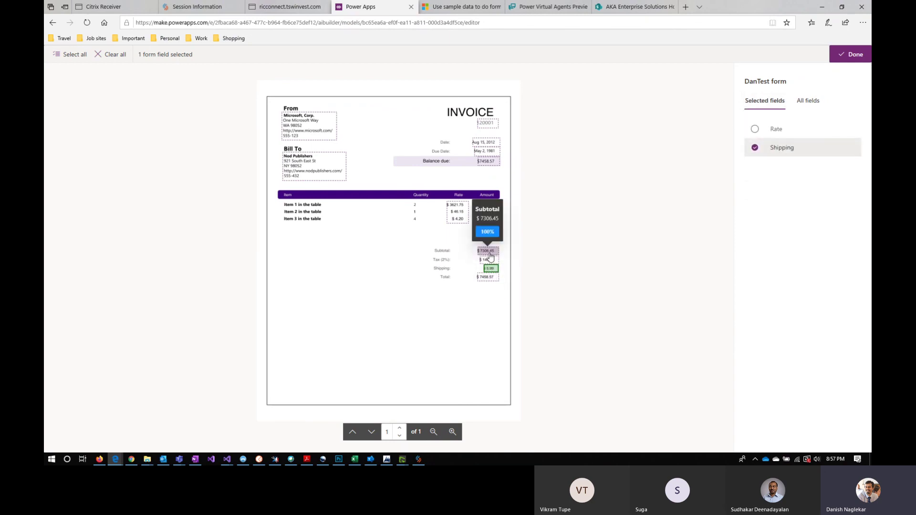
Add the Total, Bill To and From fields to the selected form fields and finish the field selection.
left_click(488, 279)
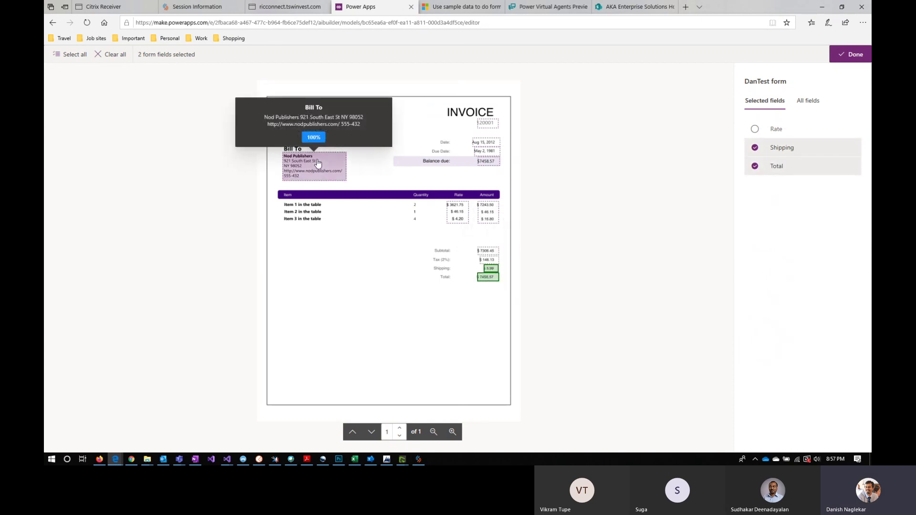
left_click(304, 170)
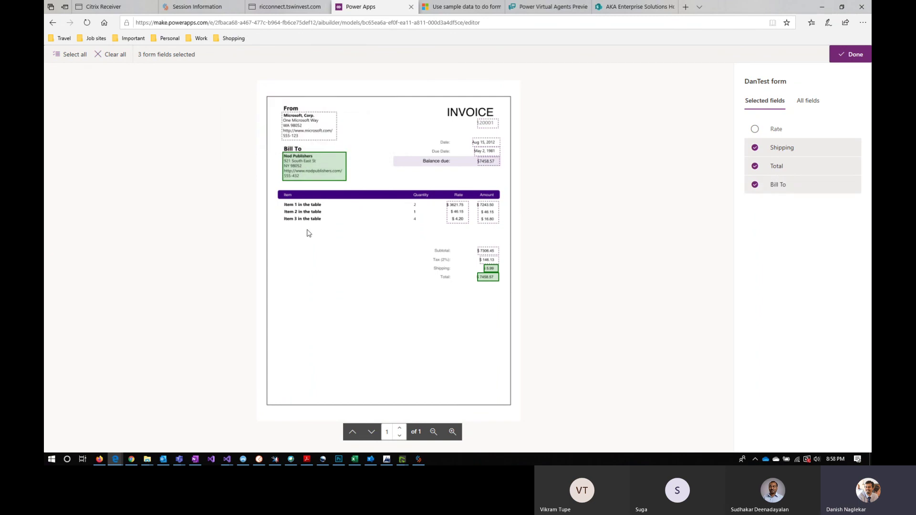
left_click(311, 132)
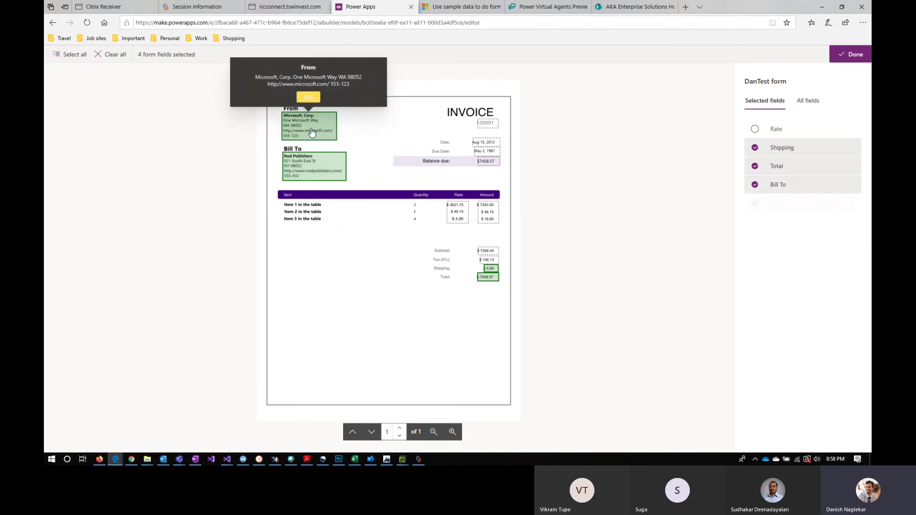
left_click(316, 163)
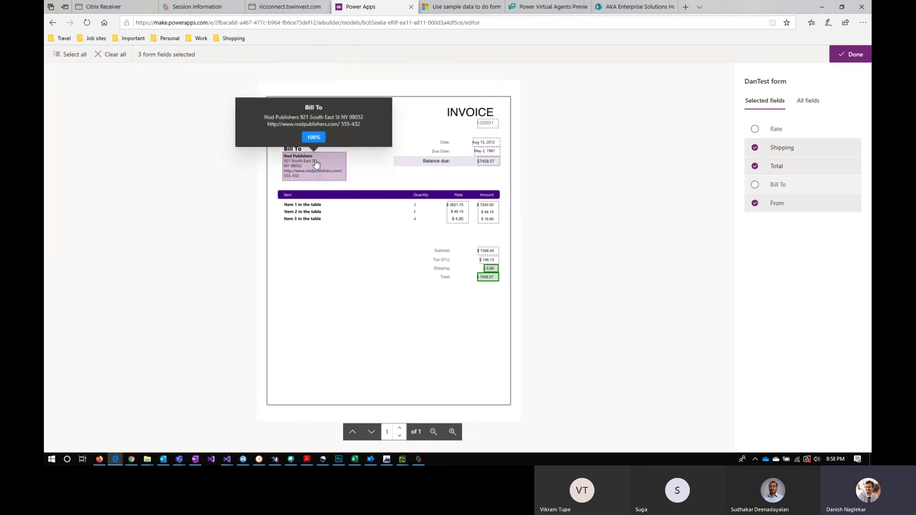
left_click(315, 163)
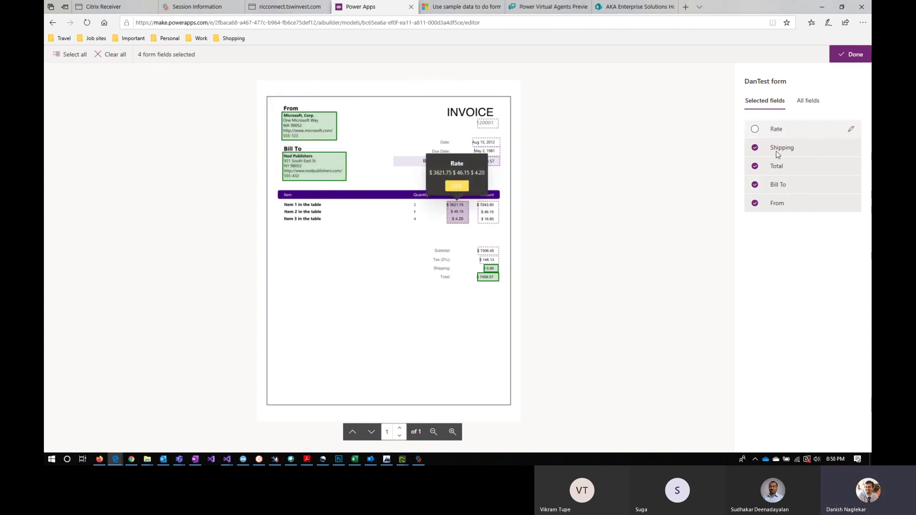
left_click(857, 55)
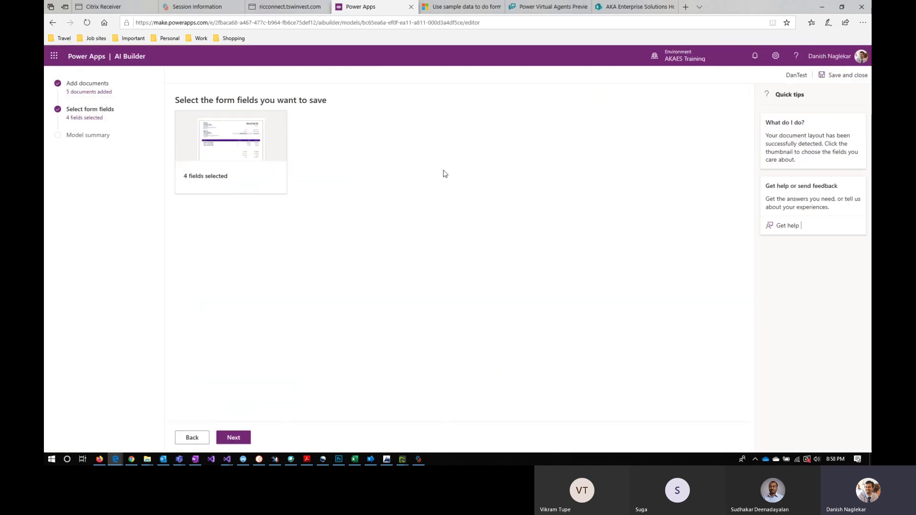
Review the data source in the model summary, start training the DanTest model and go to the models.
left_click(233, 437)
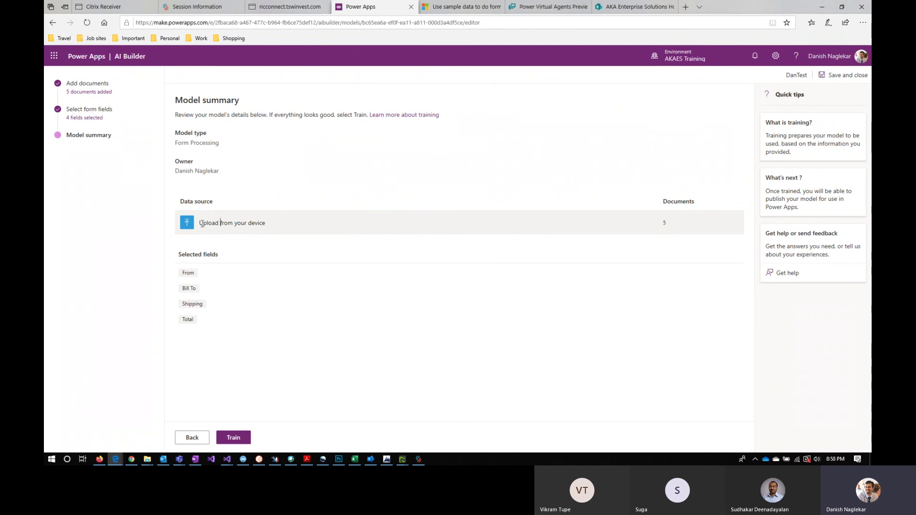
left_click_drag(270, 228, 204, 228)
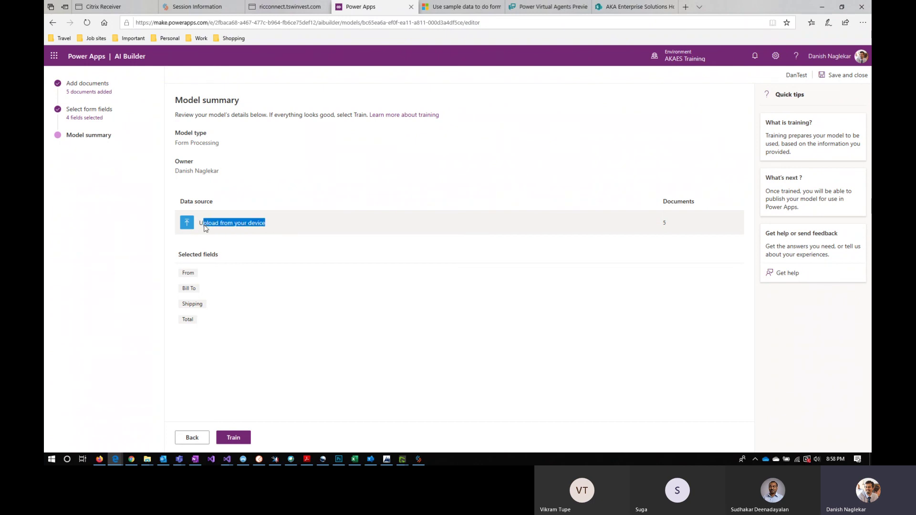
left_click(235, 438)
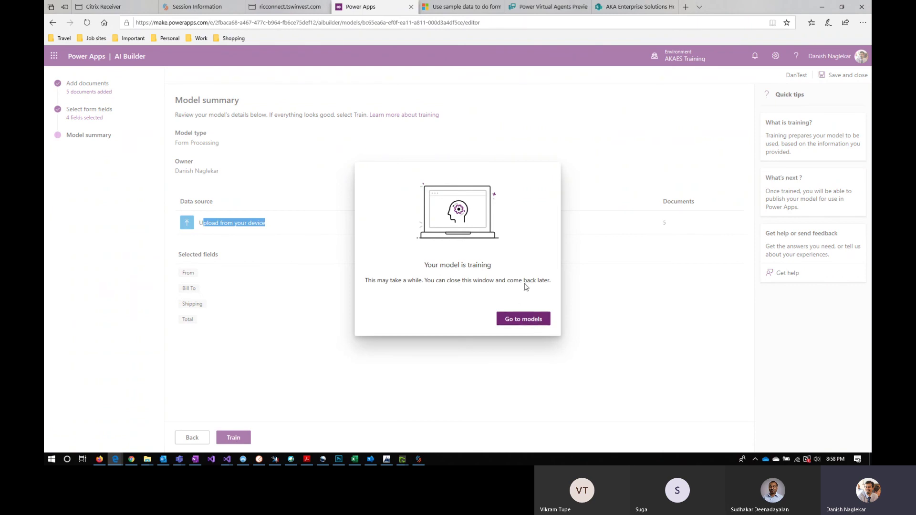
left_click(527, 321)
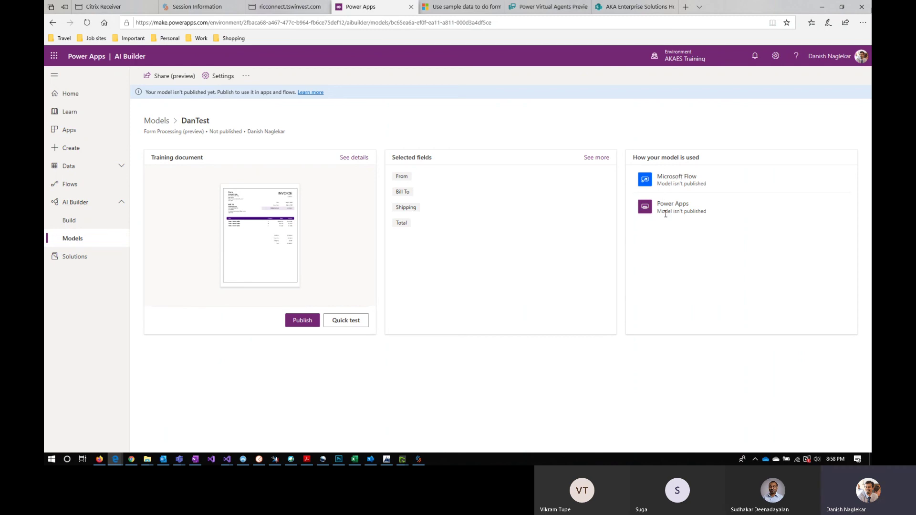
Run a quick test of the DanTest model with an invoice file from File Explorer and inspect the detected fields.
left_click(355, 323)
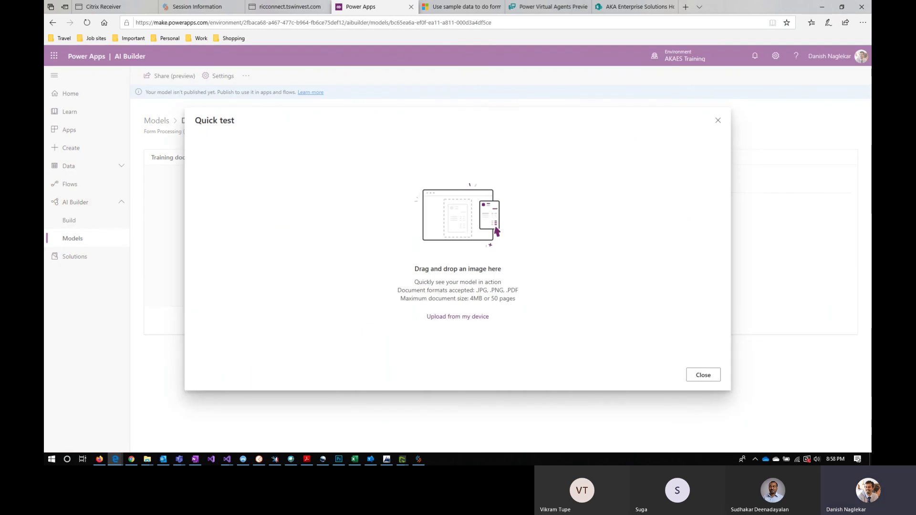
key("alt+Tab")
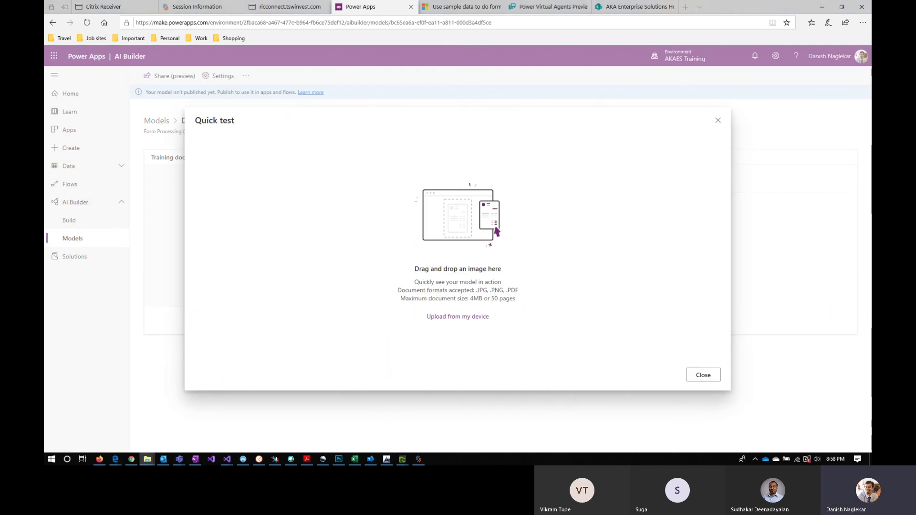
left_click_drag(493, 206, 399, 235)
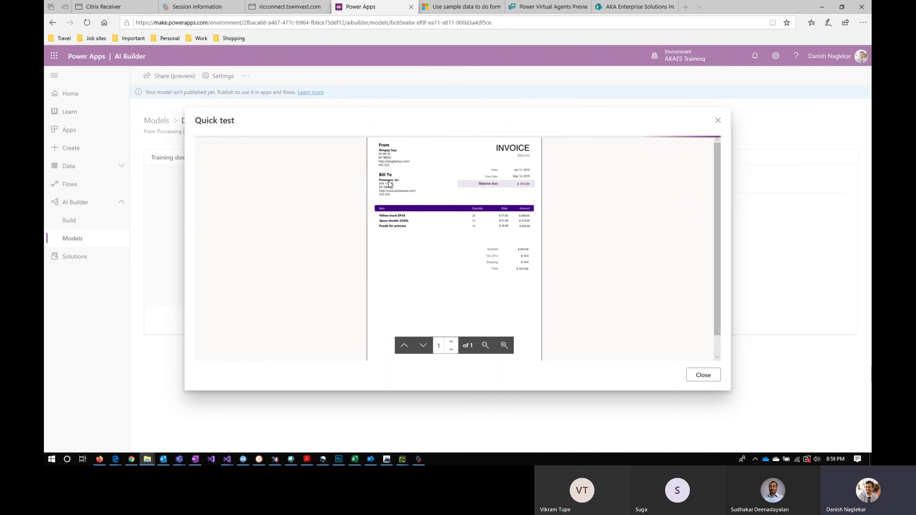
mouse_move(390, 161)
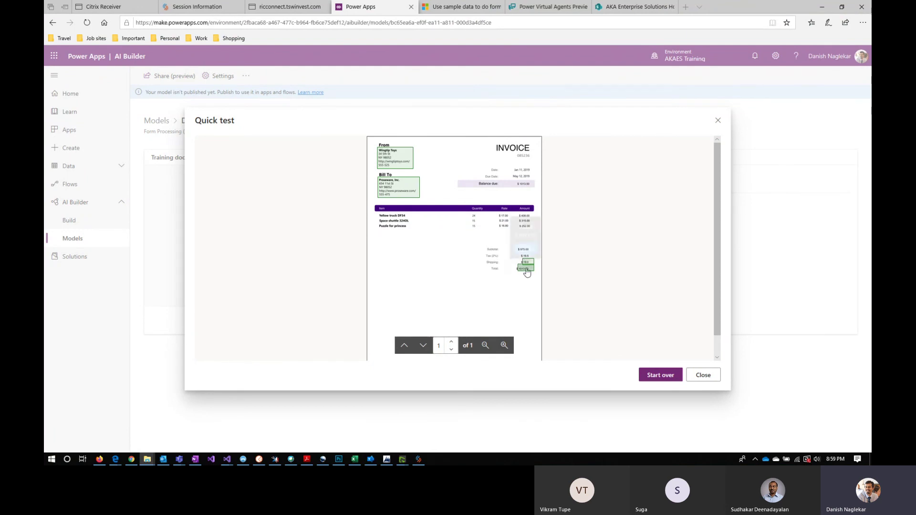
Inspect the detected Shipping and Total fields on the tested invoice, reset the quick test and close it.
mouse_move(394, 198)
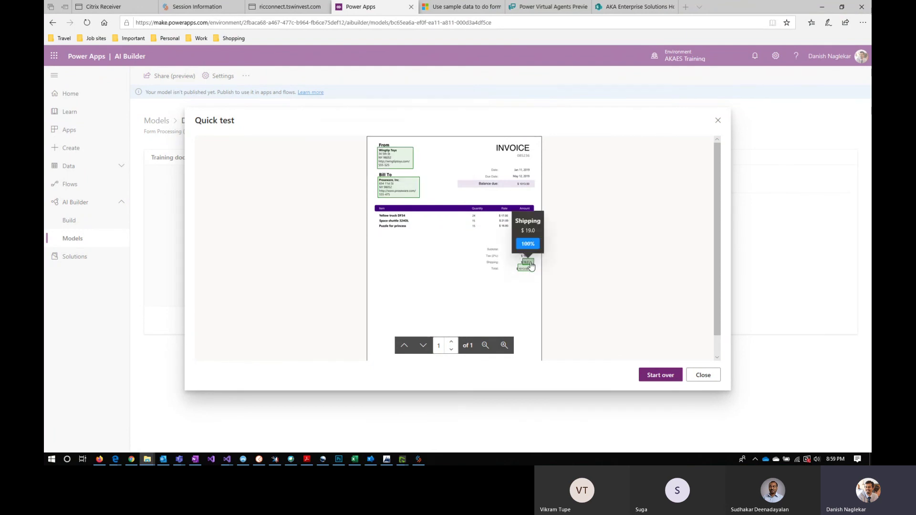
mouse_move(532, 276)
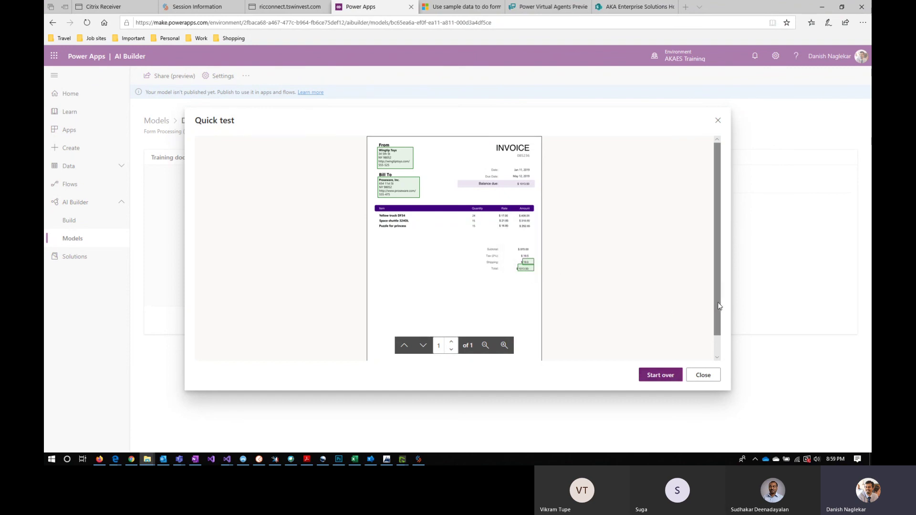
scroll(717, 307, "down", 1)
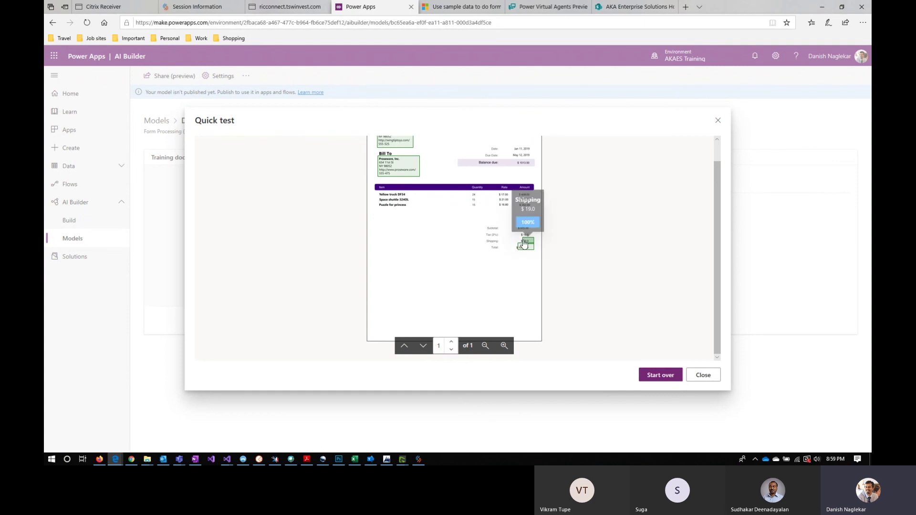
left_click(654, 376)
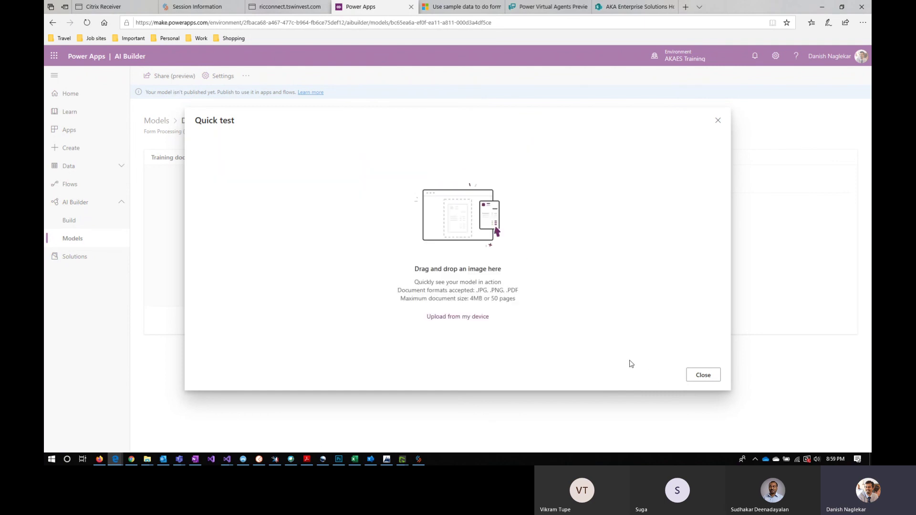
left_click(702, 376)
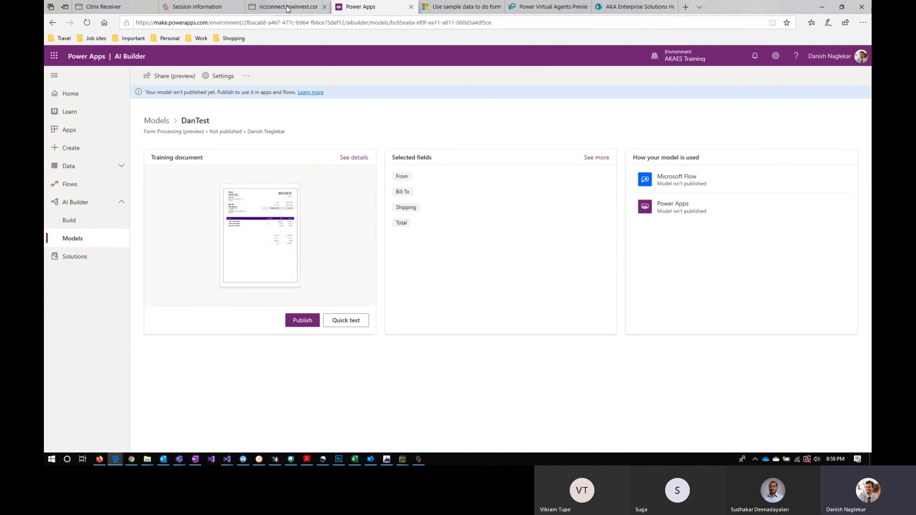
Switch to the DanTest App in the Power Apps editor and insert a form processor on a new blank screen.
mouse_move(111, 461)
left_click(175, 426)
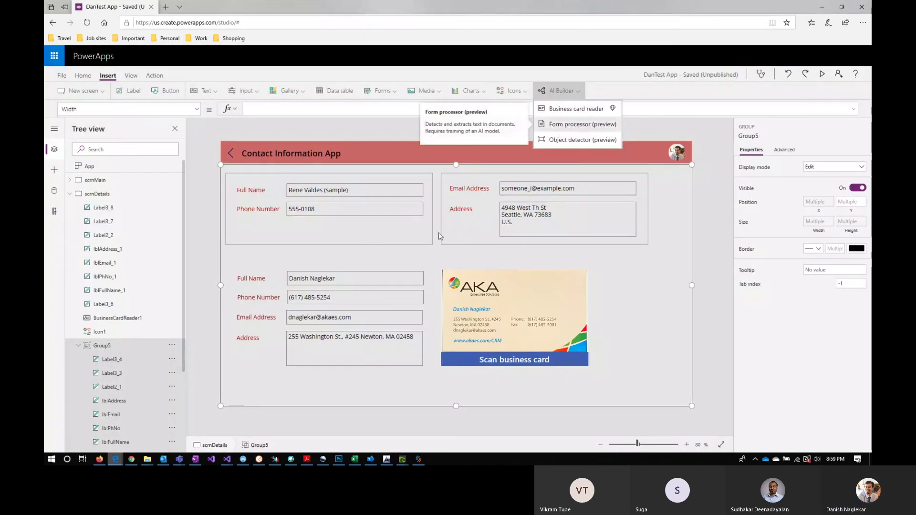
left_click(86, 93)
left_click(86, 93)
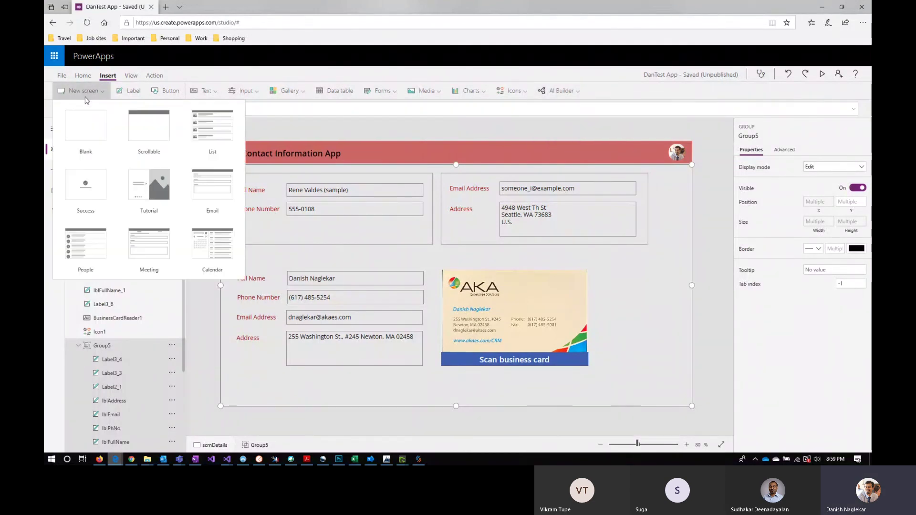
left_click(88, 135)
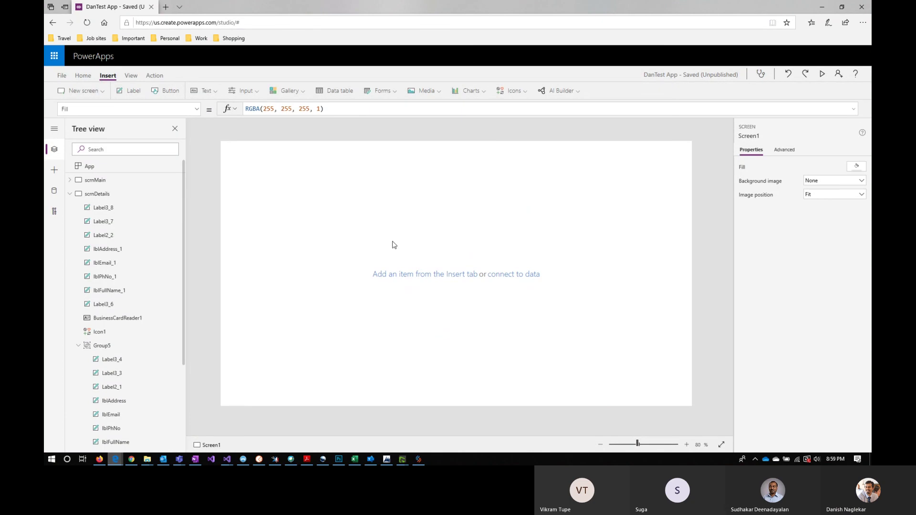
left_click(566, 92)
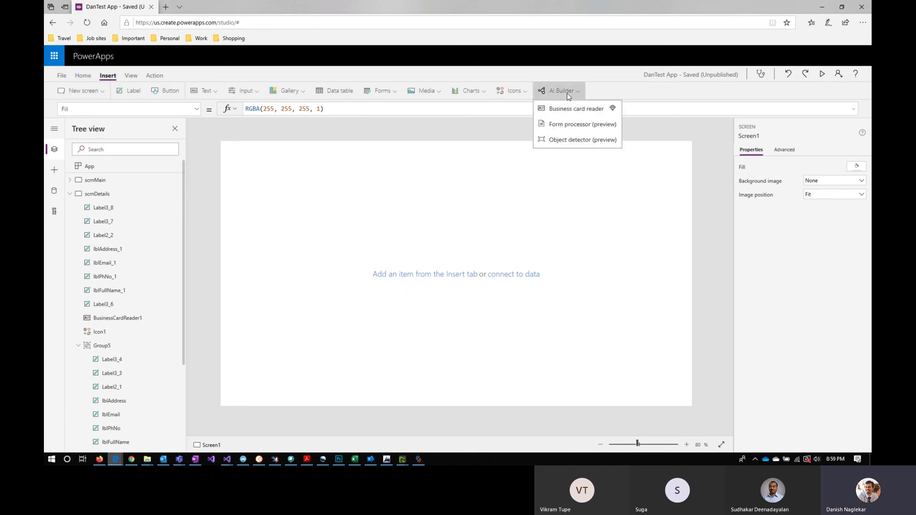
left_click(572, 125)
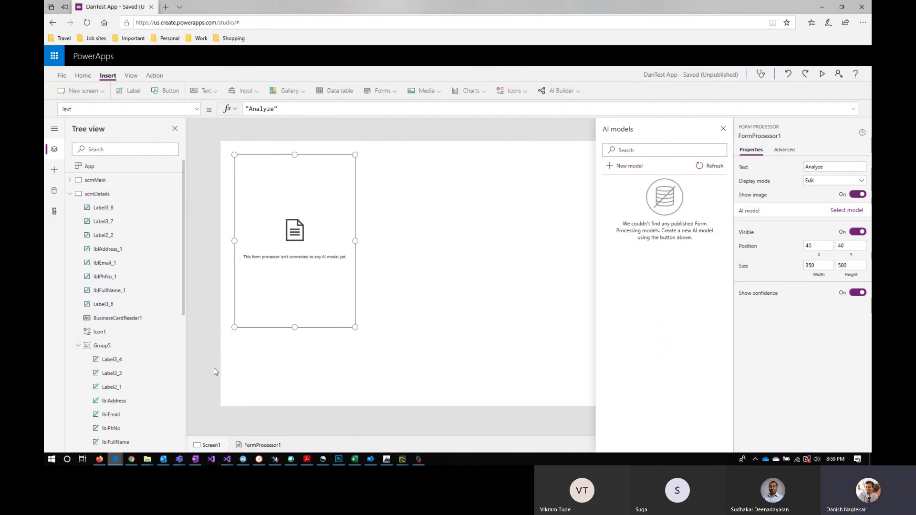
Return to the AI Builder model page and publish the DanTest model.
left_click(115, 459)
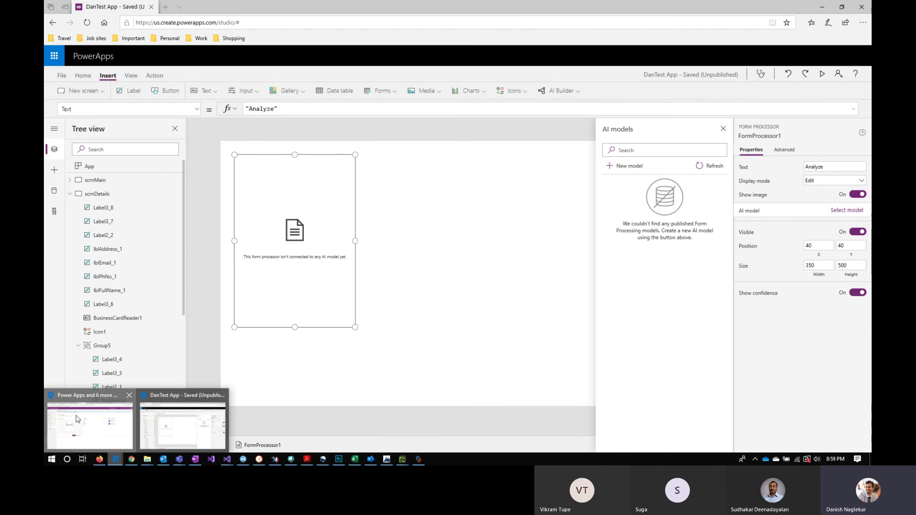
left_click(77, 419)
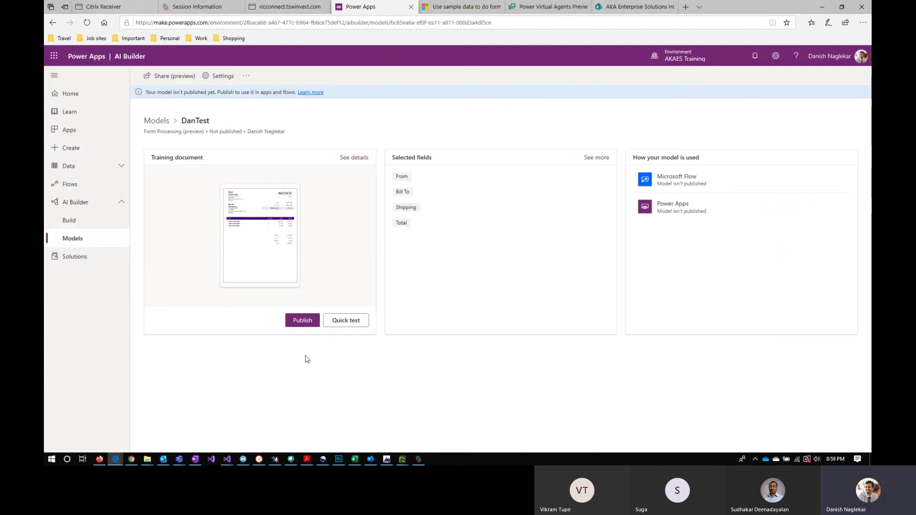
left_click(312, 320)
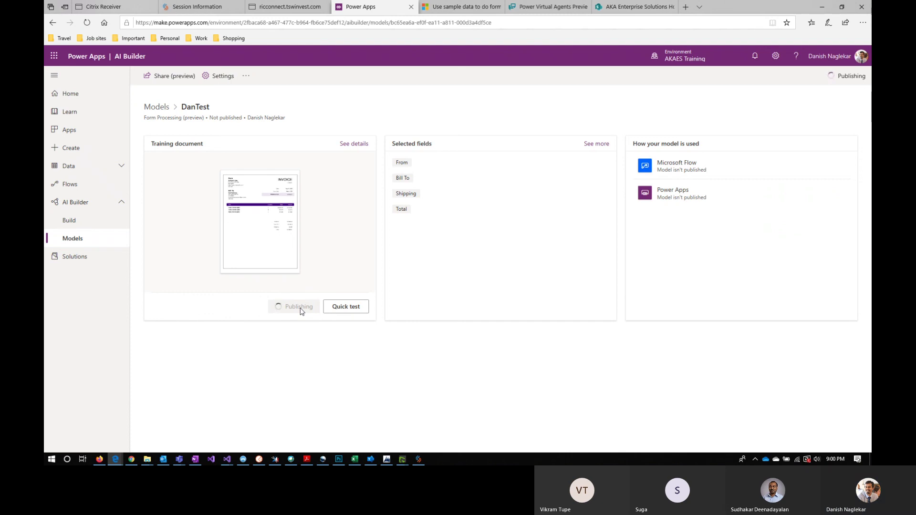
Back in the DanTest App editor, refresh the AI models and connect the form processor to the DanTest model.
mouse_move(115, 461)
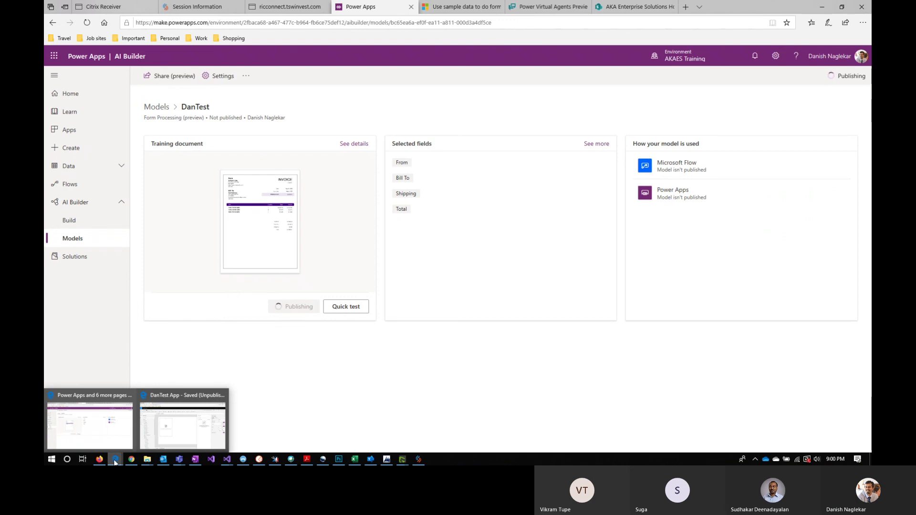
left_click(175, 439)
left_click(706, 168)
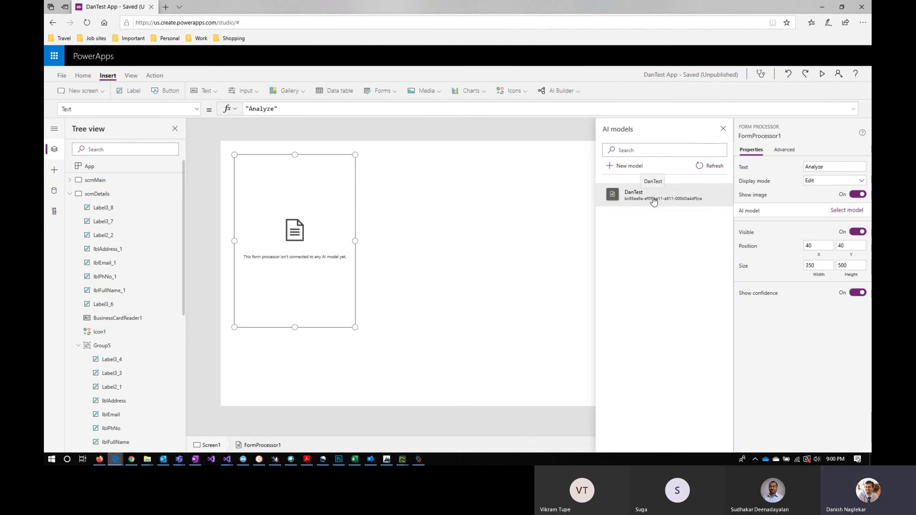
left_click(654, 199)
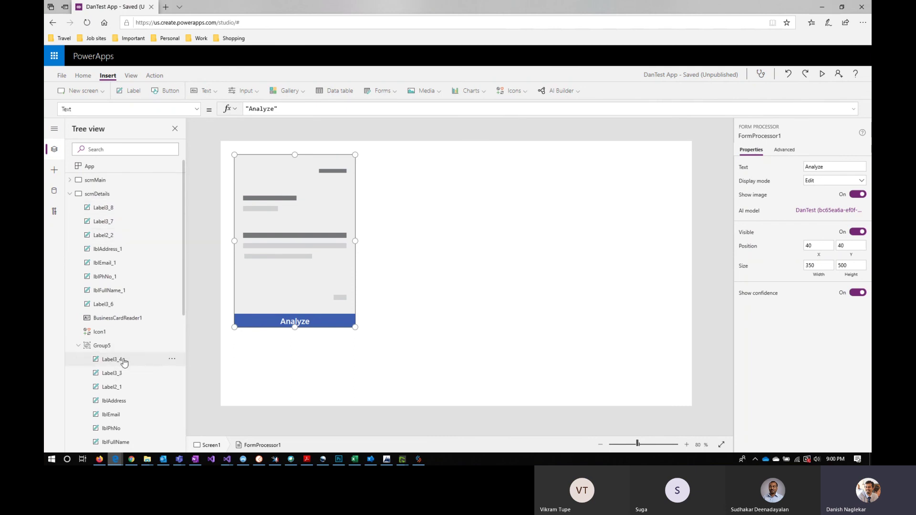
Copy the four contact field labels and their value labels from scrnDetails to Screen1 and place them beside the form processor.
scroll(124, 353, "down", 5)
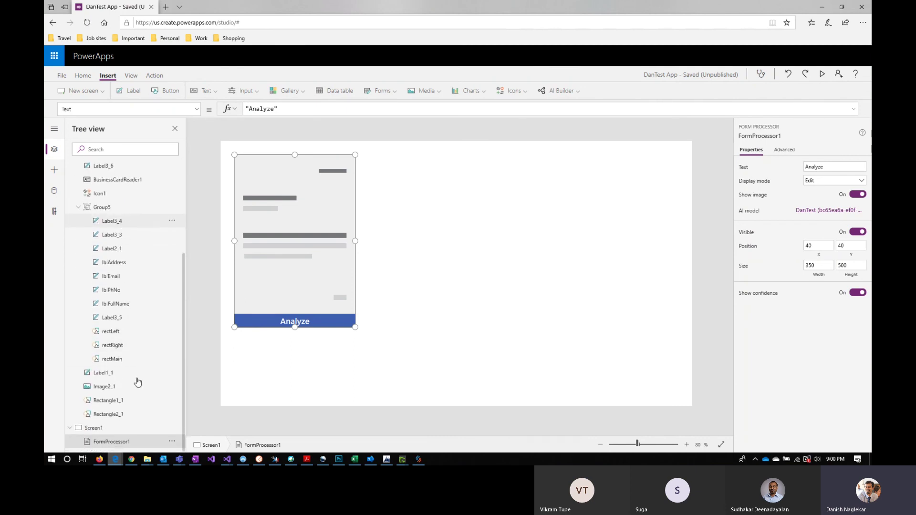
scroll(131, 296, "up", 5)
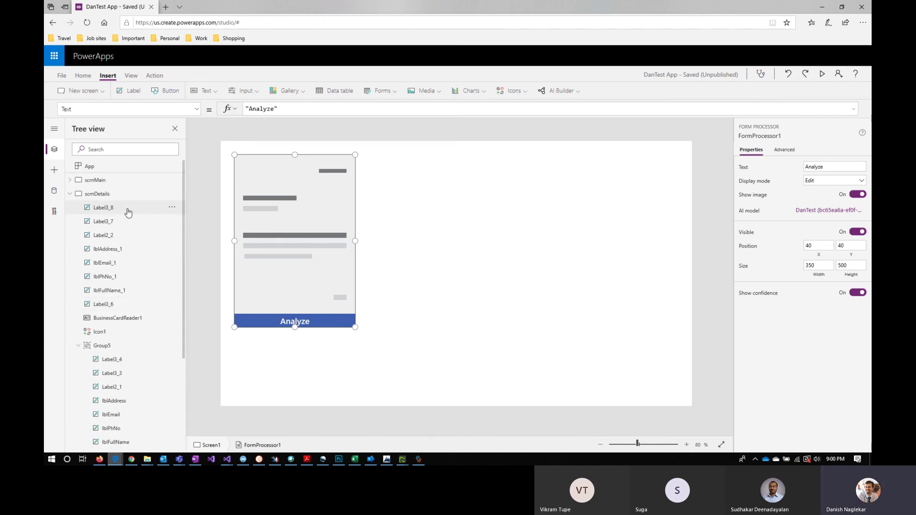
left_click(128, 213)
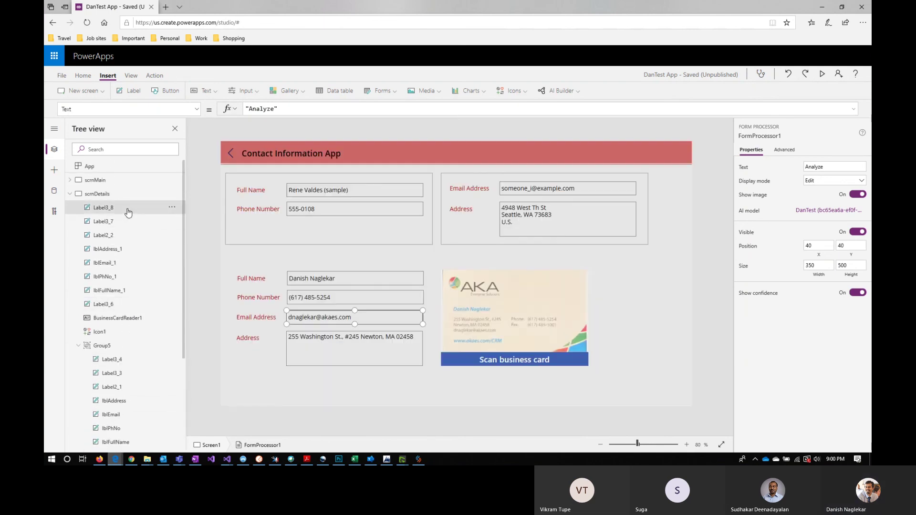
left_click(291, 279, "shift")
left_click(298, 297, "shift")
left_click(304, 343, "shift")
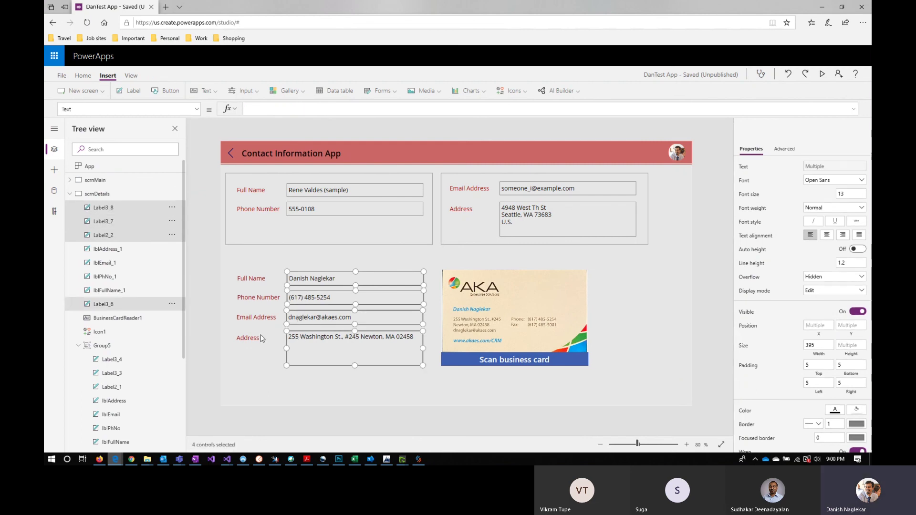
left_click(256, 337, "shift")
left_click(257, 317, "shift")
left_click(258, 296, "shift")
left_click(258, 279, "shift")
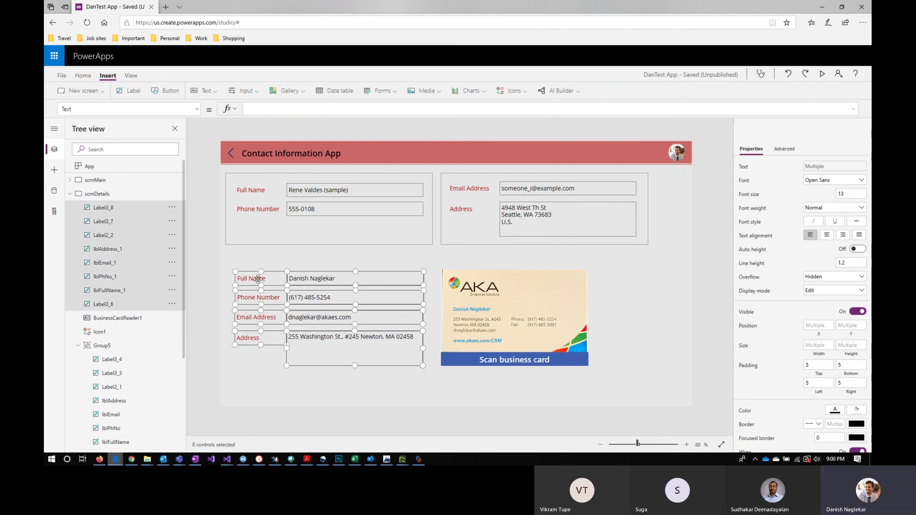
scroll(143, 359, "down", 3)
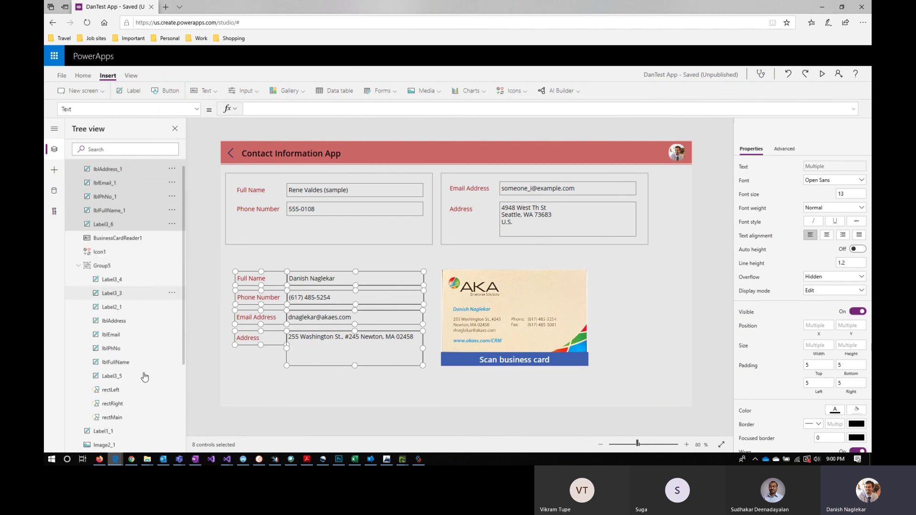
left_click(109, 428)
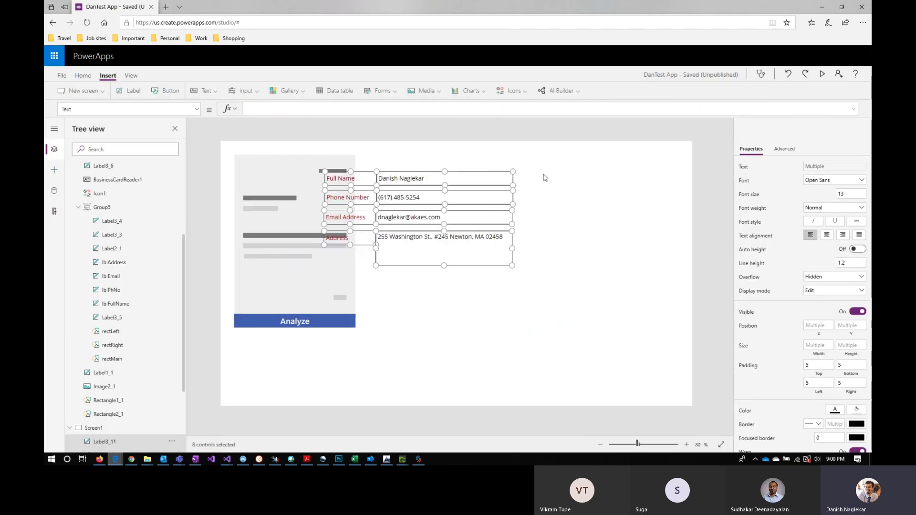
left_click(413, 290)
Replace the Text formula of the Full Name value label on Screen1 with a reference to FormProcessor1.
left_click(523, 180)
left_click_drag(356, 109, 244, 108)
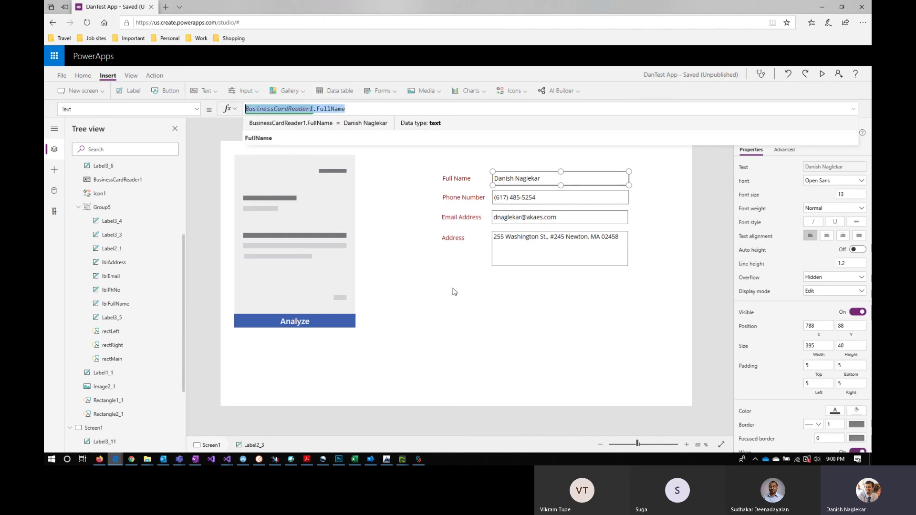
scroll(147, 376, "down", 3)
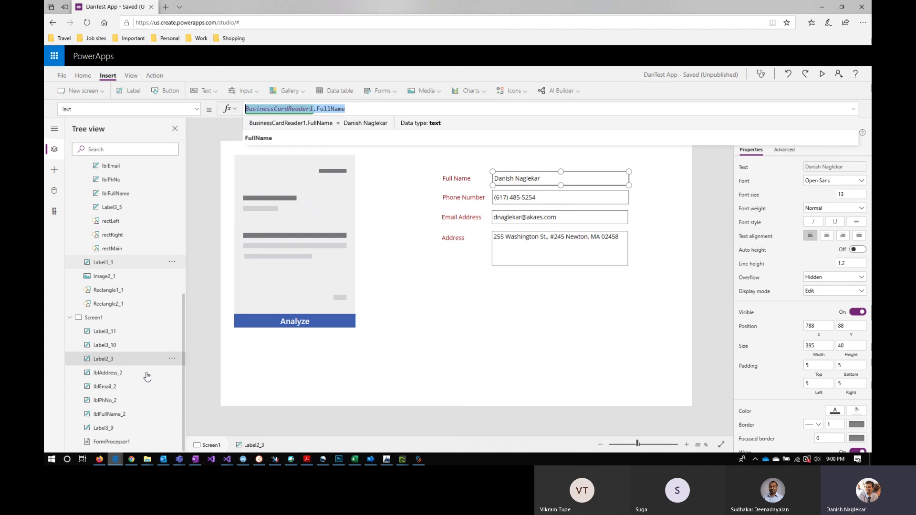
type("Form")
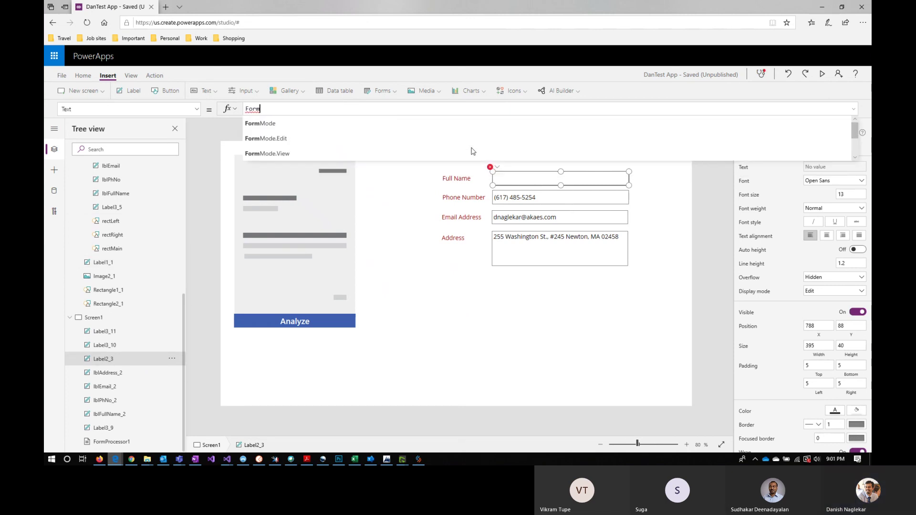
type("Processor1")
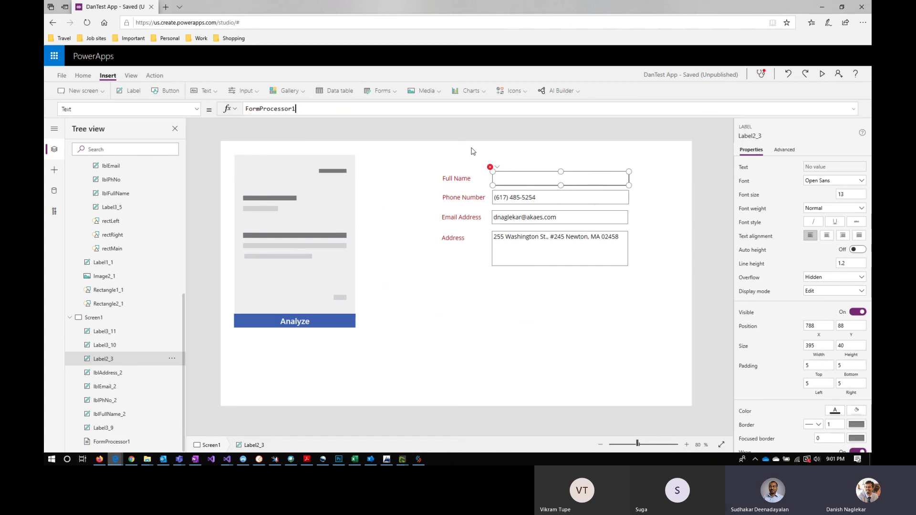
type(".")
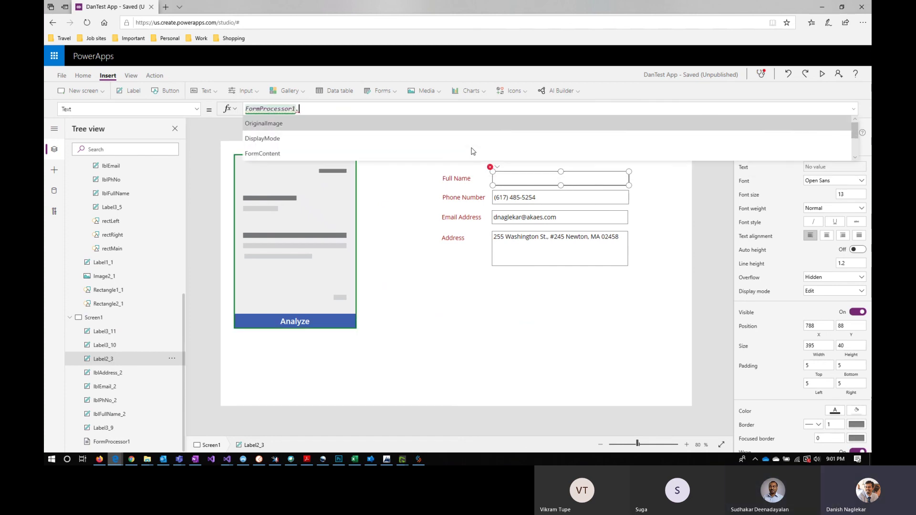
Complete the Full Name value label's formula as FormProcessor1.FormContent.Fields.From using the suggested properties.
scroll(472, 151, "down", 5)
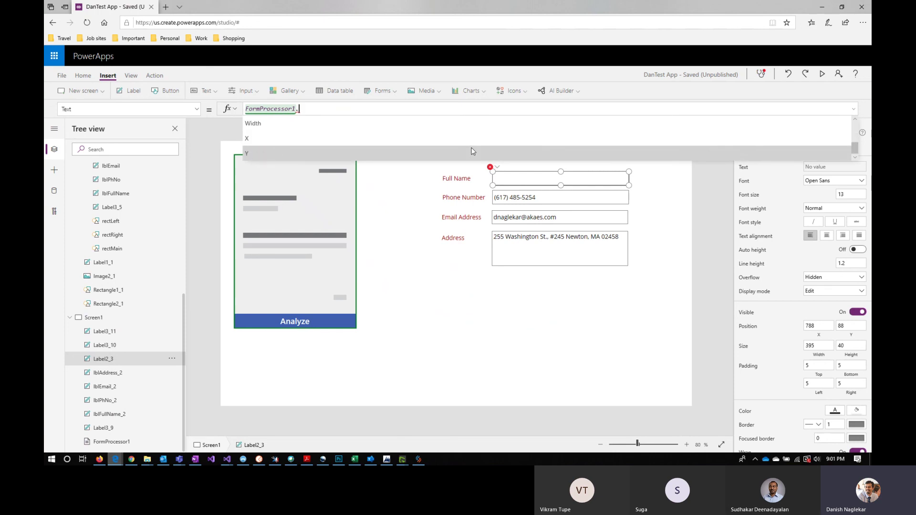
key("Up")
key("Up")
key("Up")
key("Up")
key("Up")
key("Up")
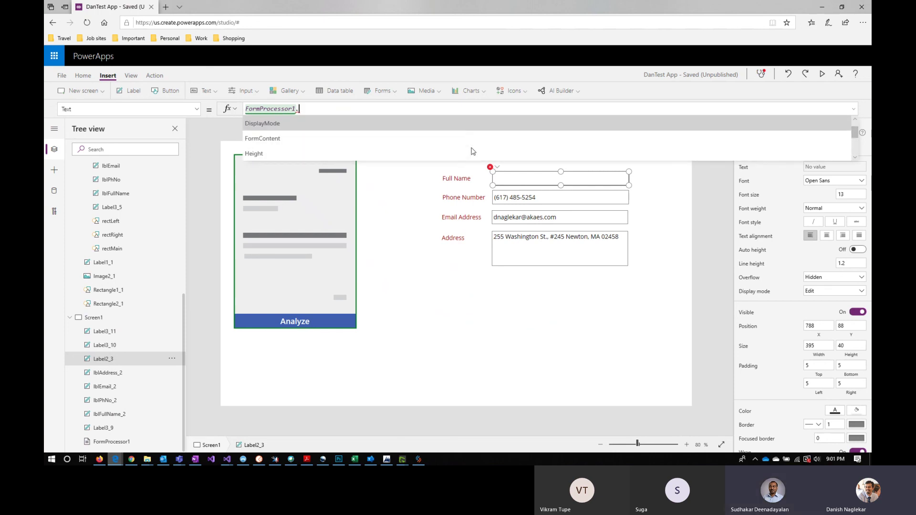
key("Down")
key("Tab")
type(".")
key("Down")
key("Tab")
type(".")
key("Down")
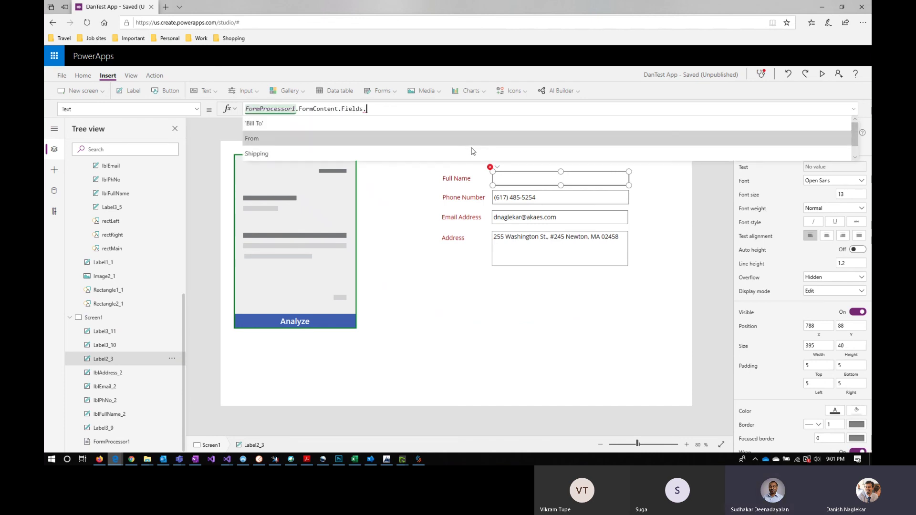
key("Down")
key("Down")
key("Down")
key("Down")
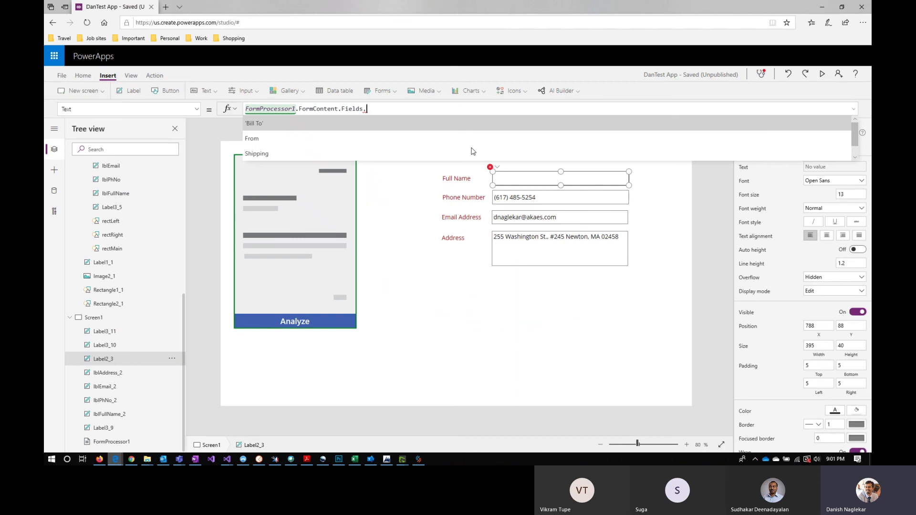
key("Down")
key("Return")
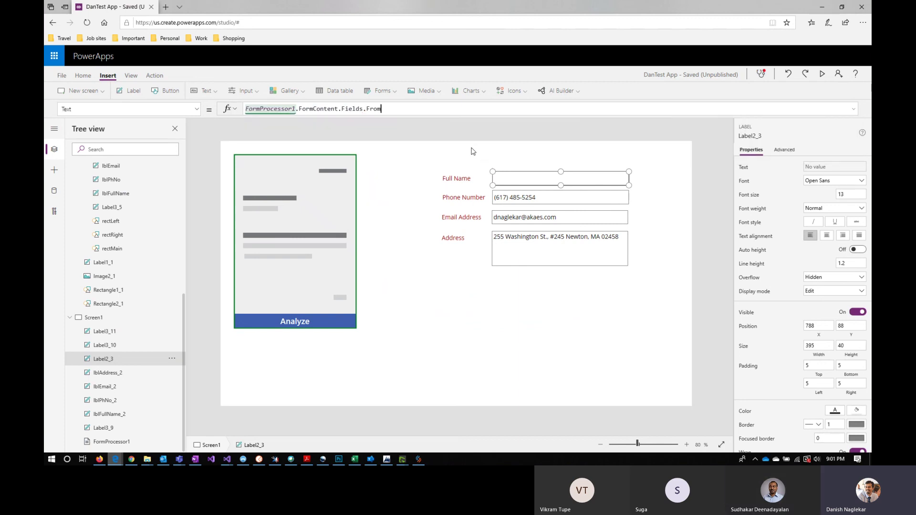
Reuse the Full Name value label's formula for the Phone Number value label's Text, set to FormProcessor1.FormContent.Fields.'Bill To'.
left_click(521, 200)
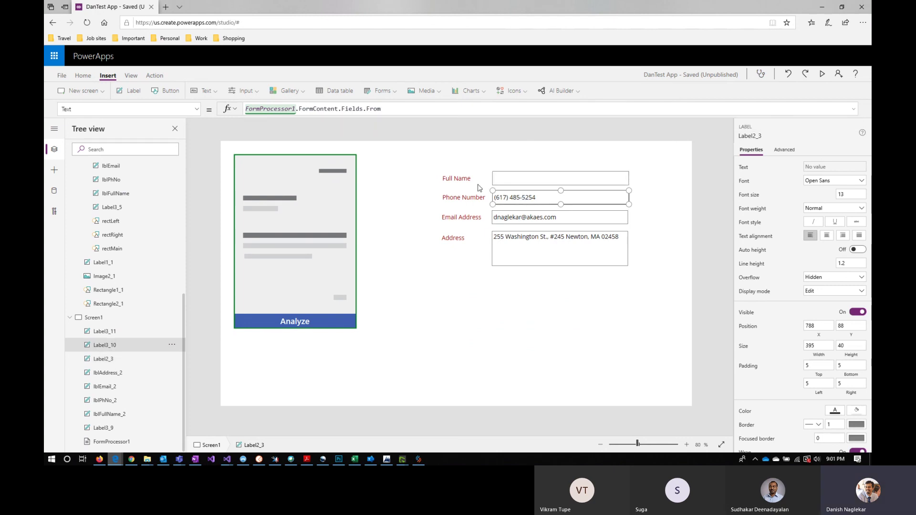
left_click(531, 178)
triple_click(315, 108)
key("ctrl+c")
left_click(519, 201)
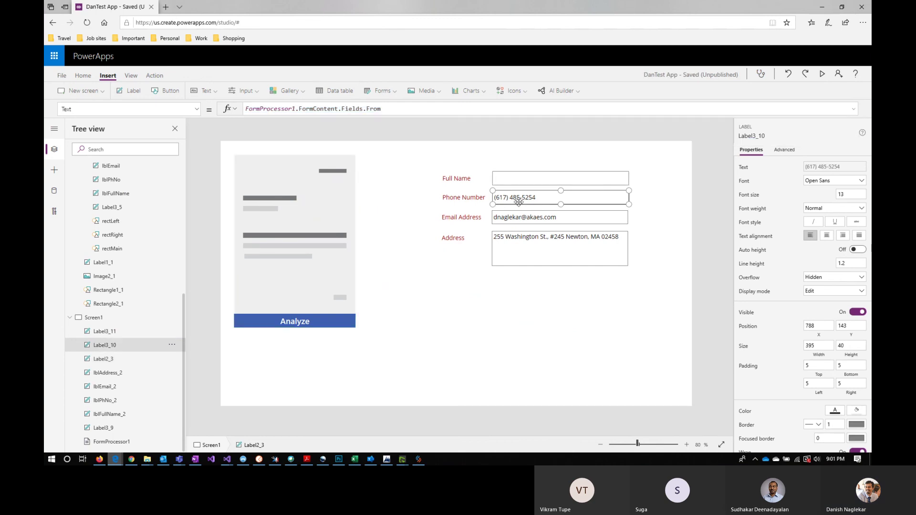
left_click(378, 109)
key("ctrl+a")
key("ctrl+v")
double_click(373, 109)
type("bi")
left_click(389, 138)
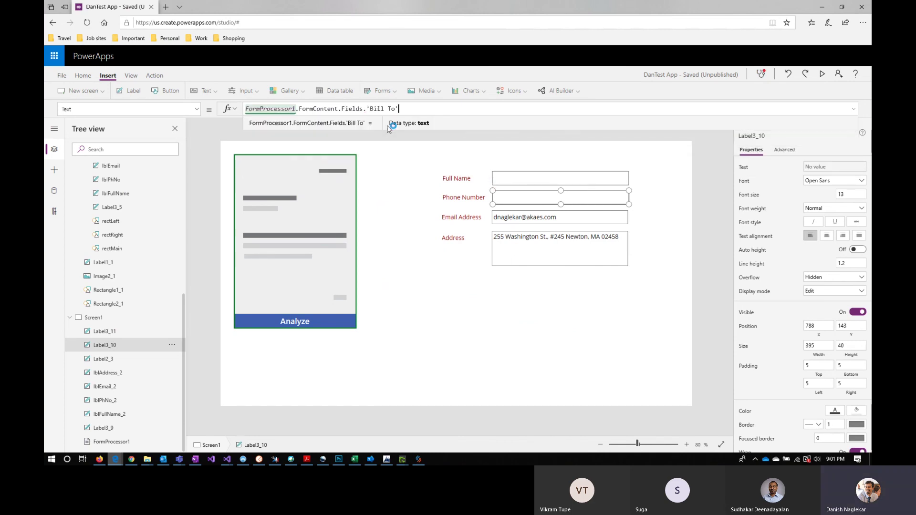
Replace the Email Address value label's Text formula with FormProcessor1.FormContent.Fields.Shipping.
left_click(554, 220)
left_click(368, 109)
key("ctrl+a")
key("ctrl+v")
key("BackSpace")
key("BackSpace")
key("BackSpace")
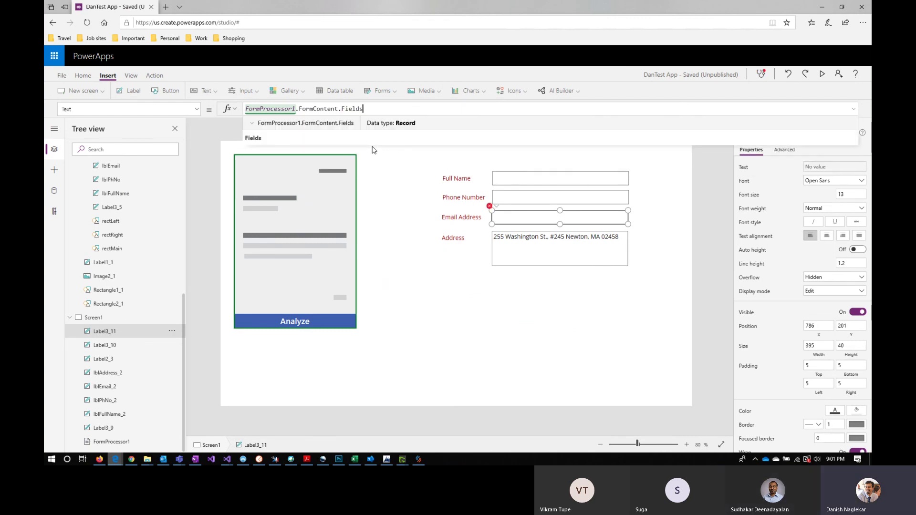
type(".")
left_click(373, 150)
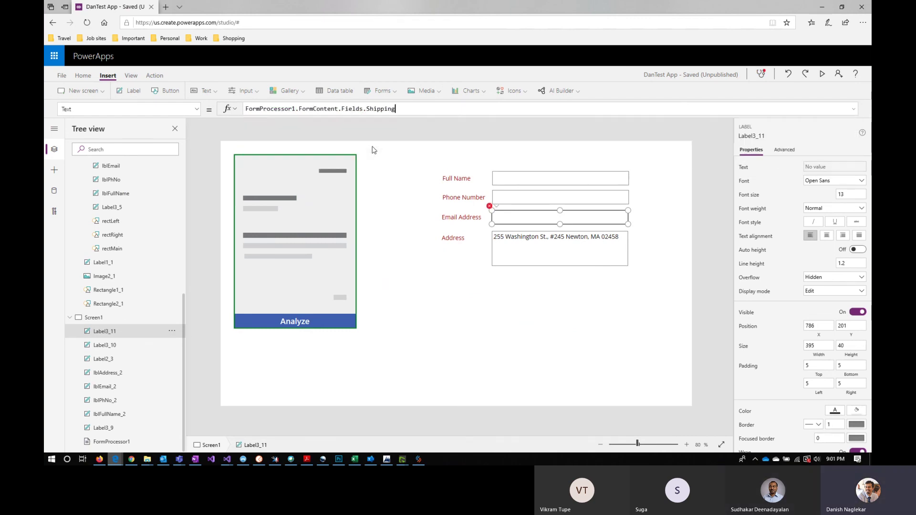
Replace the Address value label's Text formula with FormProcessor1.FormContent.Fields.Total.
left_click(582, 242)
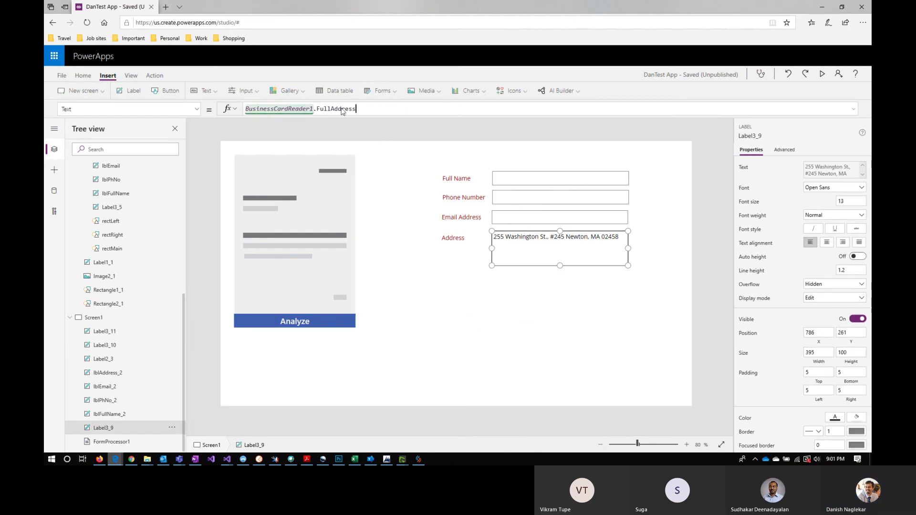
left_click_drag(403, 109, 245, 109)
key("ctrl+v")
key("BackSpace")
key("BackSpace")
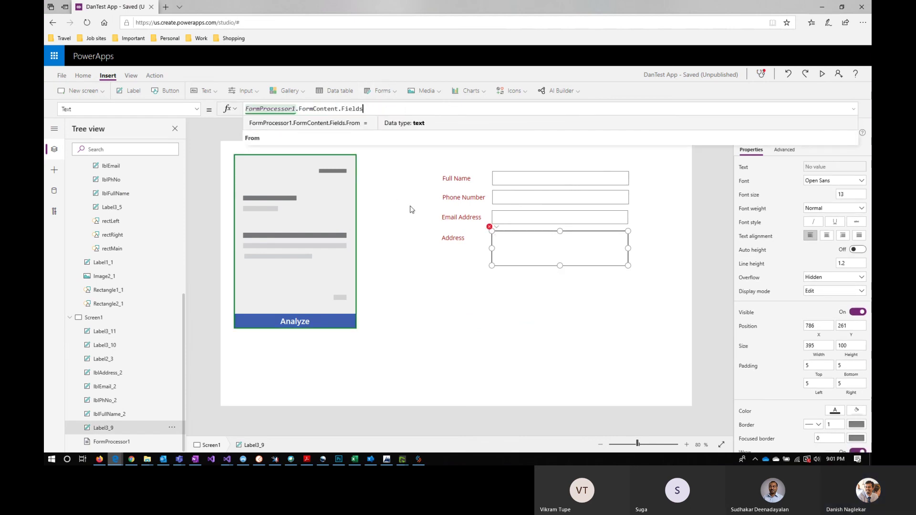
type(".")
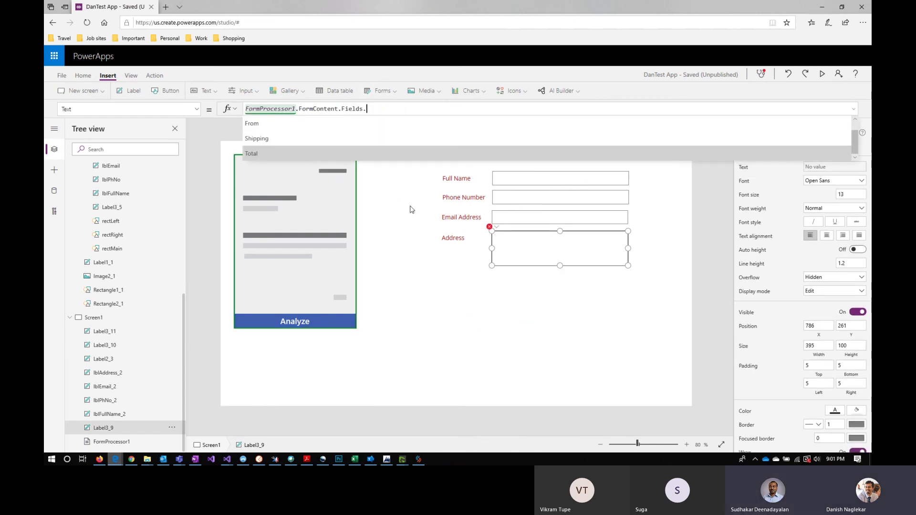
key("Tab")
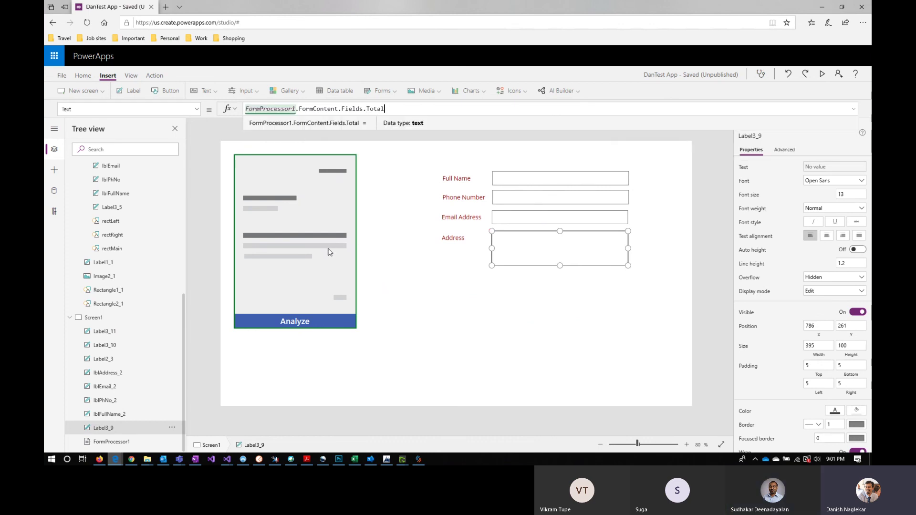
Preview the app and analyze a sample invoice from the FormProcessing_Invoices\Test folder with the form processor.
left_click(315, 267)
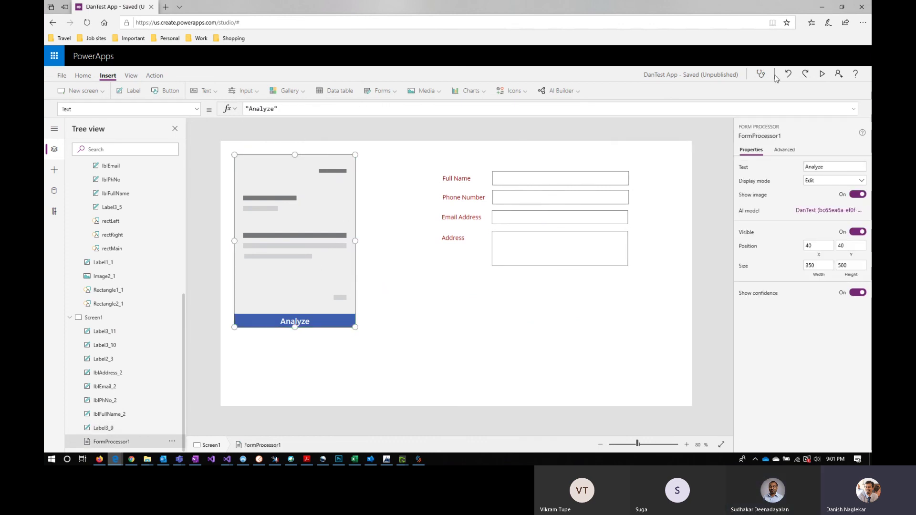
left_click(822, 75)
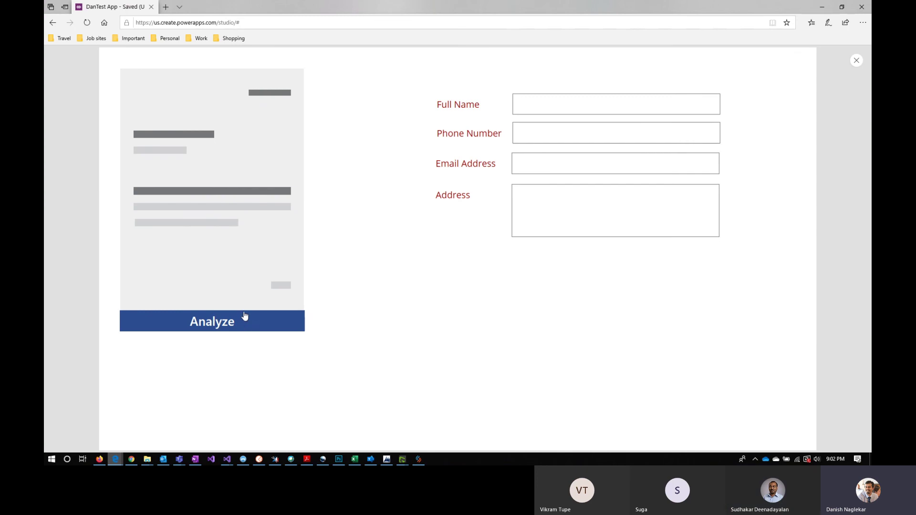
left_click(252, 319)
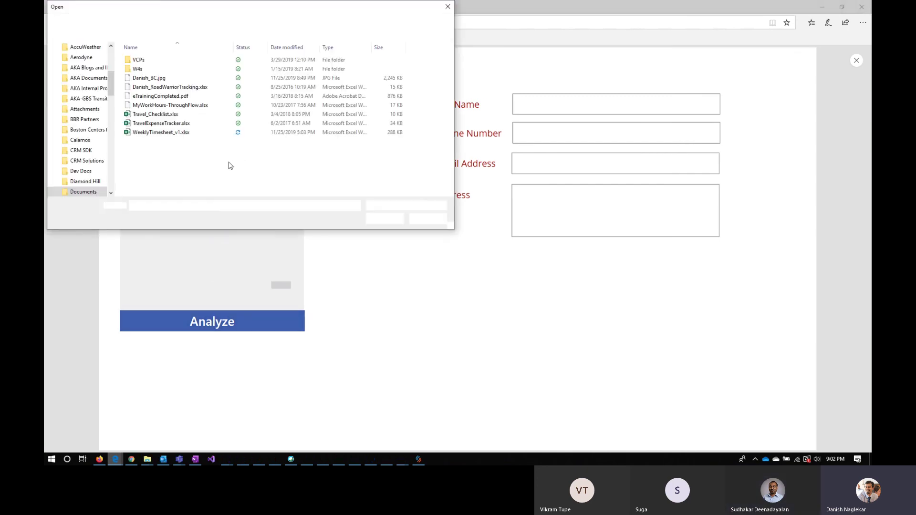
key("alt+Tab")
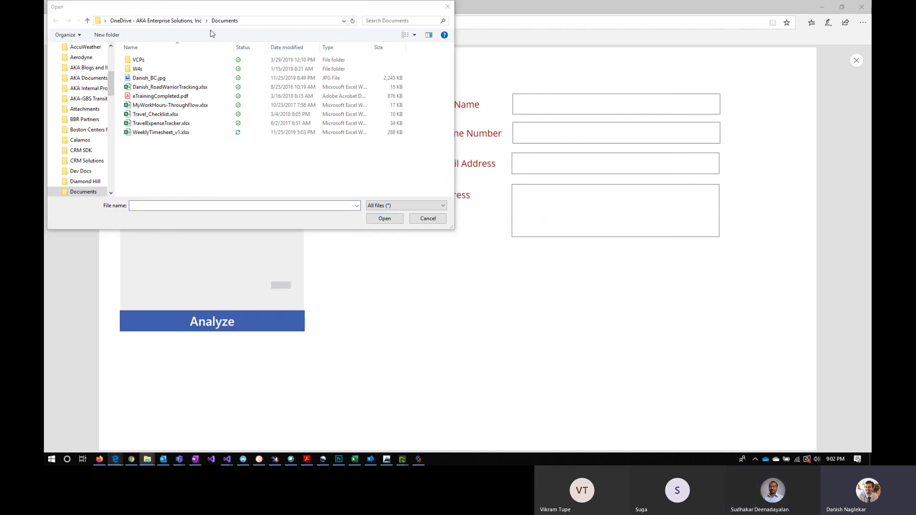
left_click(267, 21)
key("ctrl+v")
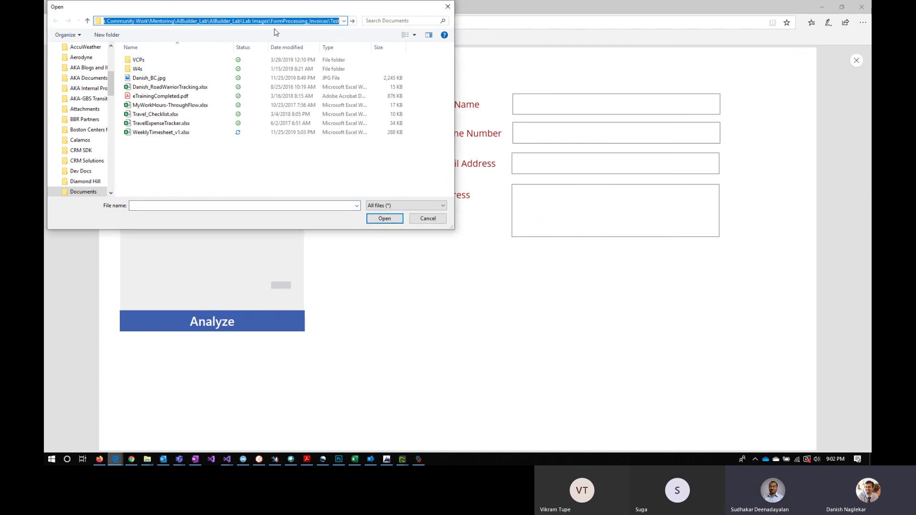
key("Return")
double_click(148, 83)
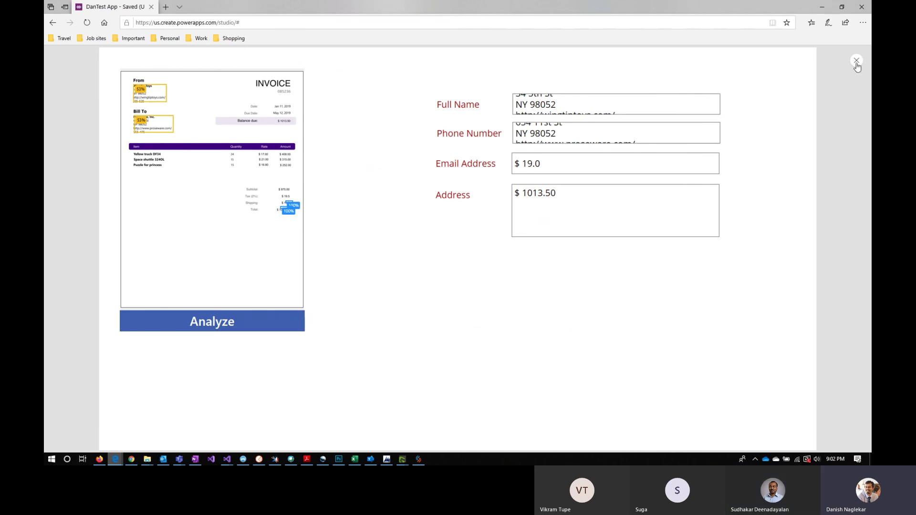
Leave the preview, enlarge the Full Name and Phone Number value labels to fit multi-line text, and rearrange the other two value labels below them.
key("Escape")
left_click(527, 181)
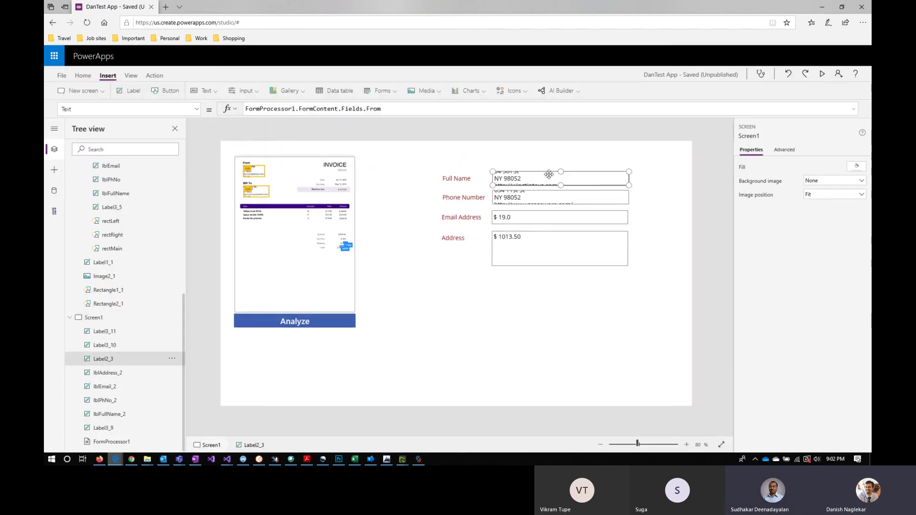
left_click_drag(560, 171, 563, 145)
left_click(558, 245)
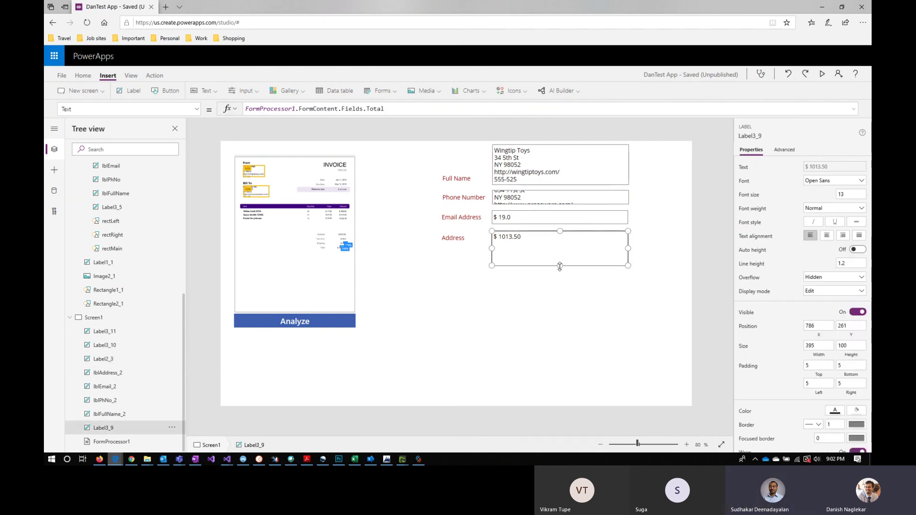
left_click_drag(560, 266, 557, 293)
left_click(560, 217)
left_click_drag(560, 218, 559, 272)
left_click(558, 205)
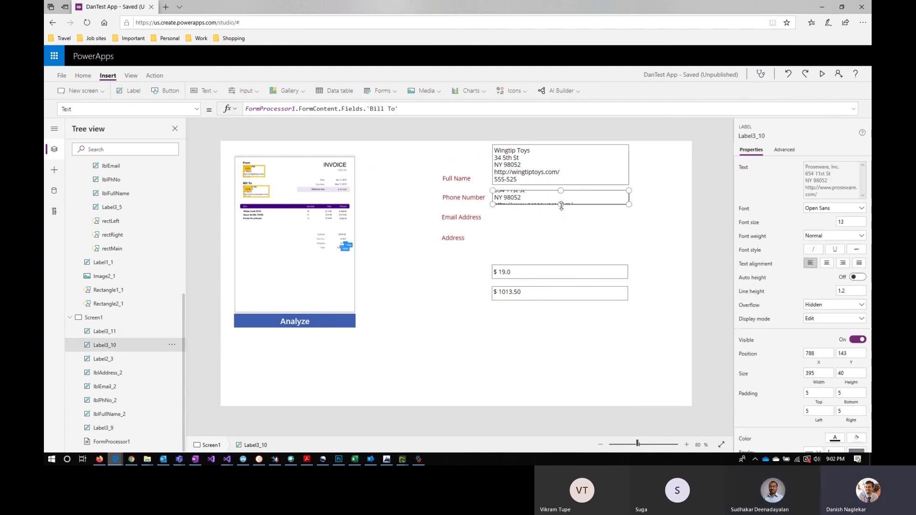
left_click_drag(559, 205, 562, 232)
Delete the four field caption labels and move the four value labels together next to the form processor.
mouse_move(478, 253)
left_mouse_down()
mouse_move(595, 294)
mouse_move(580, 273)
mouse_move(582, 250)
left_mouse_up()
mouse_move(437, 265)
left_mouse_down()
mouse_move(472, 166)
mouse_move(668, 288)
left_mouse_up()
key("Delete")
left_click_drag(605, 227, 473, 285)
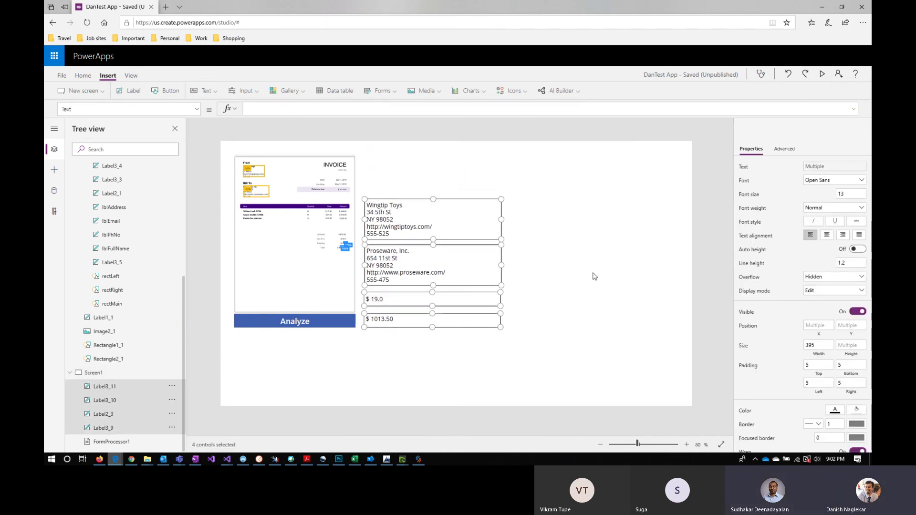
Preview Screen1 to examine the extracted invoice values beside the analyzed invoice, and close the preview.
left_click(553, 305)
left_click(821, 74)
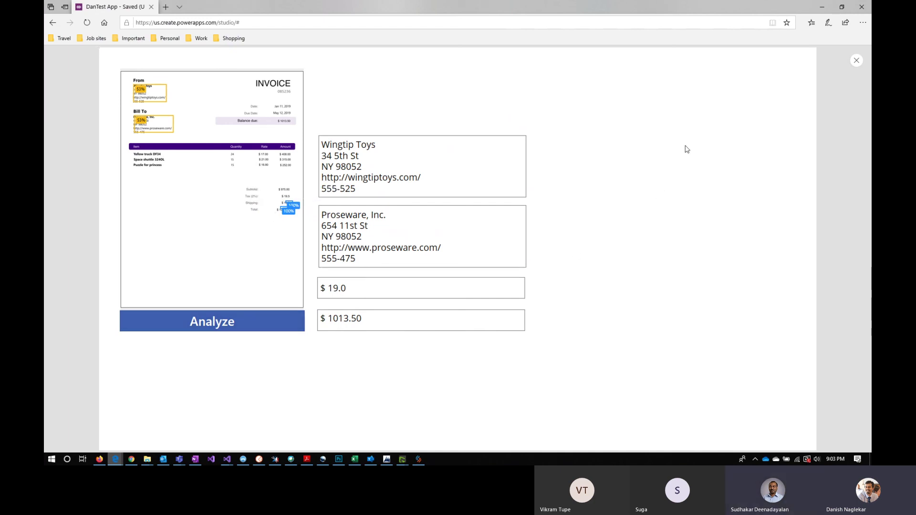
left_click(856, 61)
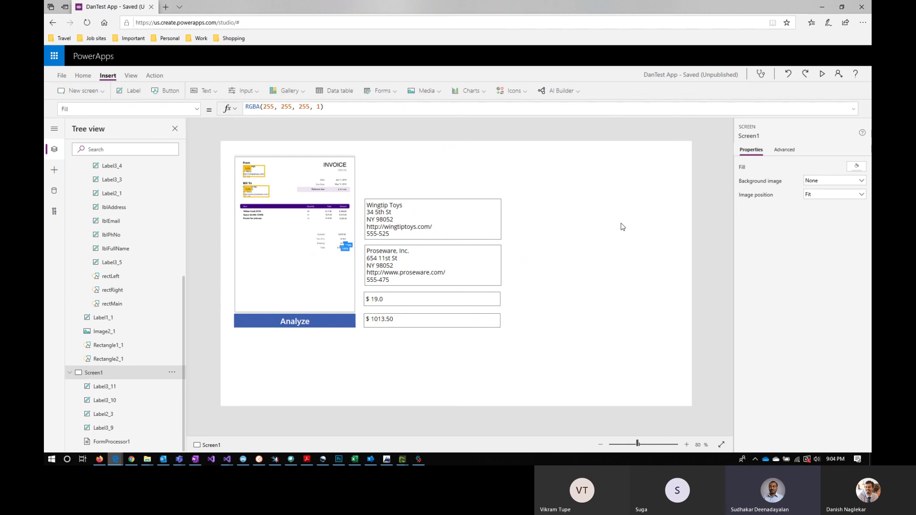
Check the Power Apps Training meeting in Microsoft Teams and minimise its floating call window.
mouse_move(179, 459)
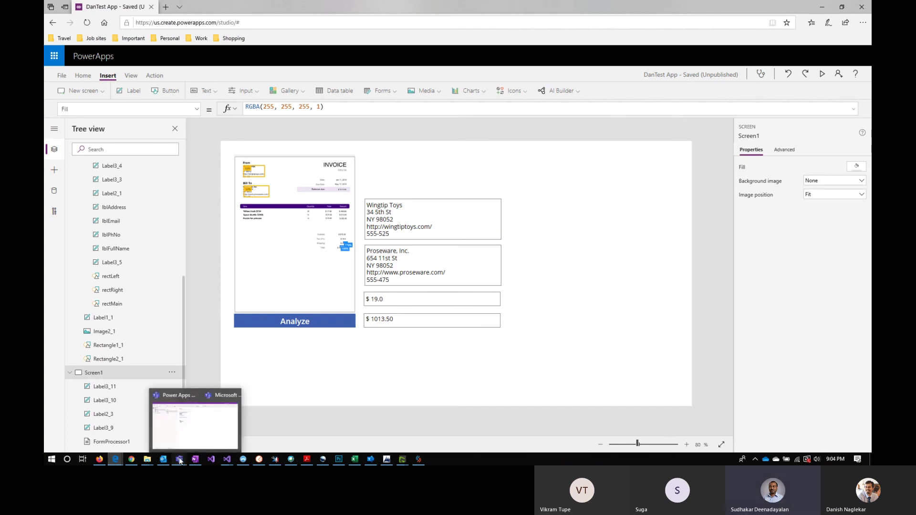
left_click(212, 403)
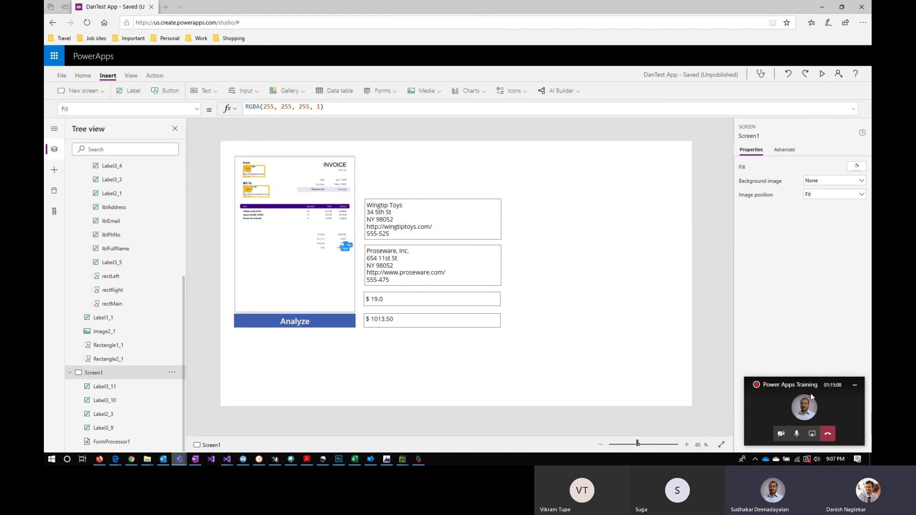
left_click(855, 385)
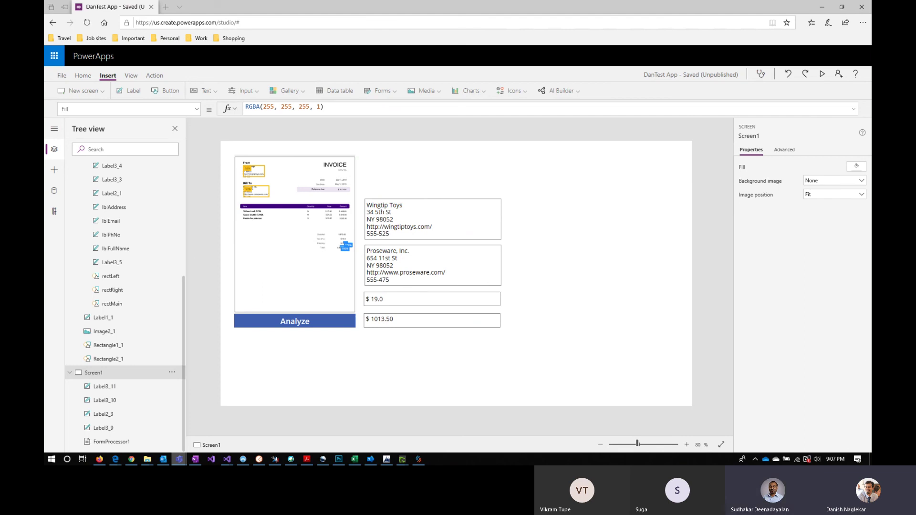